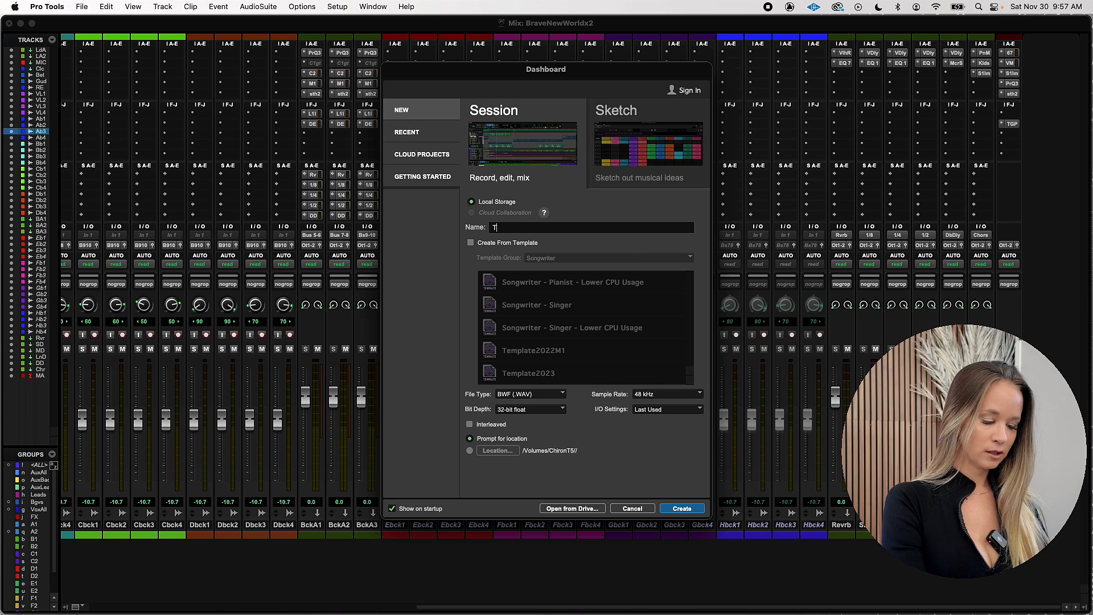
Create a new session named TemplateSetup with a bit depth of 24-bit and confirm its save location.
{"action": "type", "text": "plateSetup"}
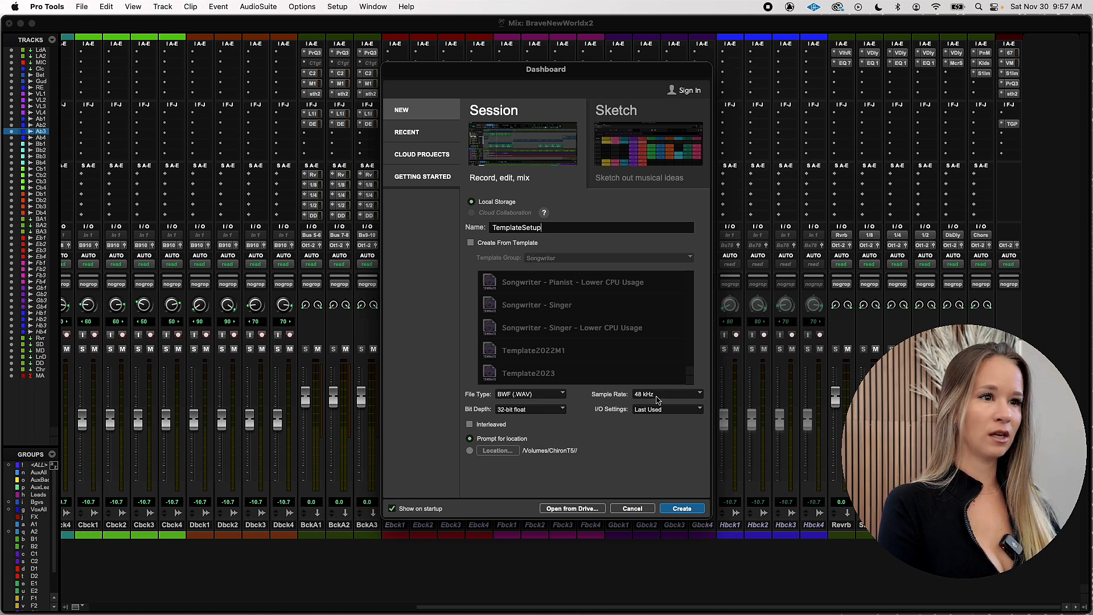
{"action": "left_click", "coordinate": [546, 409]}
{"action": "left_click", "coordinate": [529, 399]}
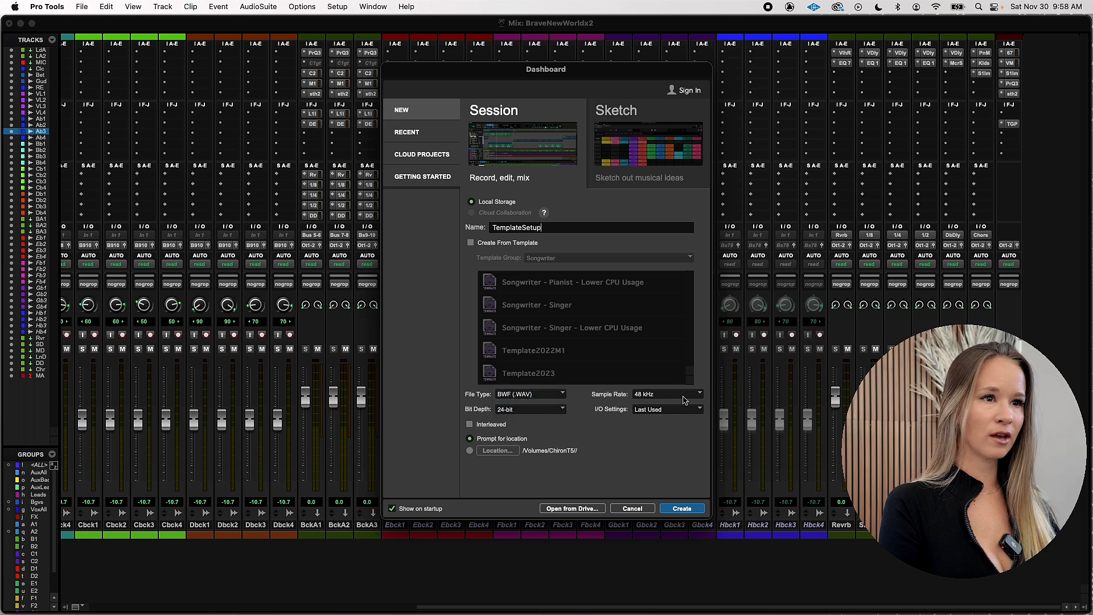
{"action": "left_click", "coordinate": [682, 509]}
{"action": "key", "text": "Return"}
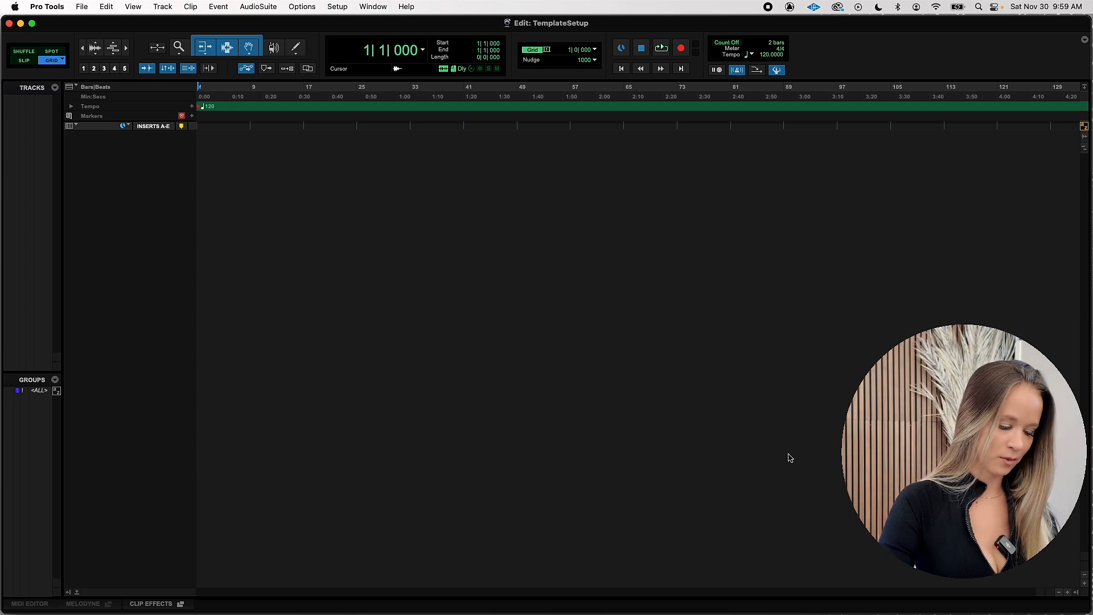
Start defining a batch of new tracks with 13 mono audio tracks.
{"action": "key", "text": "shift+super+n"}
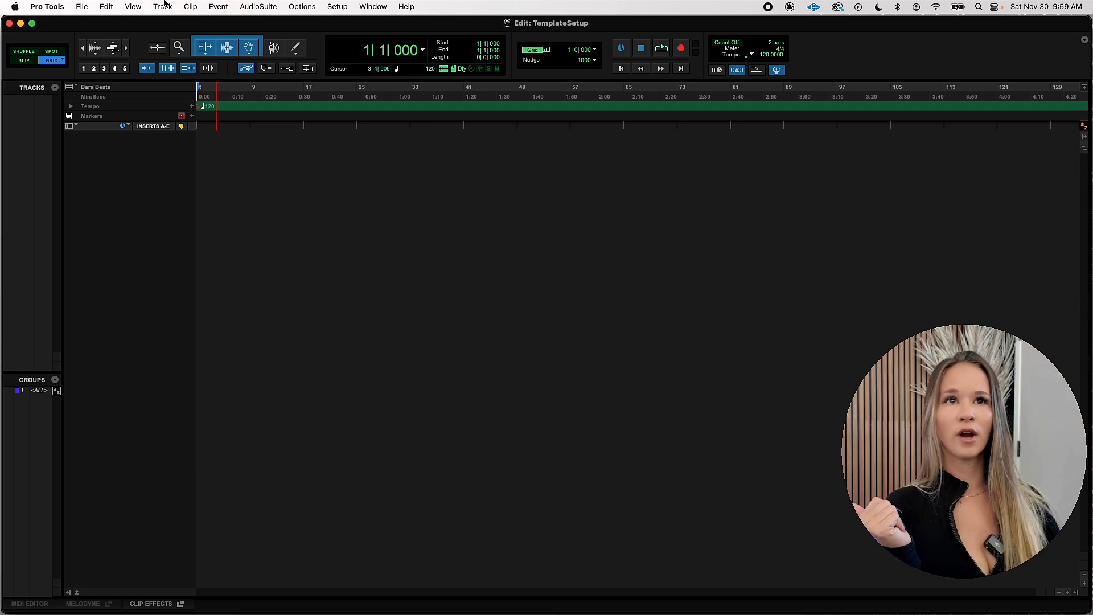
{"action": "left_click", "coordinate": [165, 4]}
{"action": "left_click", "coordinate": [173, 24]}
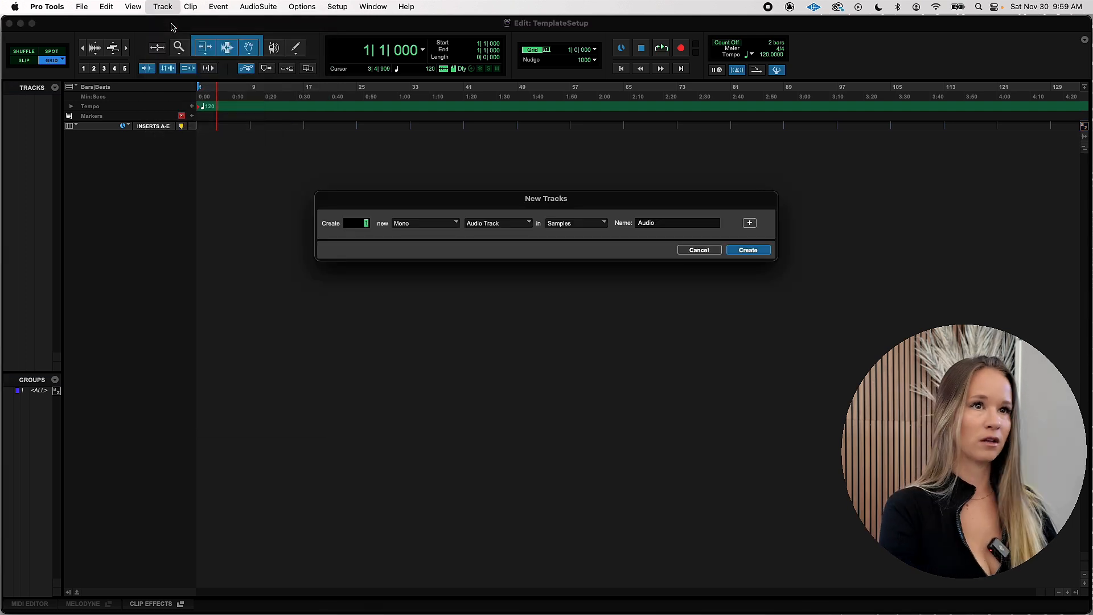
{"action": "type", "text": "13"}
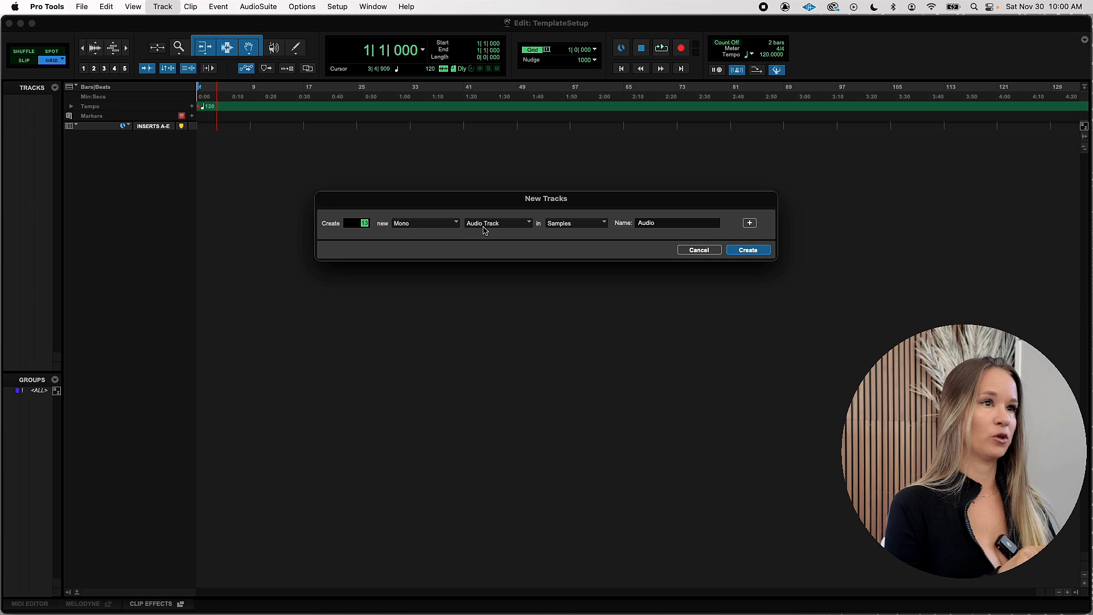
{"action": "left_click", "coordinate": [666, 227]}
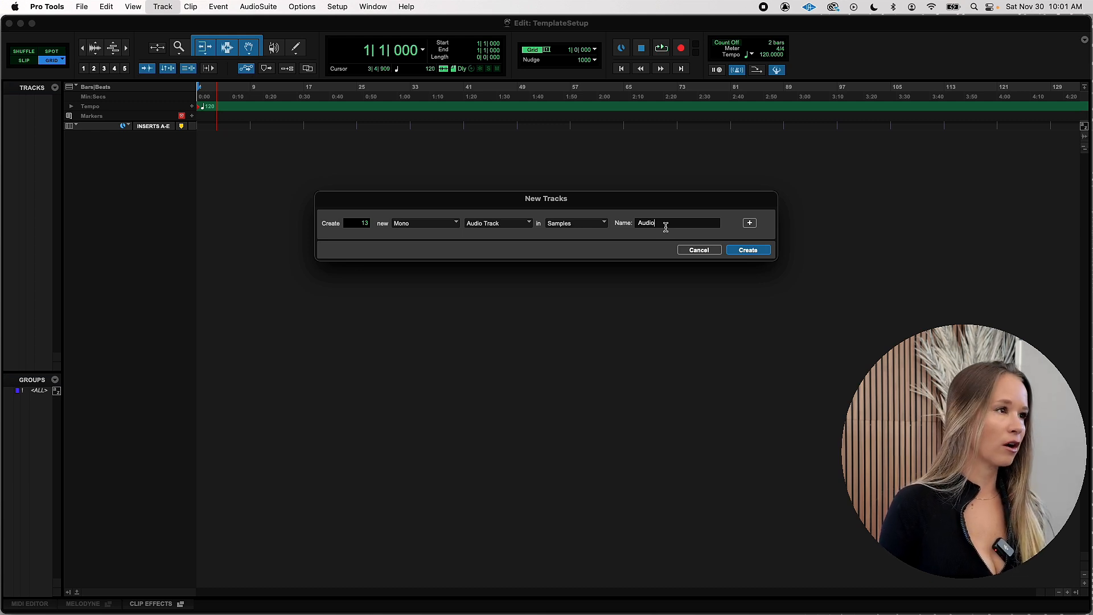
Add a second row of 2 stereo audio tracks to the new tracks batch.
{"action": "left_click", "coordinate": [749, 224]}
{"action": "type", "text": "2"}
{"action": "left_click", "coordinate": [415, 242]}
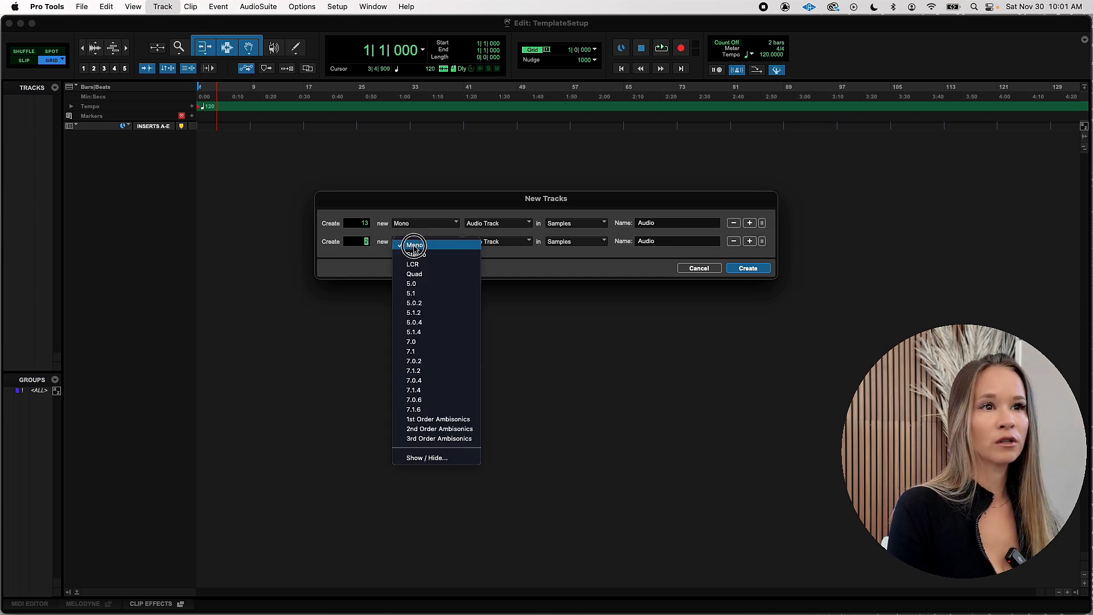
{"action": "left_click", "coordinate": [419, 254]}
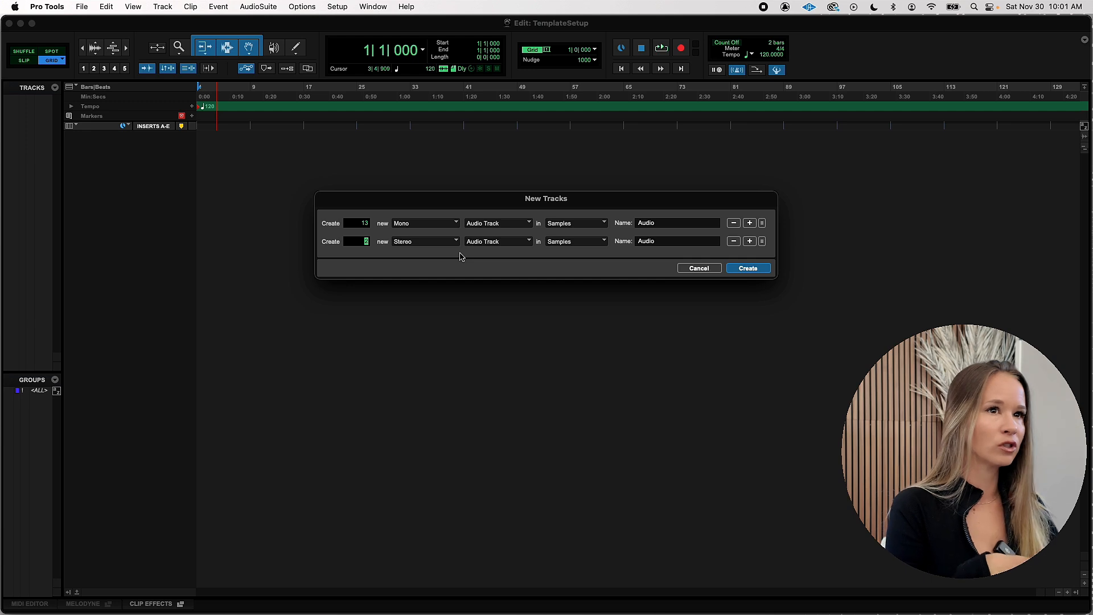
Add a third row of 9 stereo Aux Inputs to the batch, keeping the timebase in Samples.
{"action": "key", "text": "super+shift+Down"}
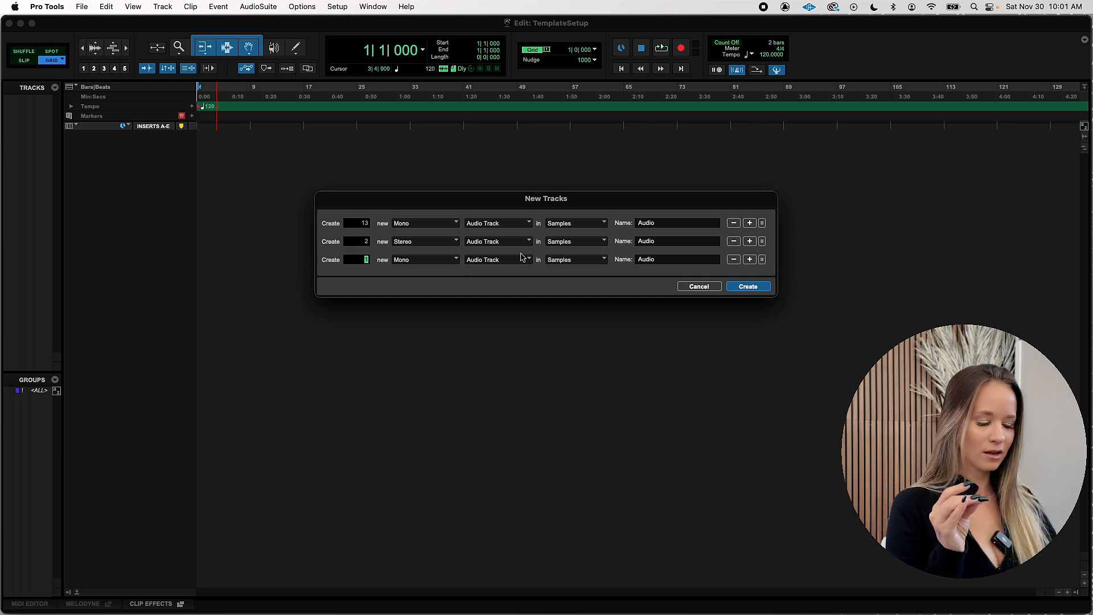
{"action": "left_click", "coordinate": [454, 263]}
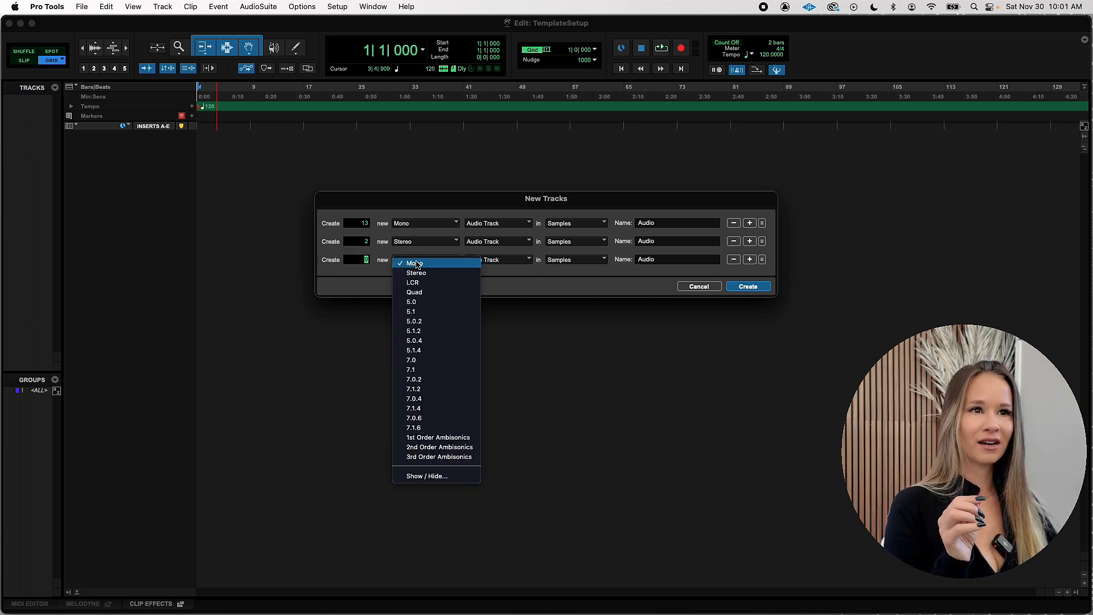
{"action": "left_click", "coordinate": [432, 273]}
{"action": "left_click", "coordinate": [519, 261]}
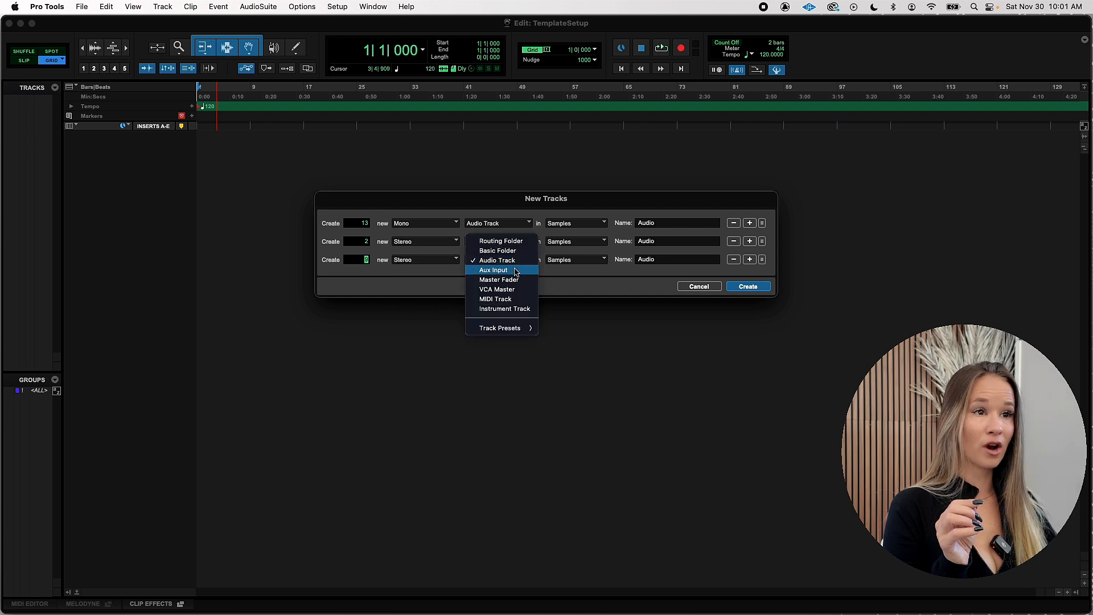
{"action": "left_click", "coordinate": [514, 271]}
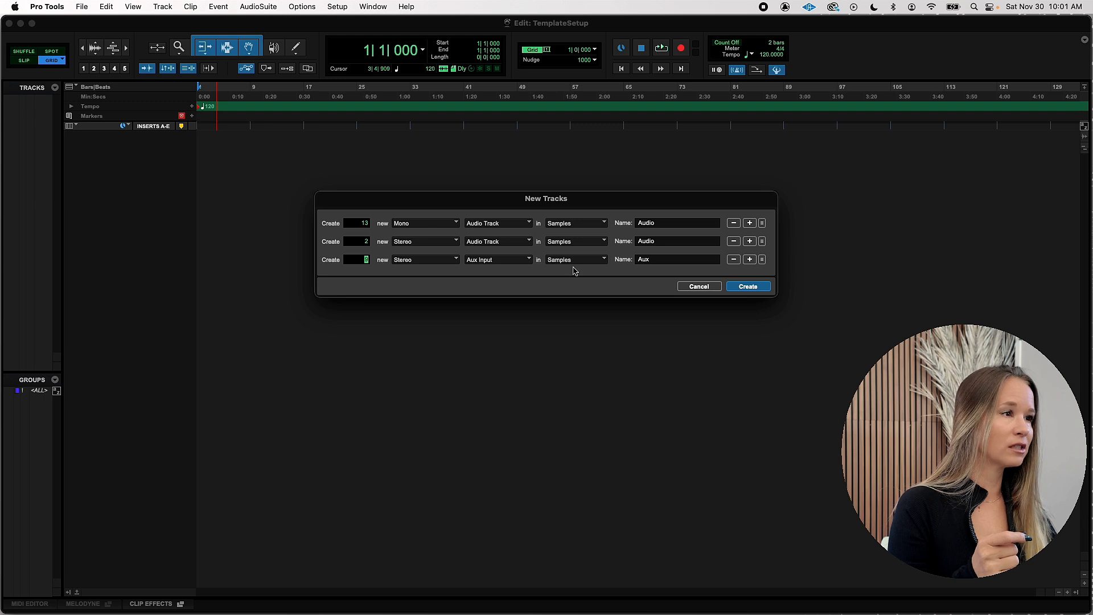
{"action": "left_click", "coordinate": [591, 260]}
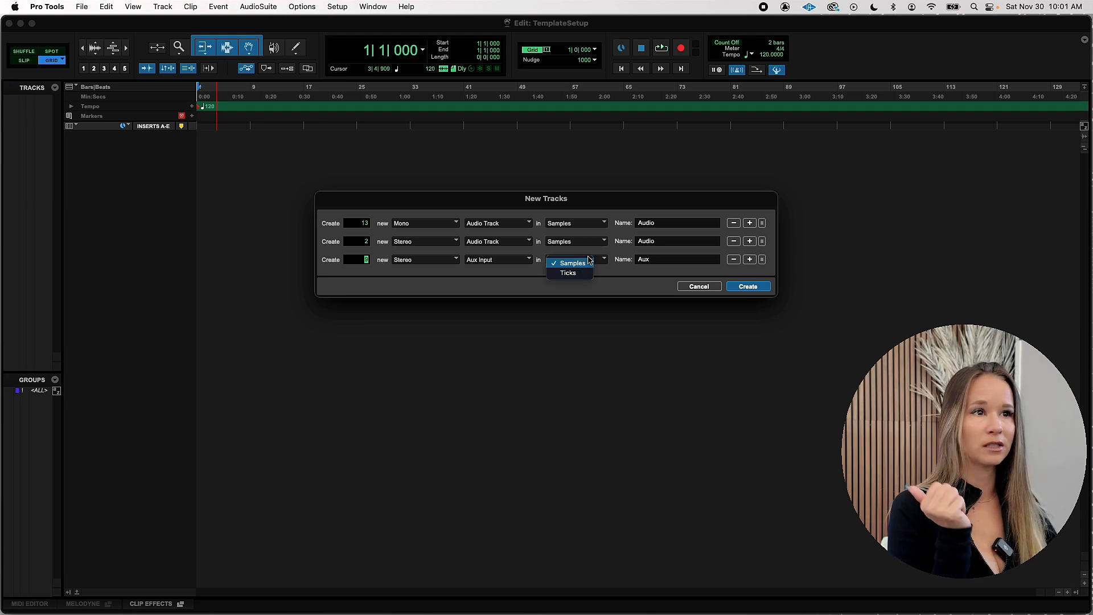
{"action": "left_click", "coordinate": [615, 275]}
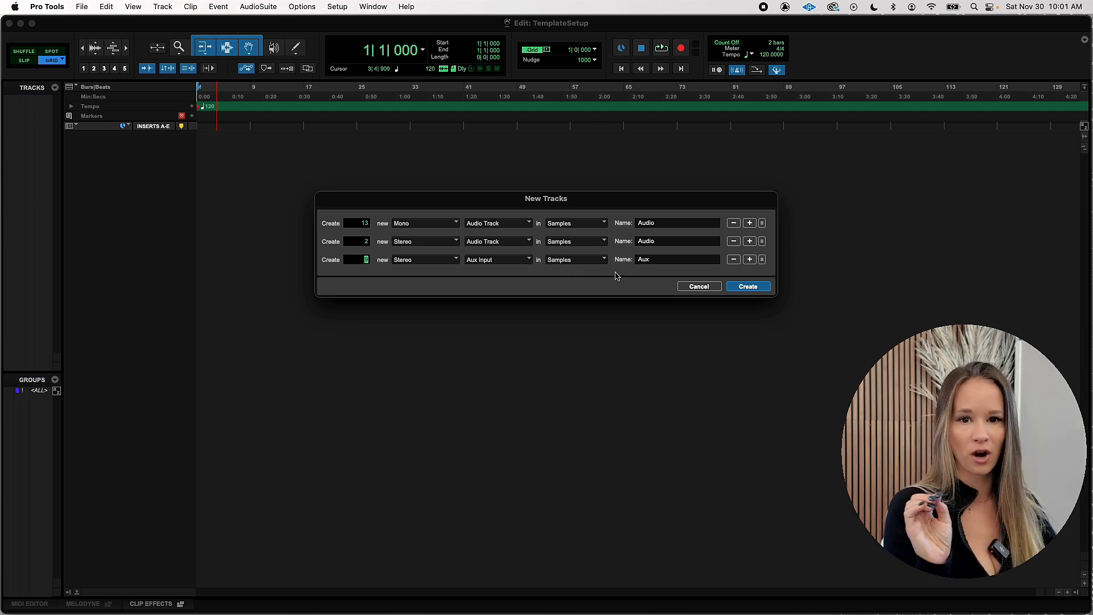
Add one stereo Master Fader to the batch and create all the tracks.
{"action": "left_click", "coordinate": [749, 259]}
{"action": "left_click", "coordinate": [424, 279]}
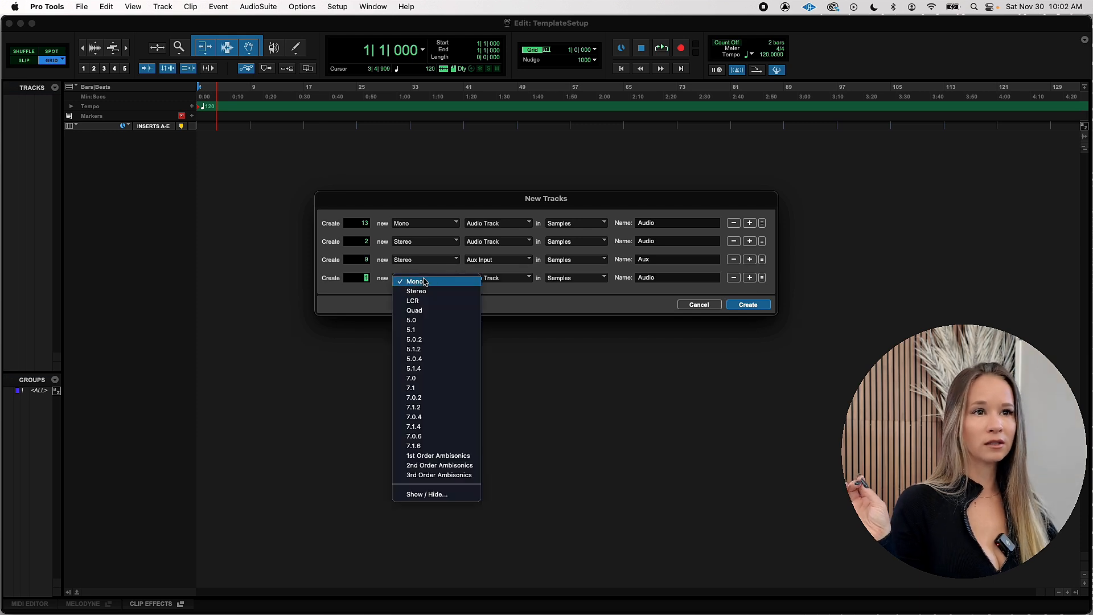
{"action": "left_click", "coordinate": [416, 291]}
{"action": "left_click", "coordinate": [490, 279]}
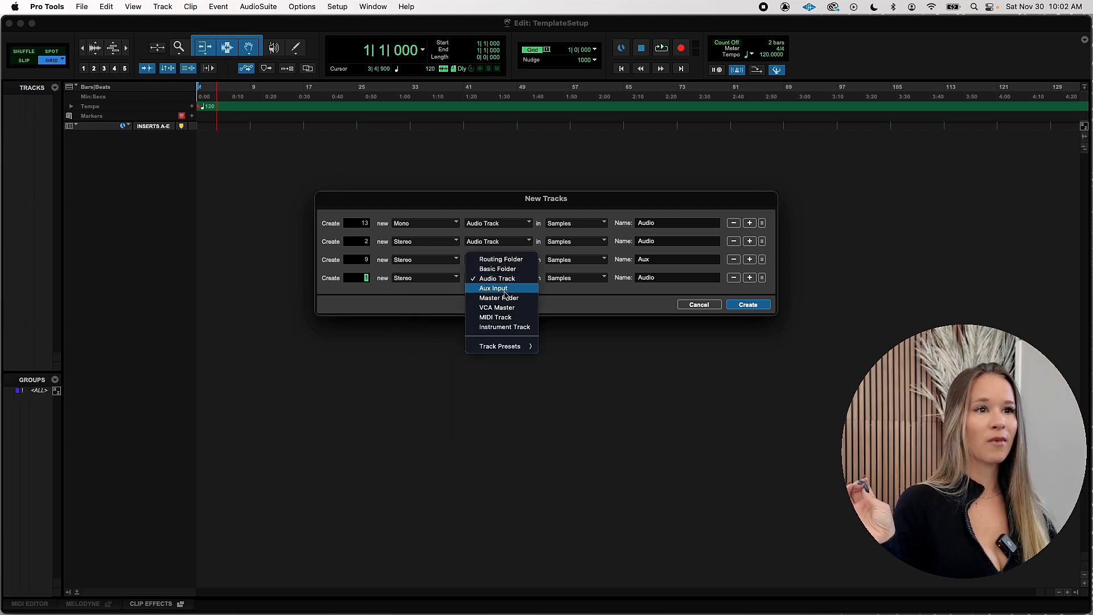
{"action": "left_click", "coordinate": [505, 297]}
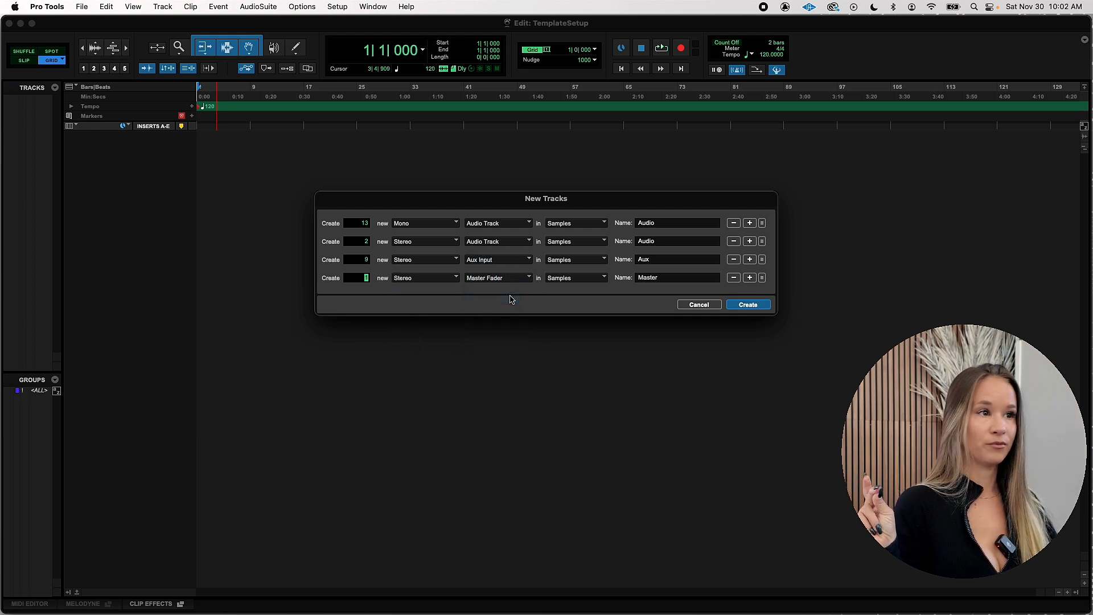
{"action": "left_click", "coordinate": [749, 307]}
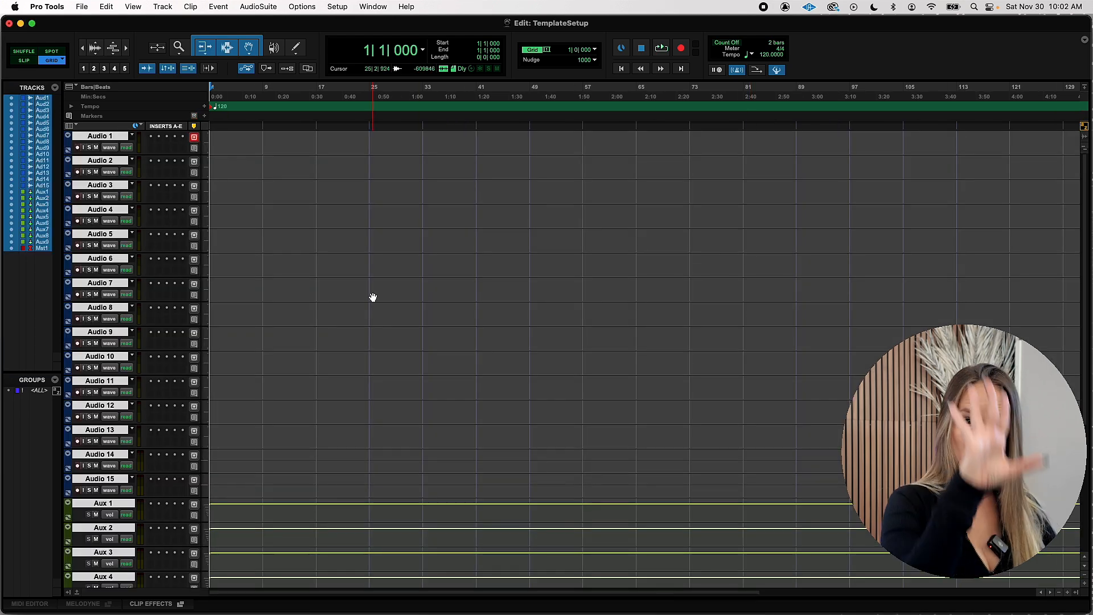
Create a click track and move it to the top of the session's tracks.
{"action": "left_click", "coordinate": [162, 6]}
{"action": "left_click", "coordinate": [162, 6]}
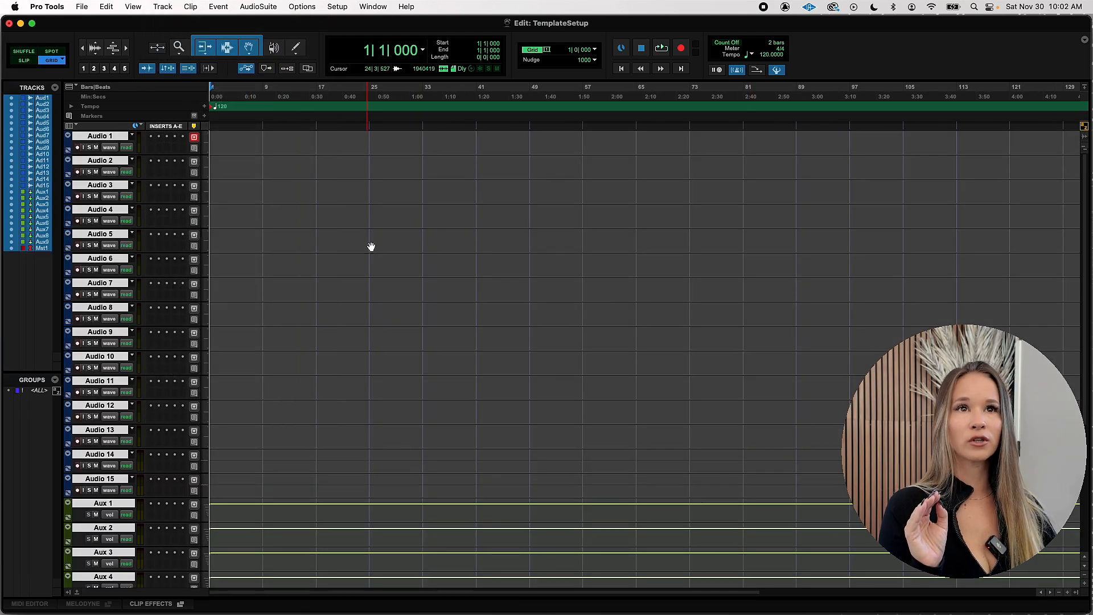
{"action": "left_click", "coordinate": [158, 5]}
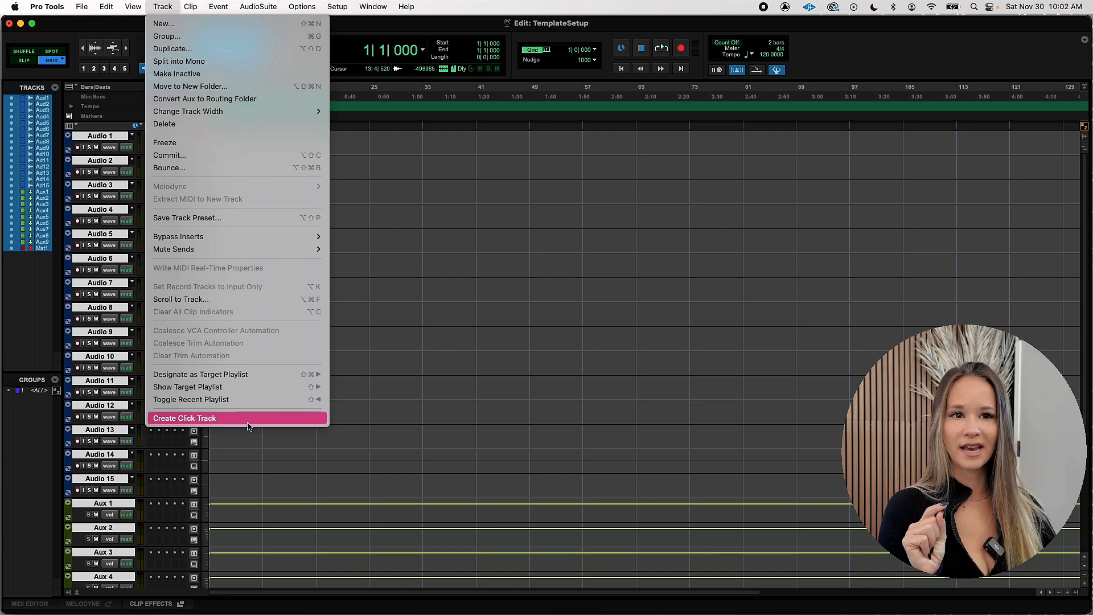
{"action": "left_click", "coordinate": [191, 419]}
{"action": "left_click_drag", "start_coordinate": [102, 513], "coordinate": [60, 63]}
Move the stereo tracks Audio 14 and Audio 15 together to directly below the click track.
{"action": "scroll", "coordinate": [116, 270], "scroll_direction": "down", "scroll_amount": 5}
{"action": "left_click", "coordinate": [116, 268]}
{"action": "left_click", "coordinate": [115, 243], "text": "shift"}
{"action": "left_click_drag", "start_coordinate": [116, 244], "coordinate": [121, 153]}
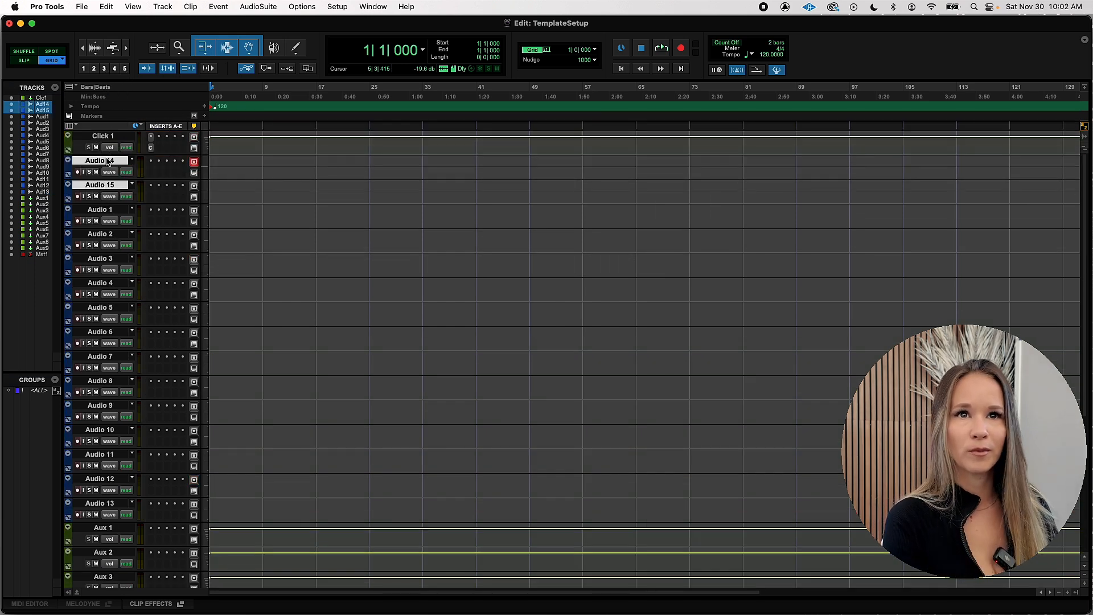
Rename the track Audio 14 as Beat and Audio 15 as Guide.
{"action": "double_click", "coordinate": [107, 162]}
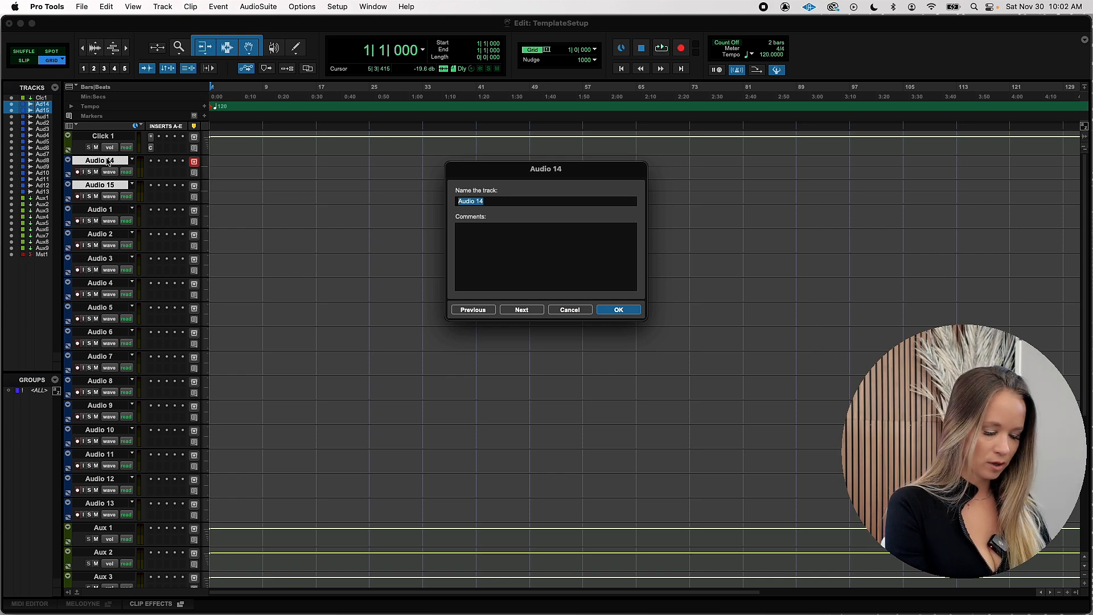
{"action": "type", "text": "Beat"}
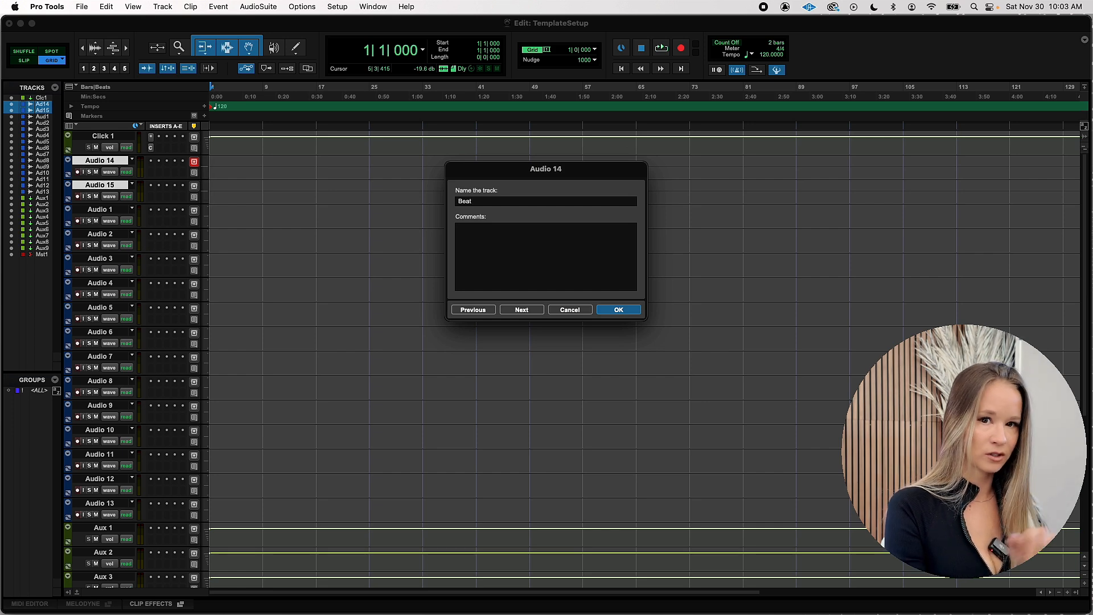
{"action": "key", "text": "super+Right"}
{"action": "type", "text": "Guide"}
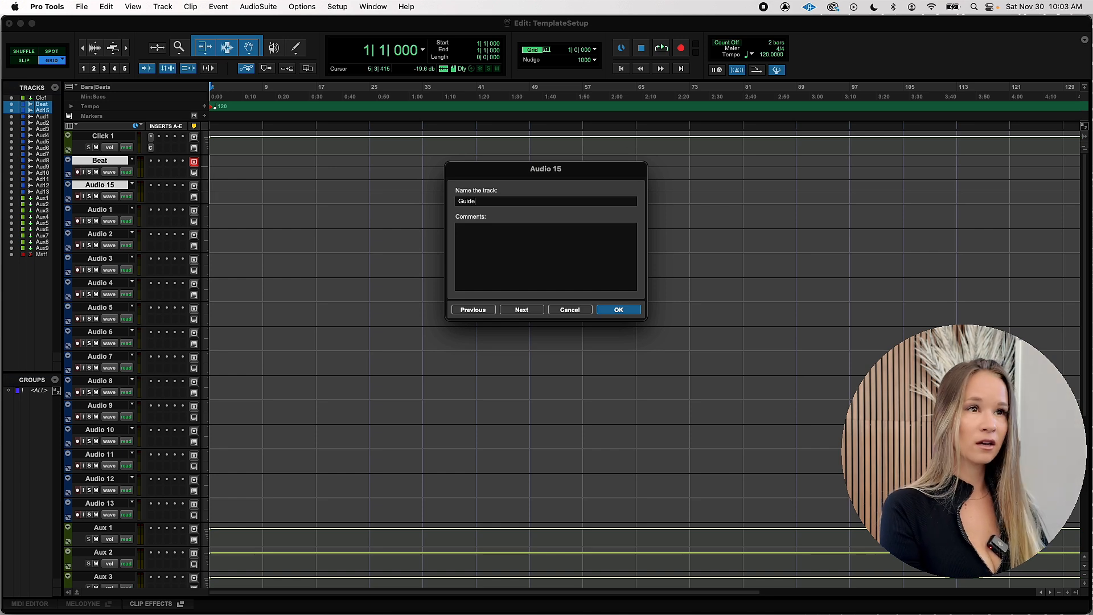
{"action": "key", "text": "super+Right"}
Rename the tracks Audio 1, Audio 2, Audio 4 and Audio 5 as Lead1, Lead2, Lead3 and Lead4.
{"action": "type", "text": "Lead1"}
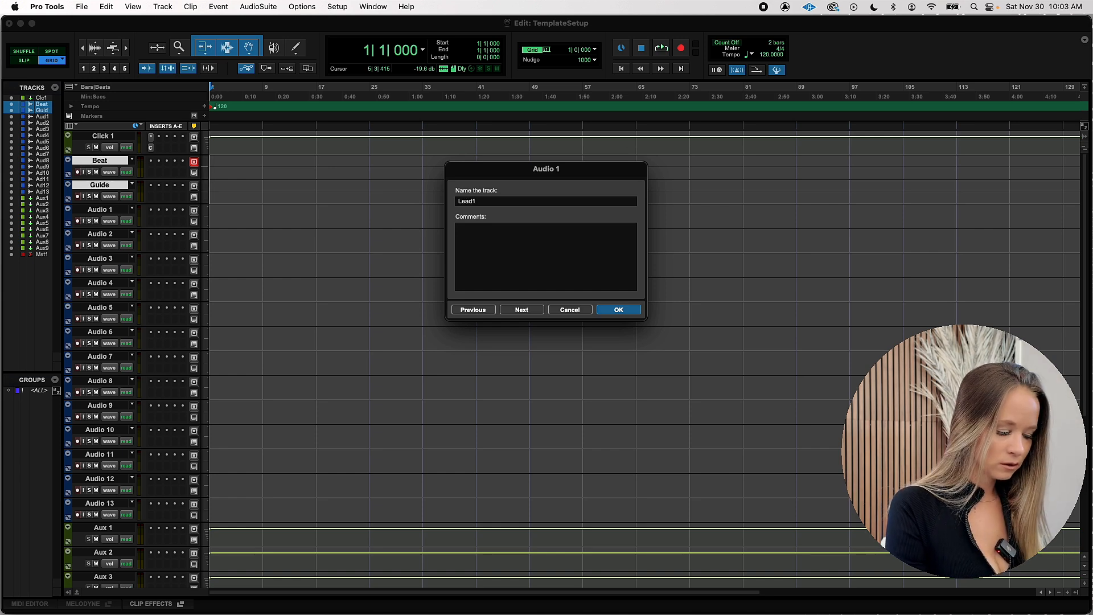
{"action": "key", "text": "super+Right"}
{"action": "type", "text": "Lead2"}
{"action": "key", "text": "super+Right"}
{"action": "key", "text": "super+Right"}
{"action": "type", "text": "Lead3"}
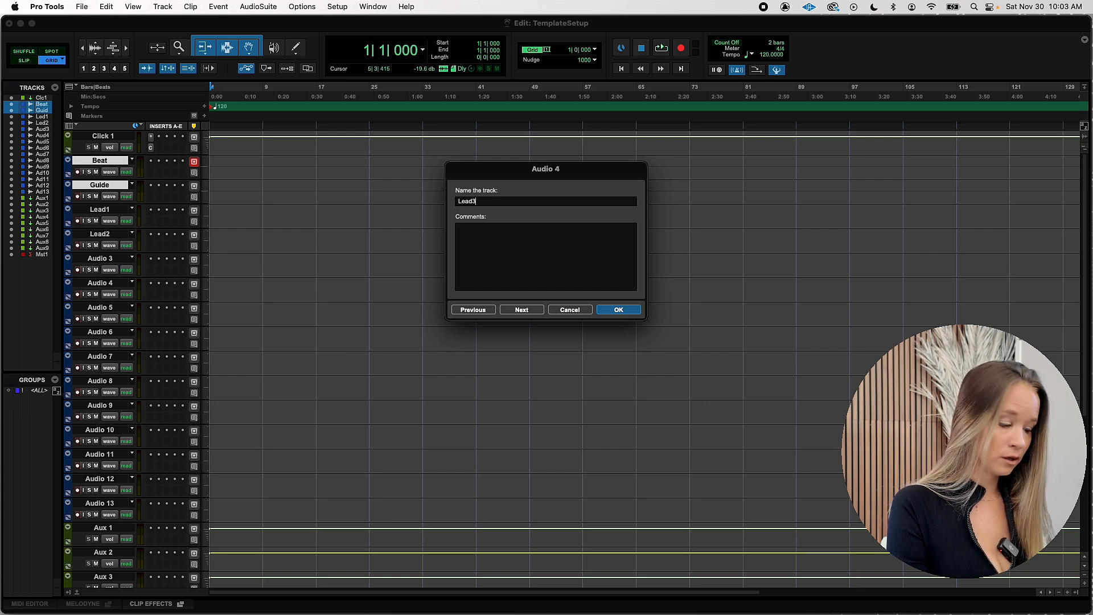
{"action": "key", "text": "super+Right"}
{"action": "type", "text": "Lead4"}
{"action": "key", "text": "super+Right"}
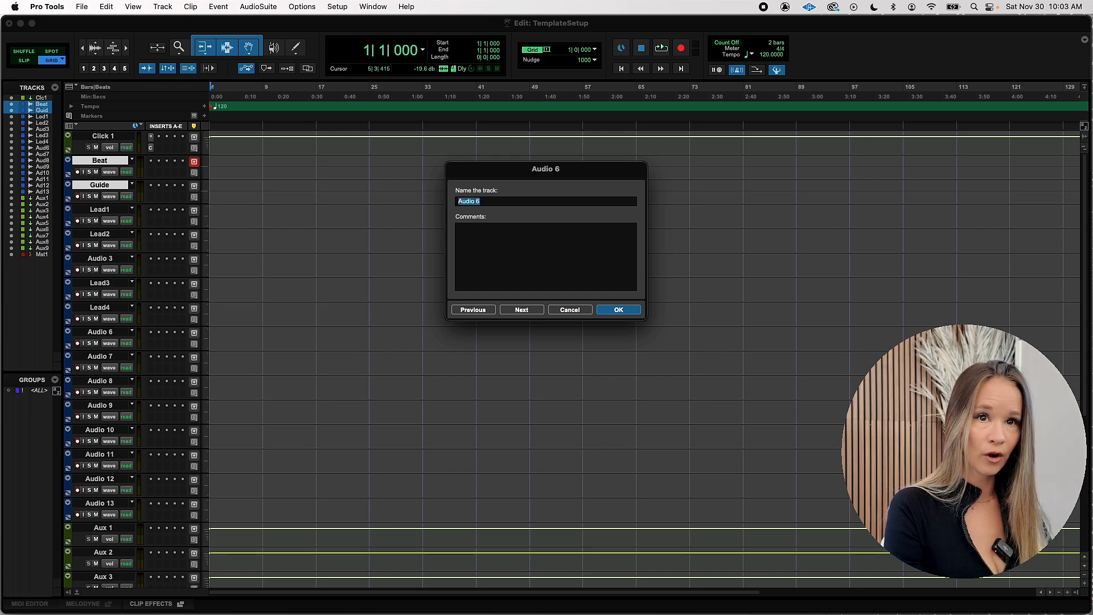
Rename the track Audio 6 as Abgv1 and Audio 7 as Abgv2.
{"action": "key", "text": "BackSpace"}
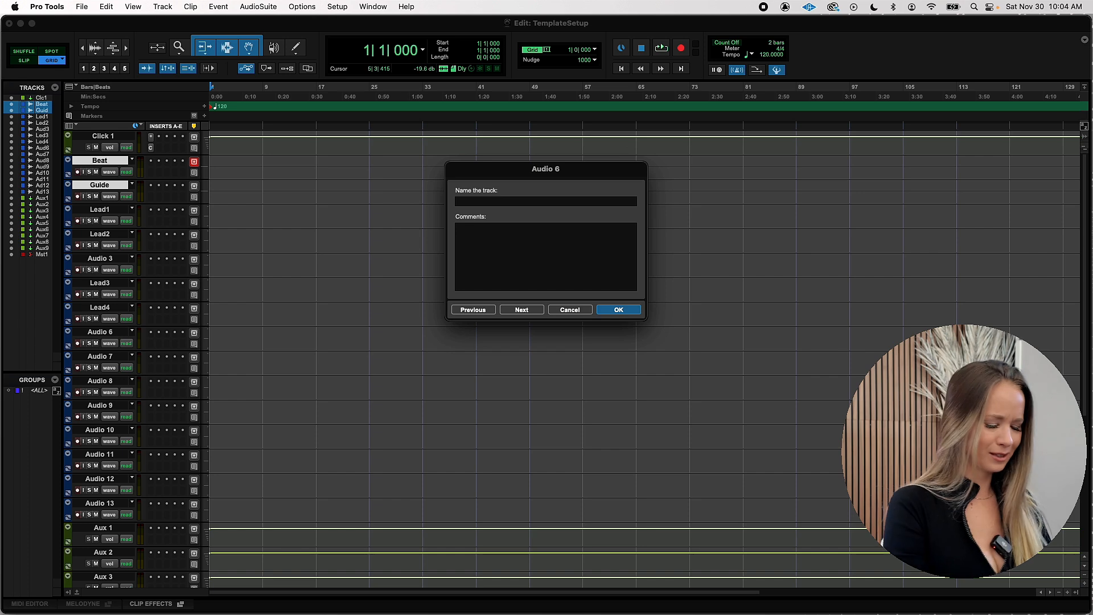
{"action": "type", "text": "A"}
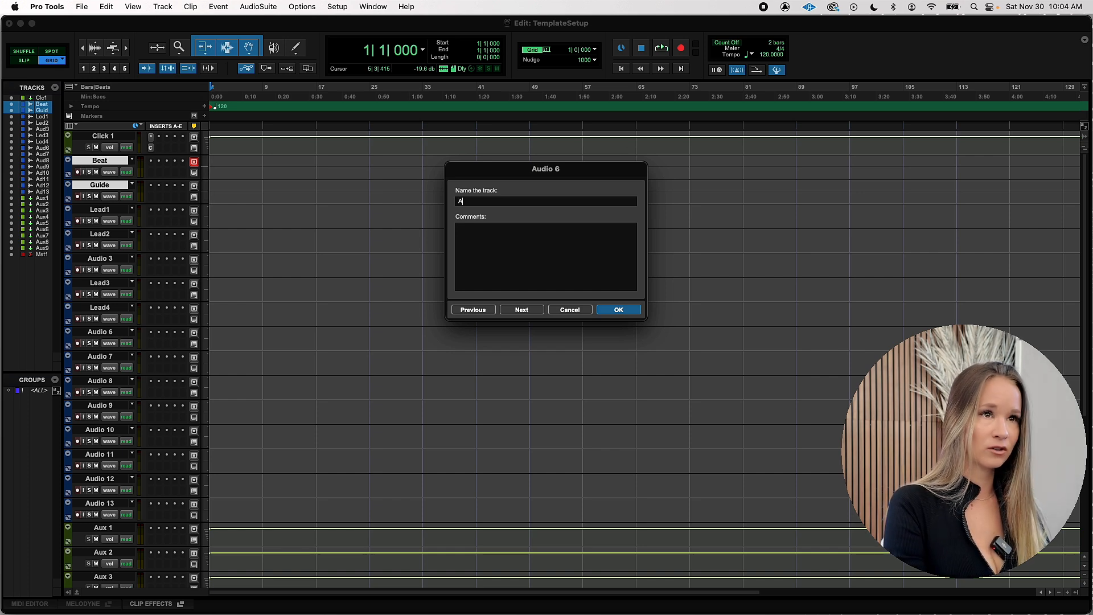
{"action": "type", "text": "bgv"}
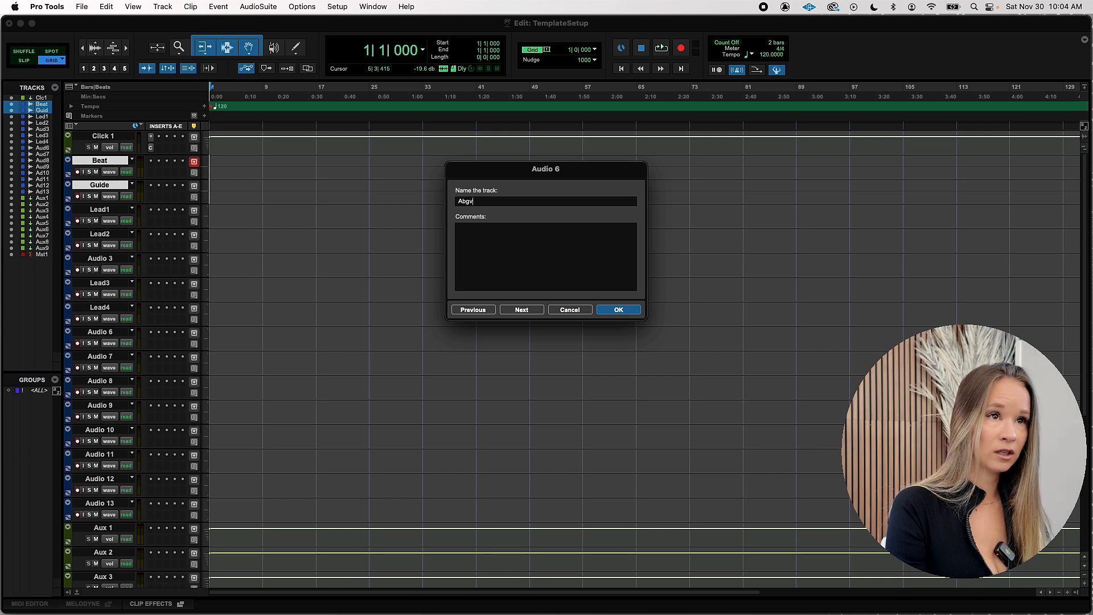
{"action": "type", "text": "1"}
{"action": "key", "text": "super+Right"}
{"action": "type", "text": "A"}
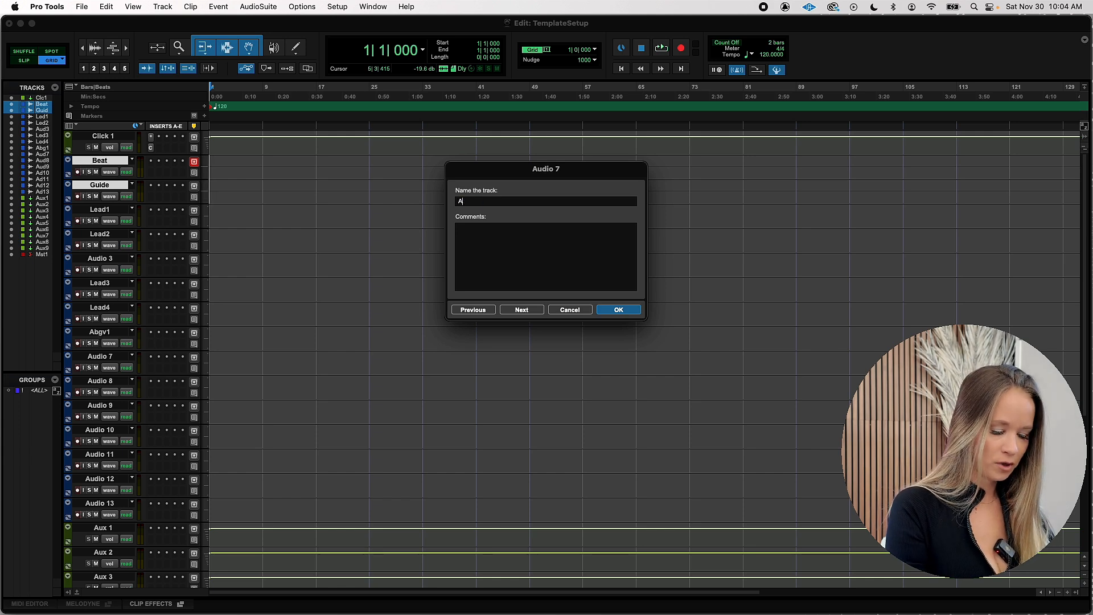
{"action": "type", "text": "bgv2"}
{"action": "key", "text": "super+Right"}
Rename the track Audio 8 as Bbgv1 and Audio 9 as Bbgv2.
{"action": "type", "text": "Bbgv1"}
{"action": "key", "text": "super+Right"}
{"action": "type", "text": "Bbgv2"}
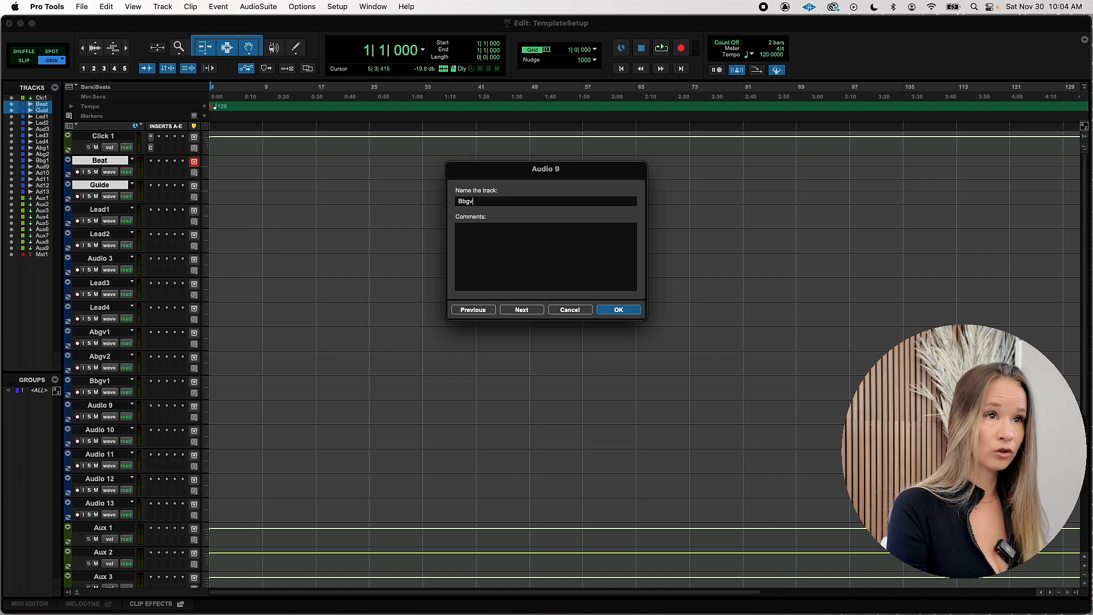
{"action": "key", "text": "super+Right"}
Rename the track Audio 10 as Cbgv1 and Audio 11 as Cbgv2.
{"action": "type", "text": "Cbgv1"}
{"action": "key", "text": "super+Right"}
{"action": "type", "text": "Cbgv"}
{"action": "key", "text": "BackSpace"}
{"action": "key", "text": "BackSpace"}
{"action": "type", "text": "bgv2"}
{"action": "key", "text": "super+Right"}
Rename the track Audio 12 as Dbgv1 and Audio 13 as Dbgv2, and finish the renaming.
{"action": "key", "text": "BackSpace"}
{"action": "type", "text": "Dbgv1"}
{"action": "key", "text": "super+Right"}
{"action": "type", "text": "Dbgv2"}
{"action": "key", "text": "super+Right"}
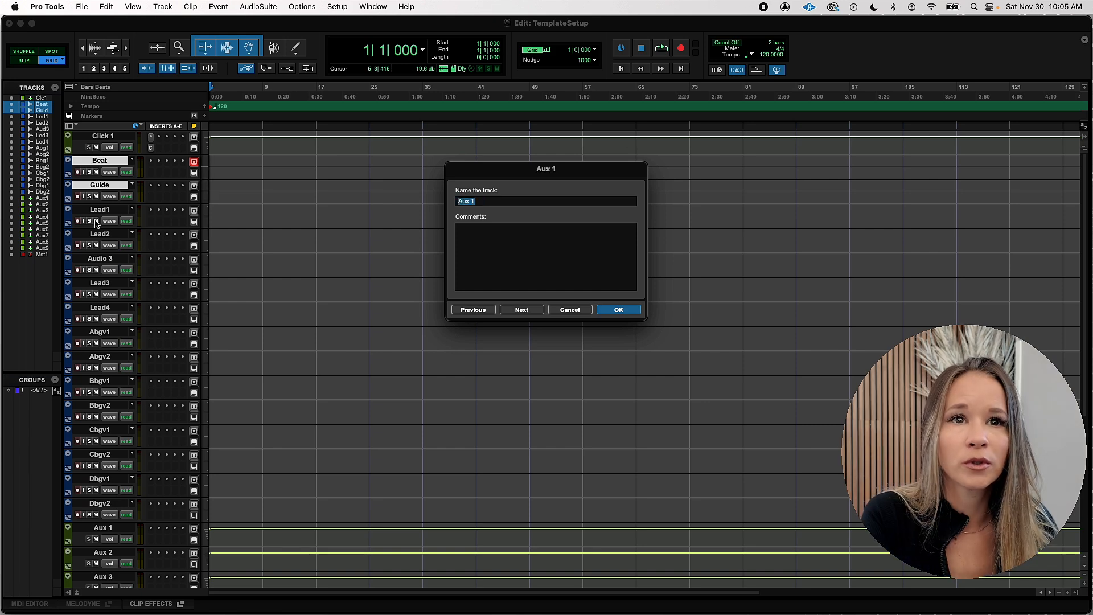
{"action": "key", "text": "Return"}
Delete the unnamed Audio 3 track between Lead2 and Lead3.
{"action": "left_click", "coordinate": [105, 259]}
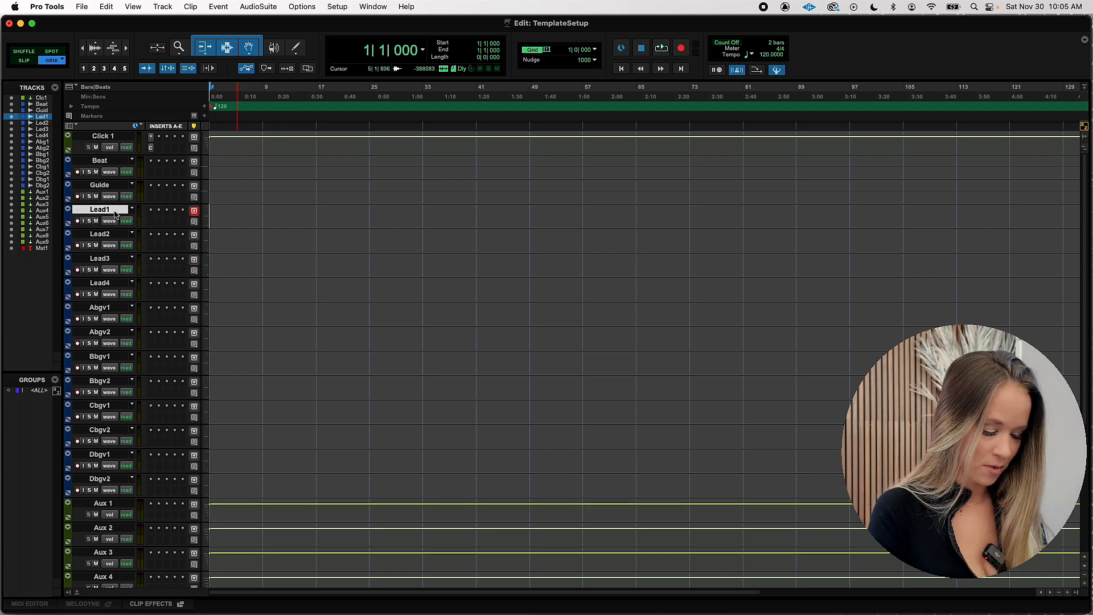
Create one new mono audio track and move it between the Click 1 and Beat tracks.
{"action": "key", "text": "shift+super+n"}
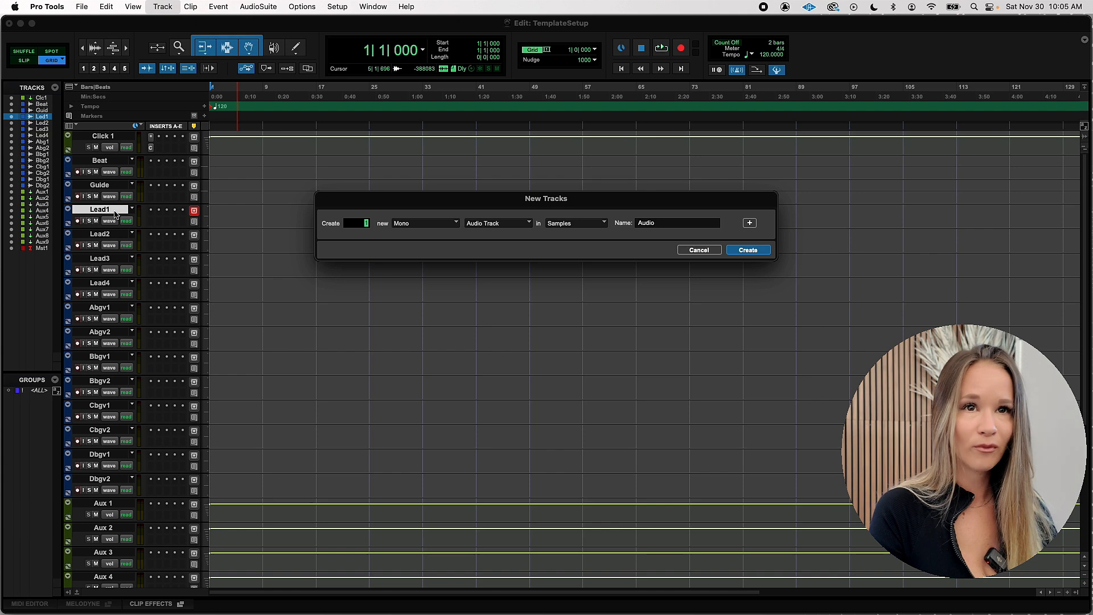
{"action": "key", "text": "Return"}
{"action": "left_click_drag", "start_coordinate": [111, 233], "coordinate": [113, 164]}
Rename the new audio track above Beat as REC.
{"action": "double_click", "coordinate": [114, 163]}
{"action": "type", "text": "REC"}
{"action": "key", "text": "Return"}
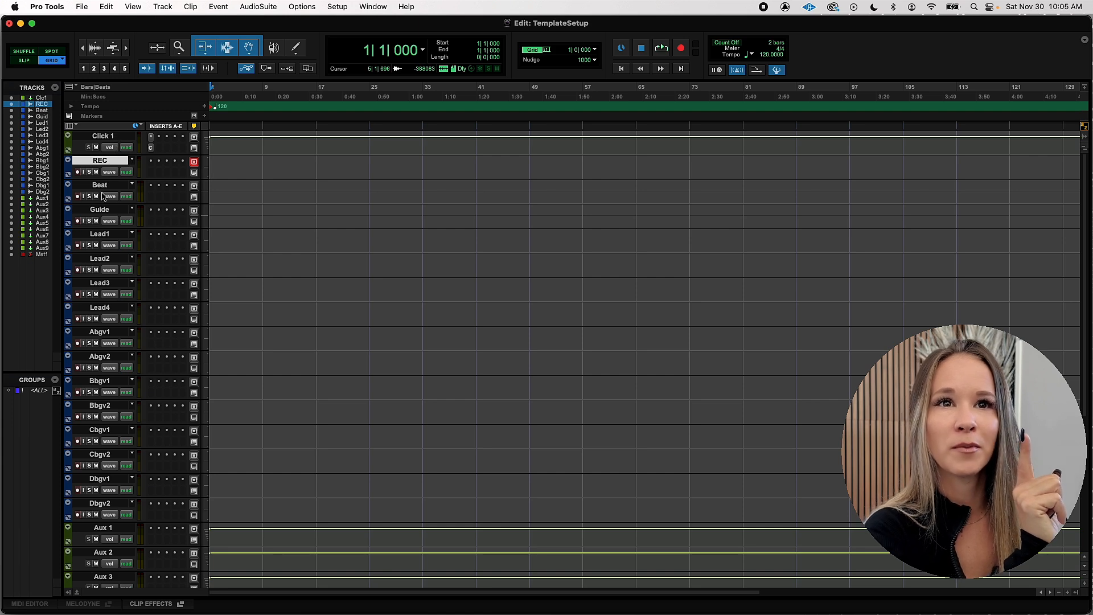
{"action": "key", "text": "semicolon"}
{"action": "left_click", "coordinate": [103, 210]}
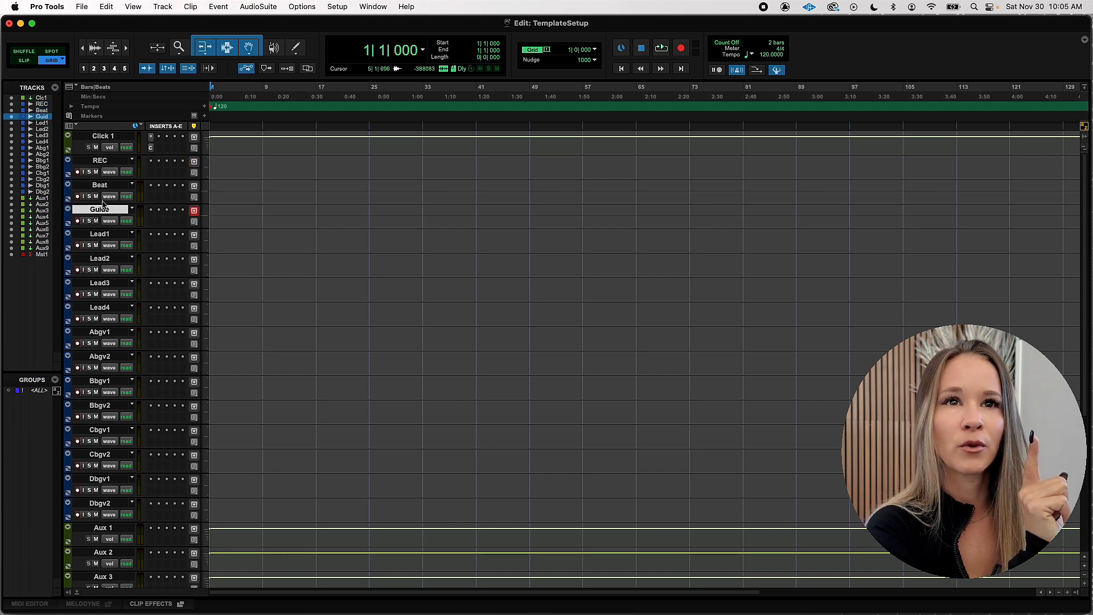
{"action": "left_click", "coordinate": [102, 161]}
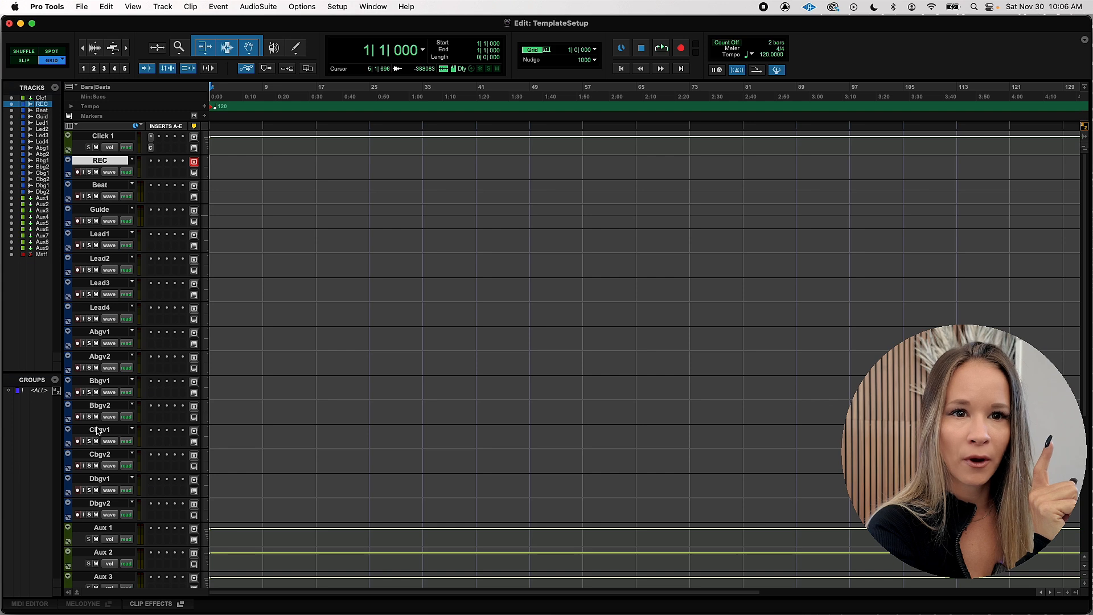
Rename the track Aux 1 as LeadVC1 and Aux 2 as LeadVC2.
{"action": "left_click", "coordinate": [95, 530]}
{"action": "scroll", "coordinate": [326, 401], "scroll_direction": "down", "scroll_amount": 5}
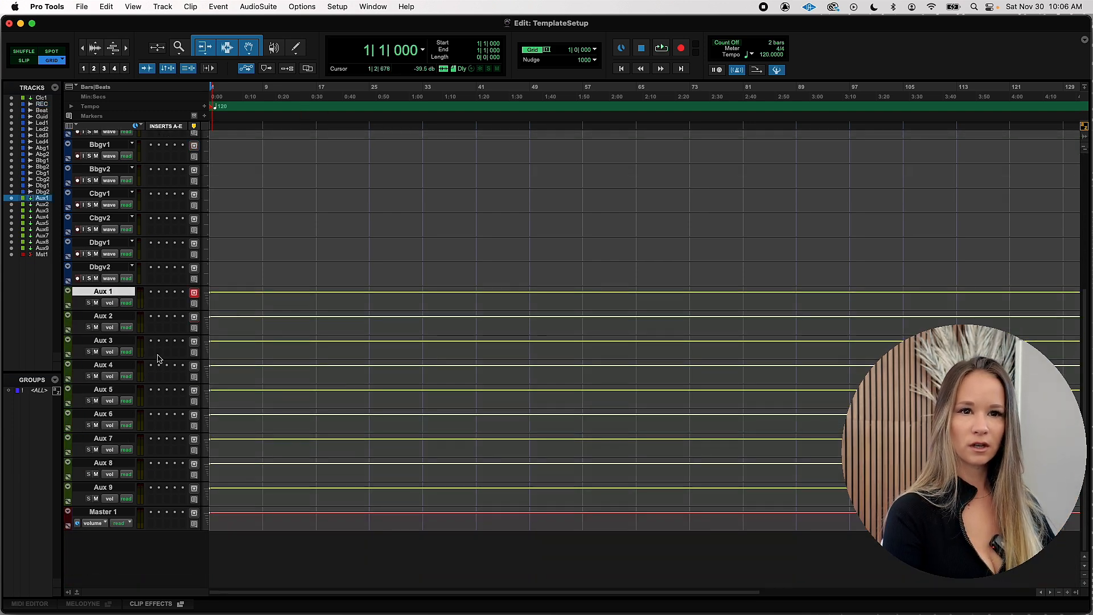
{"action": "double_click", "coordinate": [105, 292]}
{"action": "type", "text": "LeadVC"}
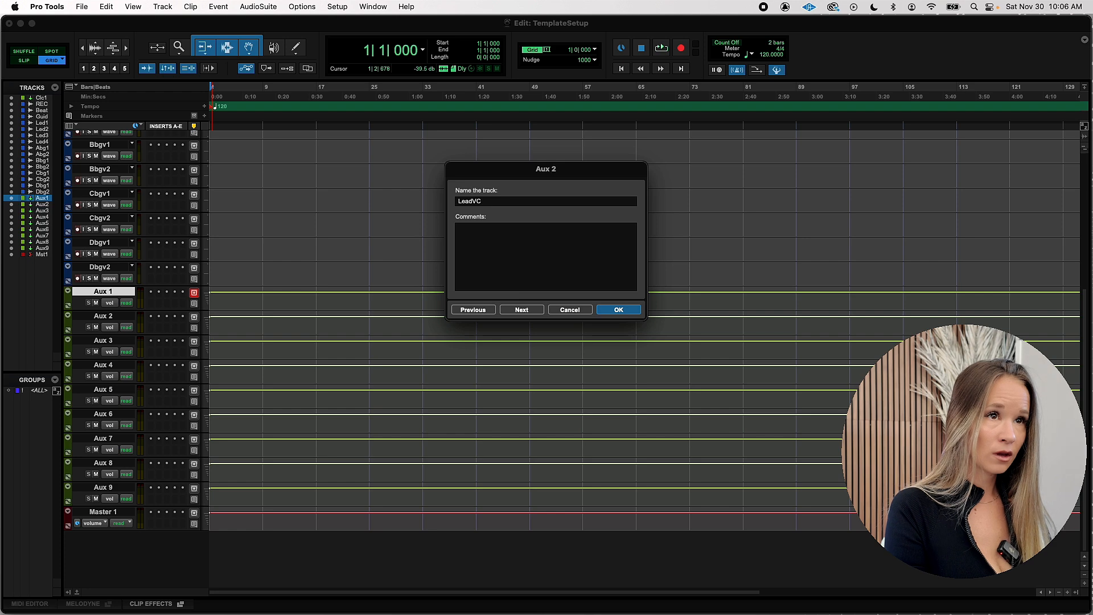
{"action": "key", "text": "cmd+Right"}
{"action": "type", "text": "Lead"}
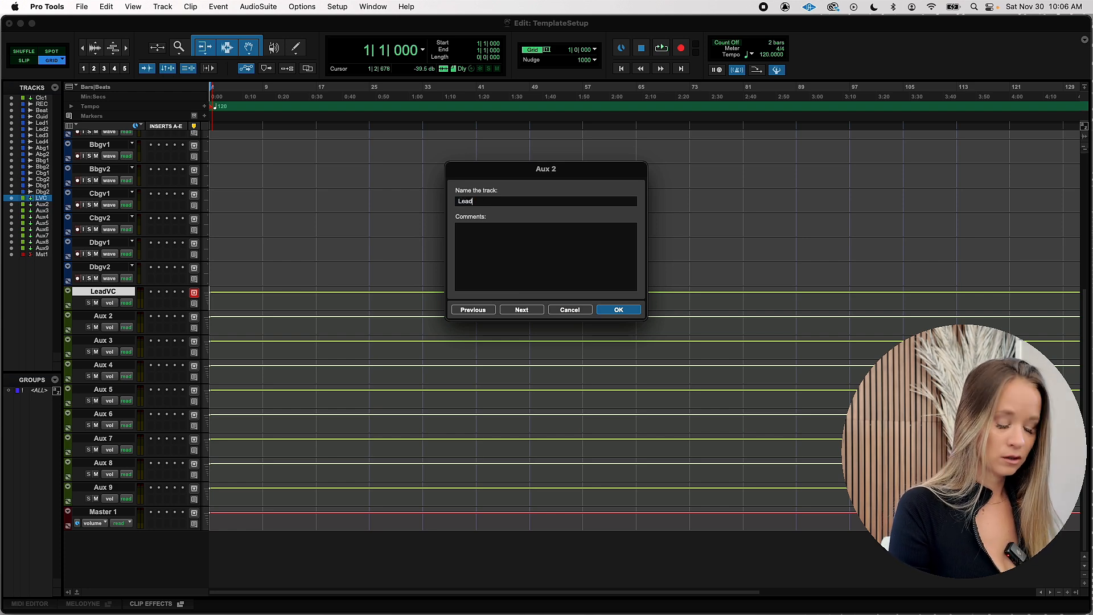
{"action": "type", "text": "VC2"}
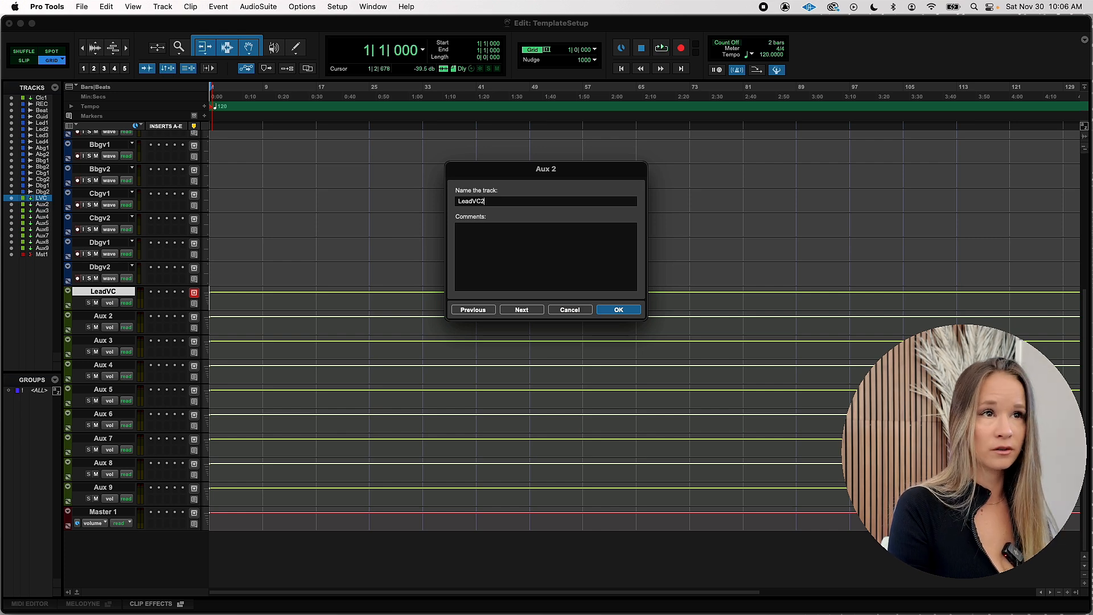
{"action": "key", "text": "cmd+Right"}
Rename the track Aux 3 as BGVVC1 and Aux 4 as BGVVC2.
{"action": "type", "text": "BGV"}
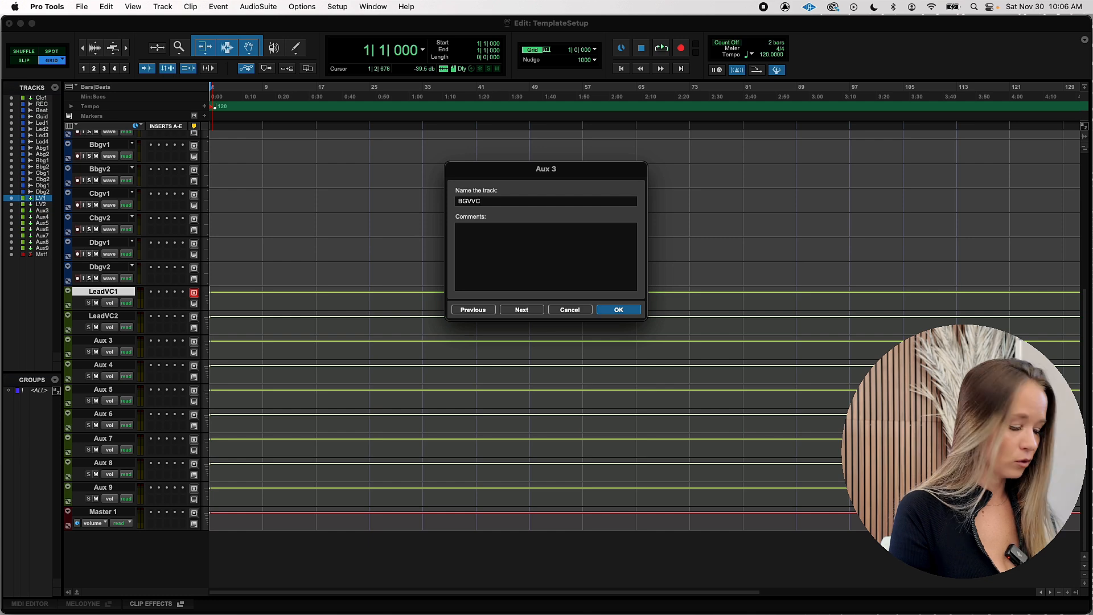
{"action": "type", "text": "VC"}
{"action": "key", "text": "super+Right"}
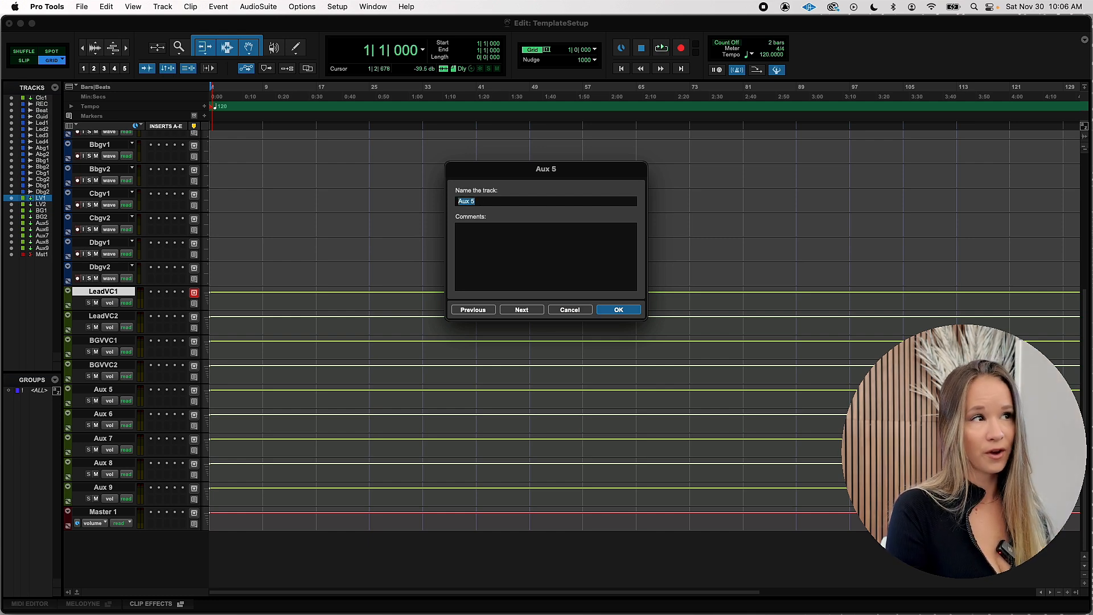
Rename the track Aux 5 as Reverb and Aux 6 as Delay1.
{"action": "type", "text": "Reverb"}
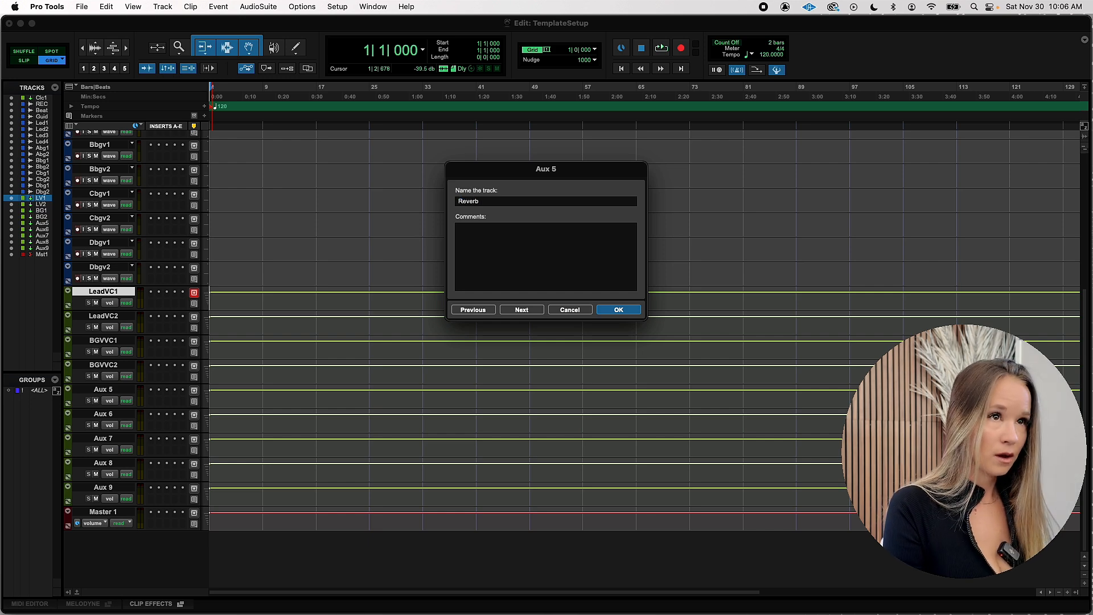
{"action": "key", "text": "super+Right"}
{"action": "type", "text": "Delay1"}
{"action": "key", "text": "super+Right"}
Rename the track Aux 7 as Delay2 and Aux 8 as Delay3.
{"action": "type", "text": "Delay"}
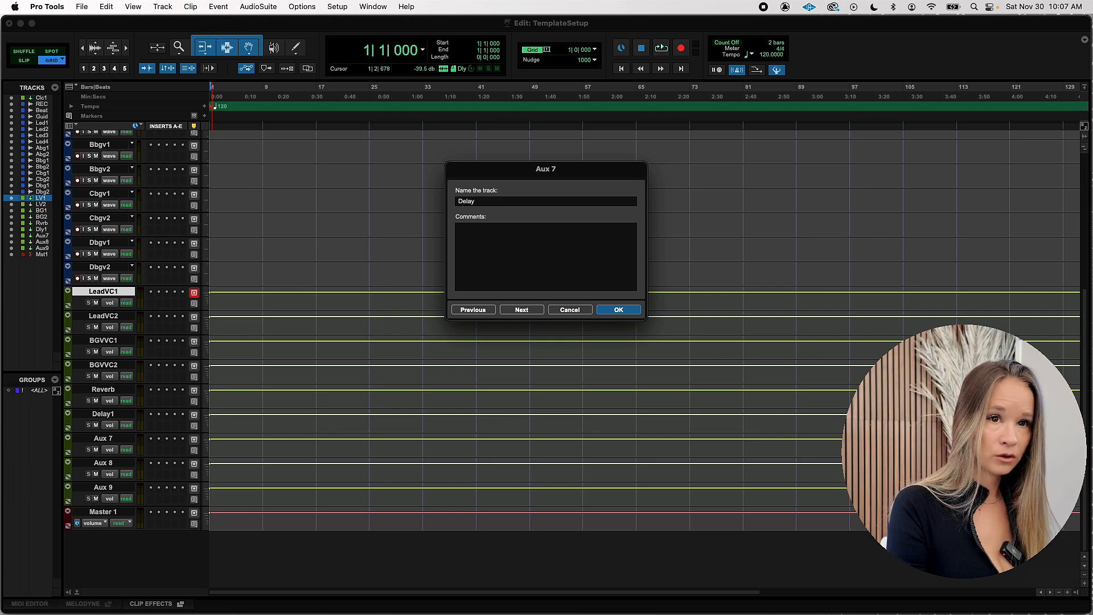
{"action": "type", "text": "2"}
{"action": "key", "text": "super+Right"}
{"action": "type", "text": "Delay3"}
{"action": "key", "text": "super+Right"}
Rename the track Aux 9 as Chorus and Master 1 as Master.
{"action": "type", "text": "Chorus"}
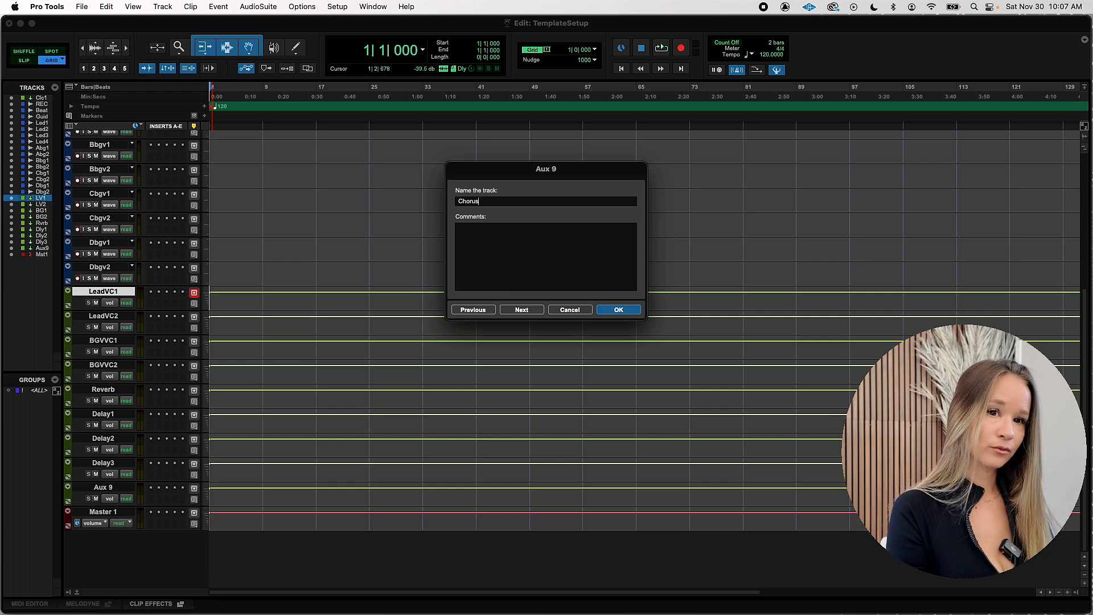
{"action": "key", "text": "Return"}
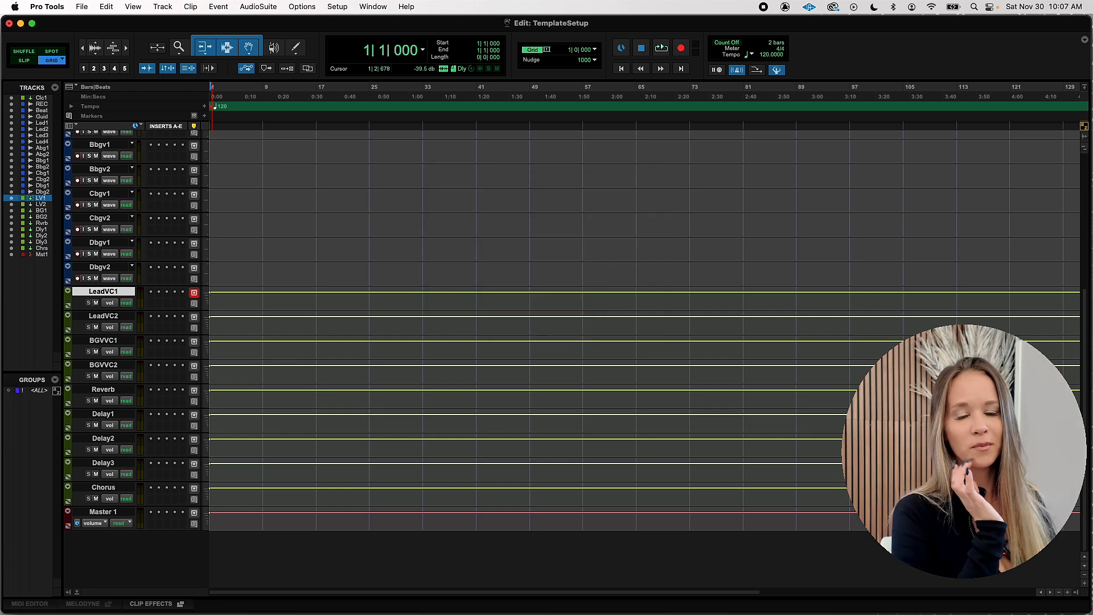
{"action": "double_click", "coordinate": [95, 512]}
{"action": "key", "text": "Right"}
{"action": "key", "text": "BackSpace"}
{"action": "key", "text": "BackSpace"}
{"action": "key", "text": "Return"}
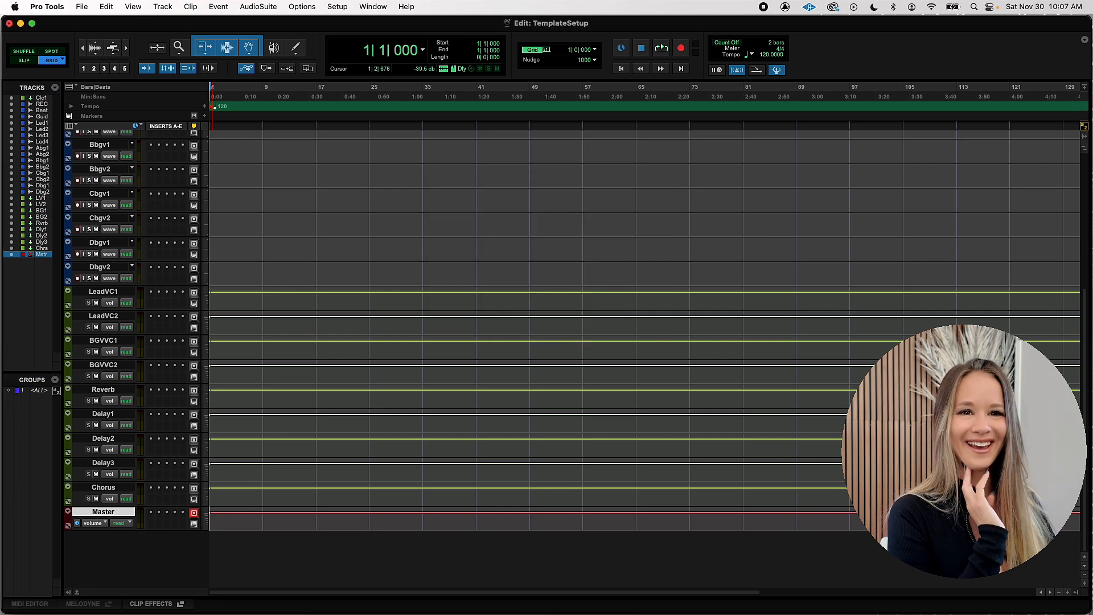
In the Mix window, set the REC track's input to Analog IN 1 (Mono) and review its output options.
{"action": "scroll", "coordinate": [147, 477], "scroll_direction": "up", "scroll_amount": 10}
{"action": "key", "text": "super+equal"}
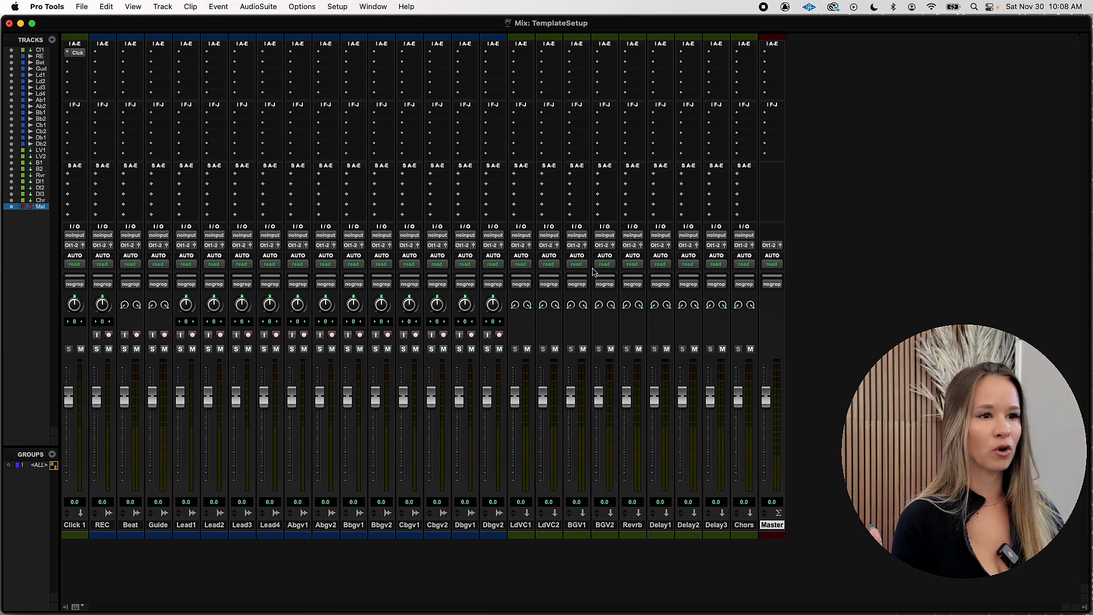
{"action": "left_click", "coordinate": [103, 236]}
{"action": "left_click", "coordinate": [74, 218]}
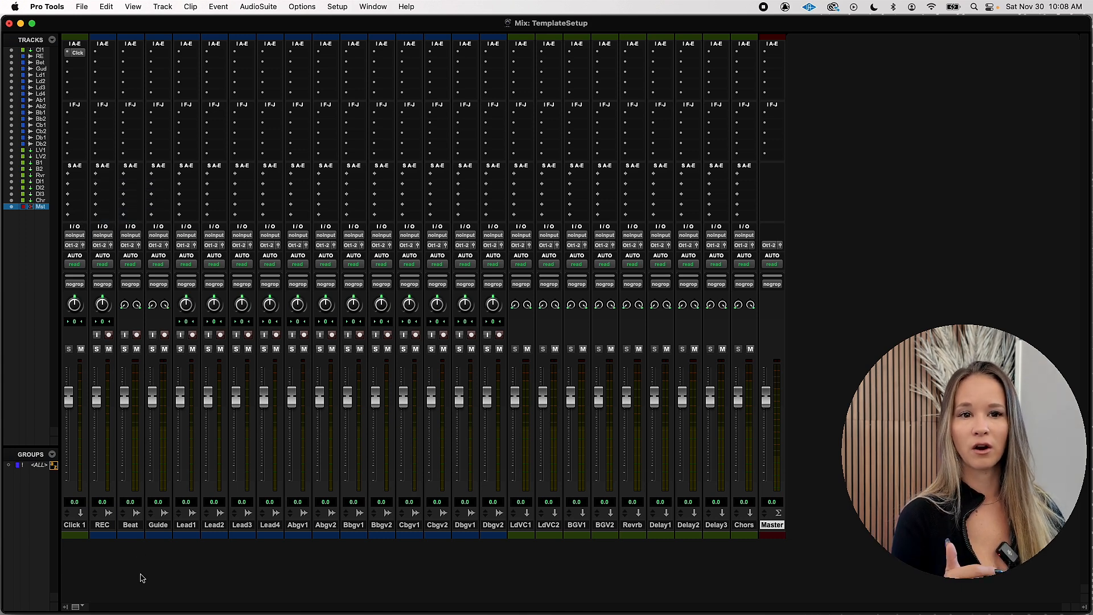
{"action": "left_click", "coordinate": [102, 524]}
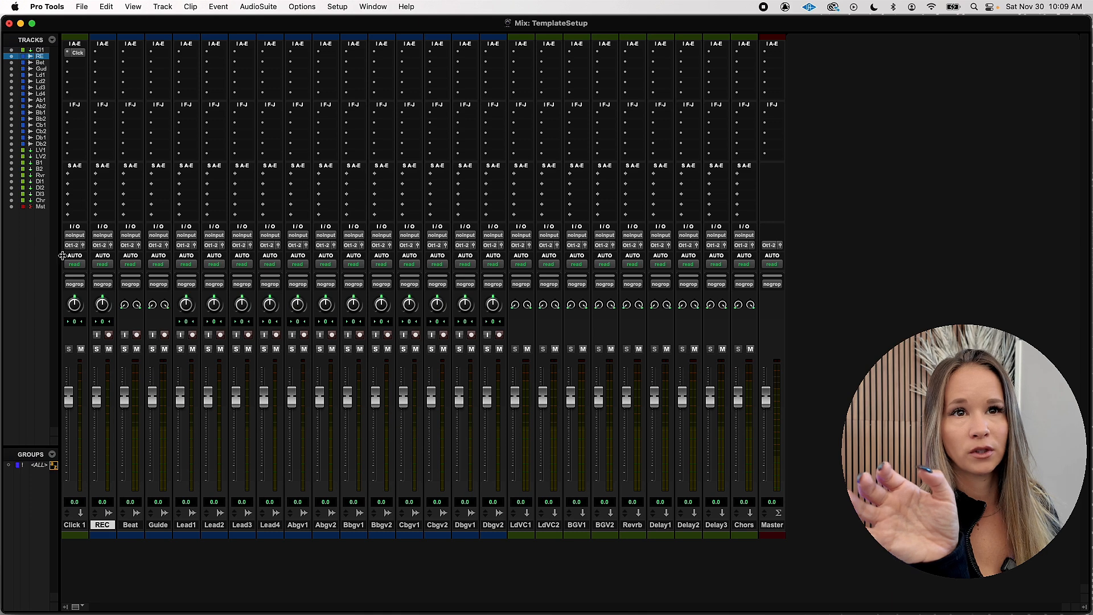
{"action": "left_click", "coordinate": [105, 234]}
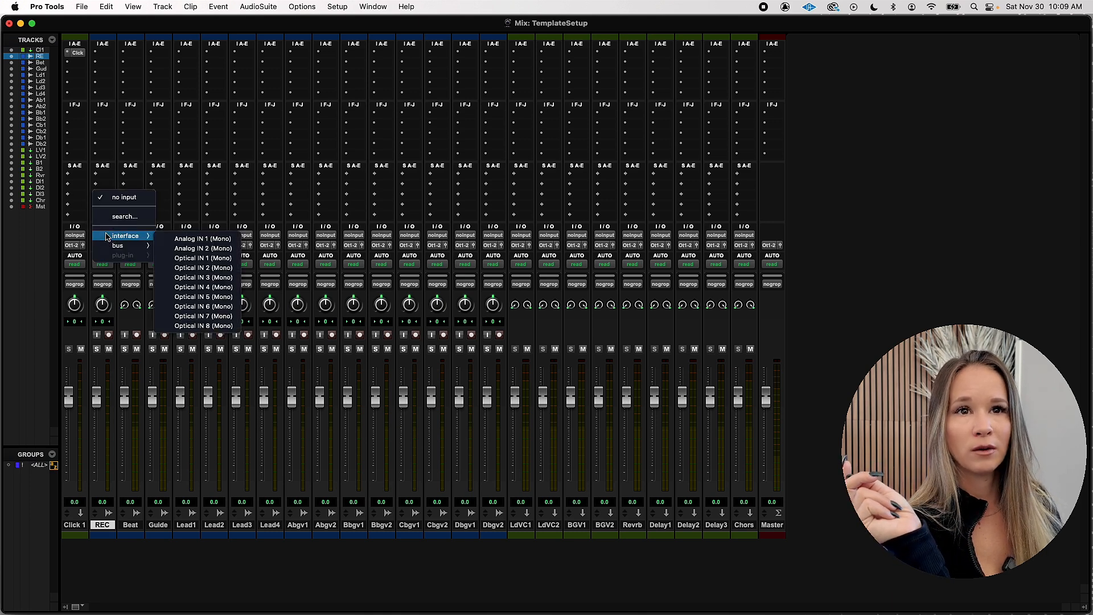
{"action": "left_click", "coordinate": [190, 240]}
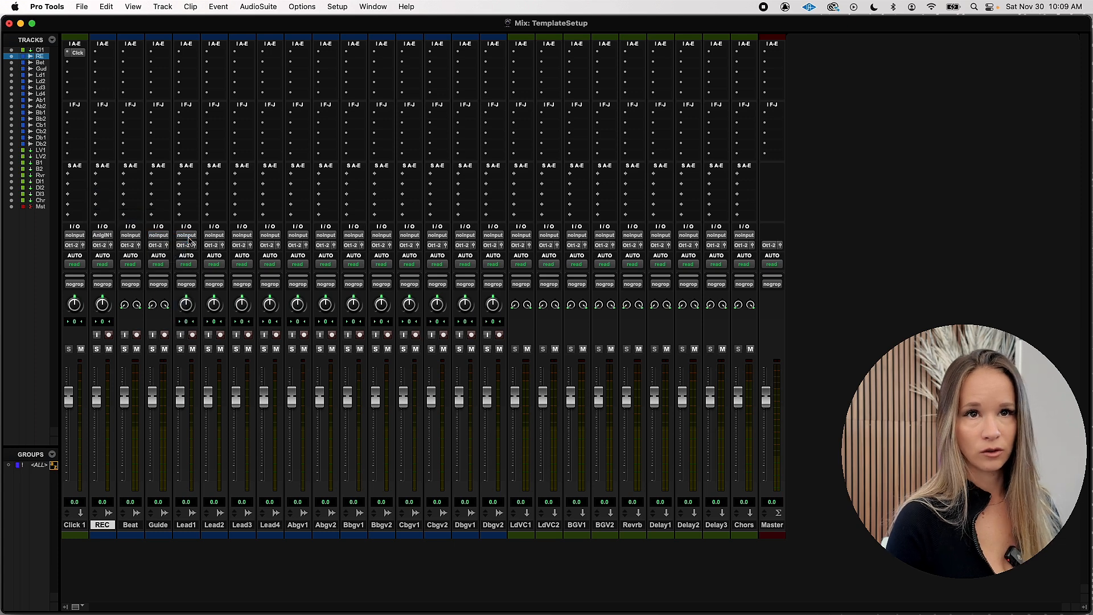
{"action": "left_click", "coordinate": [103, 246]}
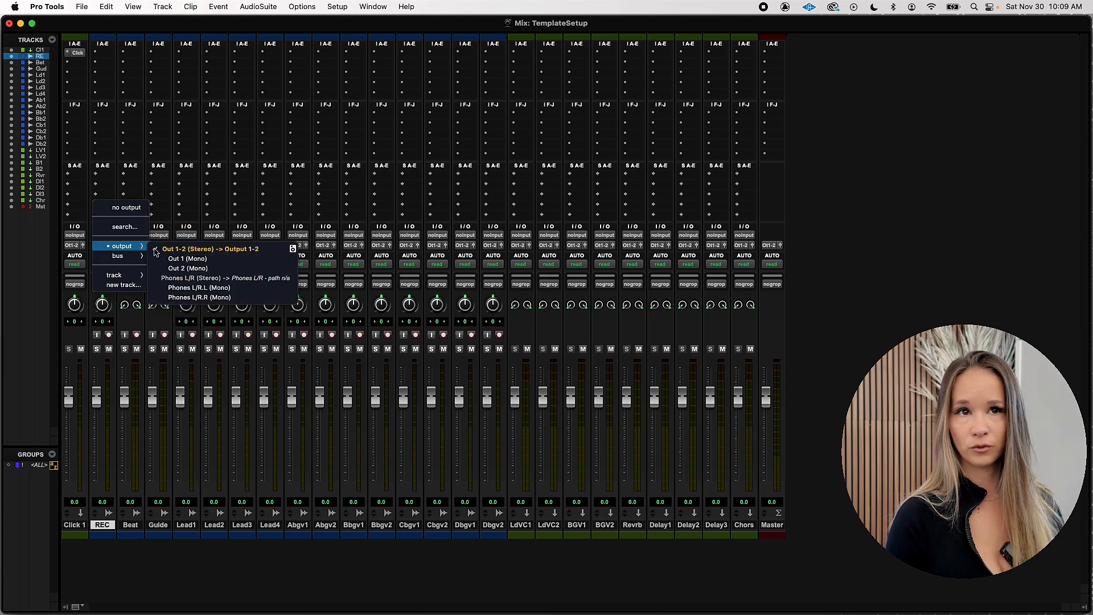
{"action": "left_click", "coordinate": [178, 197]}
In the Edit window, record a short test take on the REC track and move its clip onto Lead1.
{"action": "key", "text": "super+equal"}
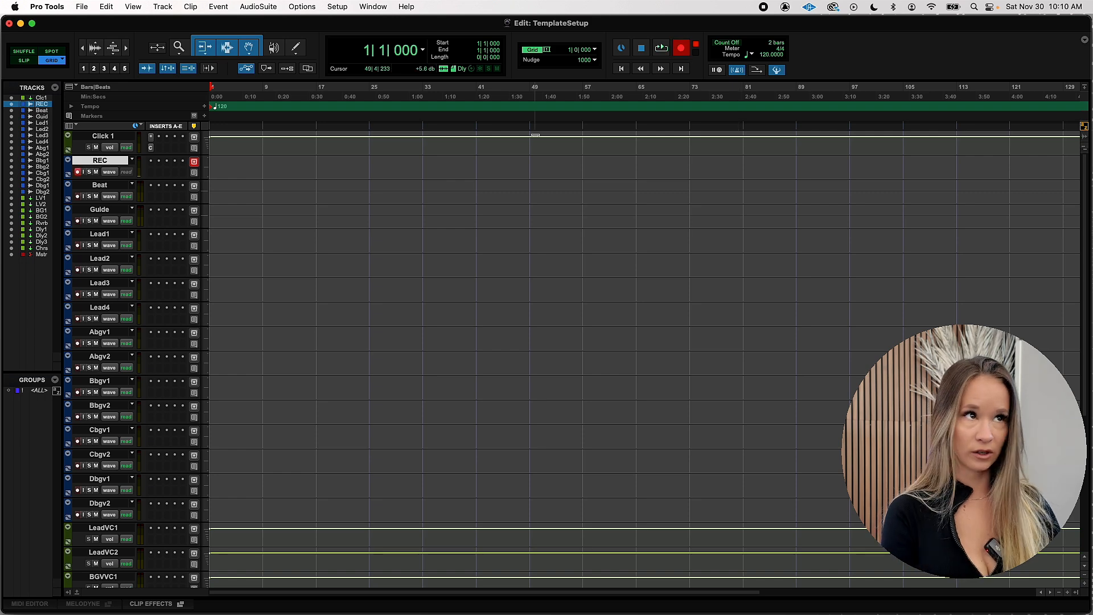
{"action": "key", "text": "space"}
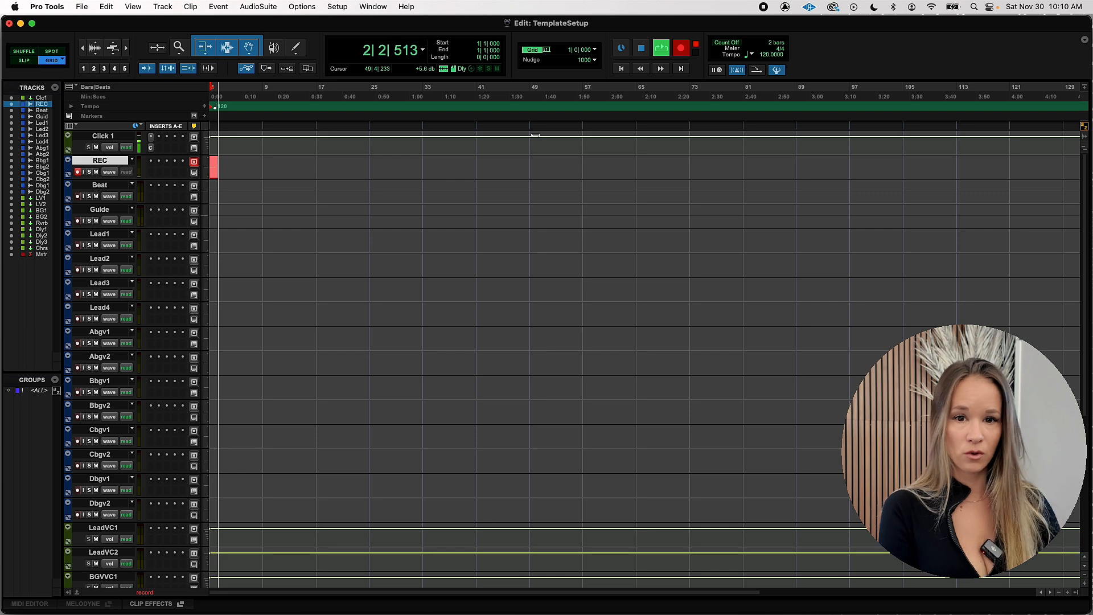
{"action": "key", "text": "space"}
{"action": "left_click_drag", "start_coordinate": [216, 166], "coordinate": [216, 235]}
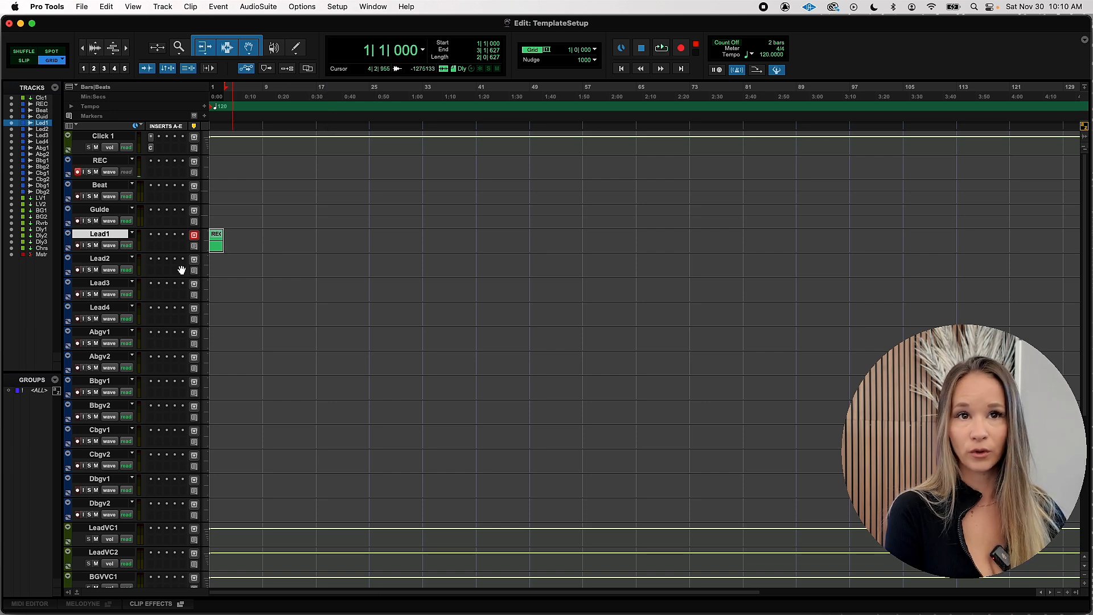
Try to record-enable the Lead1 track, and record-enable the REC track again.
{"action": "left_click", "coordinate": [77, 246]}
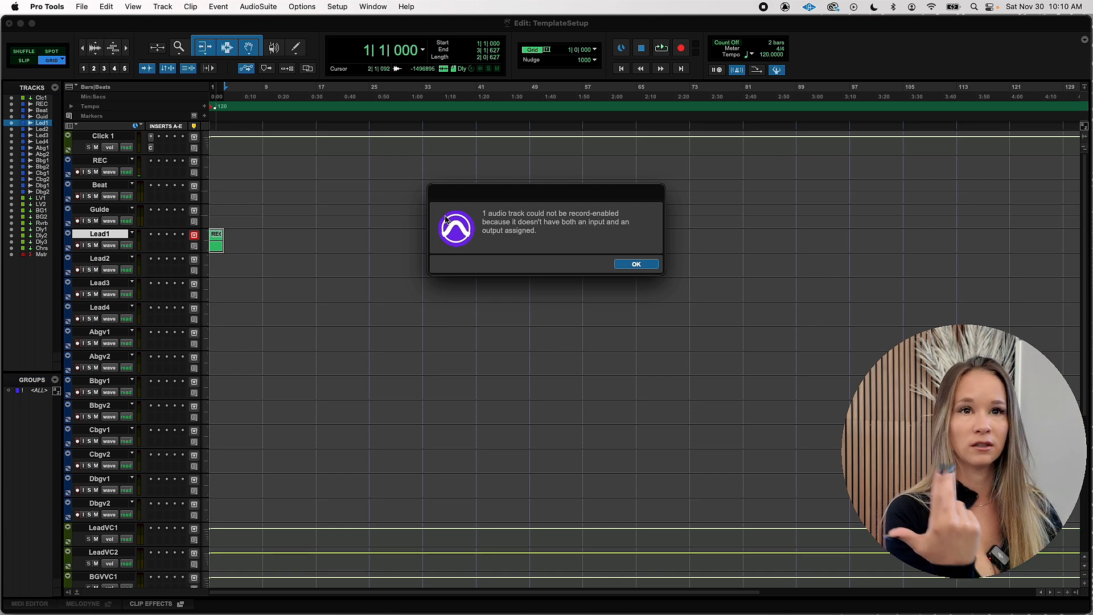
{"action": "key", "text": "Return"}
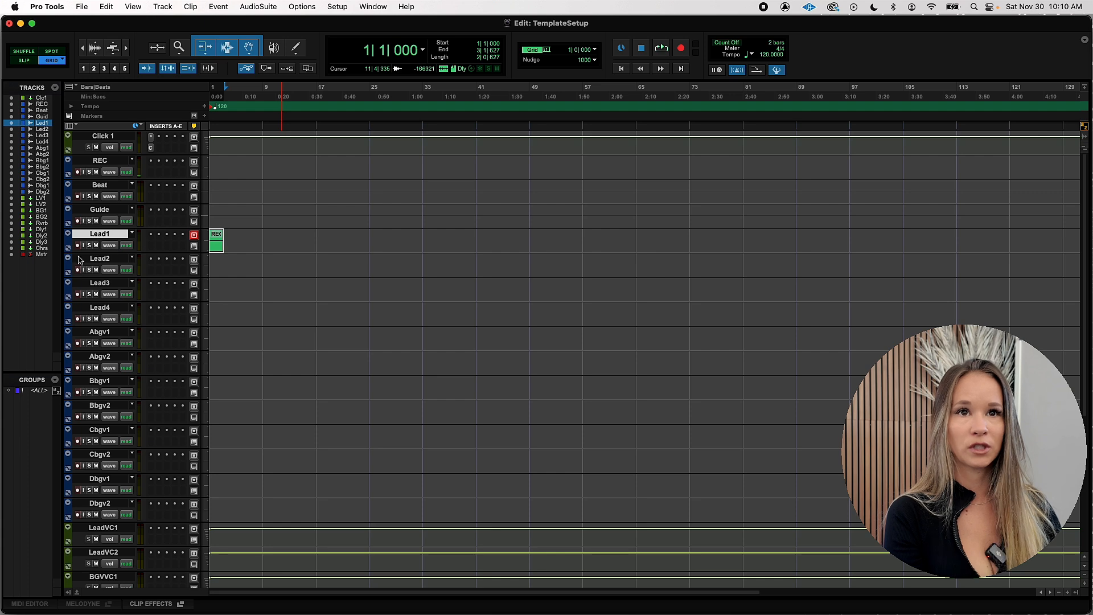
{"action": "left_click", "coordinate": [78, 171]}
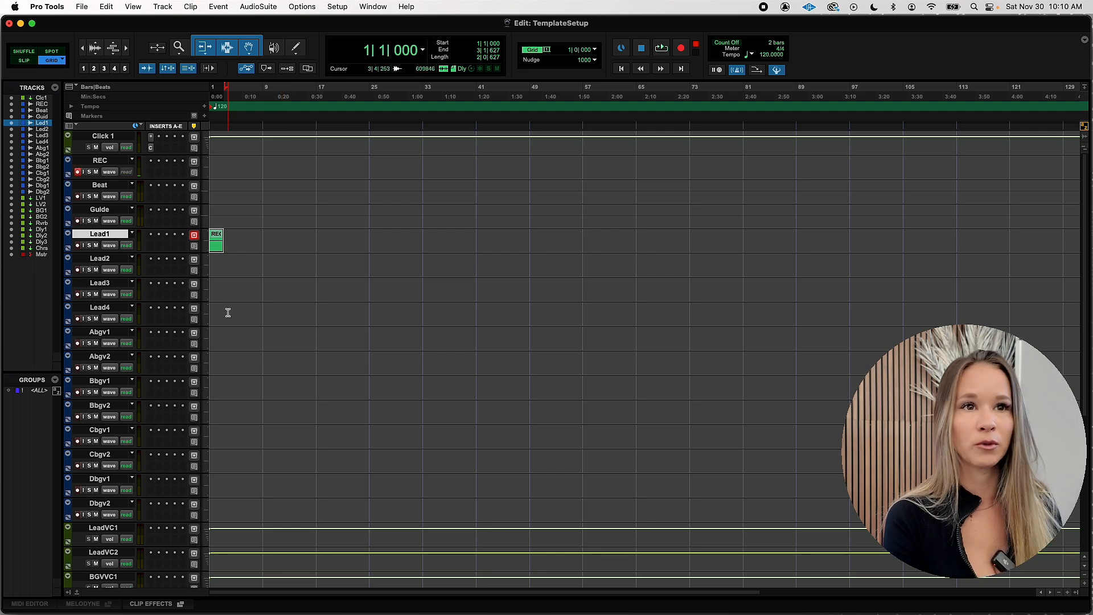
{"action": "key", "text": "t"}
{"action": "key", "text": "t"}
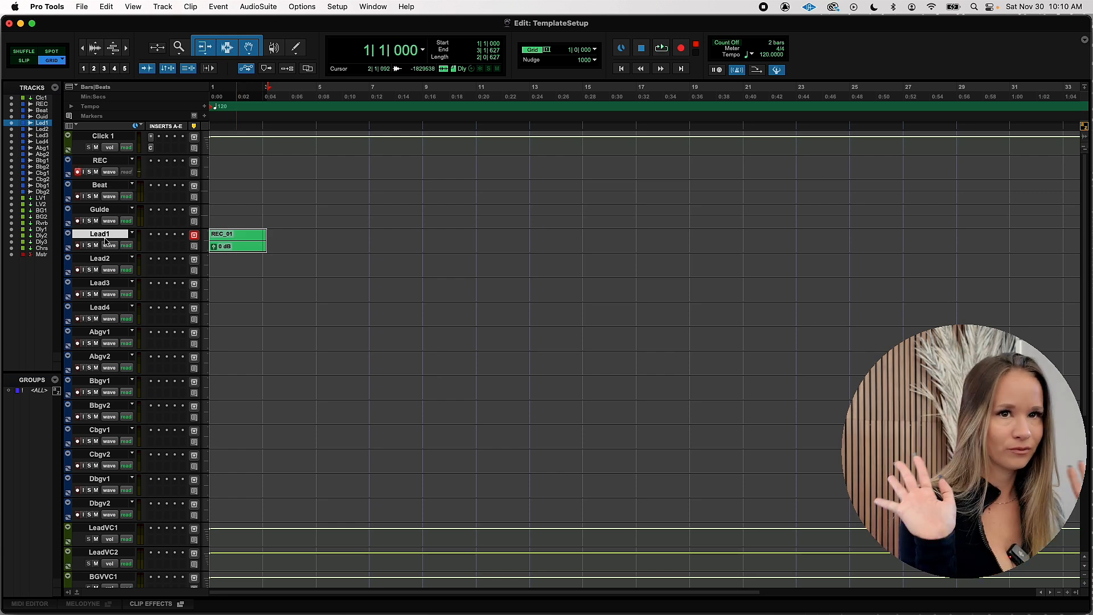
{"action": "key", "text": "super+equal"}
{"action": "left_click", "coordinate": [102, 525]}
{"action": "left_click", "coordinate": [131, 525]}
{"action": "left_click", "coordinate": [152, 526]}
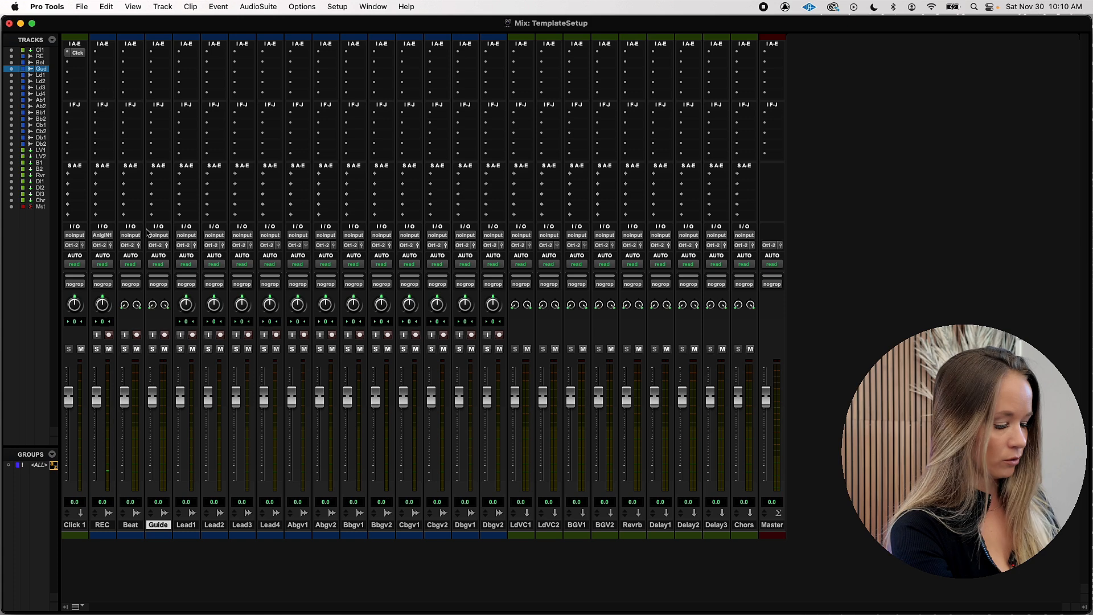
{"action": "key", "text": "super+equal"}
{"action": "left_click_drag", "start_coordinate": [227, 155], "coordinate": [453, 158]}
{"action": "scroll", "coordinate": [450, 156], "scroll_direction": "right", "scroll_amount": 1}
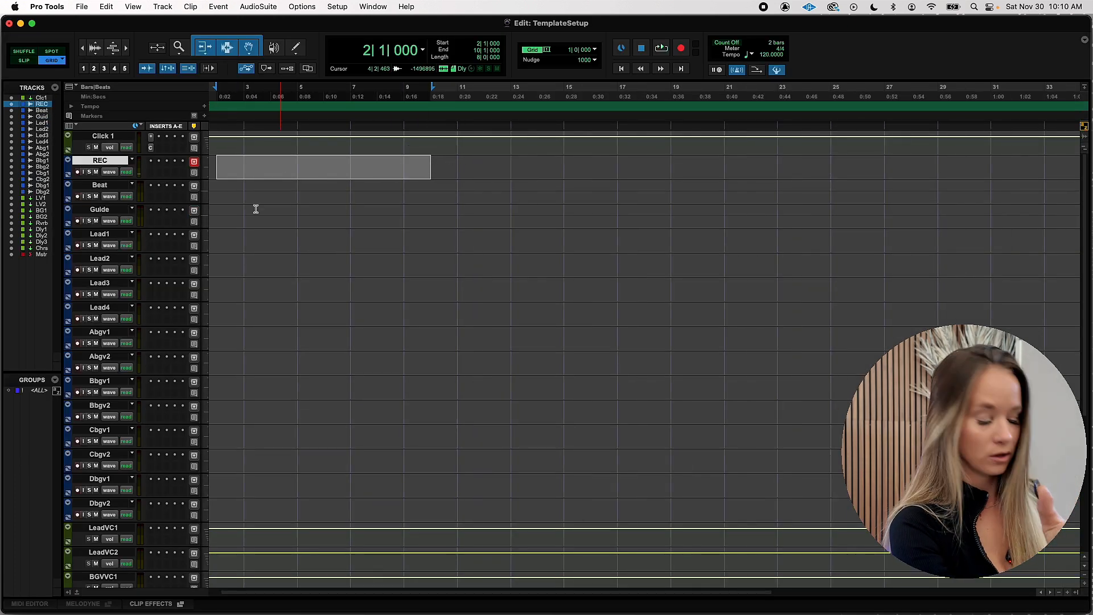
In the Mix window, set the outputs of the Lead1 and Lead2 tracks to Bus 1-2 (Stereo).
{"action": "key", "text": "super+equal"}
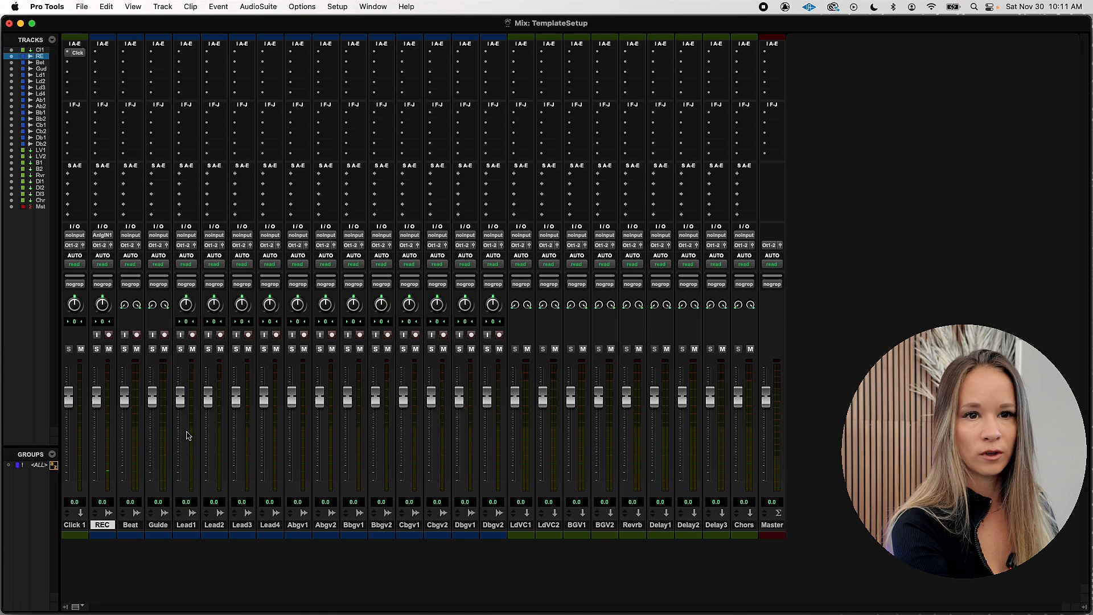
{"action": "left_click", "coordinate": [155, 526]}
{"action": "left_click", "coordinate": [126, 528]}
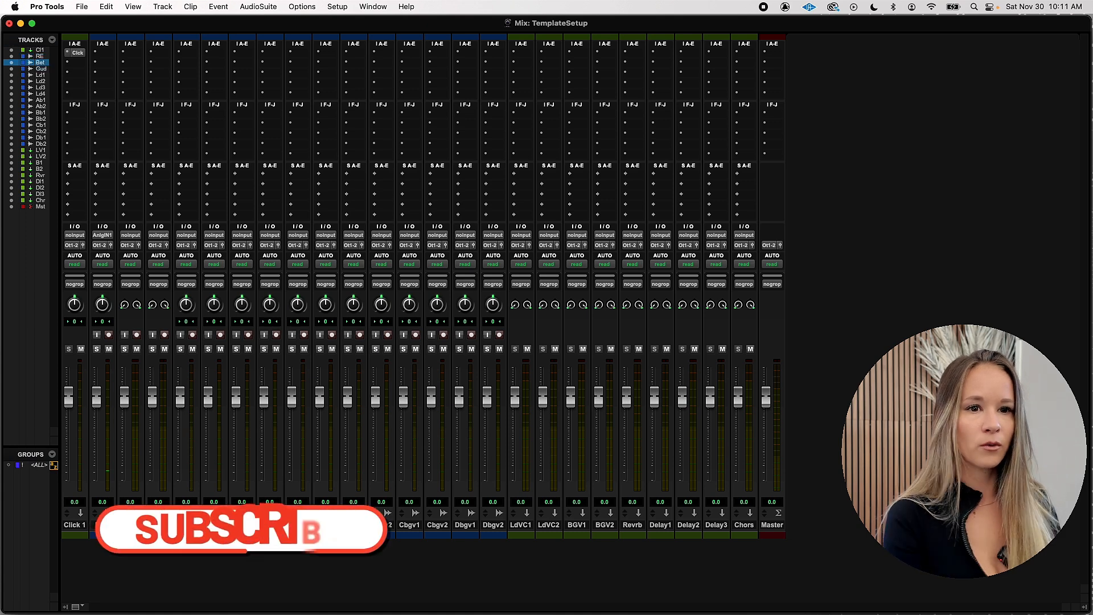
{"action": "left_click", "coordinate": [185, 526]}
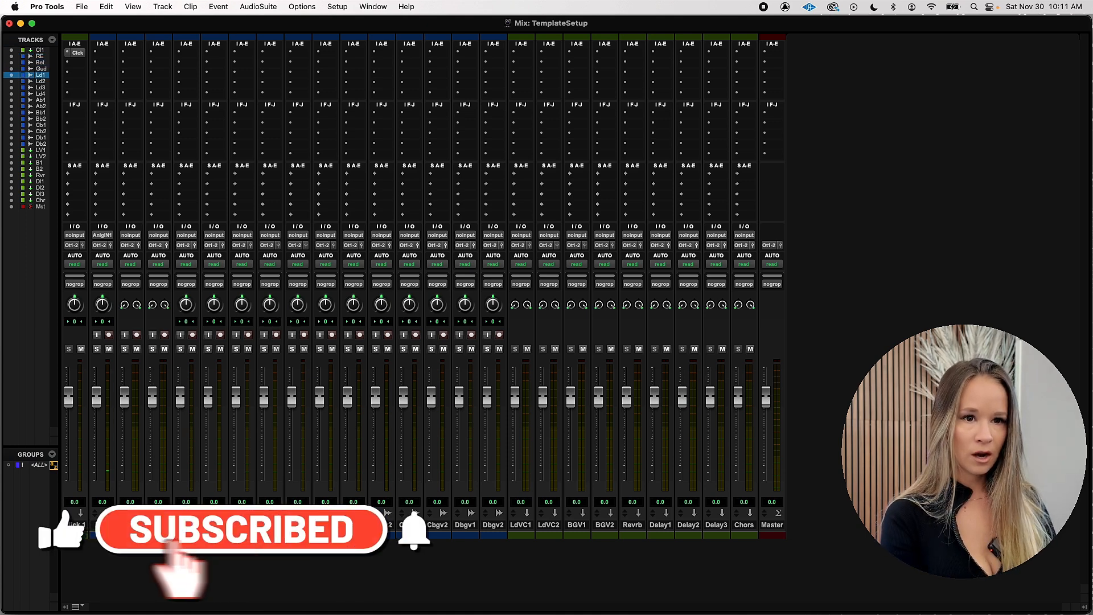
{"action": "left_click", "coordinate": [213, 526], "text": "shift"}
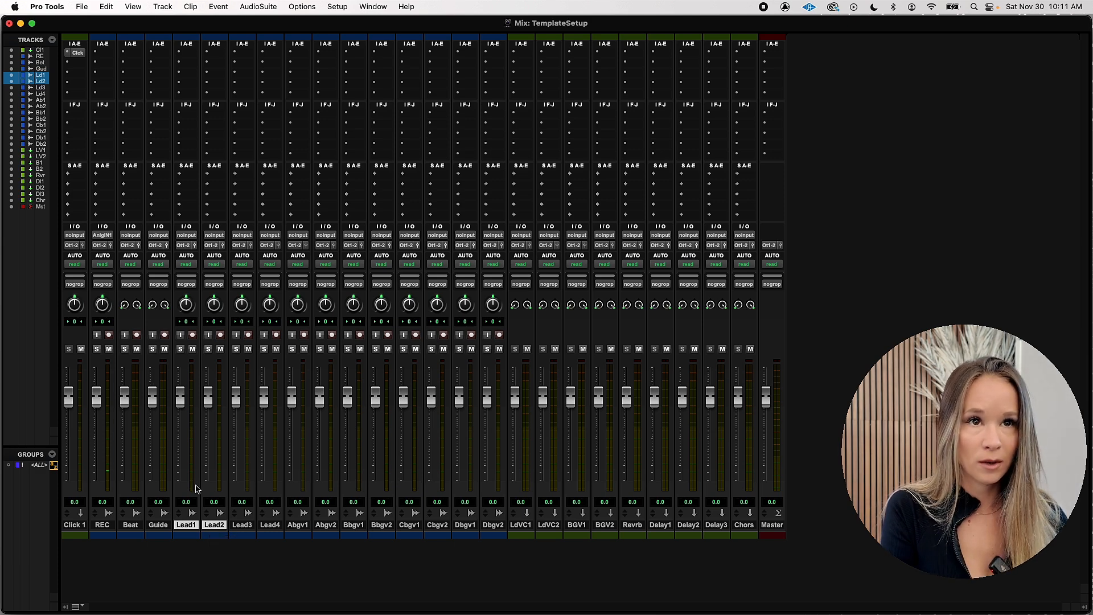
{"action": "left_click", "coordinate": [184, 246]}
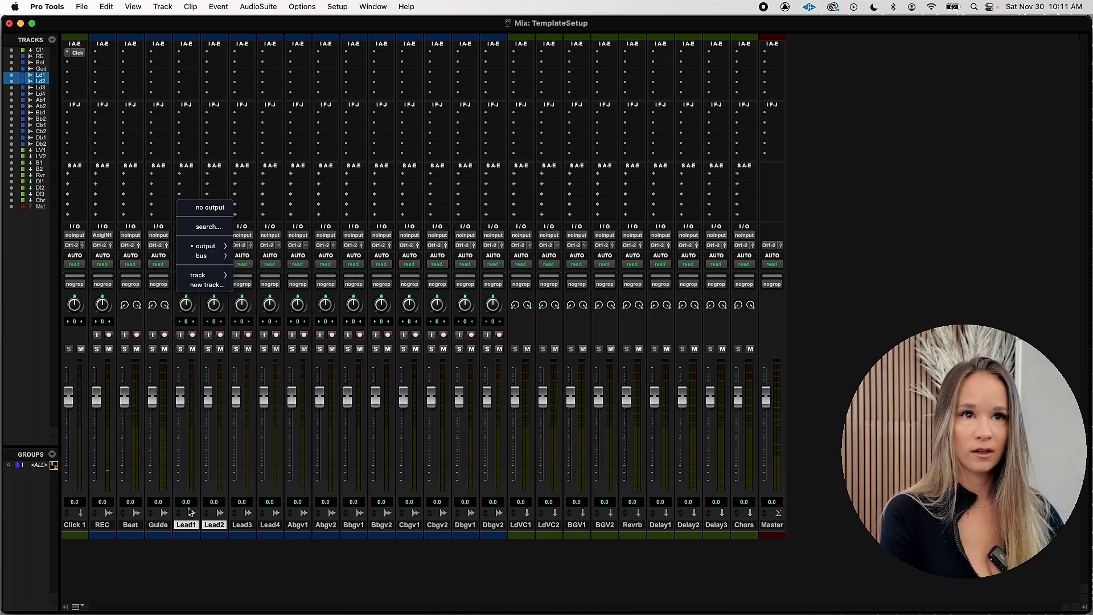
{"action": "mouse_move", "coordinate": [209, 255]}
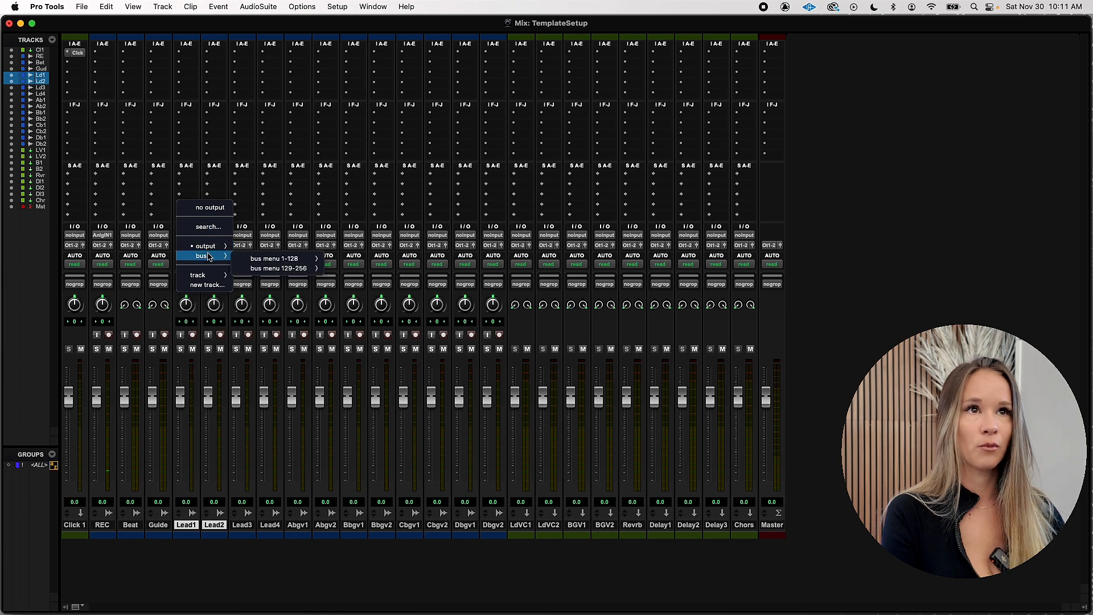
{"action": "mouse_move", "coordinate": [279, 259]}
{"action": "left_click", "coordinate": [375, 138]}
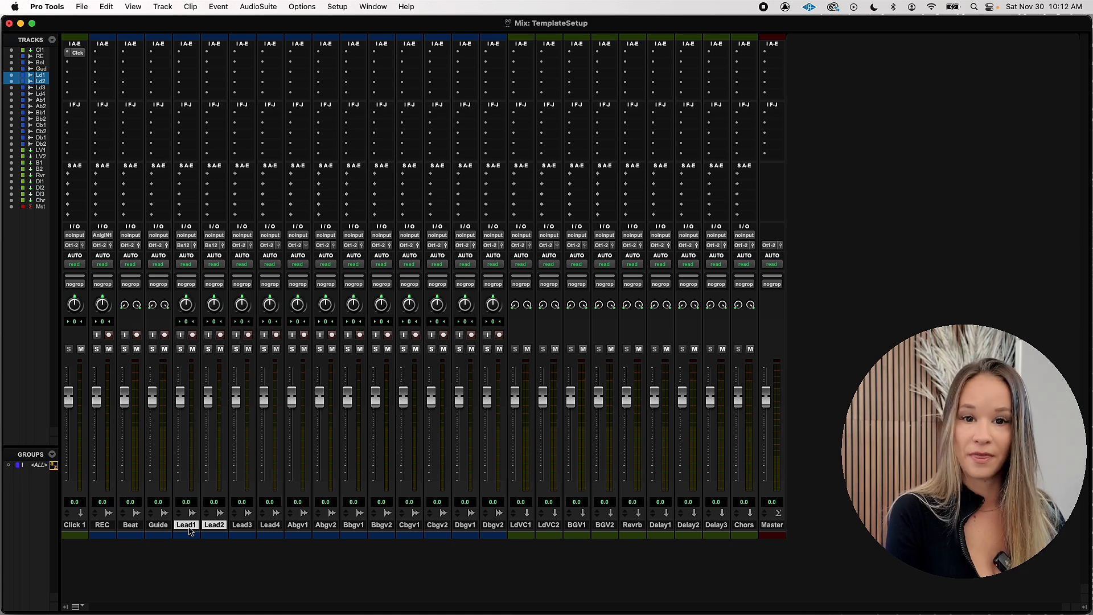
Set the LdVC1 track's input to Bus 1-2 (Stereo).
{"action": "left_click", "coordinate": [527, 525]}
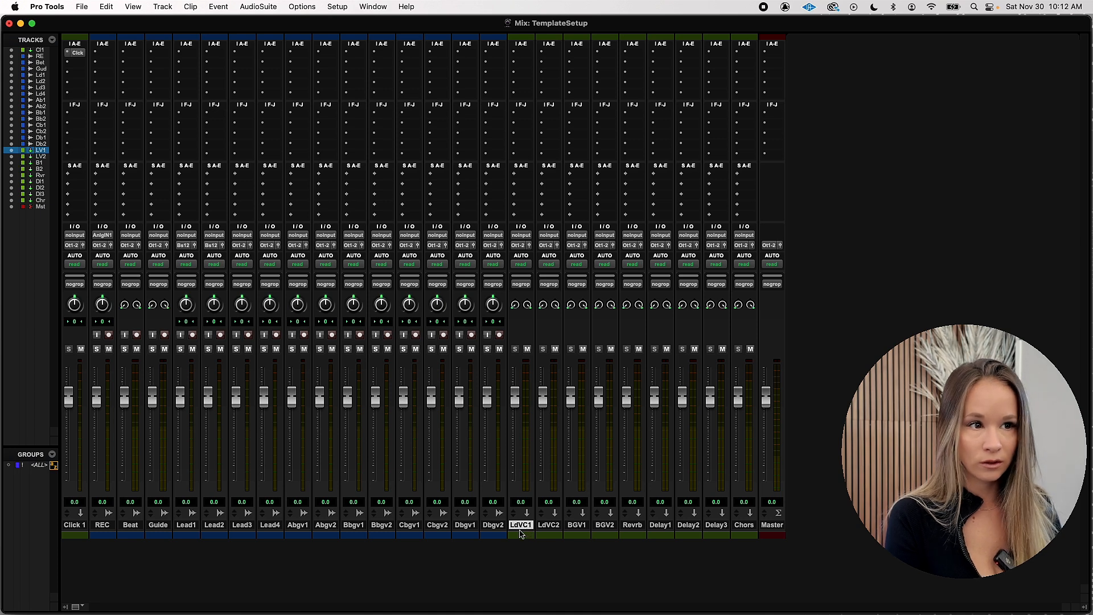
{"action": "left_click", "coordinate": [527, 236]}
{"action": "mouse_move", "coordinate": [528, 239]}
{"action": "mouse_move", "coordinate": [560, 246]}
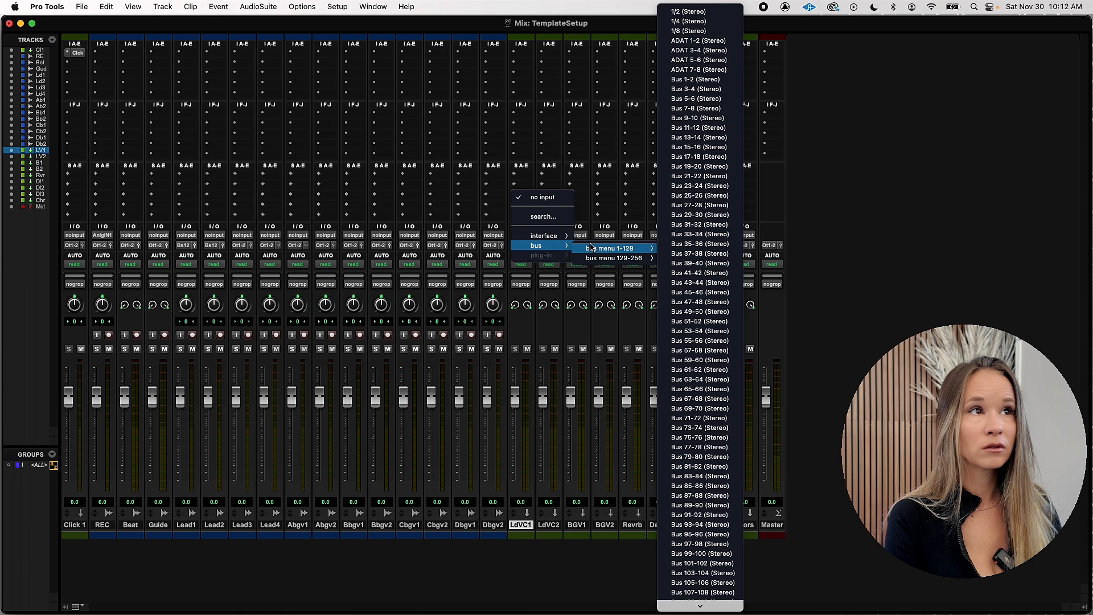
{"action": "left_click", "coordinate": [695, 79]}
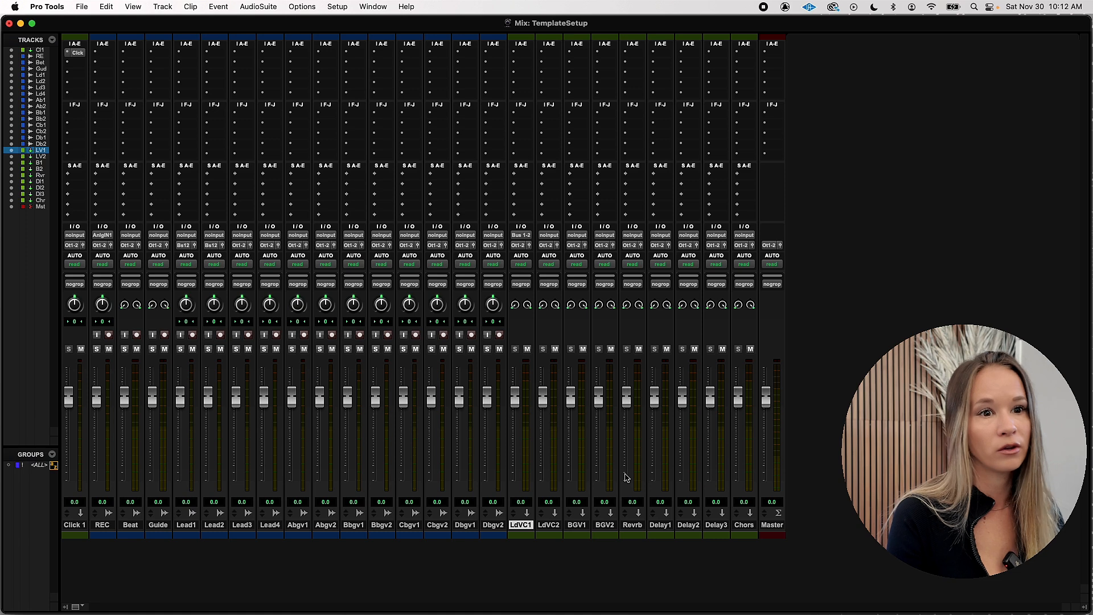
Set the outputs of the Lead3 and Lead4 tracks to Bus 3-4 (Stereo).
{"action": "left_click", "coordinate": [246, 526]}
{"action": "left_click", "coordinate": [265, 526], "text": "shift"}
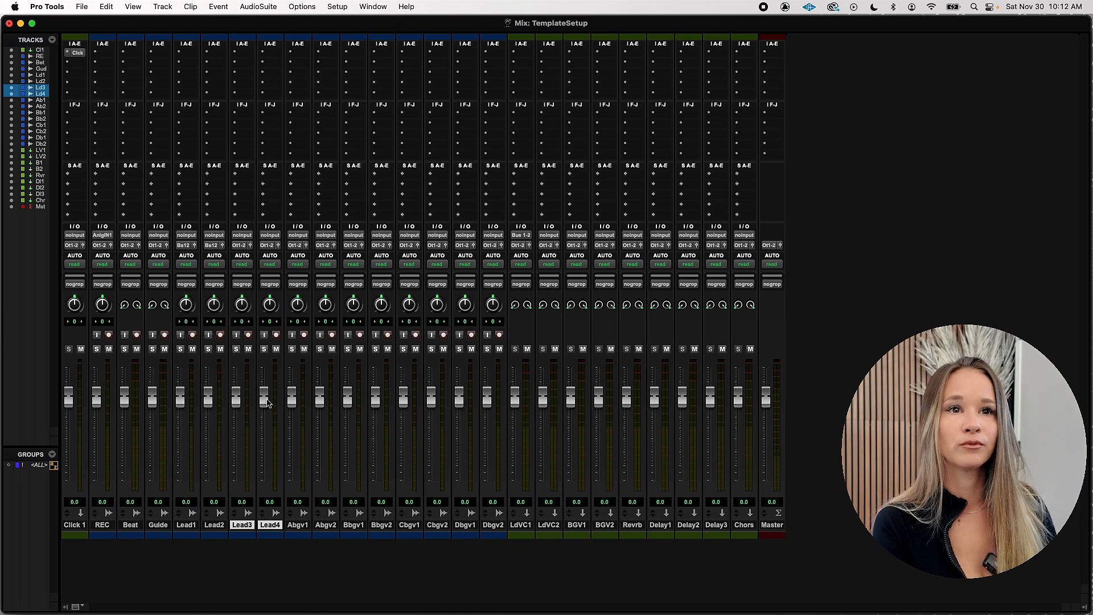
{"action": "left_click", "coordinate": [241, 245]}
{"action": "mouse_move", "coordinate": [259, 256]}
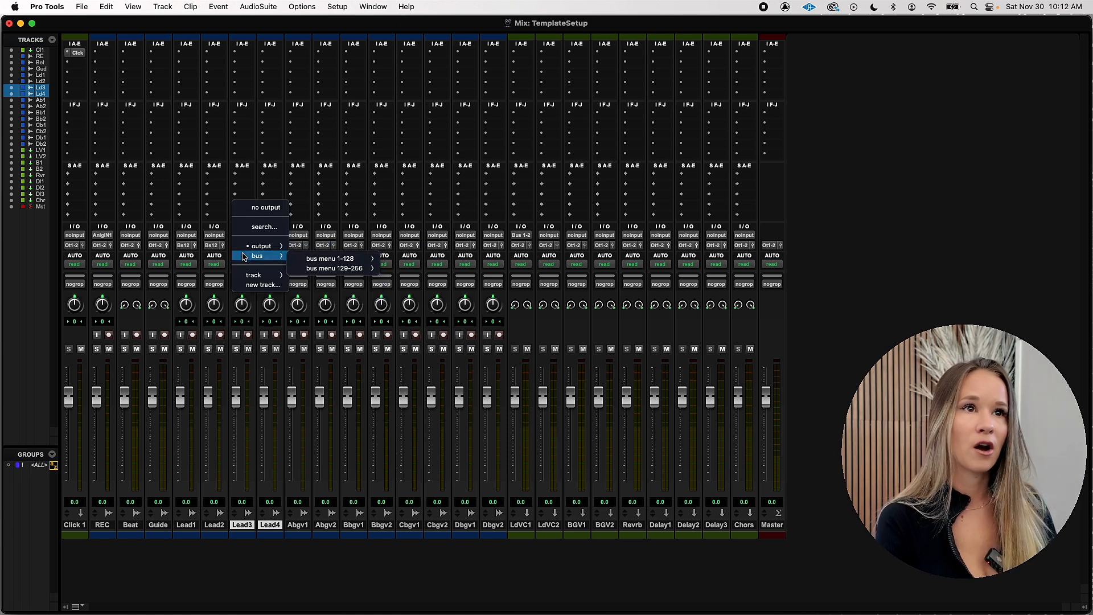
{"action": "mouse_move", "coordinate": [328, 260]}
{"action": "left_click", "coordinate": [418, 166]}
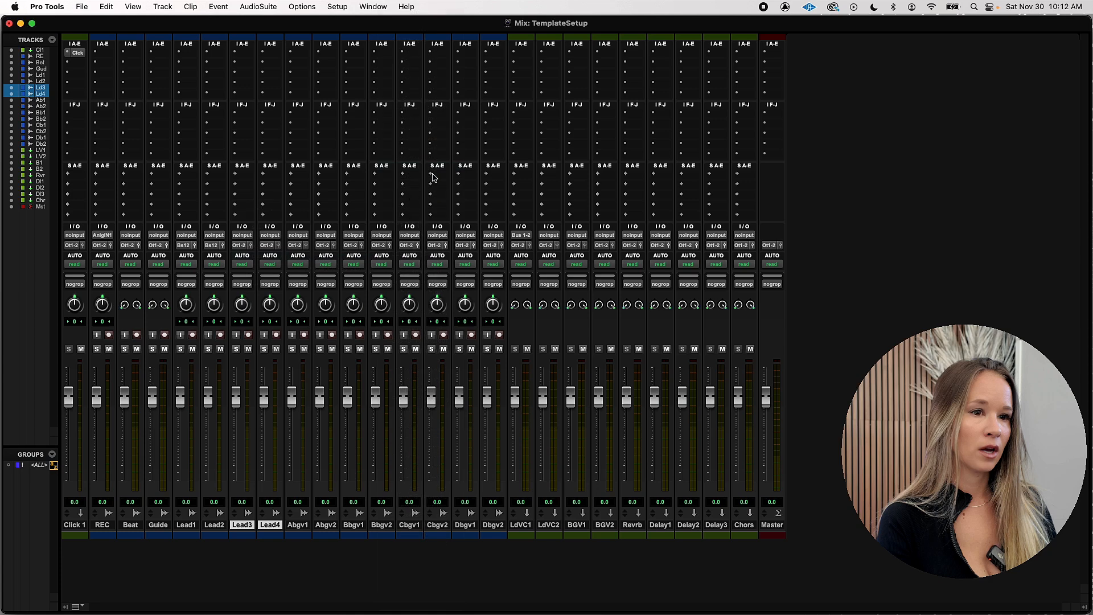
Set the LdVC2 track's input to Bus 3-4 (Stereo).
{"action": "left_click", "coordinate": [549, 525]}
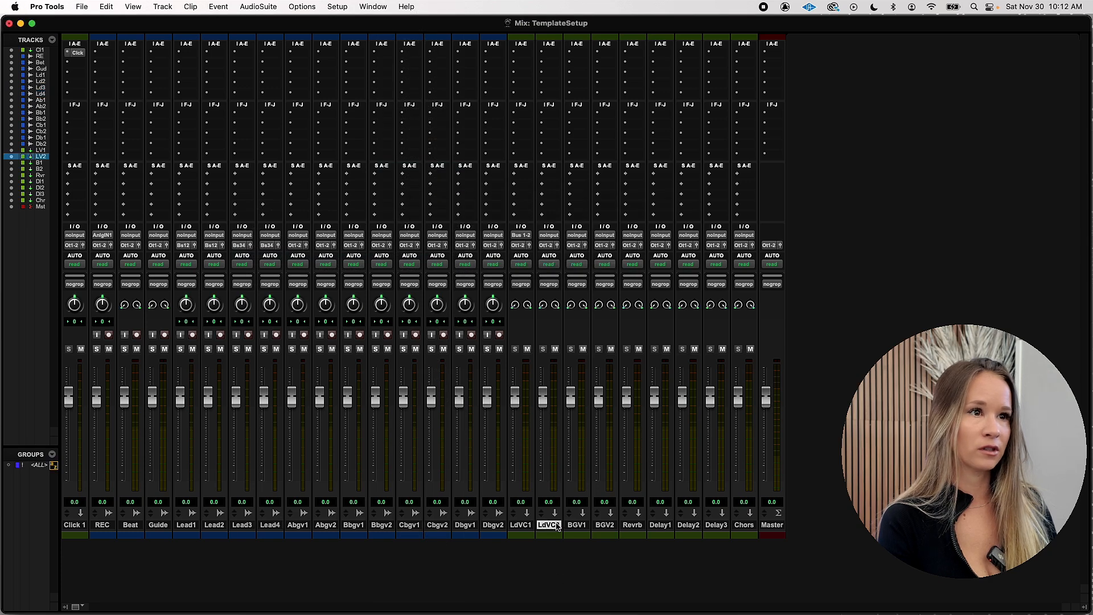
{"action": "left_click", "coordinate": [555, 236]}
{"action": "mouse_move", "coordinate": [580, 245]}
{"action": "mouse_move", "coordinate": [638, 248]}
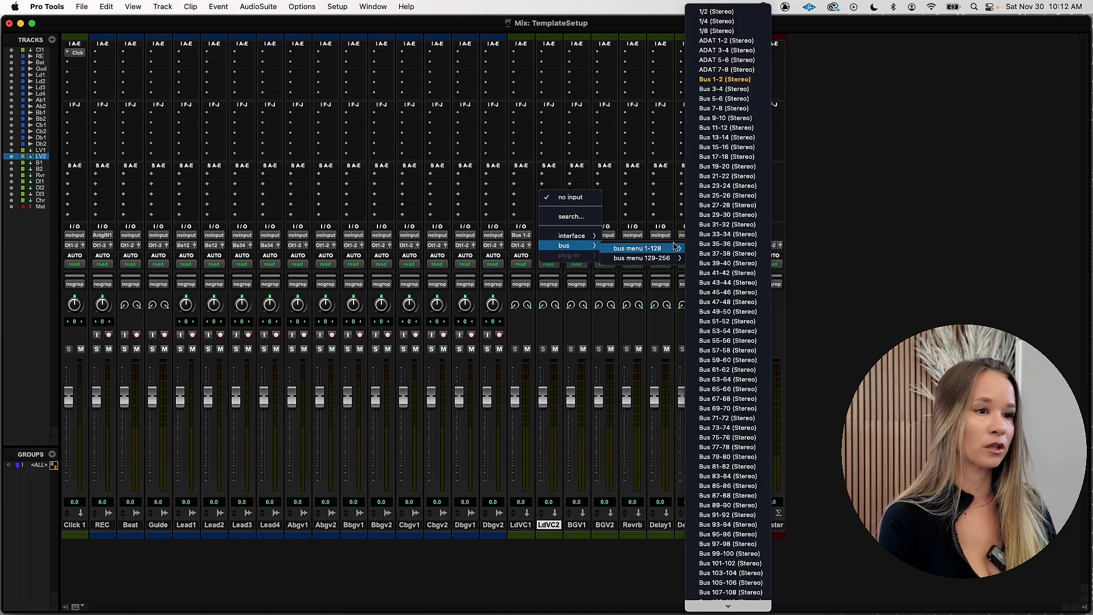
{"action": "left_click", "coordinate": [732, 92]}
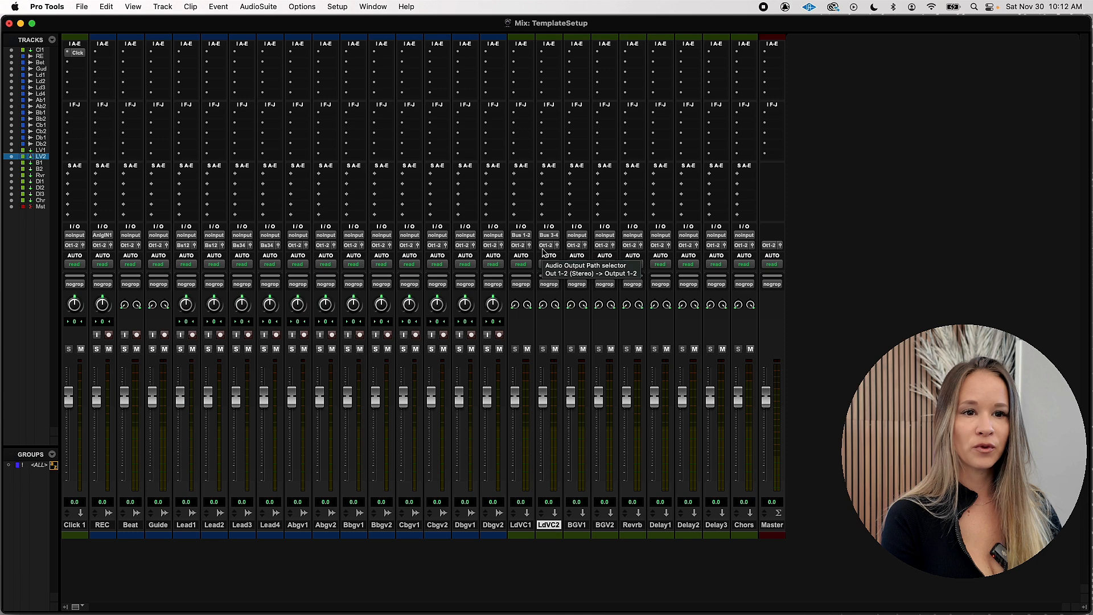
Select tracks Lead1 through Lead4 and look over the lead vocal lanes in the Edit window, starting with Lead1 and Lead2.
{"action": "left_click", "coordinate": [187, 525]}
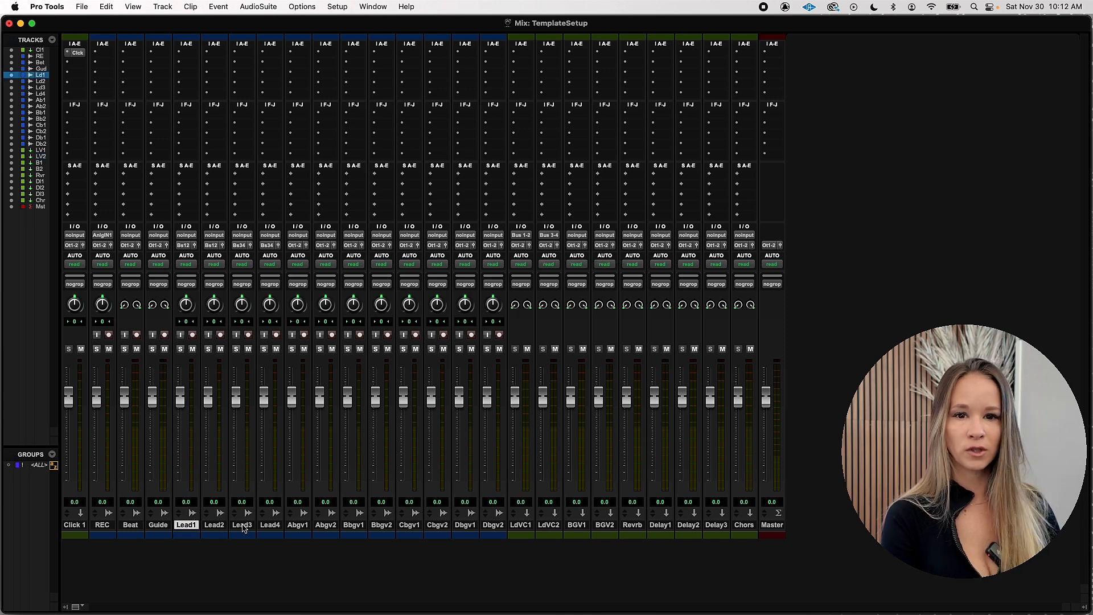
{"action": "left_click", "coordinate": [260, 526], "text": "shift"}
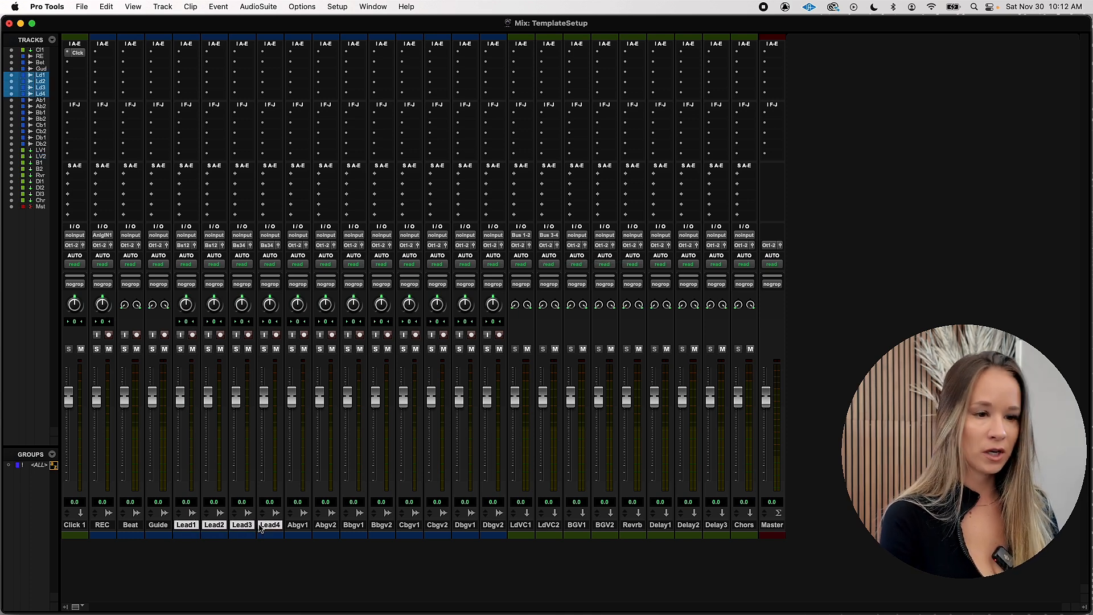
{"action": "key", "text": "super+equal"}
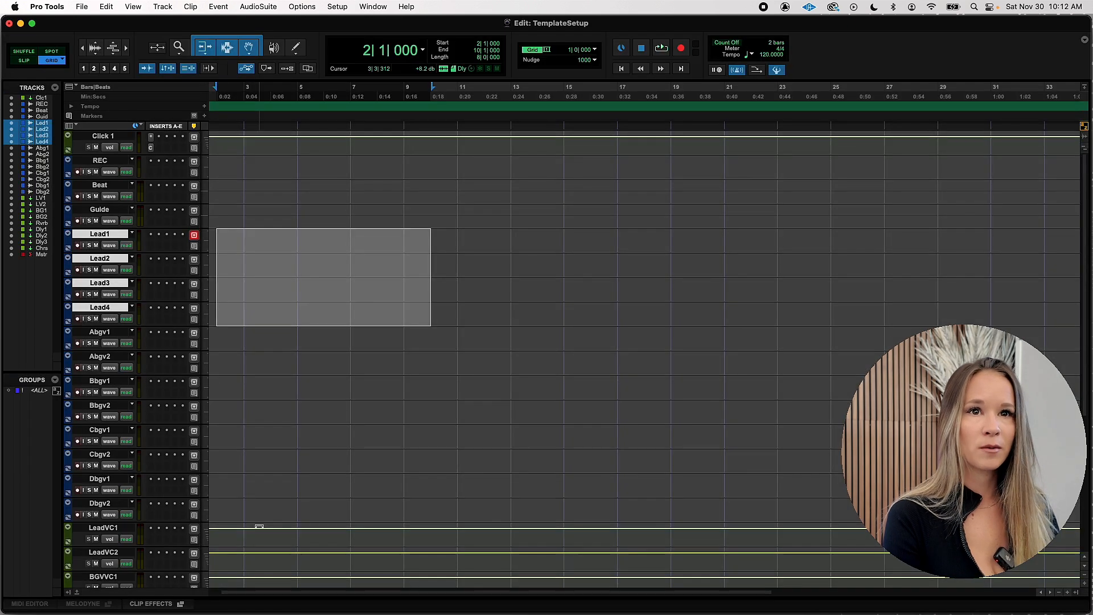
{"action": "left_click", "coordinate": [338, 245]}
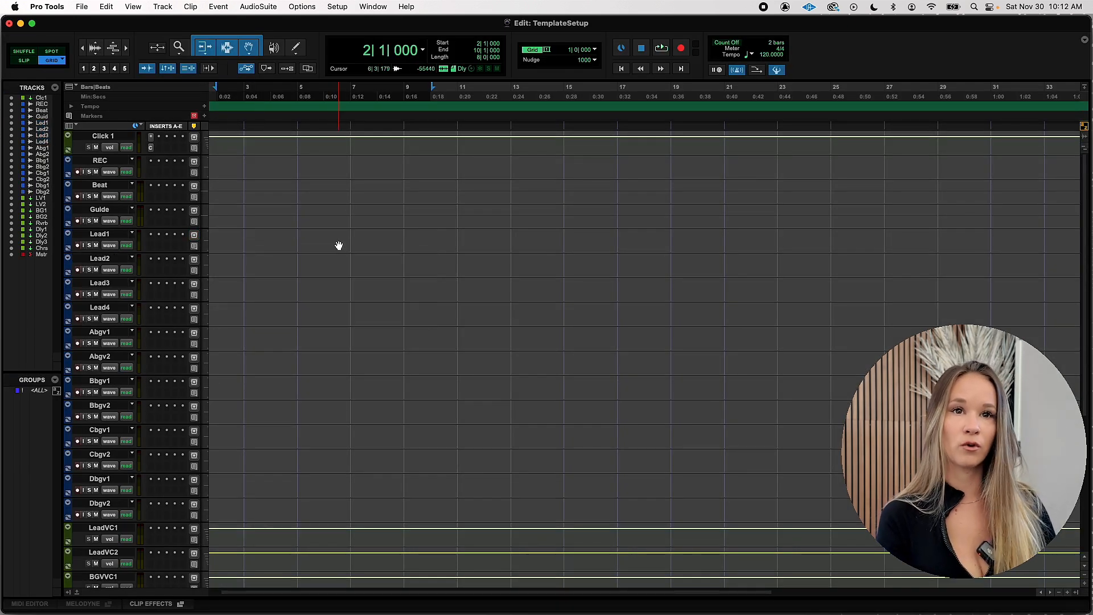
{"action": "left_click", "coordinate": [117, 234]}
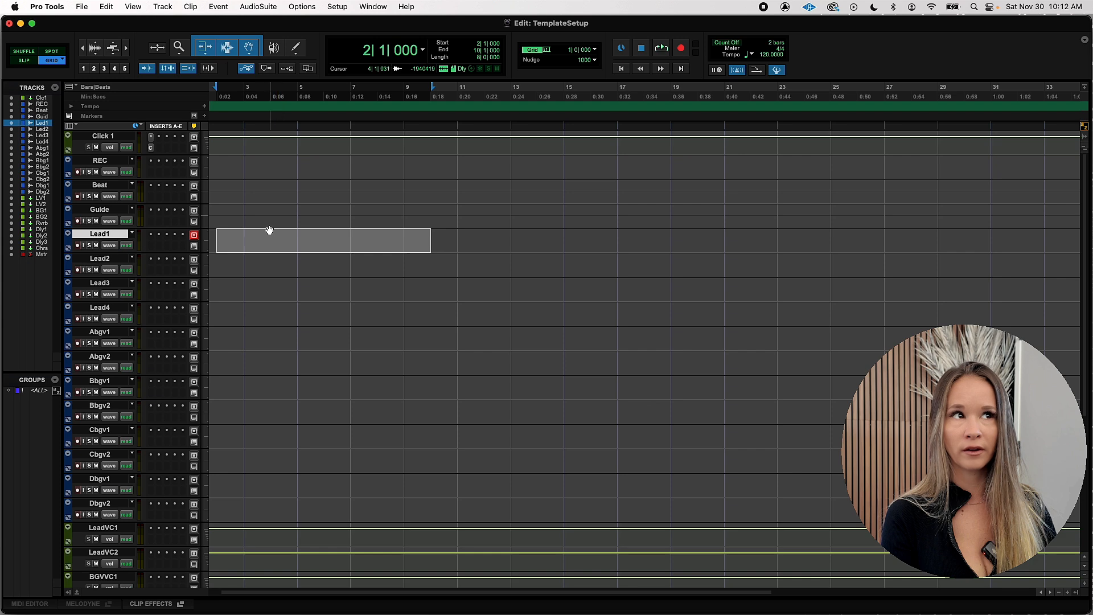
{"action": "left_click", "coordinate": [245, 238]}
{"action": "left_click_drag", "start_coordinate": [245, 238], "coordinate": [328, 257]}
{"action": "left_click", "coordinate": [288, 263]}
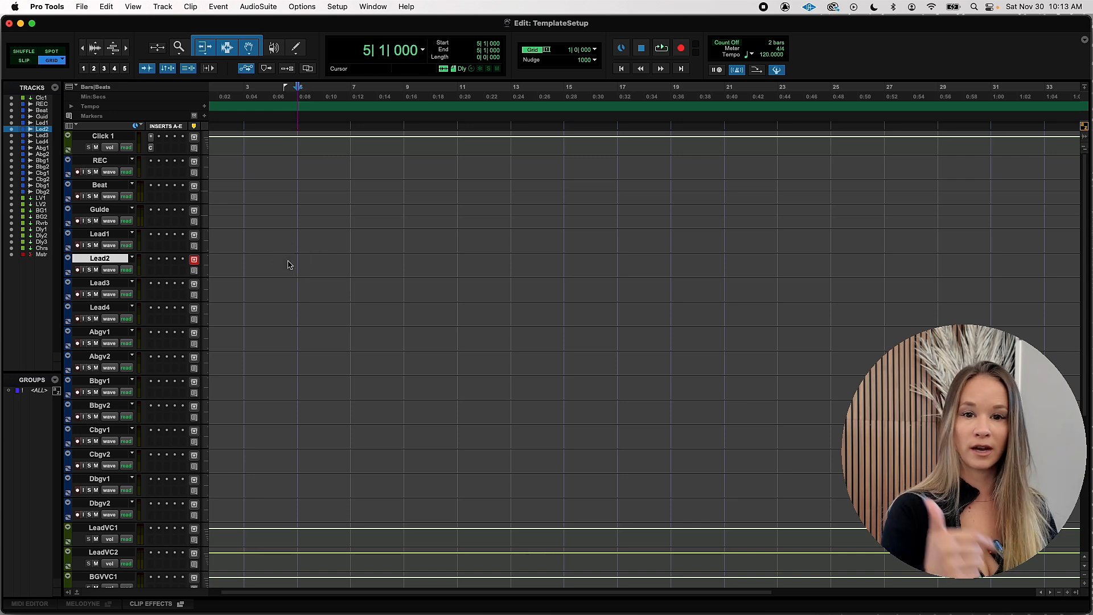
Mark time ranges across Lead1 and Lead2, and across Lead3 and Lead4, to compare the two pairs of lead tracks.
{"action": "left_click_drag", "start_coordinate": [245, 237], "coordinate": [418, 261]}
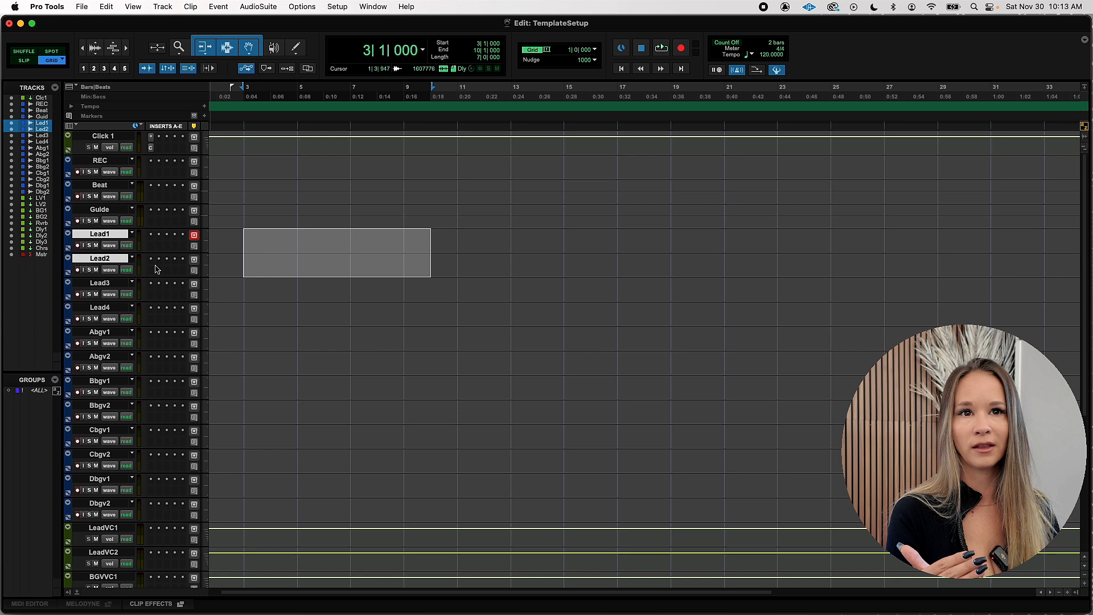
{"action": "left_click", "coordinate": [106, 283]}
{"action": "left_click", "coordinate": [106, 308]}
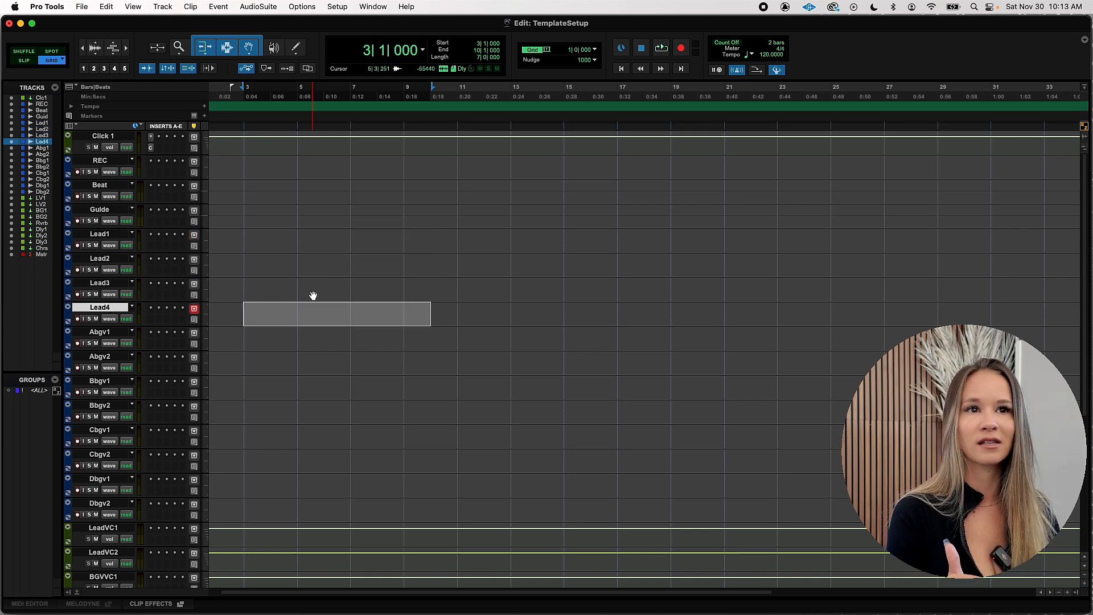
{"action": "left_click_drag", "start_coordinate": [275, 247], "coordinate": [412, 266]}
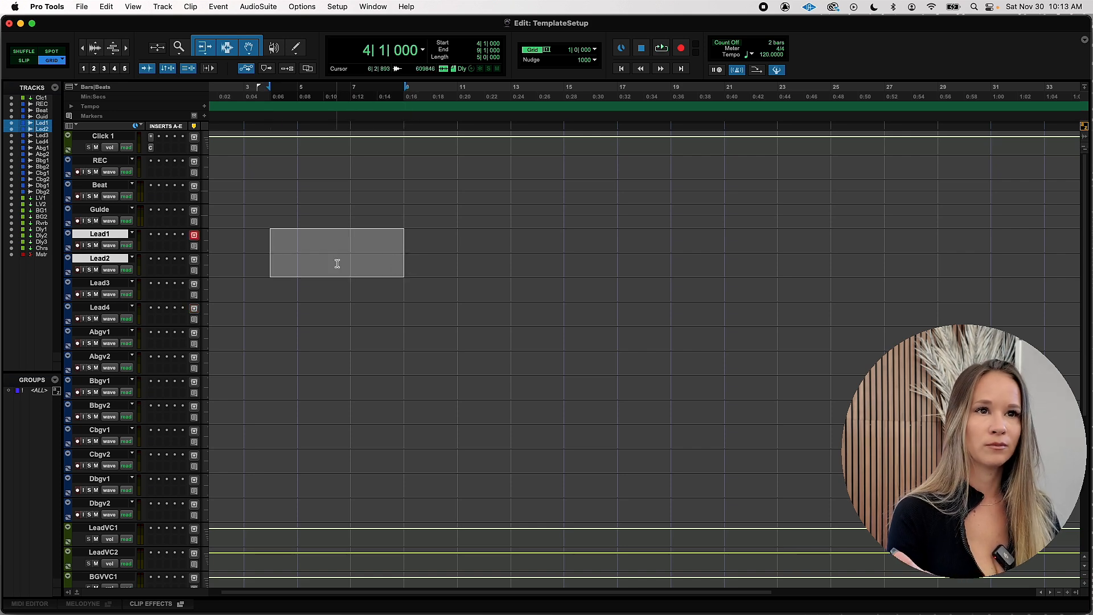
{"action": "left_click_drag", "start_coordinate": [273, 245], "coordinate": [447, 249]}
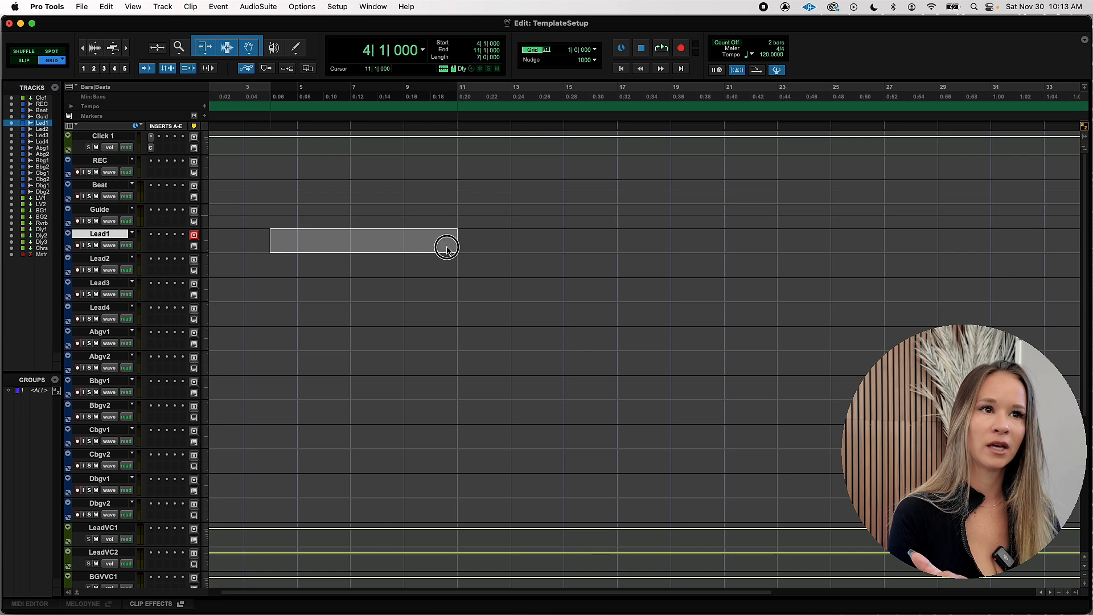
{"action": "left_click", "coordinate": [277, 289]}
{"action": "left_click_drag", "start_coordinate": [276, 289], "coordinate": [478, 311]}
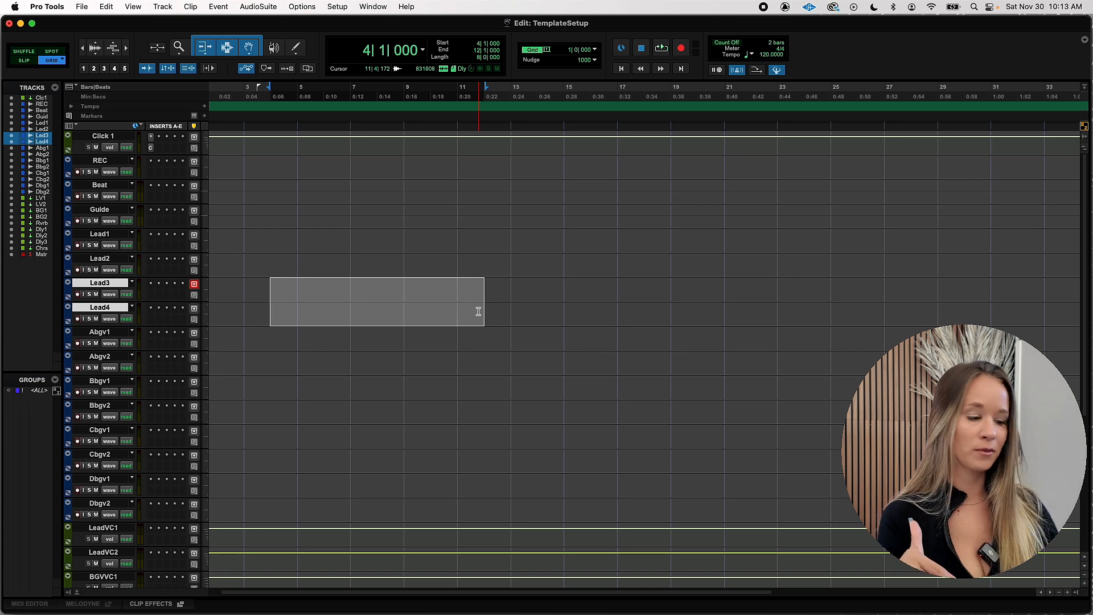
In the Mix window, set the outputs of the Abgv1, Abgv2, Bbgv1 and Bbgv2 tracks to Bus 5-6 (Stereo).
{"action": "key", "text": "super+equal"}
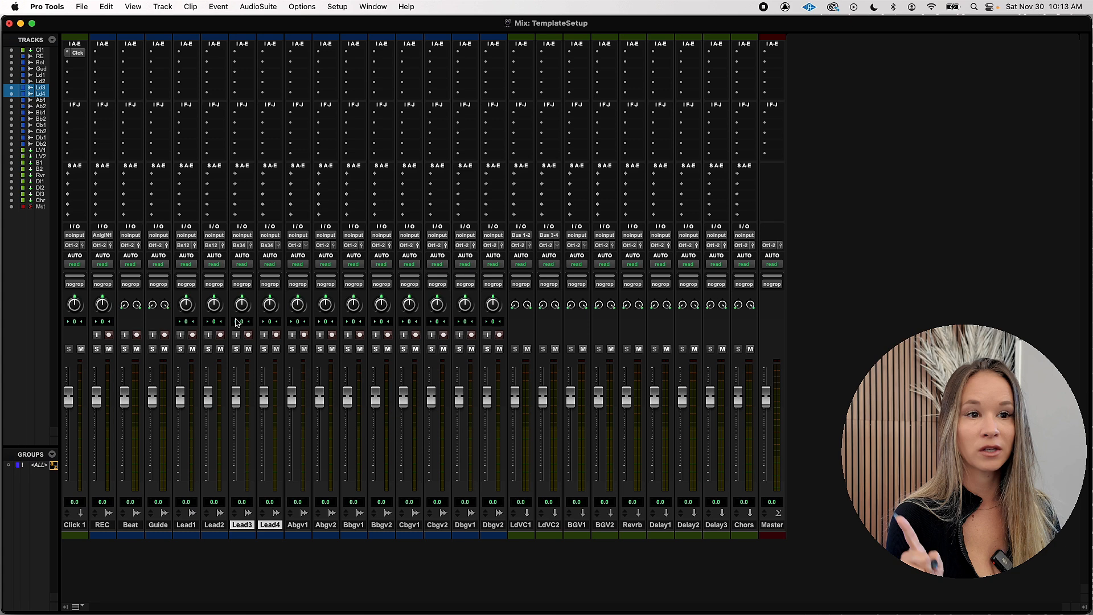
{"action": "left_click", "coordinate": [306, 526]}
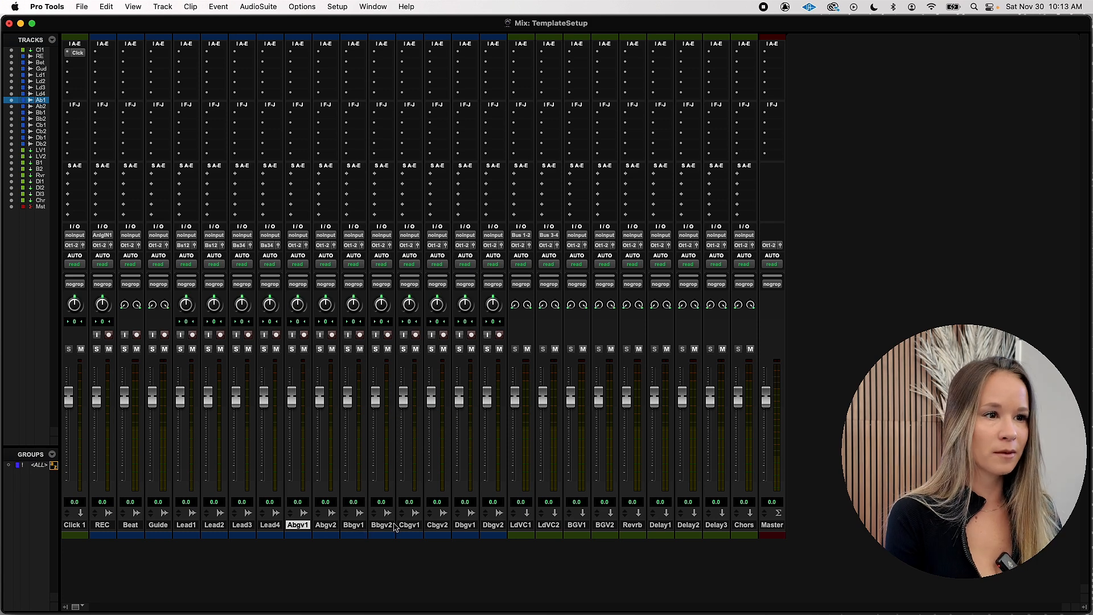
{"action": "left_click", "coordinate": [567, 528]}
{"action": "left_click", "coordinate": [604, 528]}
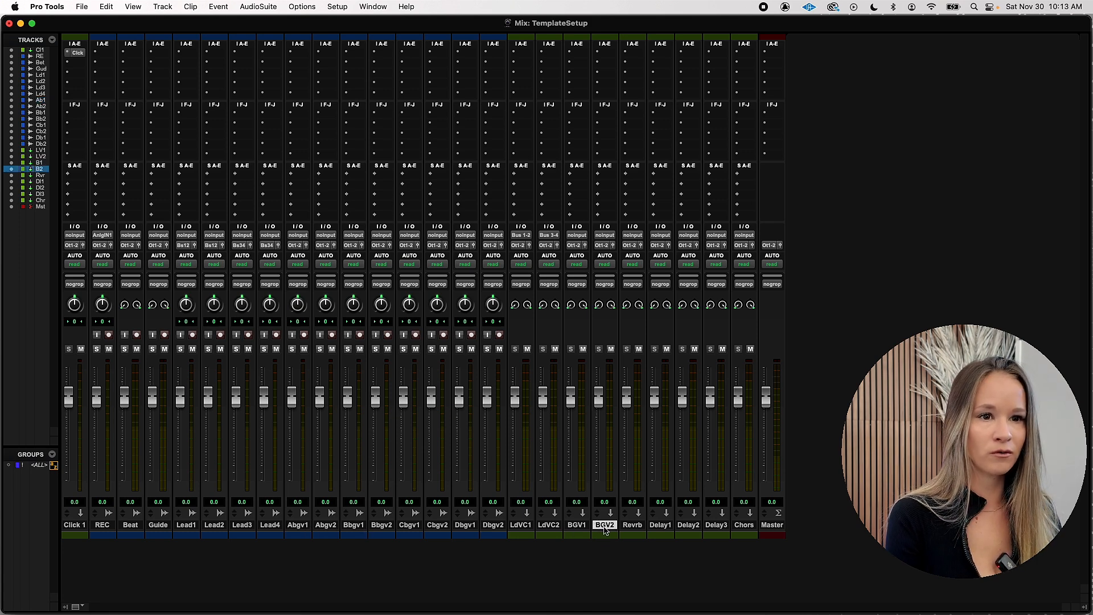
{"action": "left_click", "coordinate": [300, 525]}
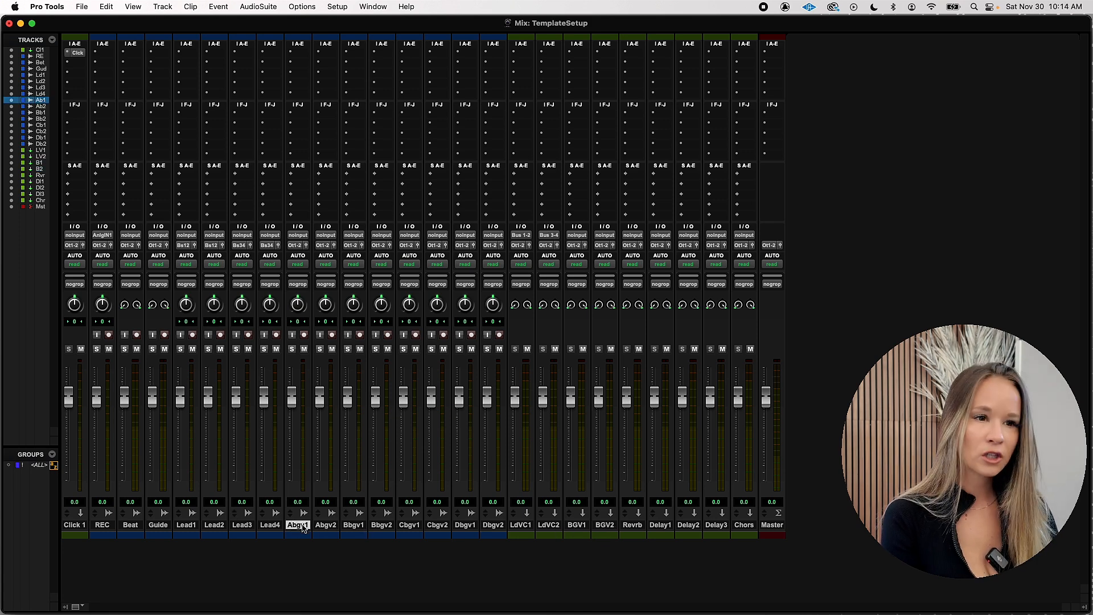
{"action": "left_click", "coordinate": [384, 525], "text": "shift"}
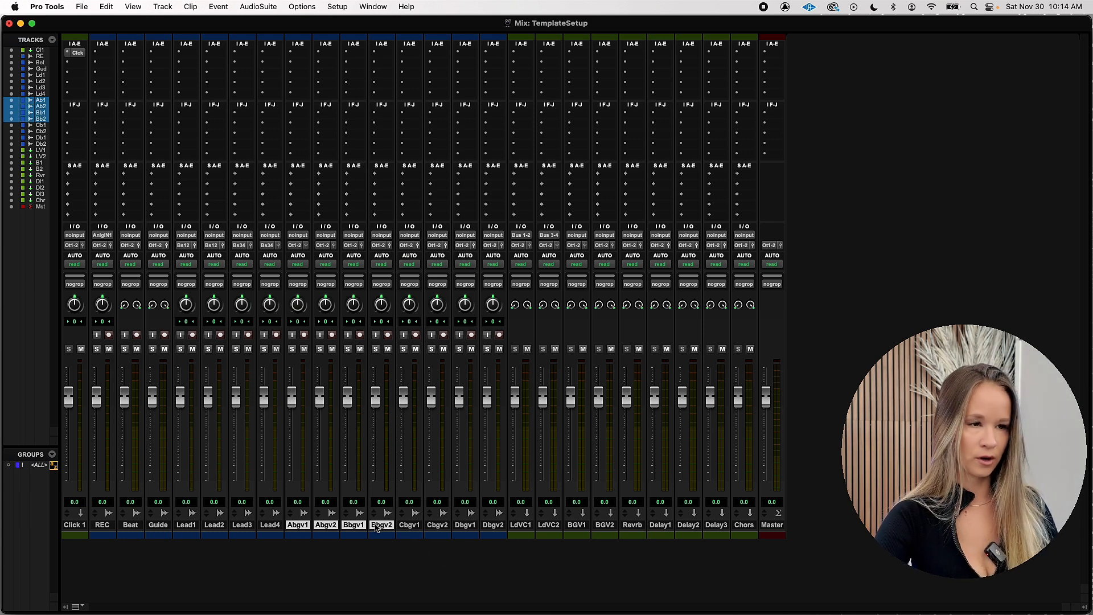
{"action": "left_click", "coordinate": [352, 249]}
{"action": "mouse_move", "coordinate": [376, 255]}
{"action": "mouse_move", "coordinate": [428, 260]}
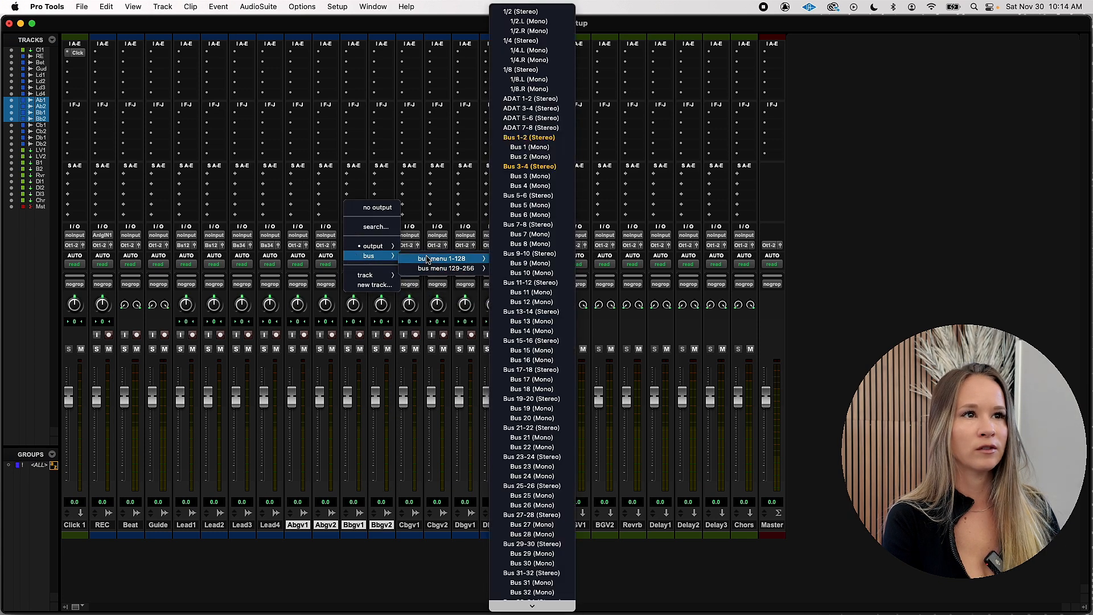
{"action": "left_click", "coordinate": [531, 196], "text": "alt+shift"}
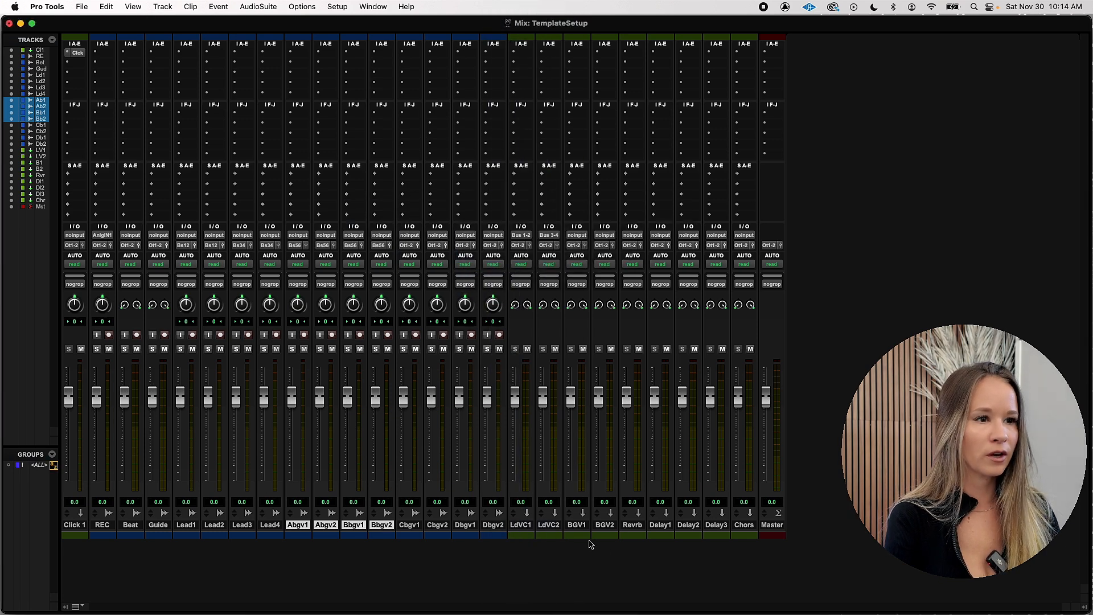
Set the BGV1 track's input to Bus 5-6 (Stereo).
{"action": "left_click", "coordinate": [577, 525]}
{"action": "left_click", "coordinate": [584, 236]}
{"action": "mouse_move", "coordinate": [594, 245]}
{"action": "mouse_move", "coordinate": [666, 248]}
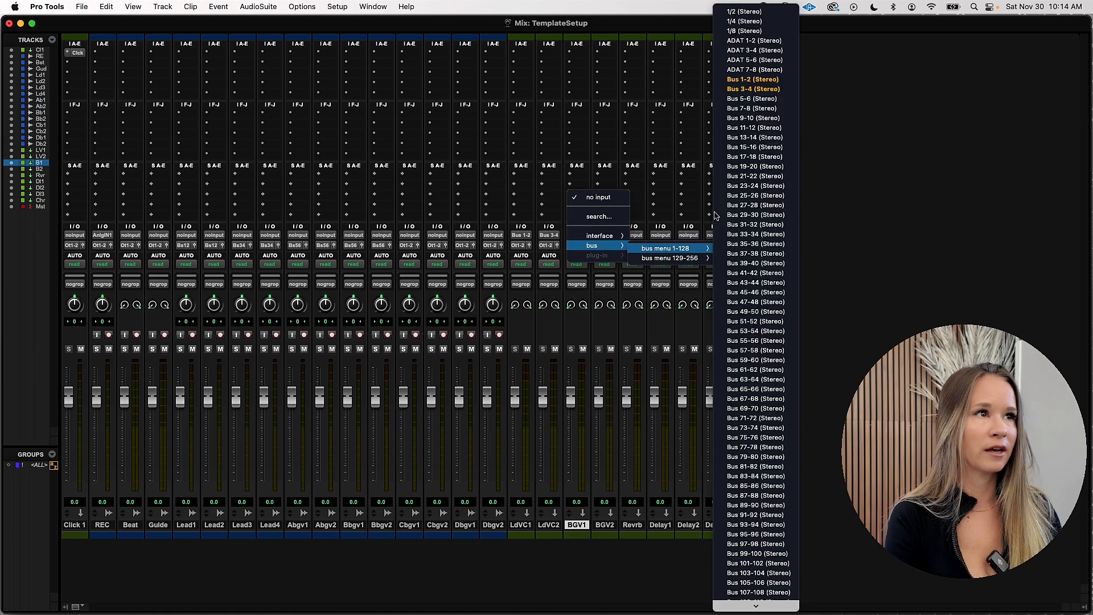
{"action": "left_click", "coordinate": [762, 101]}
Select tracks Abgv1 through Bbgv2, and in the Edit window mark a five-bar range on the REC track starting at bar 4.
{"action": "left_click", "coordinate": [297, 524]}
{"action": "left_click", "coordinate": [370, 530], "text": "shift"}
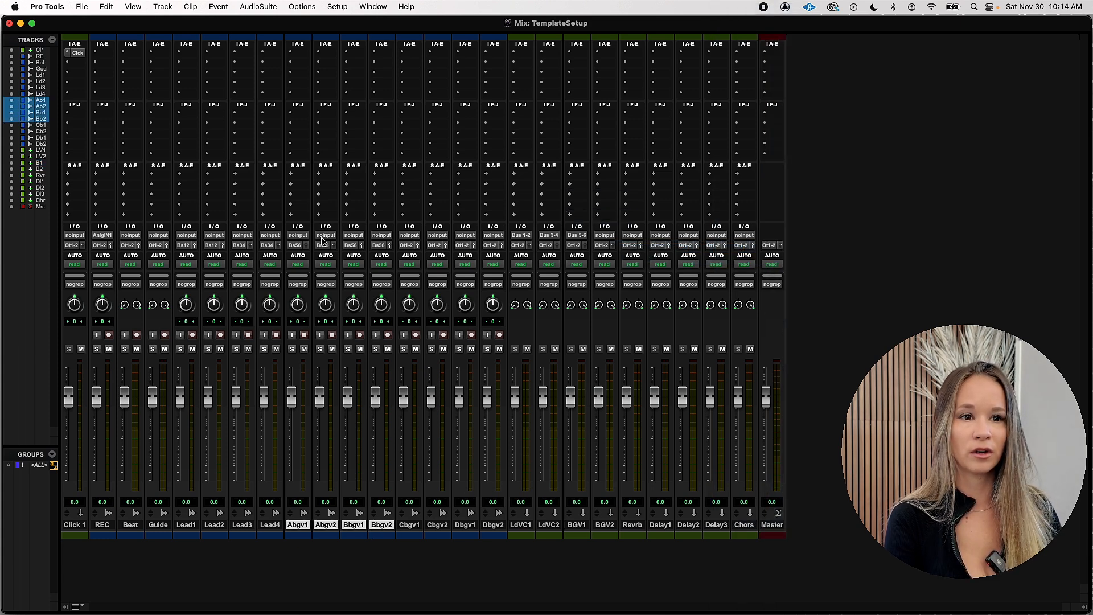
{"action": "key", "text": "super+equal"}
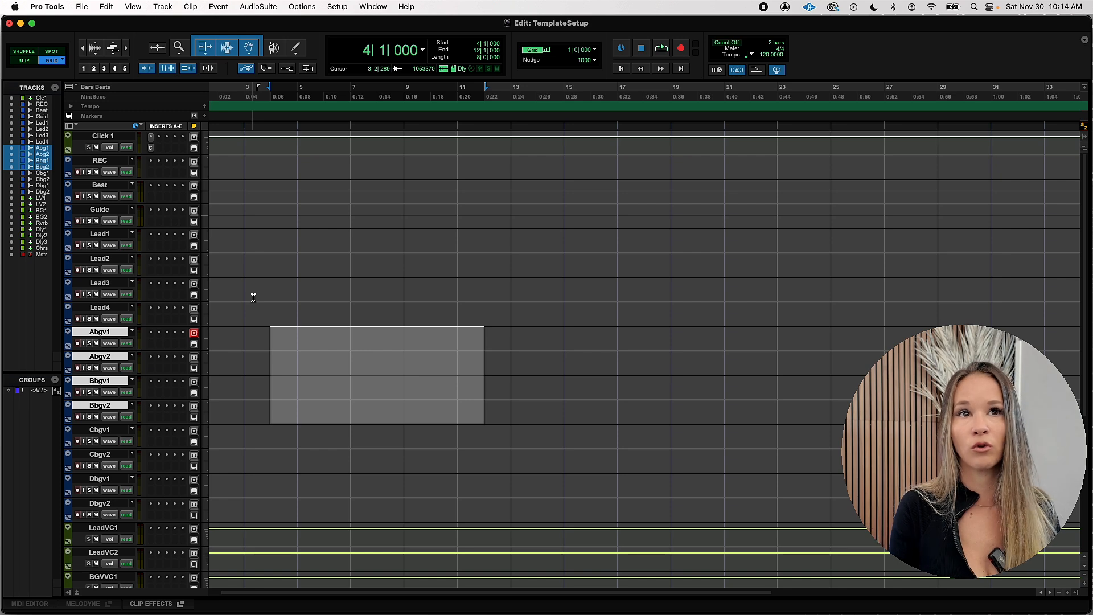
{"action": "left_click_drag", "start_coordinate": [270, 167], "coordinate": [411, 168]}
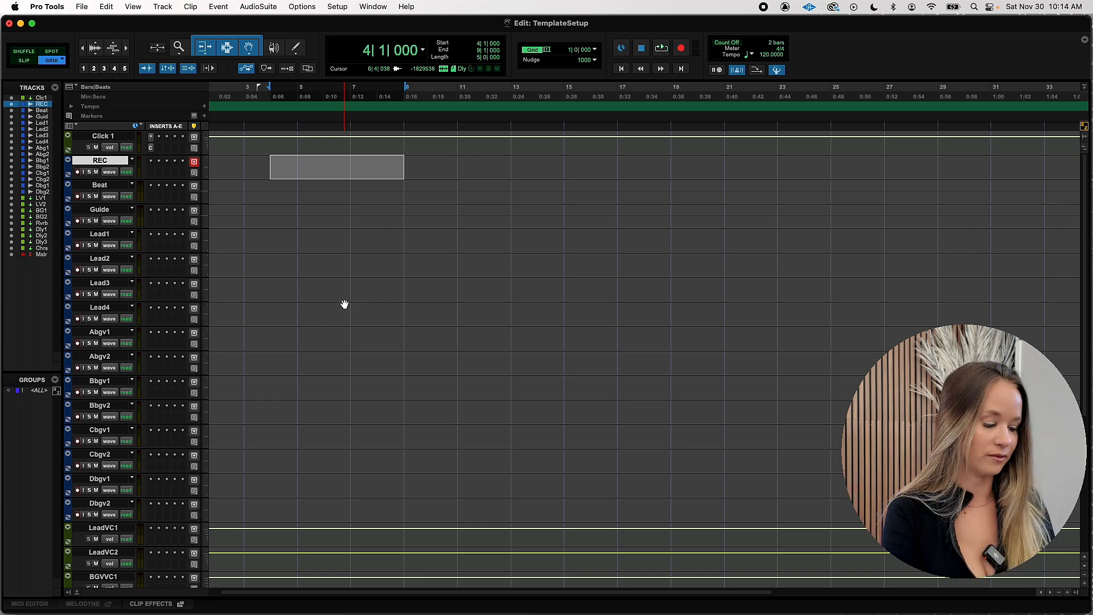
In the Mix window, set the outputs of the Cbgv1, Cbgv2, Dbgv1 and Dbgv2 tracks to Bus 7-8 (Stereo).
{"action": "key", "text": "super+equal"}
{"action": "left_click", "coordinate": [493, 525]}
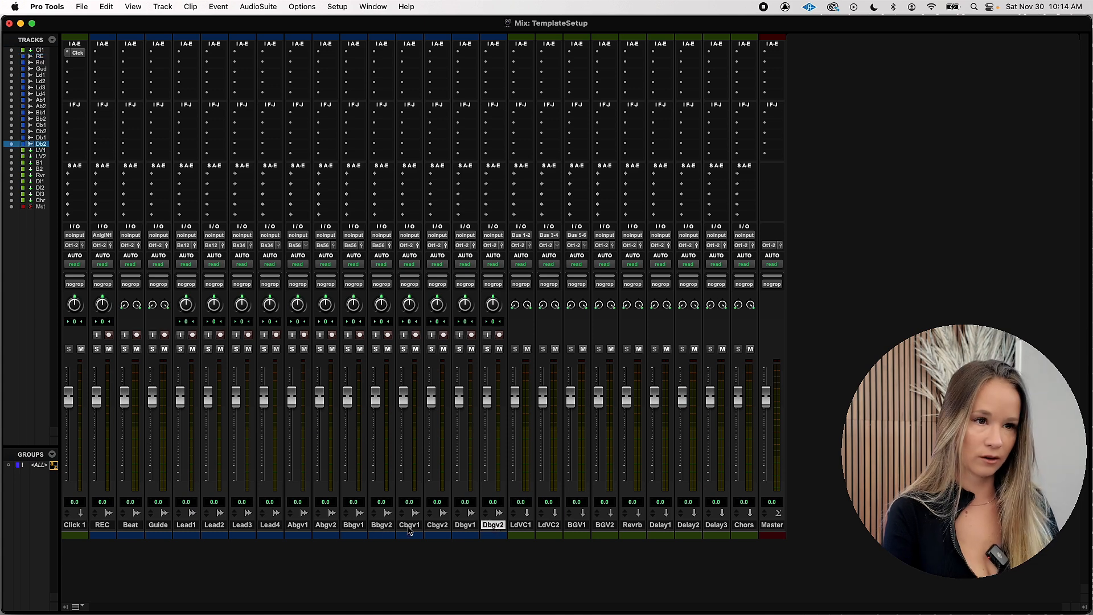
{"action": "left_click", "coordinate": [409, 526], "text": "shift"}
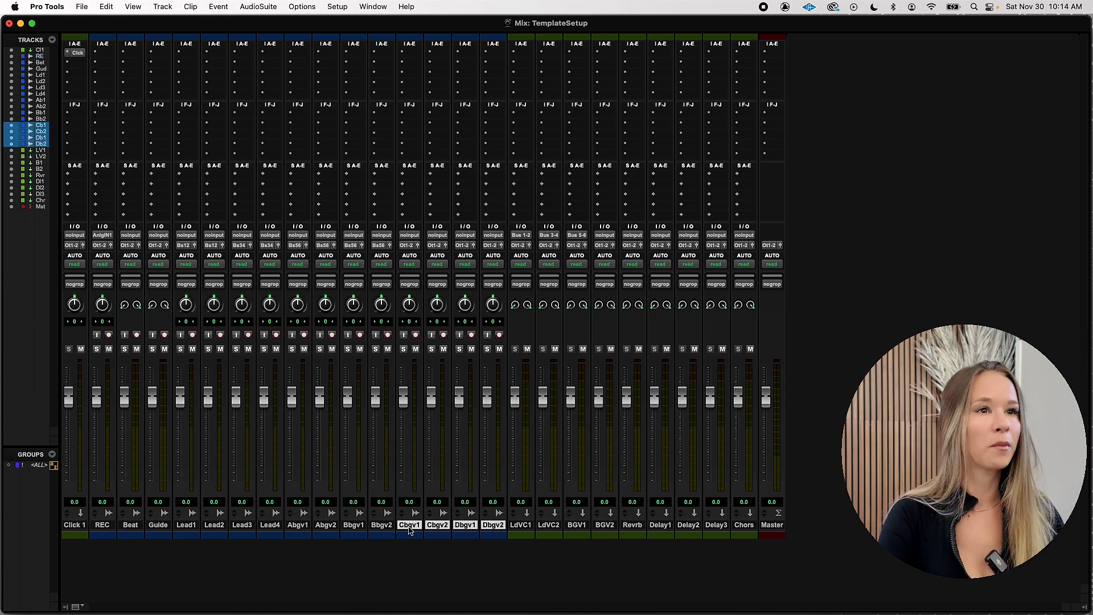
{"action": "left_click", "coordinate": [436, 248]}
{"action": "mouse_move", "coordinate": [454, 256]}
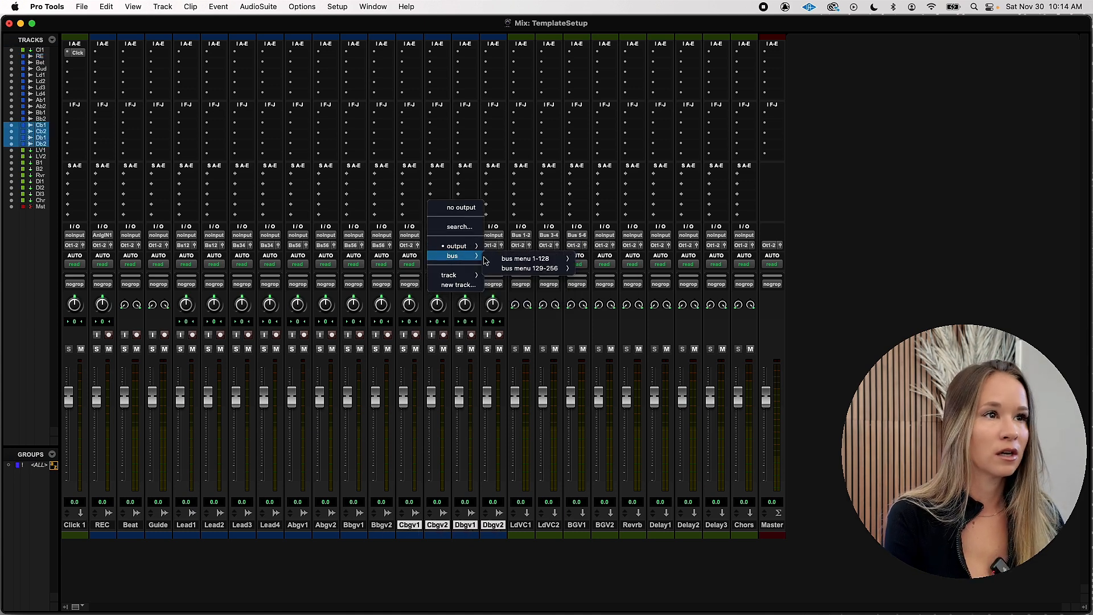
{"action": "mouse_move", "coordinate": [517, 260]}
{"action": "left_click", "coordinate": [614, 225], "text": "alt+shift"}
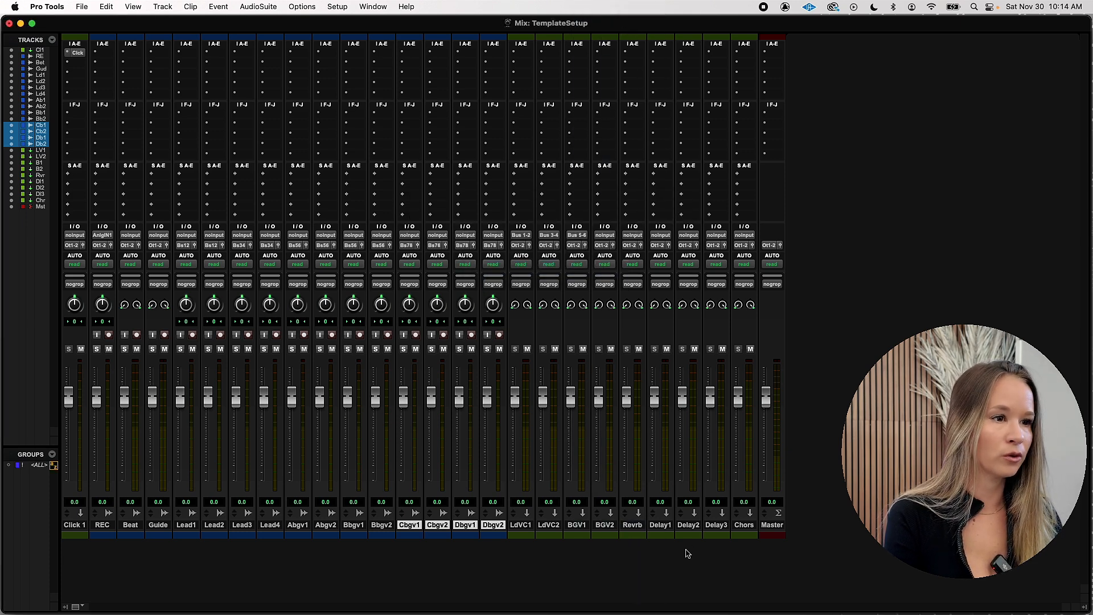
Set the BGV2 track's input to Bus 7-8 (Stereo).
{"action": "left_click", "coordinate": [605, 526]}
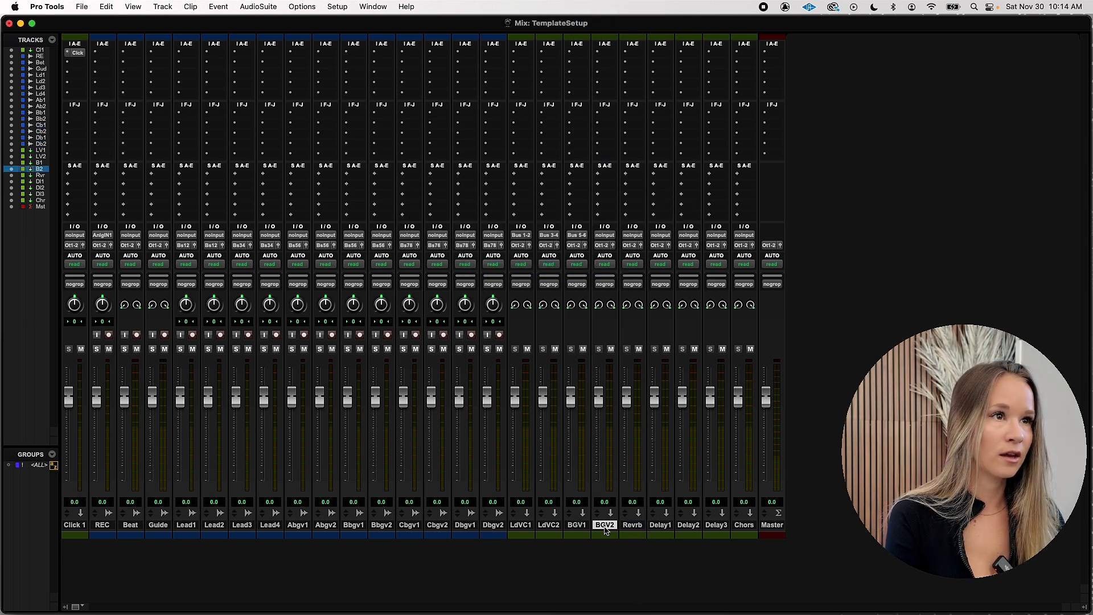
{"action": "left_click", "coordinate": [605, 240]}
{"action": "mouse_move", "coordinate": [620, 246]}
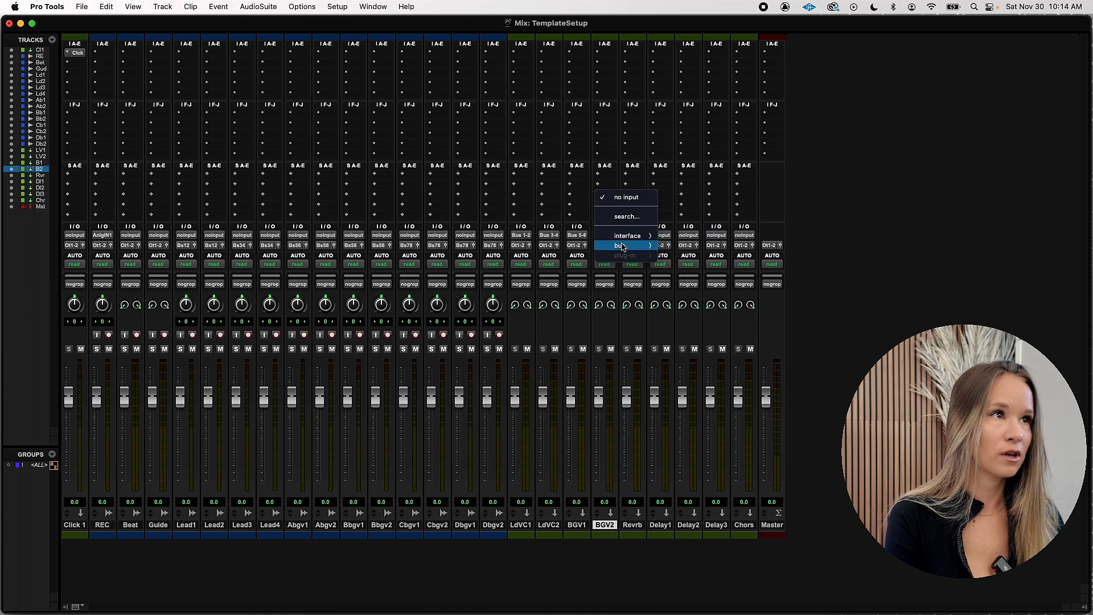
{"action": "mouse_move", "coordinate": [696, 248]}
{"action": "left_click", "coordinate": [769, 108]}
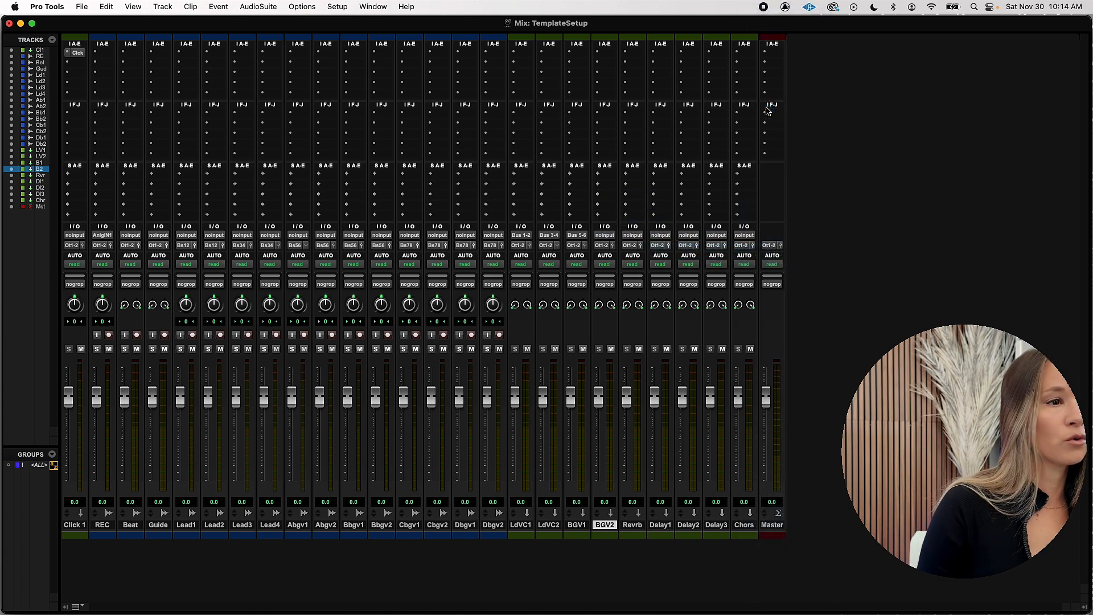
Assign consecutive stereo bus inputs to Revrb, Delay1, Delay2, Delay3 and Chors, starting at Bus 9-10 and ending at Bus 17-18.
{"action": "left_click", "coordinate": [632, 525]}
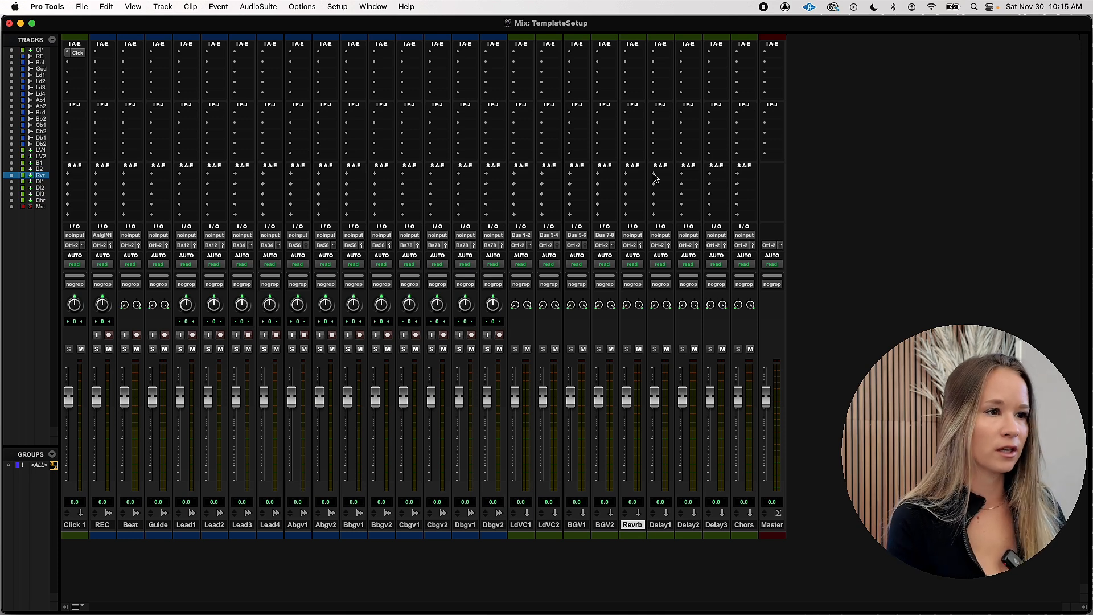
{"action": "left_click", "coordinate": [744, 525], "text": "shift"}
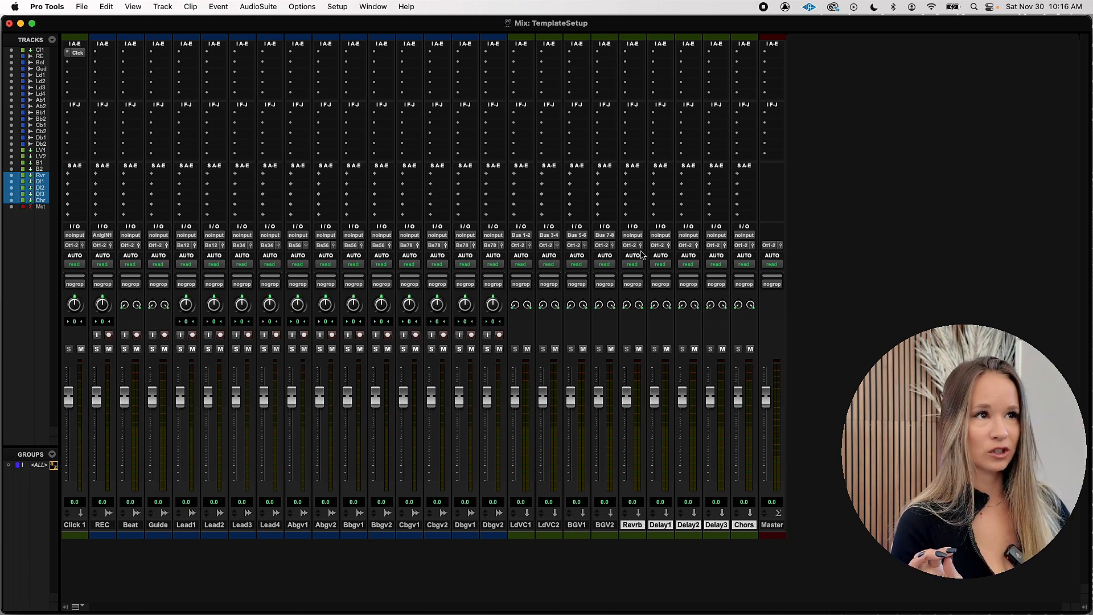
{"action": "left_click", "coordinate": [633, 235]}
{"action": "mouse_move", "coordinate": [638, 239]}
{"action": "left_click", "coordinate": [838, 181]}
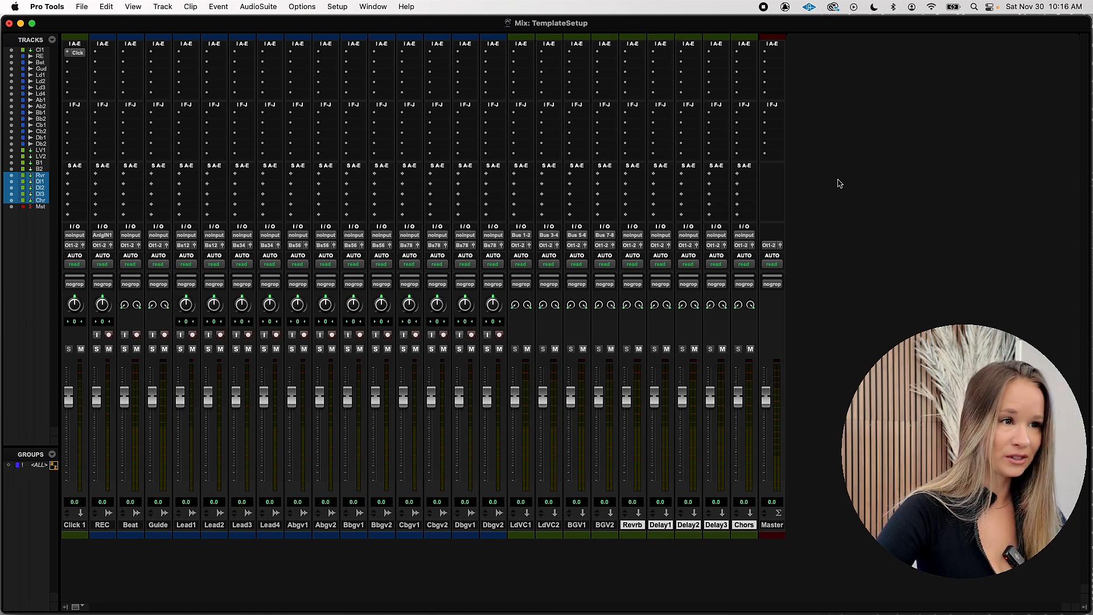
{"action": "left_click", "coordinate": [633, 235]}
{"action": "mouse_move", "coordinate": [649, 245]}
{"action": "mouse_move", "coordinate": [716, 248]}
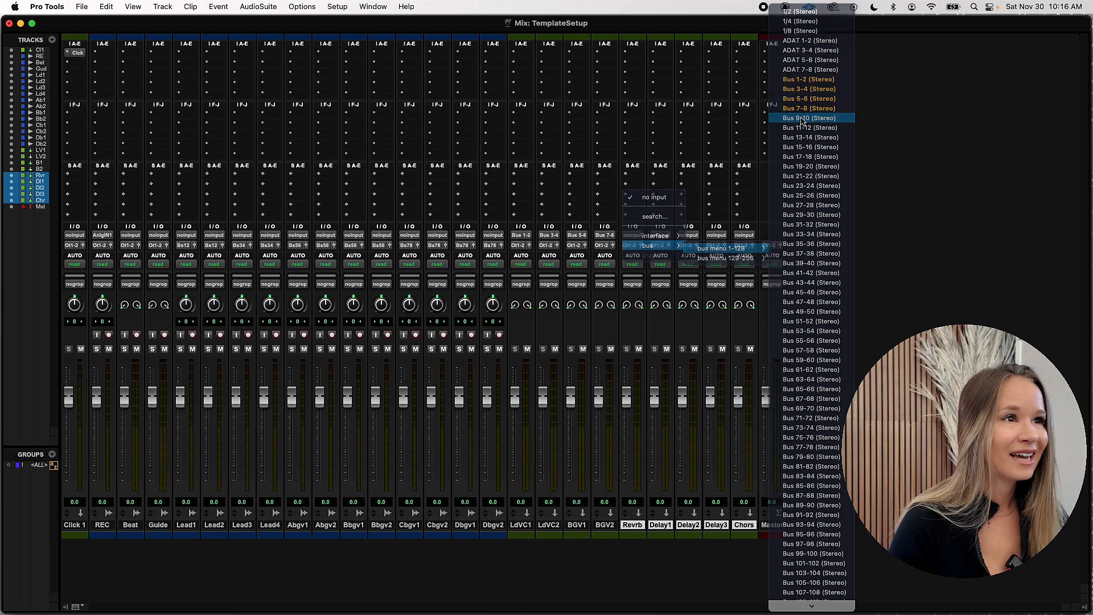
{"action": "left_click", "coordinate": [803, 118], "text": "alt+shift+super"}
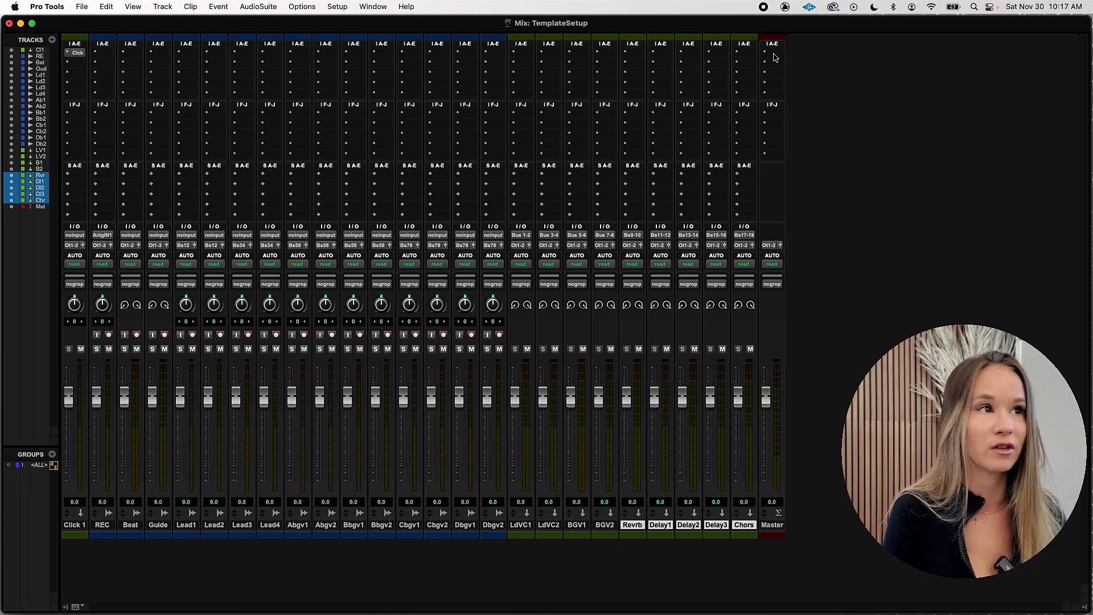
Select the LdVC1 aux track in the Mix window.
{"action": "left_click", "coordinate": [631, 524]}
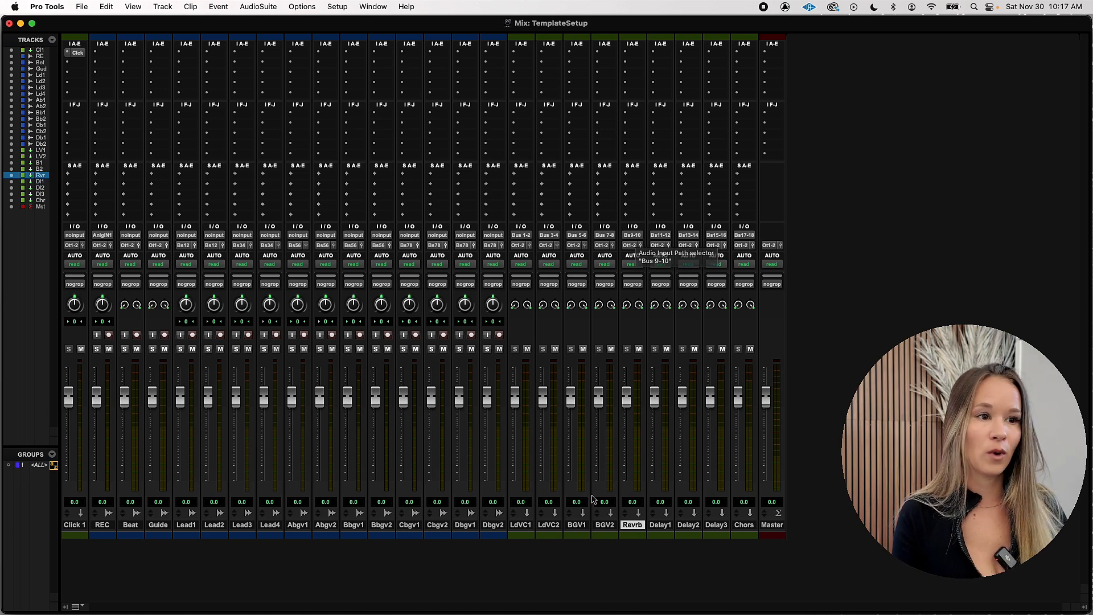
{"action": "left_click", "coordinate": [529, 527]}
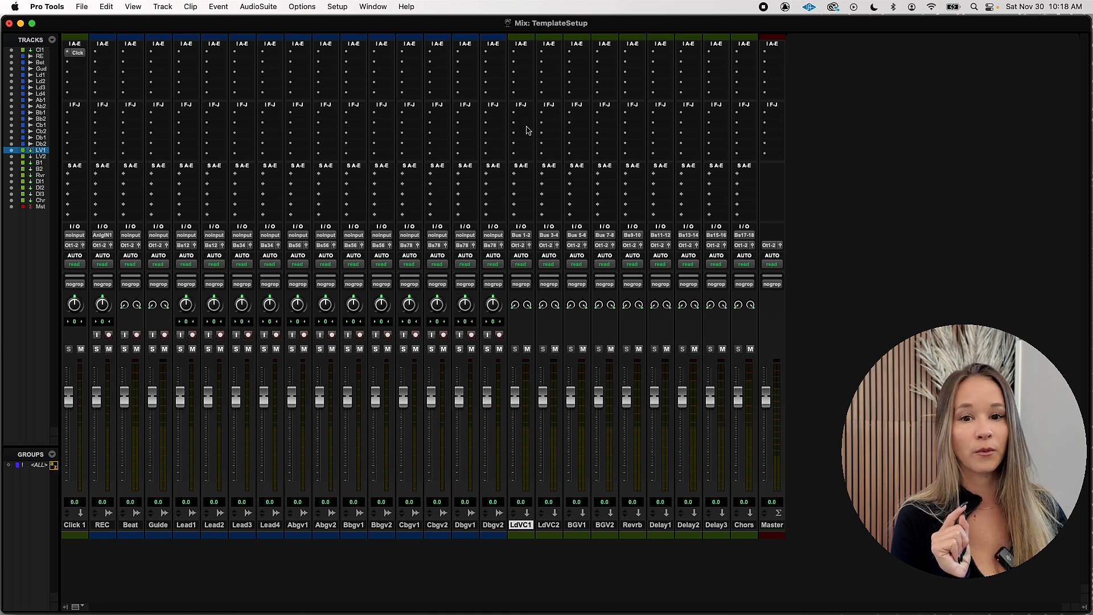
{"action": "left_click", "coordinate": [515, 176]}
{"action": "left_click", "coordinate": [513, 177]}
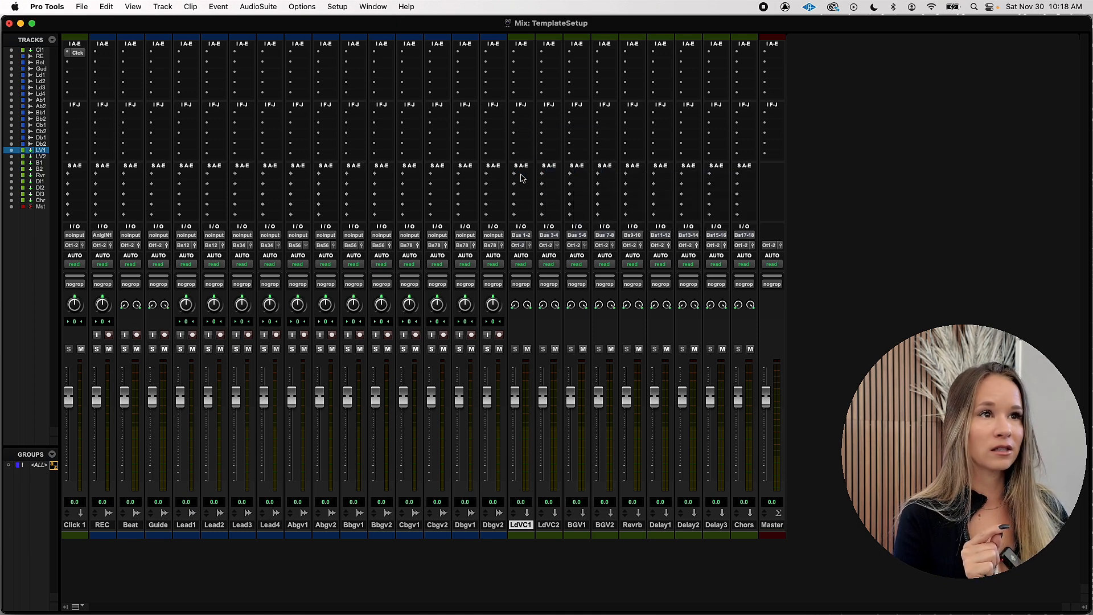
{"action": "left_click", "coordinate": [518, 175]}
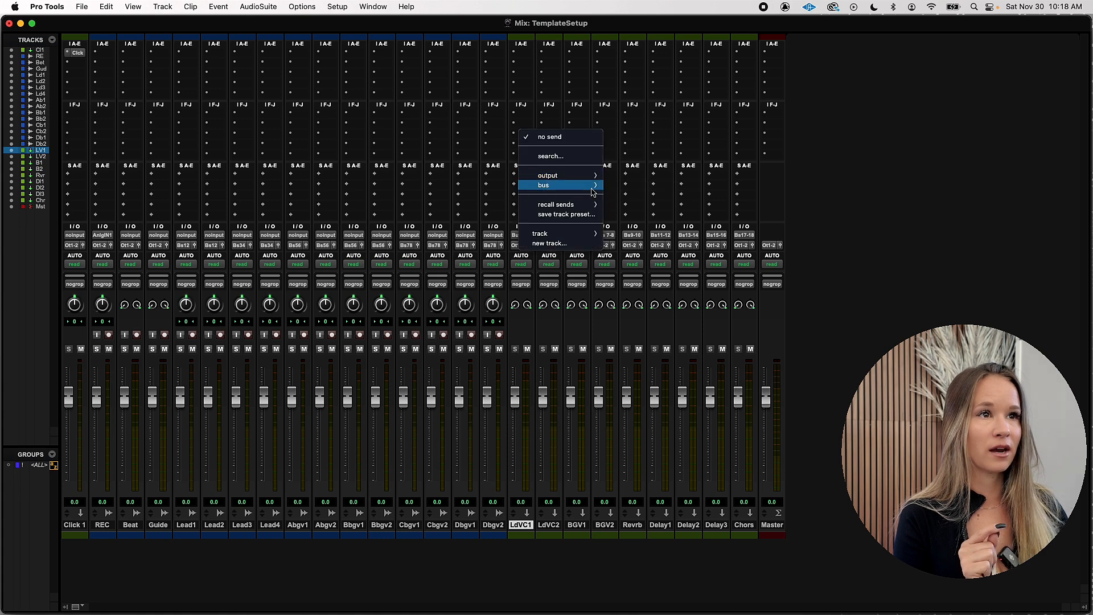
{"action": "left_click", "coordinate": [623, 534]}
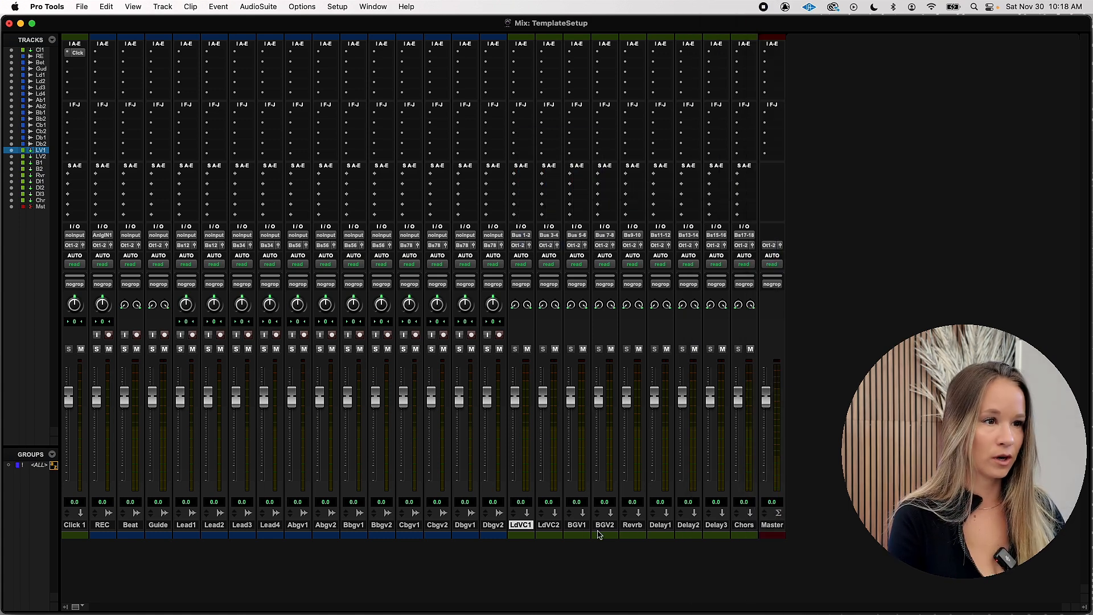
Extend the selection through BGV2 and assign send A on LdVC1, LdVC2, BGV1 and BGV2 to Bus 9-10 (Stereo).
{"action": "left_click", "coordinate": [609, 529], "text": "shift"}
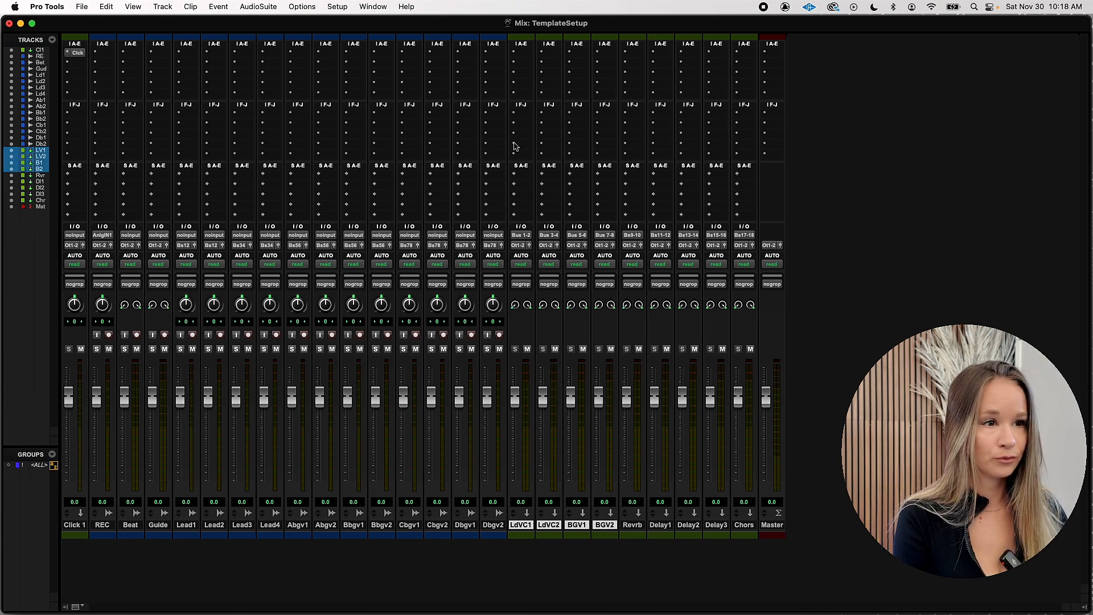
{"action": "left_click", "coordinate": [524, 178]}
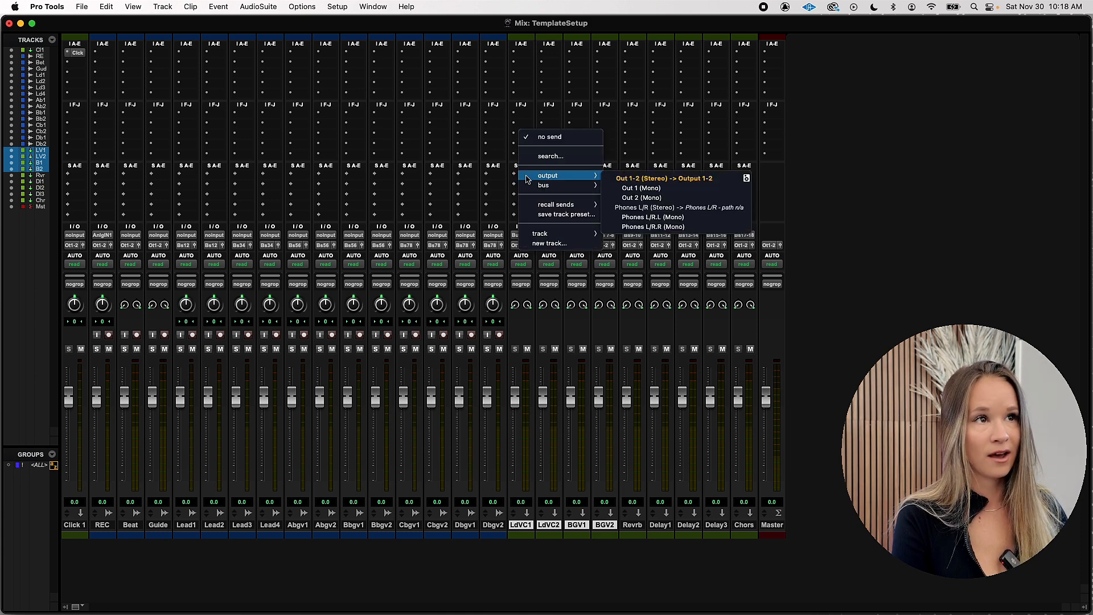
{"action": "mouse_move", "coordinate": [546, 189]}
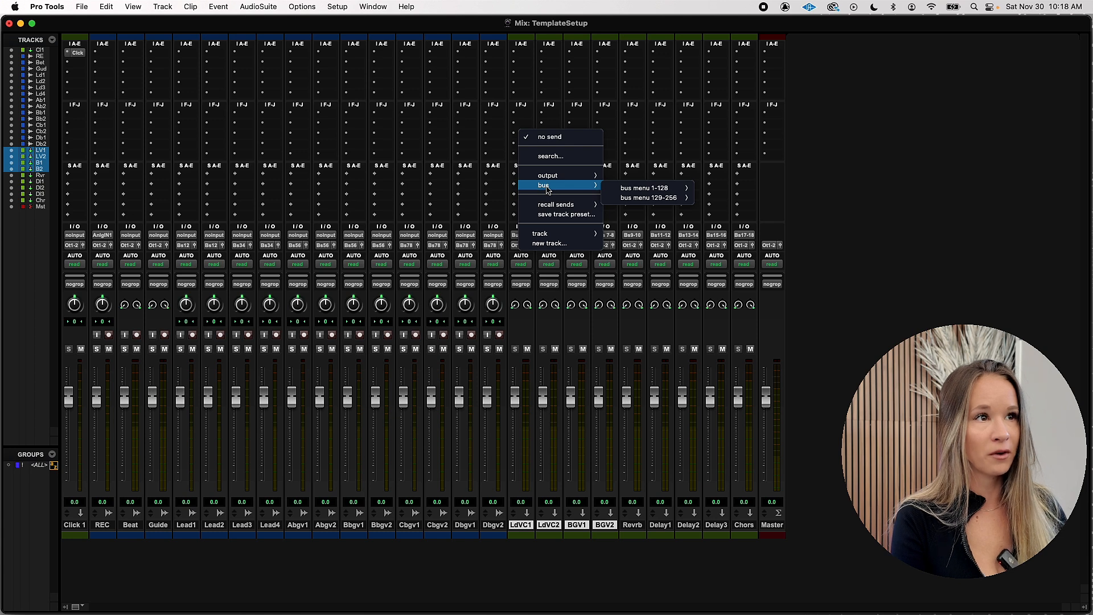
{"action": "mouse_move", "coordinate": [640, 191]}
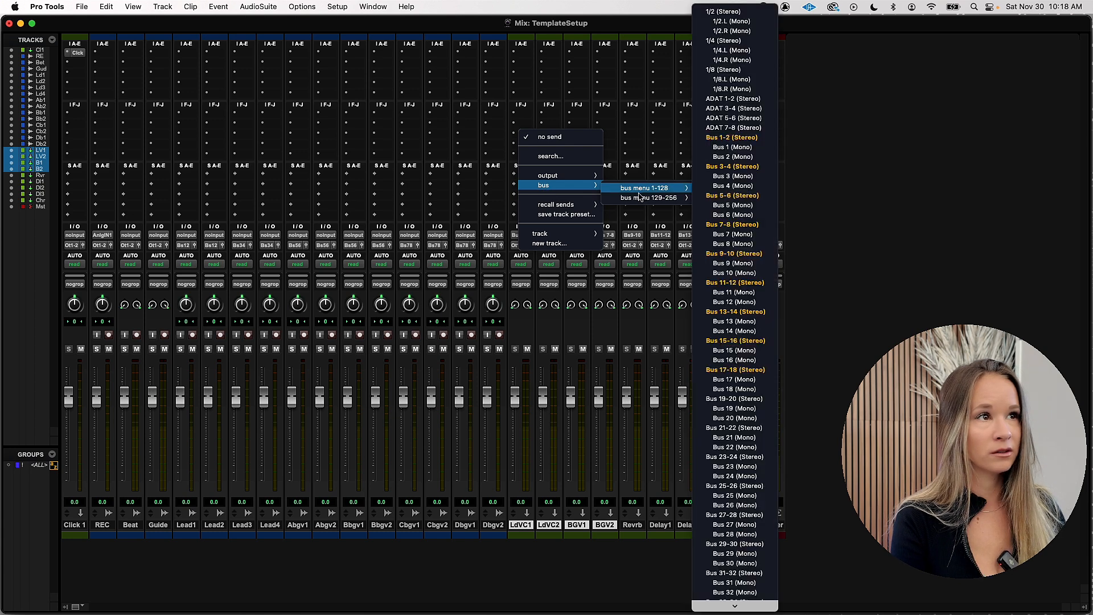
{"action": "left_click", "coordinate": [733, 254], "text": "alt+shift"}
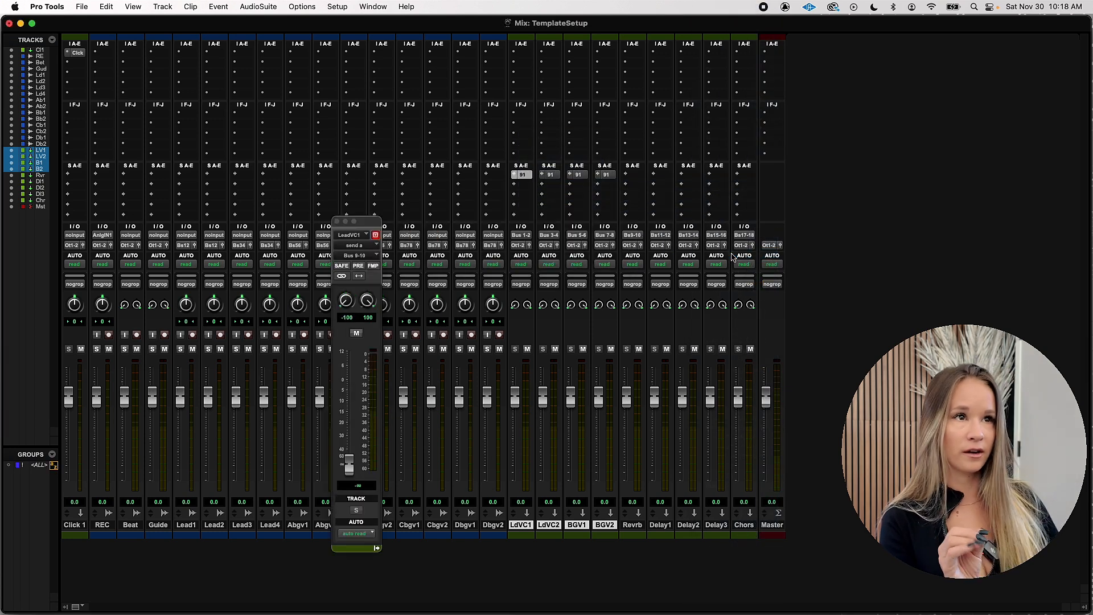
View the send A windows of LdVC2, BGV1 and BGV2 to check their Bus 9-10 sends.
{"action": "left_click", "coordinate": [550, 175]}
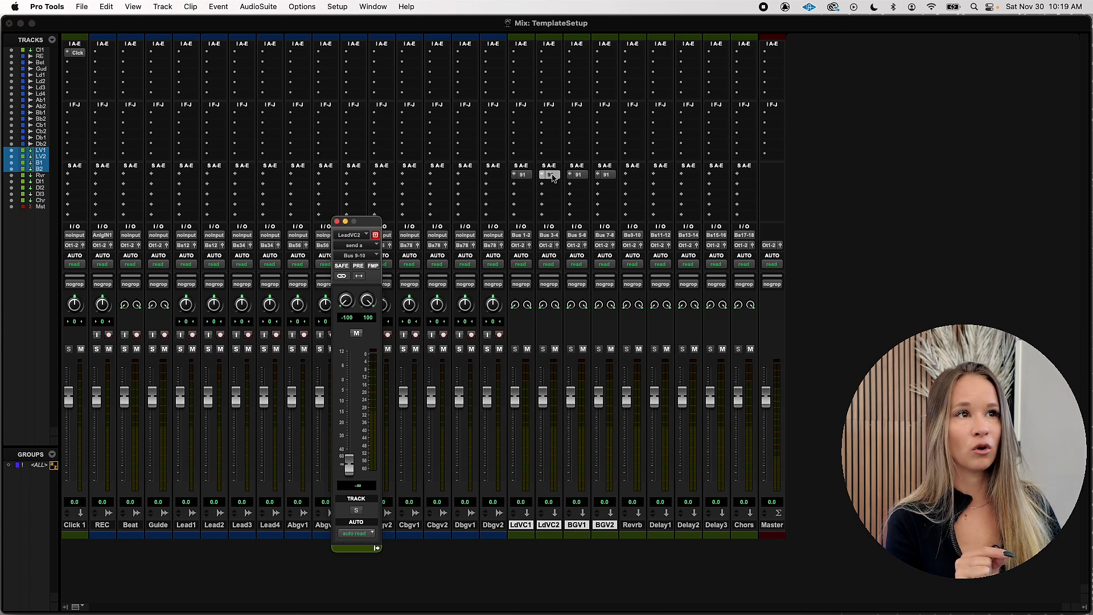
{"action": "left_click", "coordinate": [578, 174]}
{"action": "left_click", "coordinate": [607, 175]}
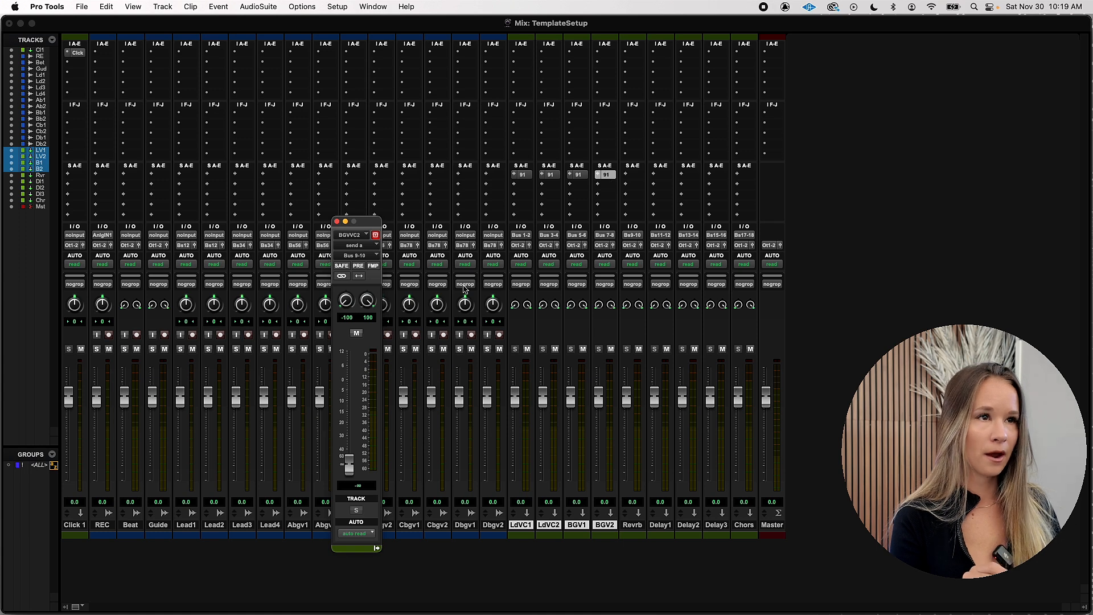
{"action": "left_click", "coordinate": [514, 184]}
{"action": "left_click", "coordinate": [506, 193]}
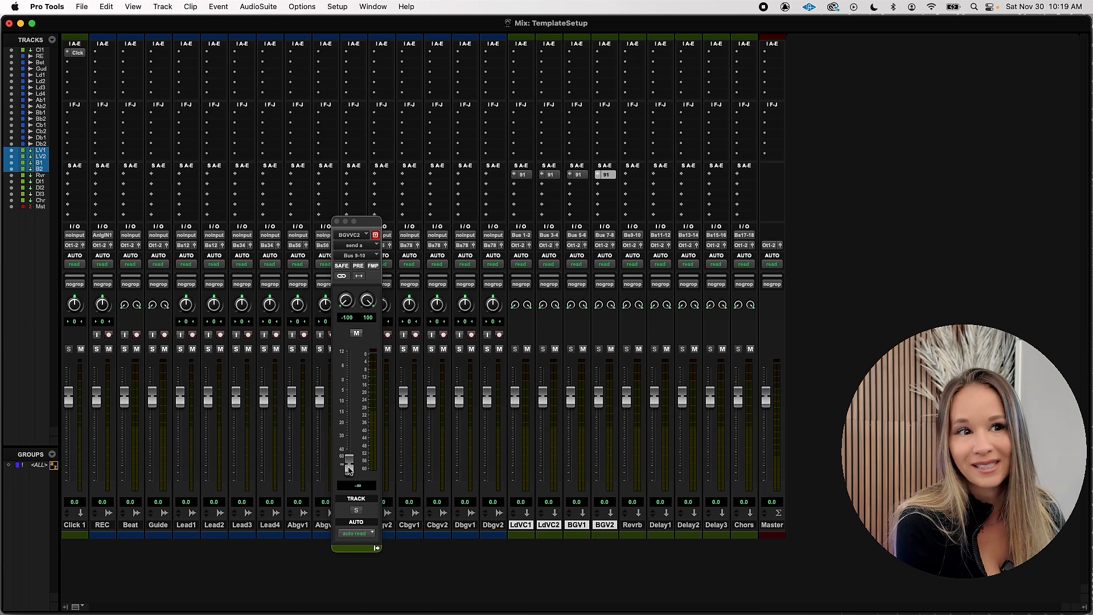
Try BGV2's send A level at about -23.5 dB and -22.2 dB, and return it to minus infinity.
{"action": "left_click", "coordinate": [349, 468]}
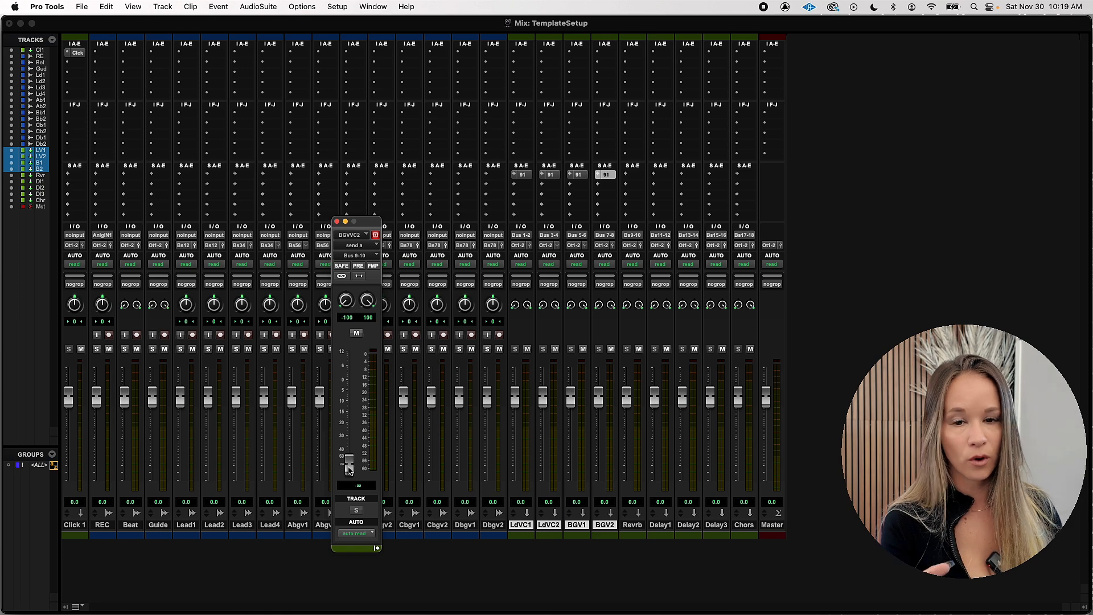
{"action": "left_click_drag", "start_coordinate": [349, 468], "coordinate": [346, 434]}
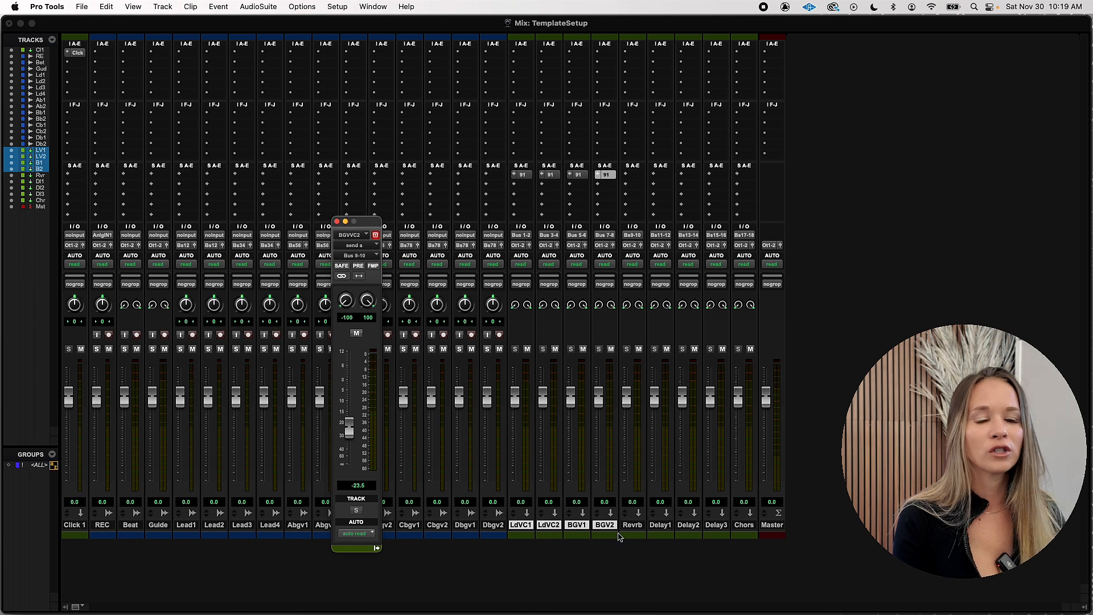
{"action": "left_click_drag", "start_coordinate": [344, 427], "coordinate": [344, 426]}
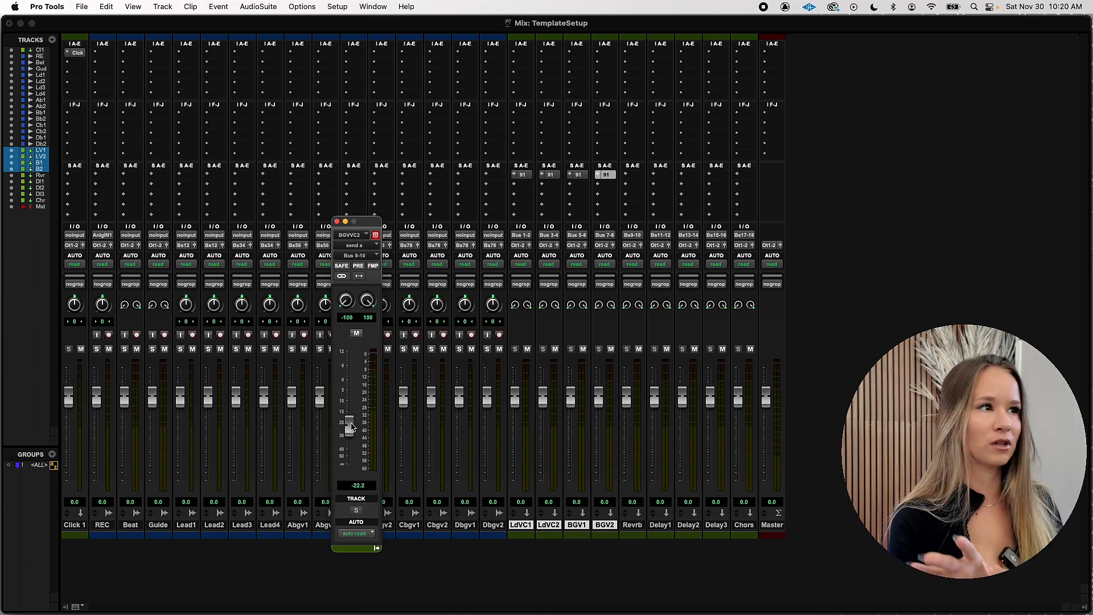
{"action": "left_click_drag", "start_coordinate": [350, 426], "coordinate": [353, 535]}
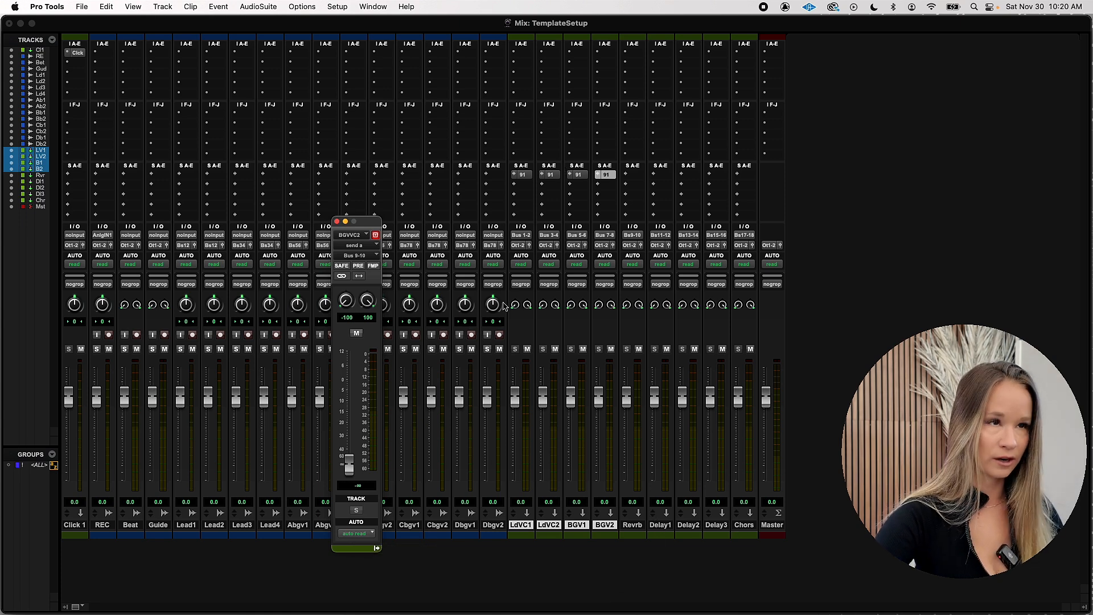
Try assigning send B to Bus 11-12 (Stereo) across all tracks, and remove that send from them.
{"action": "left_click", "coordinate": [524, 188]}
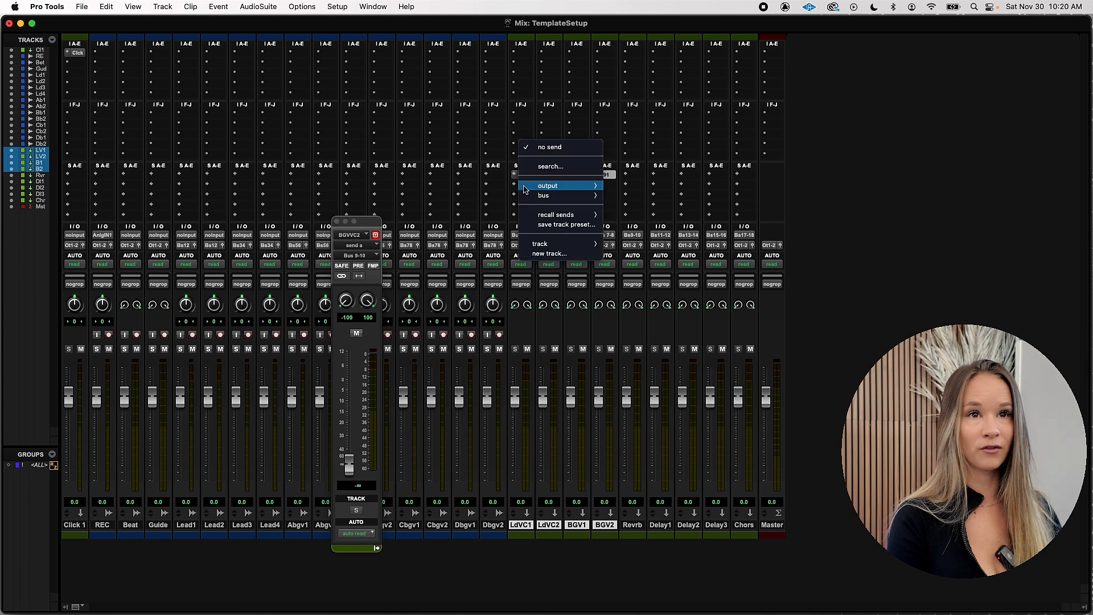
{"action": "mouse_move", "coordinate": [524, 188]}
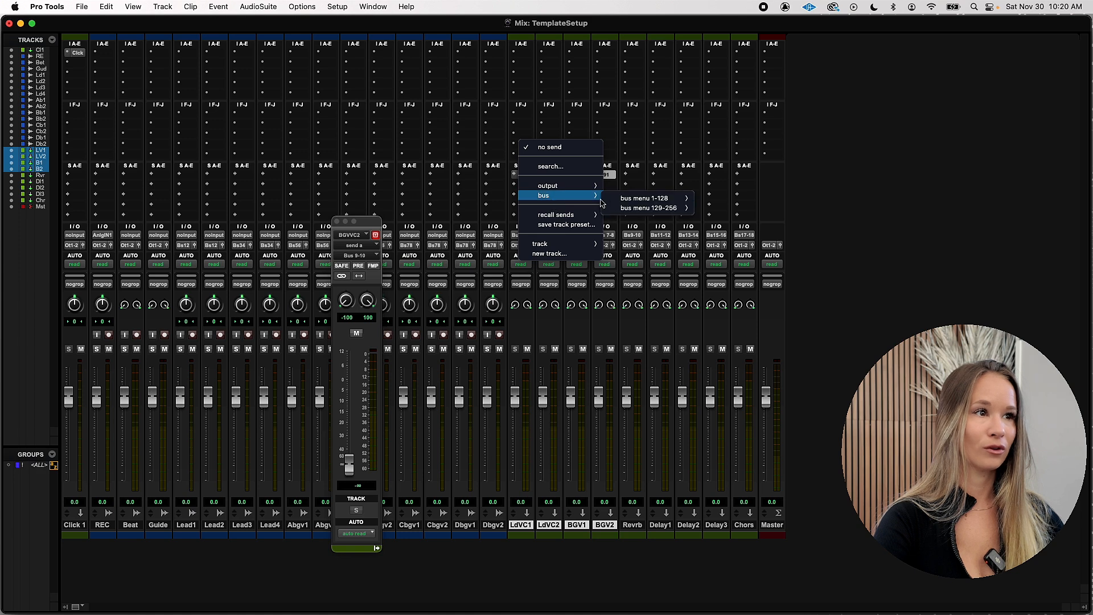
{"action": "mouse_move", "coordinate": [618, 201]}
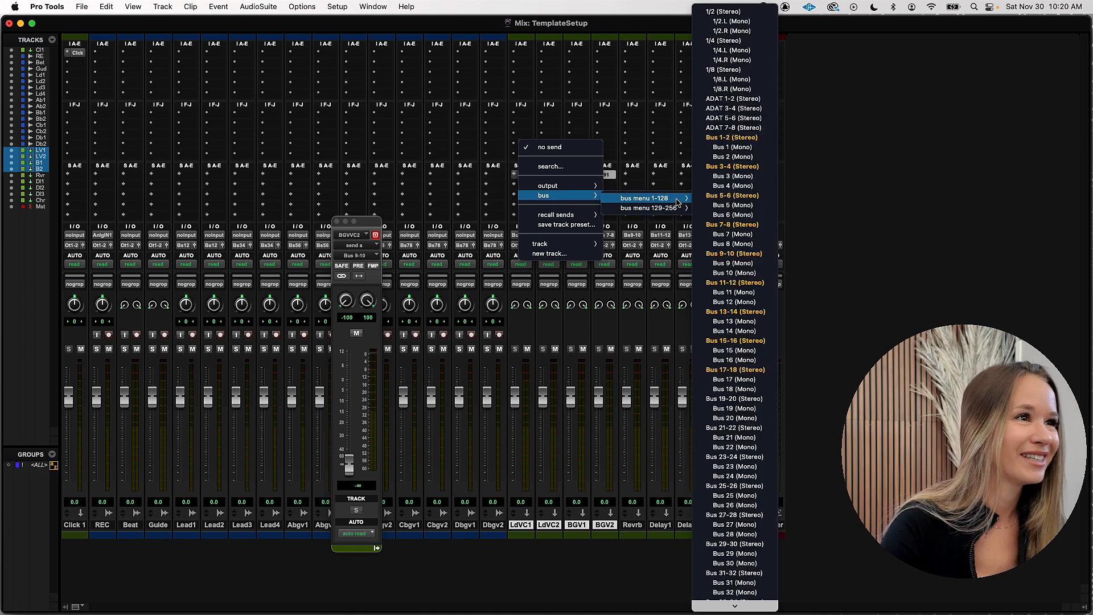
{"action": "left_click", "coordinate": [757, 282], "text": "alt"}
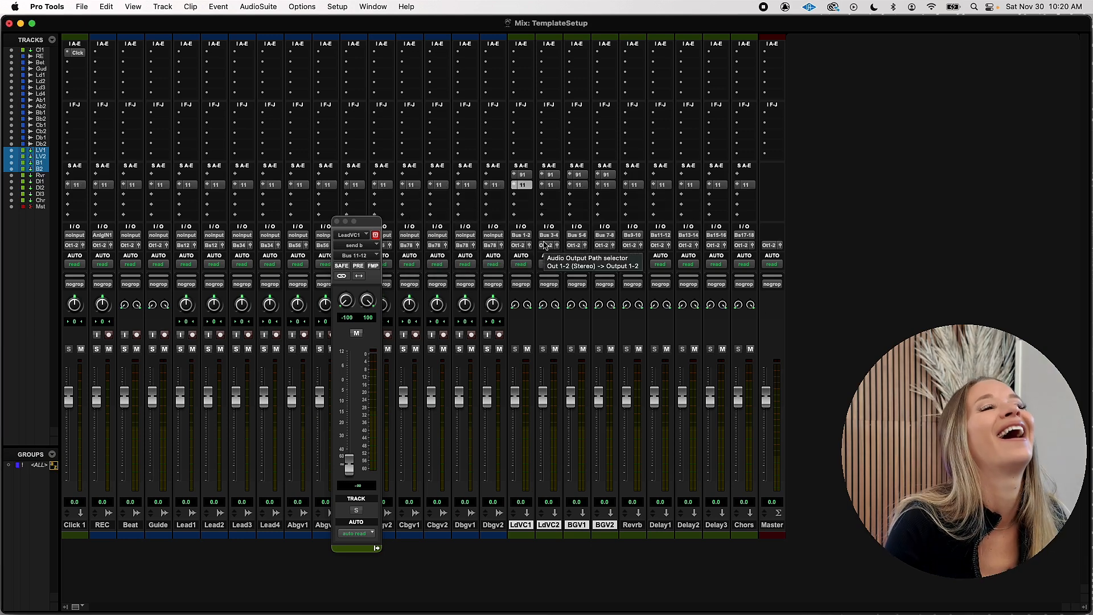
{"action": "left_click", "coordinate": [514, 189]}
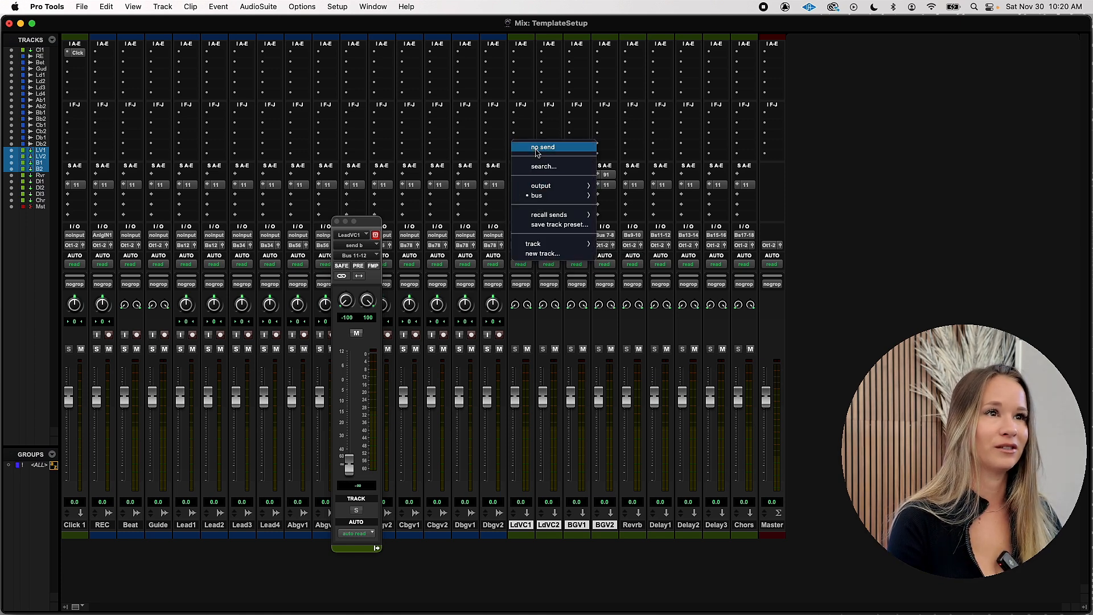
{"action": "left_click", "coordinate": [536, 153]}
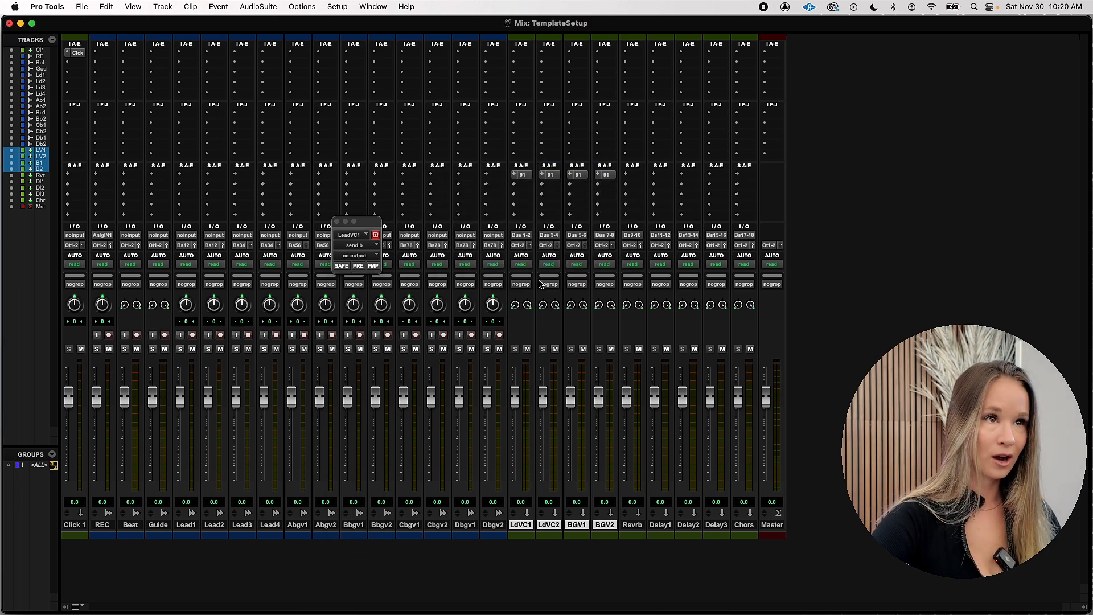
On LdVC1, LdVC2, BGV1 and BGV2, assign send B to Bus 11-12 (Stereo) and send C to Bus 13-14 (Stereo).
{"action": "left_click", "coordinate": [521, 185]}
{"action": "left_click", "coordinate": [734, 310]}
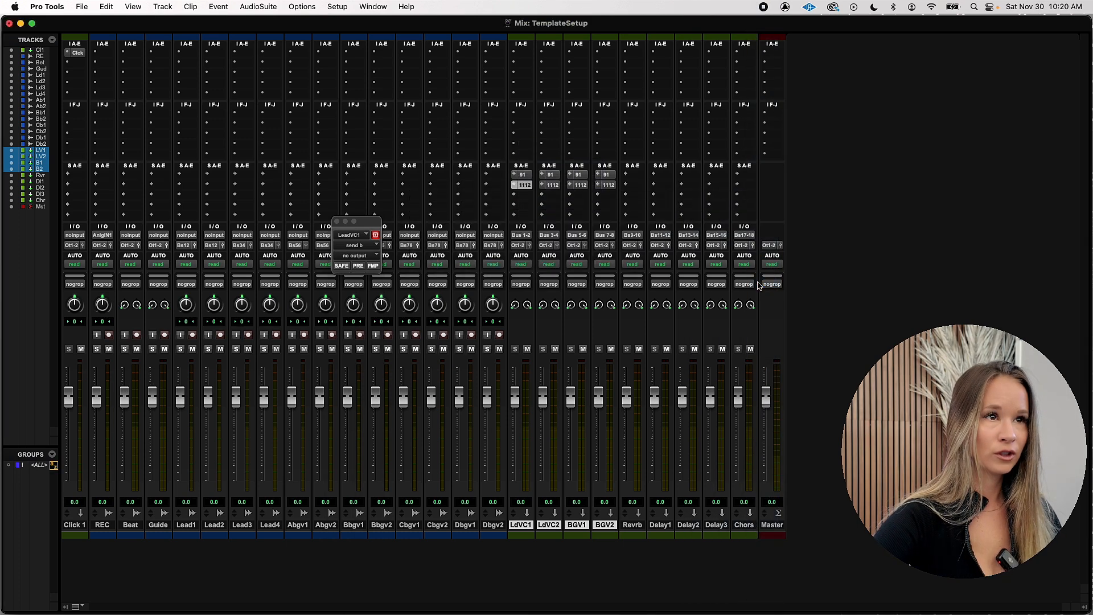
{"action": "left_click", "coordinate": [529, 205]}
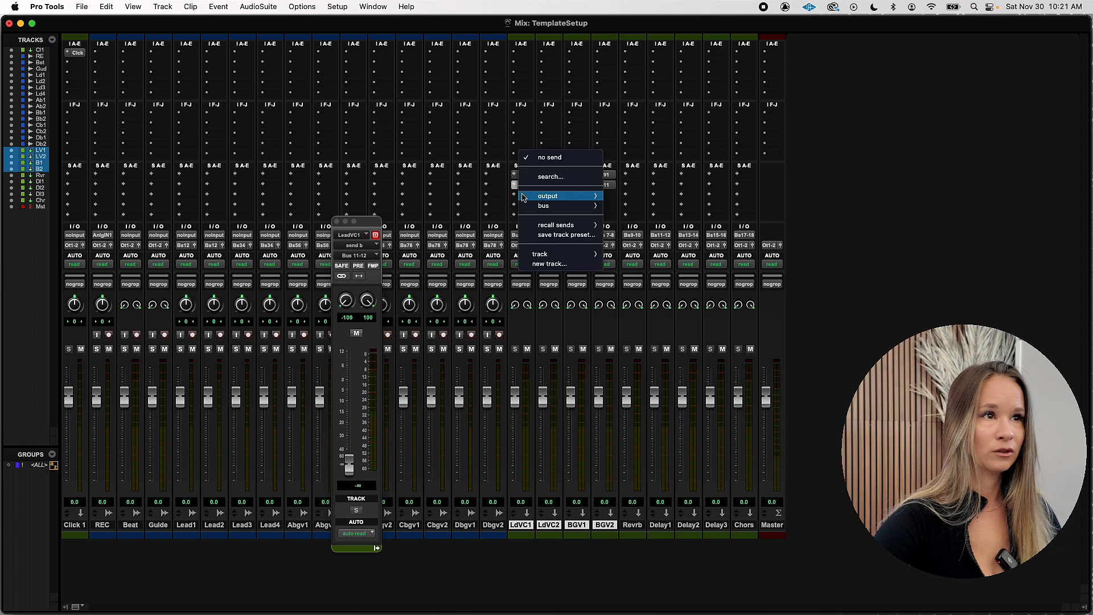
{"action": "mouse_move", "coordinate": [529, 204]}
{"action": "mouse_move", "coordinate": [644, 208]}
{"action": "left_click", "coordinate": [747, 313]}
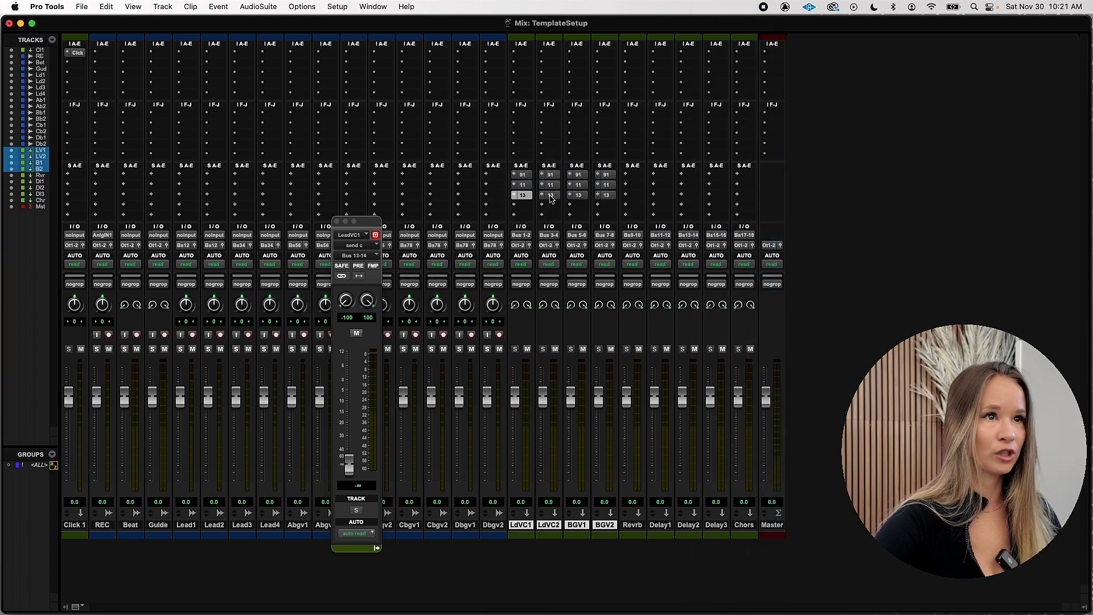
Assign send D on LdVC1, LdVC2, BGV1 and BGV2 to Bus 15-16 (Stereo).
{"action": "left_click", "coordinate": [529, 205]}
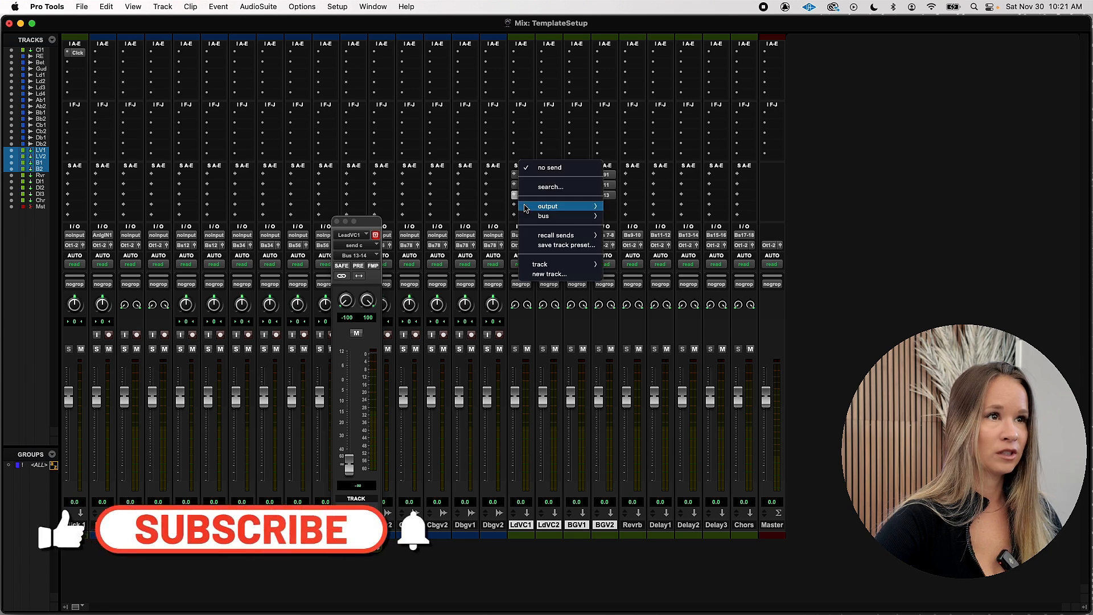
{"action": "mouse_move", "coordinate": [541, 219]}
{"action": "mouse_move", "coordinate": [643, 219]}
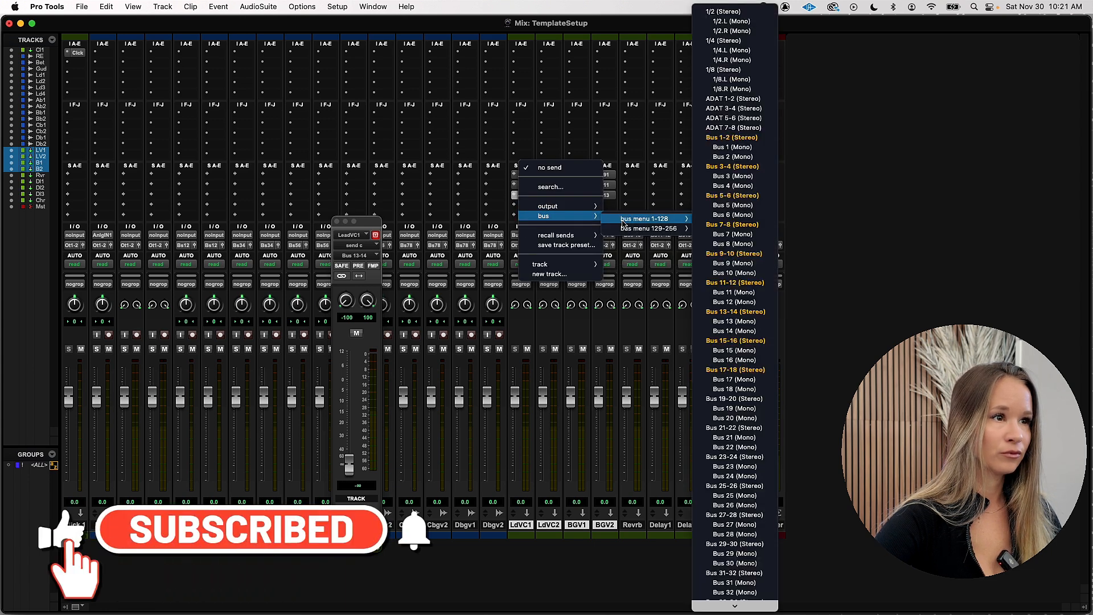
{"action": "left_click", "coordinate": [746, 340]}
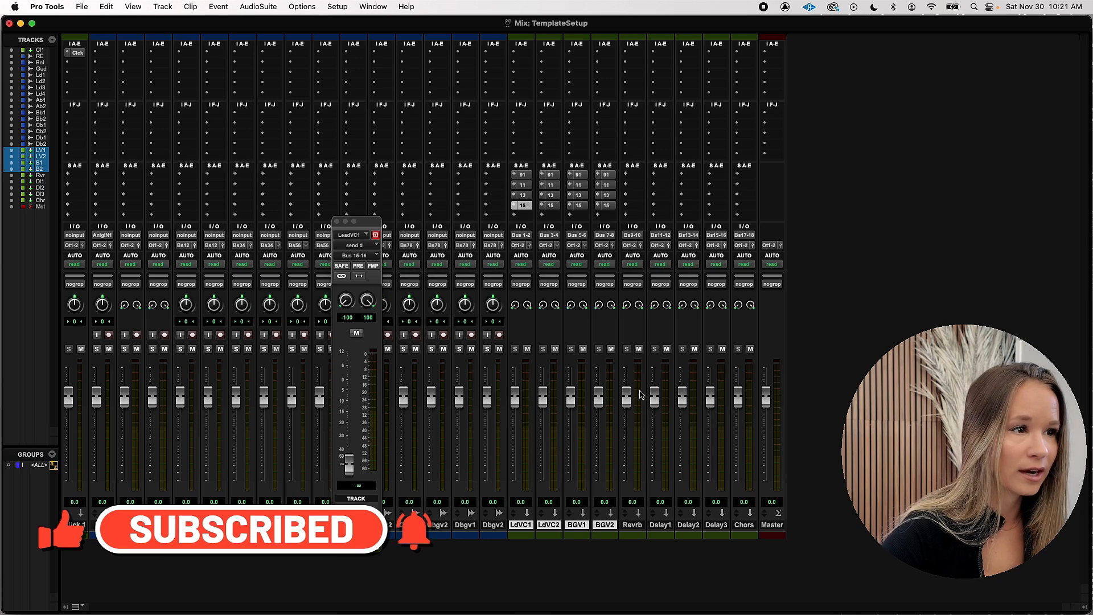
Assign send E on only the BGV1 and BGV2 tracks to Bus 17-18 (Stereo), and close the send window.
{"action": "left_click", "coordinate": [735, 524]}
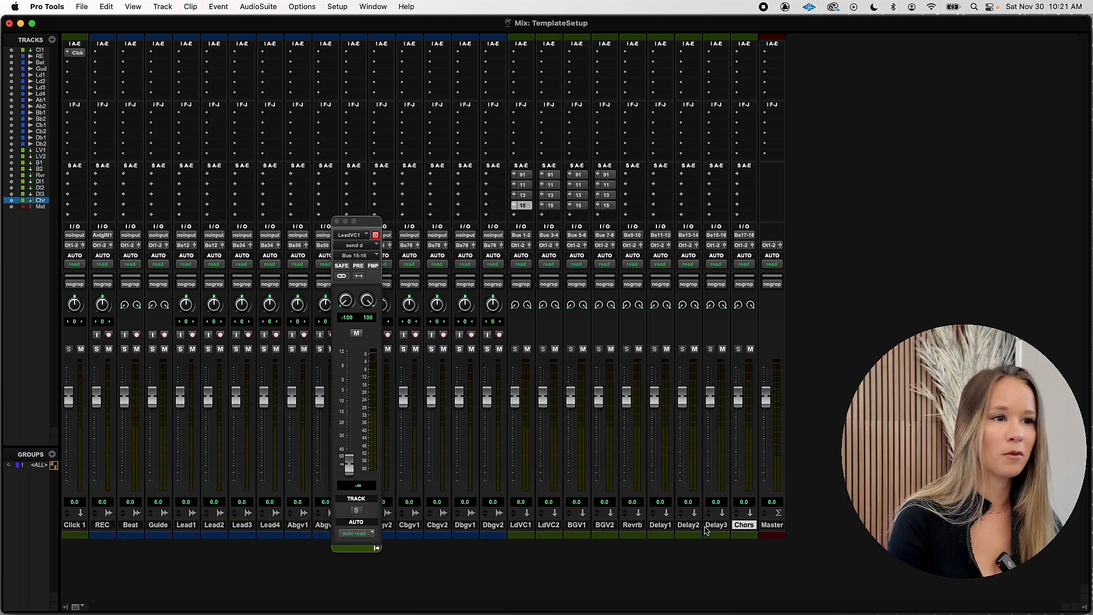
{"action": "left_click", "coordinate": [577, 524]}
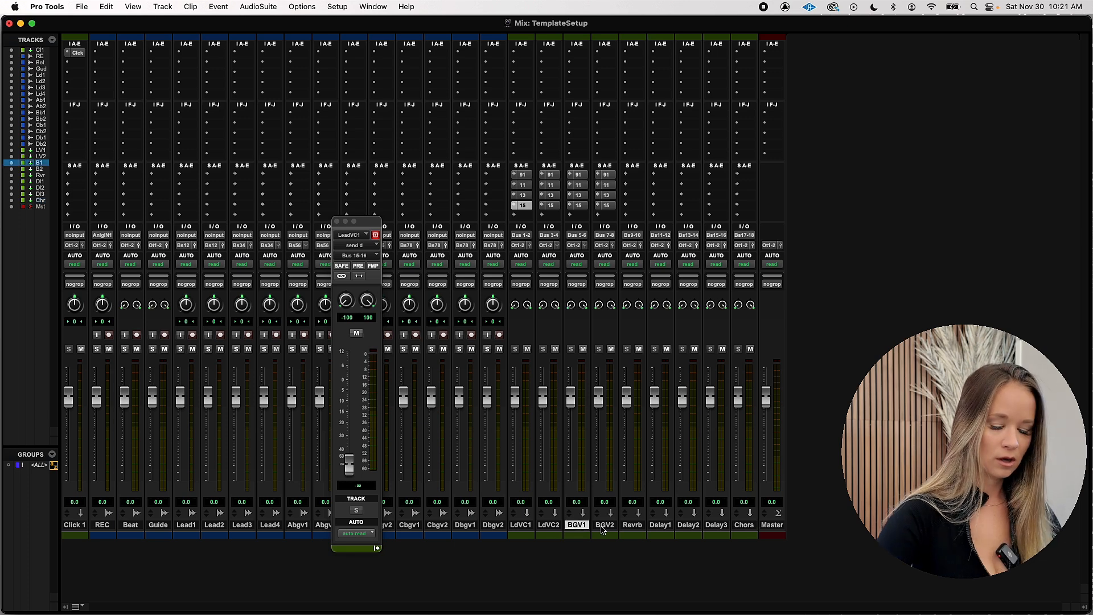
{"action": "left_click", "coordinate": [603, 526], "text": "shift"}
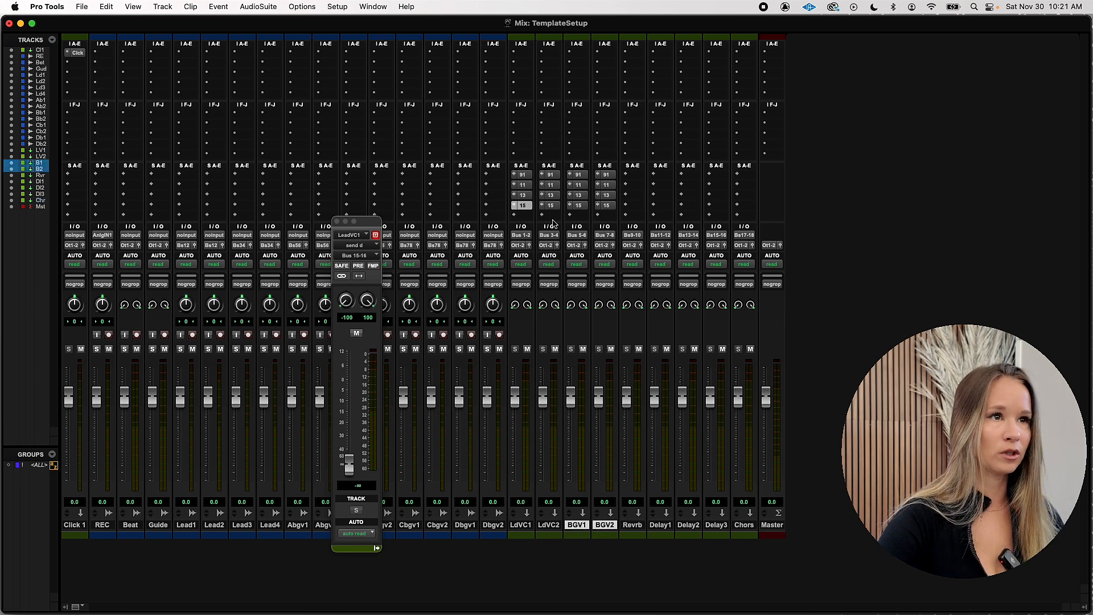
{"action": "left_click", "coordinate": [584, 217]}
{"action": "mouse_move", "coordinate": [601, 226]}
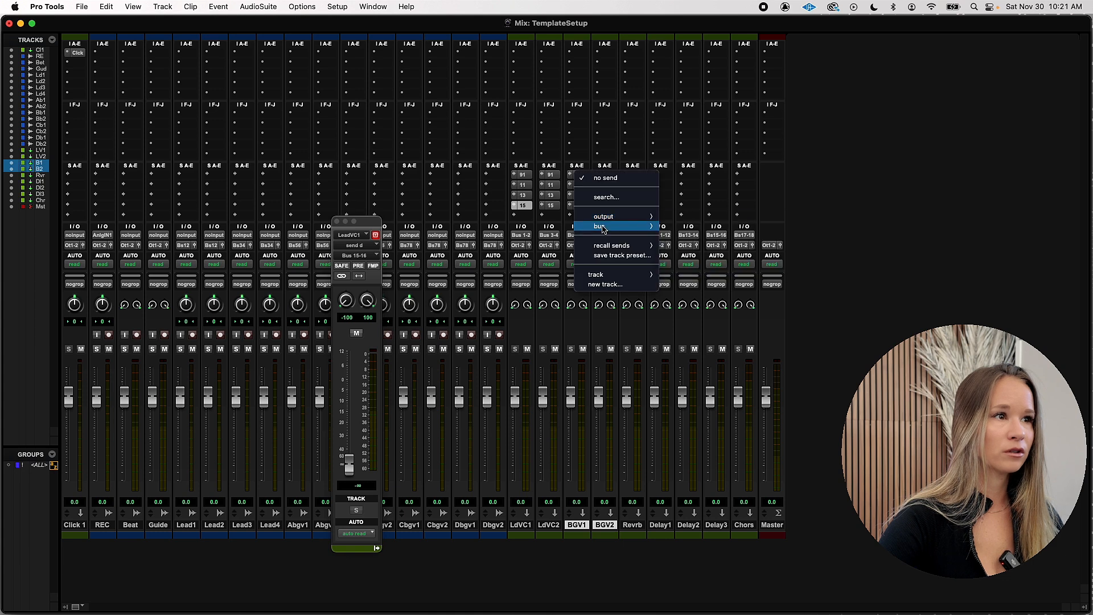
{"action": "mouse_move", "coordinate": [700, 229]}
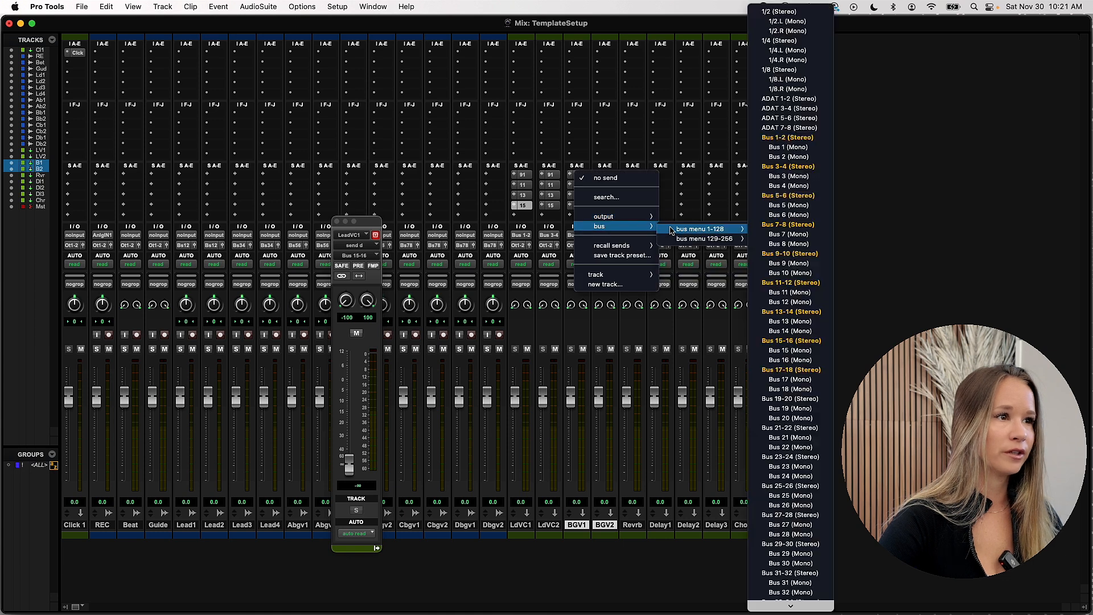
{"action": "left_click", "coordinate": [791, 370], "text": "alt+shift"}
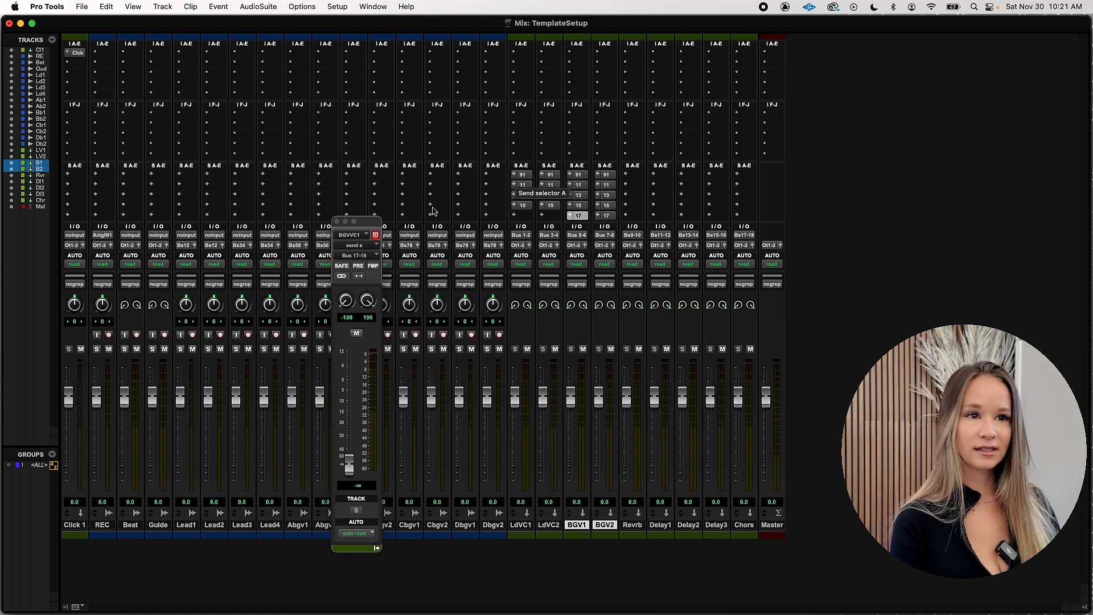
{"action": "left_click", "coordinate": [337, 221]}
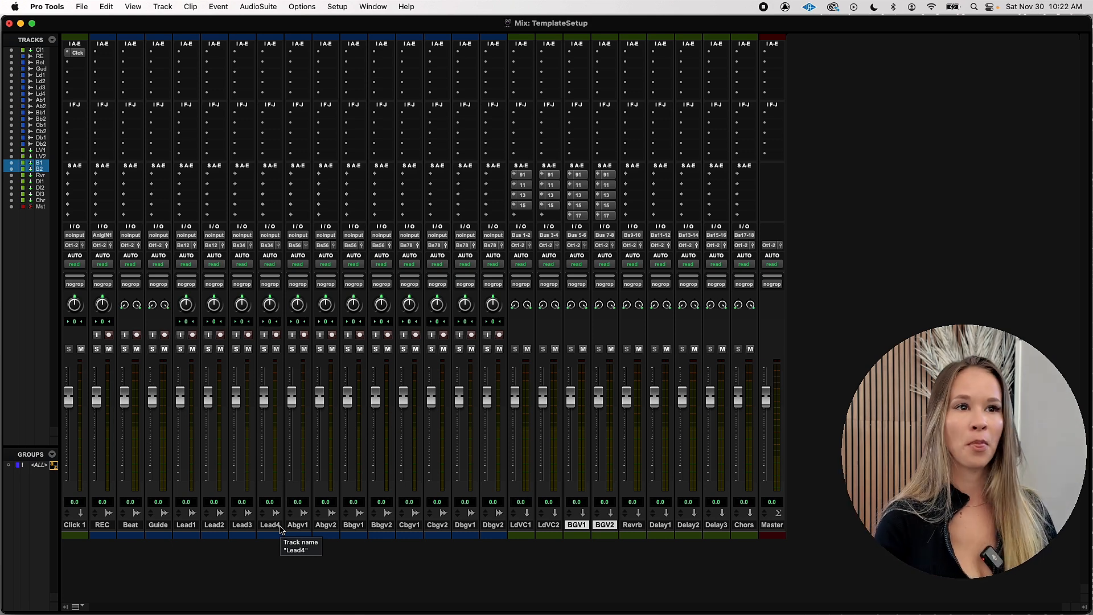
Select the Lead1 through Lead4 tracks and check their centred pan controls.
{"action": "left_click", "coordinate": [186, 525]}
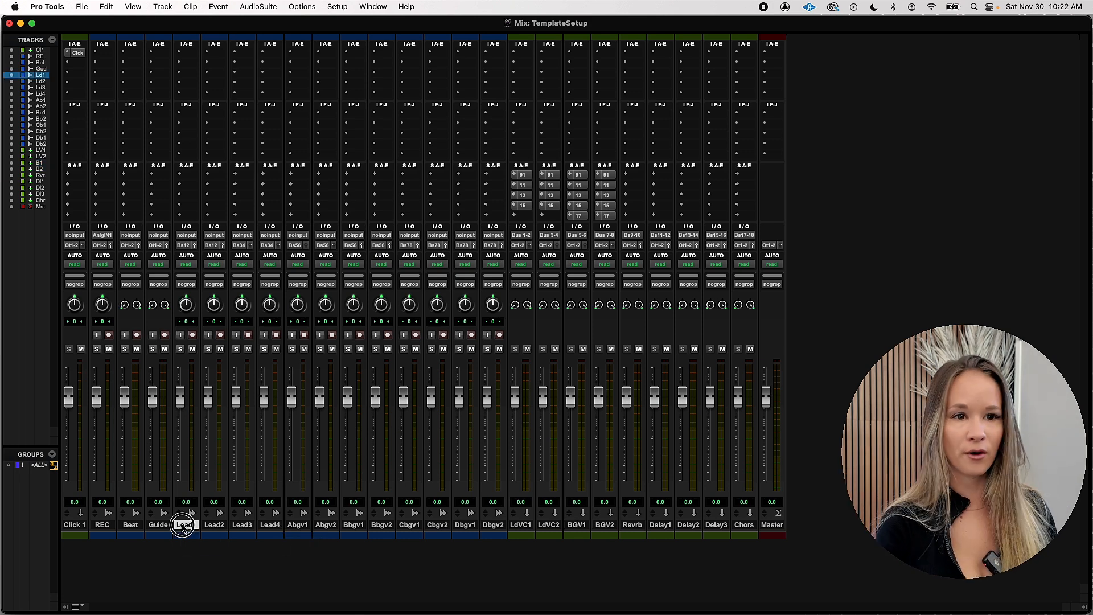
{"action": "left_click", "coordinate": [271, 527], "text": "shift"}
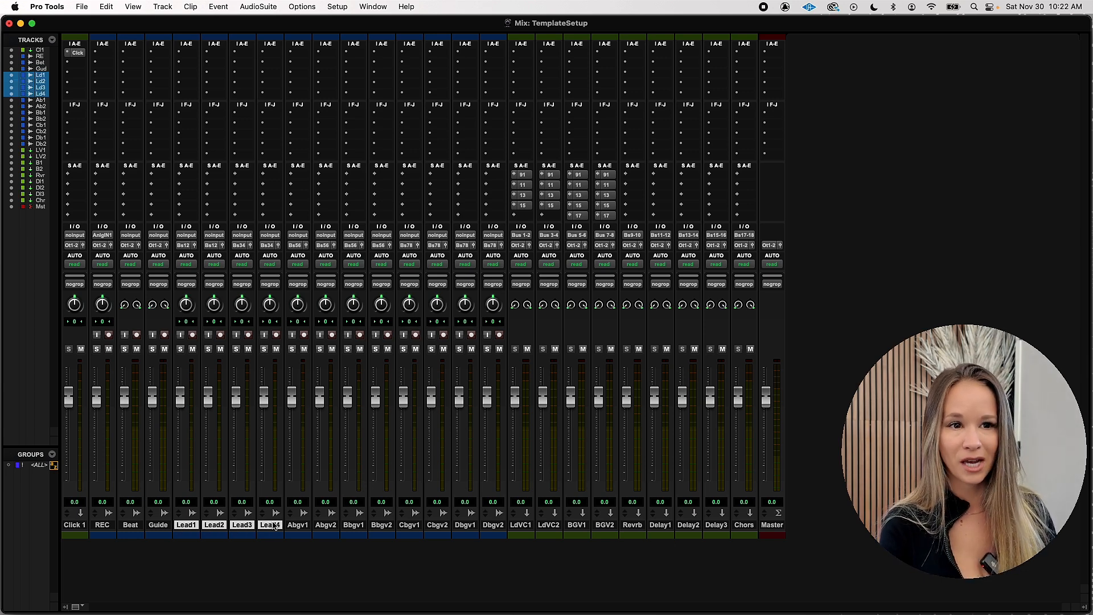
{"action": "left_click", "coordinate": [270, 308]}
{"action": "left_click_drag", "start_coordinate": [270, 307], "coordinate": [271, 308]}
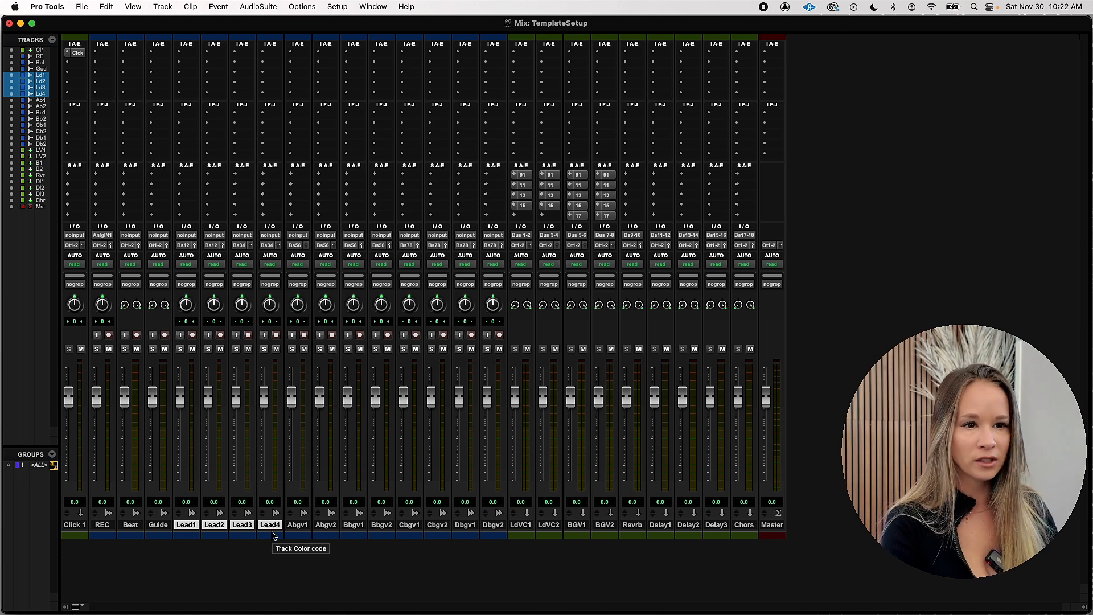
Select Abgv1 and Abgv2, and pan Abgv1 to 100 left and Abgv2 to 100 right.
{"action": "left_click", "coordinate": [296, 526]}
{"action": "left_click", "coordinate": [330, 526], "text": "shift"}
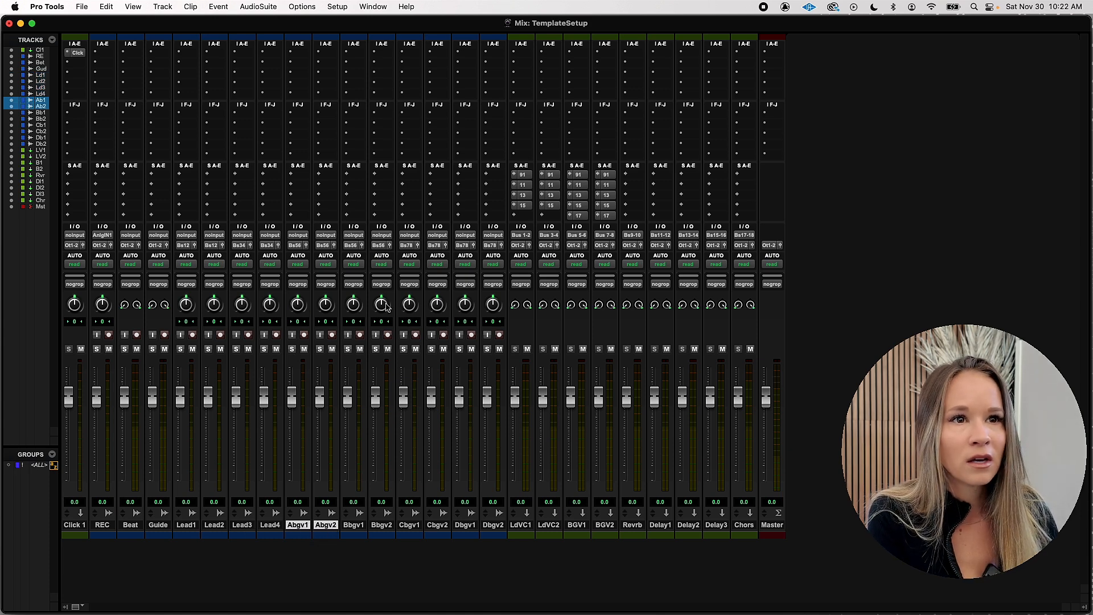
{"action": "left_click_drag", "start_coordinate": [302, 307], "coordinate": [234, 427]}
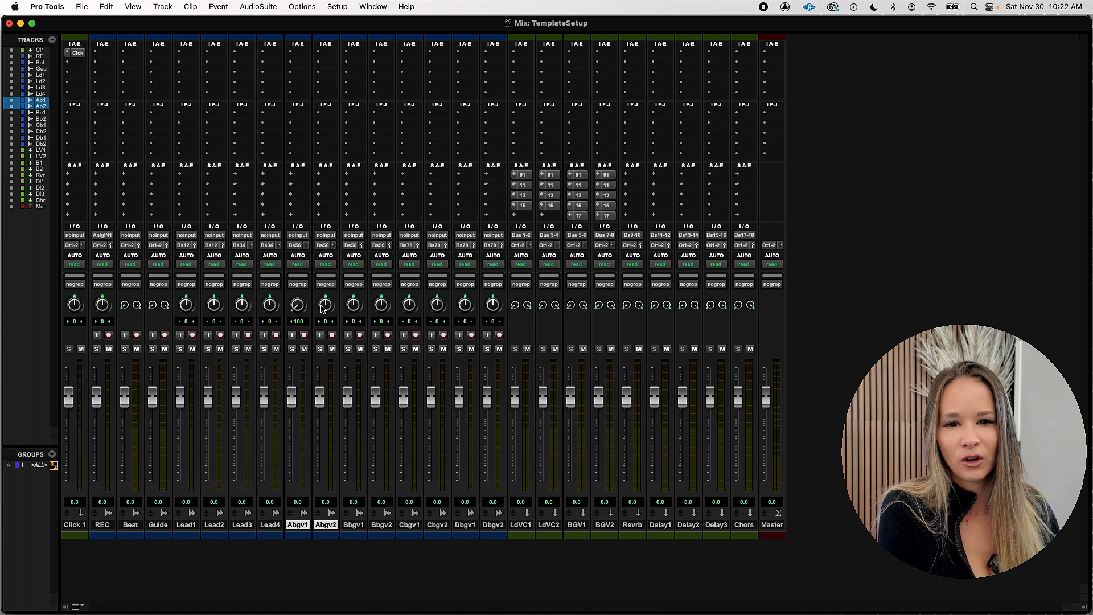
{"action": "left_click_drag", "start_coordinate": [333, 312], "coordinate": [326, 245]}
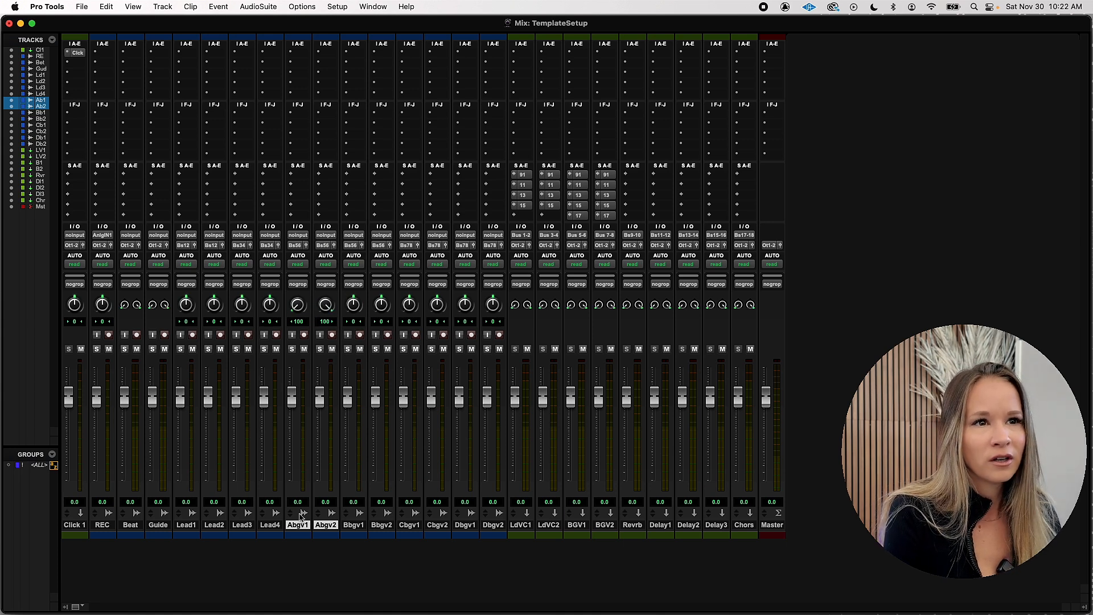
Pan Bbgv1 and Bbgv2 to 90 left and right, Cbgv1 and Cbgv2 to 80, and Dbgv1 and Dbgv2 to 70.
{"action": "mouse_move", "coordinate": [352, 305]}
{"action": "left_mouse_down"}
{"action": "mouse_move", "coordinate": [352, 335]}
{"action": "mouse_move", "coordinate": [354, 310]}
{"action": "left_mouse_up"}
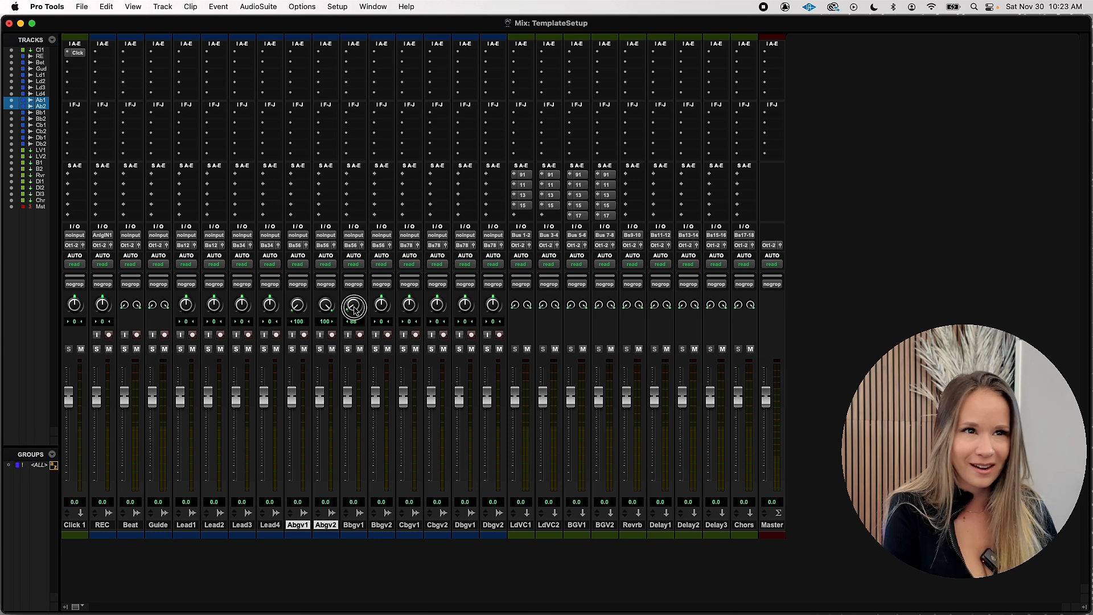
{"action": "left_click_drag", "start_coordinate": [355, 310], "coordinate": [354, 309]}
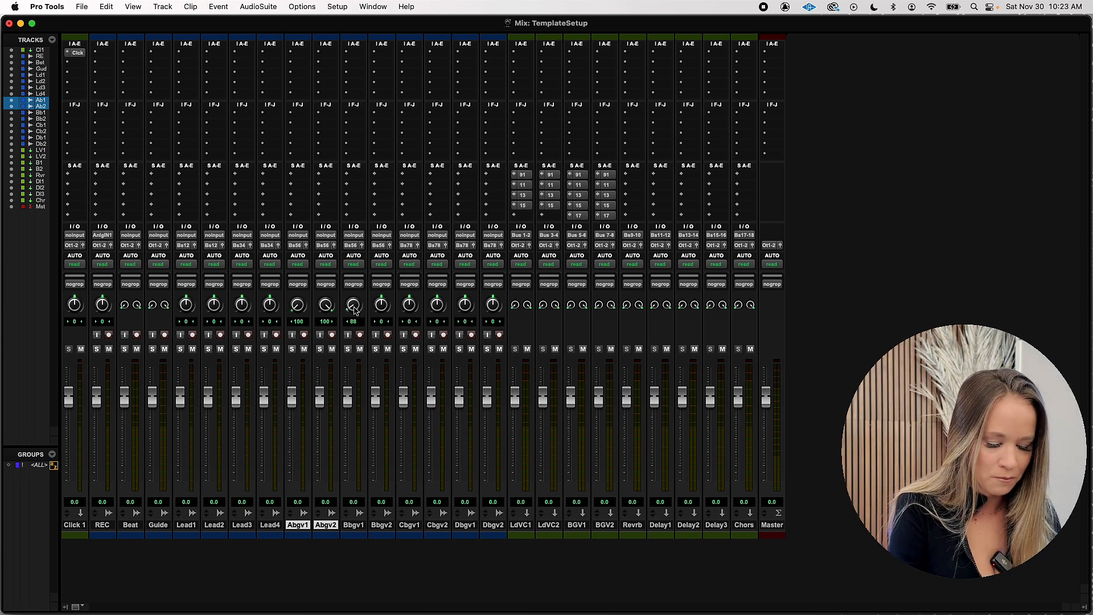
{"action": "left_click_drag", "start_coordinate": [354, 309], "coordinate": [381, 265]}
{"action": "left_click_drag", "start_coordinate": [408, 308], "coordinate": [411, 340]}
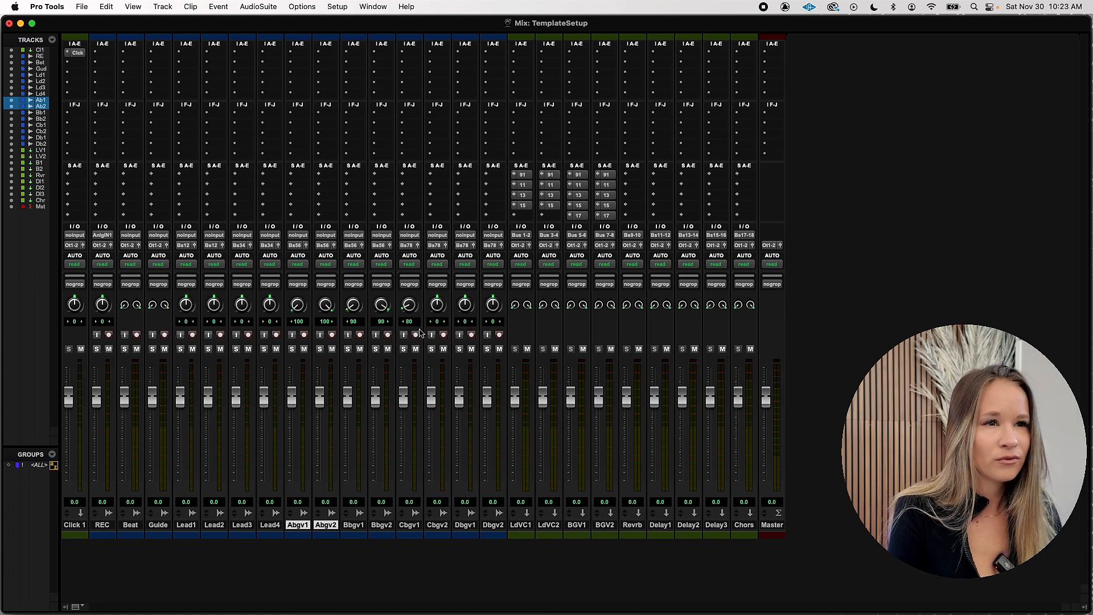
{"action": "left_click_drag", "start_coordinate": [437, 305], "coordinate": [493, 279]}
{"action": "left_click", "coordinate": [465, 305]}
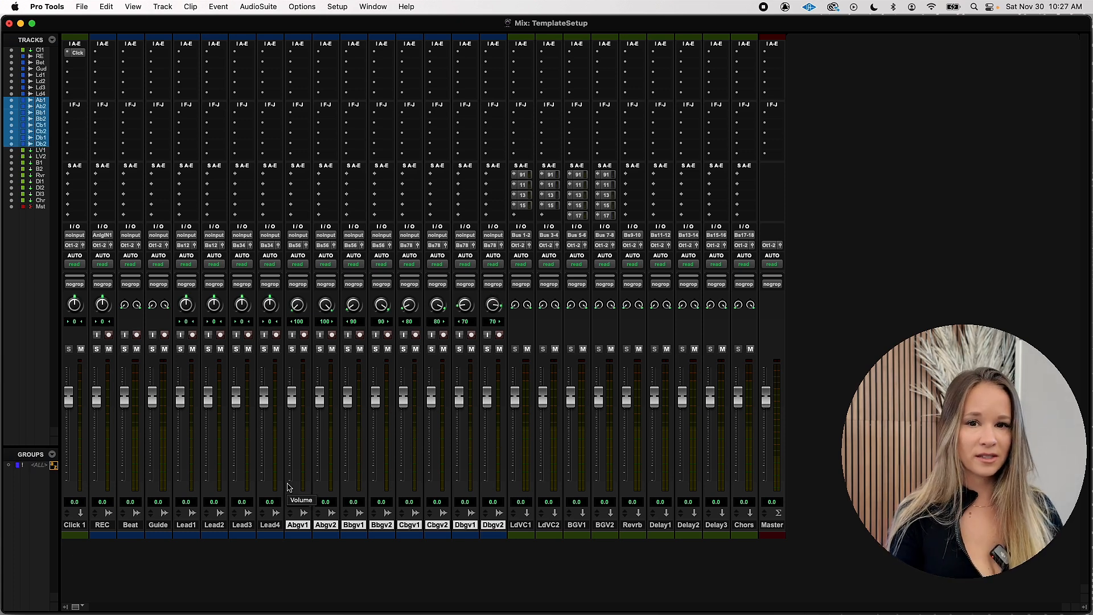
Lower the volume faders of Abgv1 through Dbgv2 to between about -9.4 and -10.7 dB.
{"action": "left_click_drag", "start_coordinate": [292, 401], "coordinate": [488, 423]}
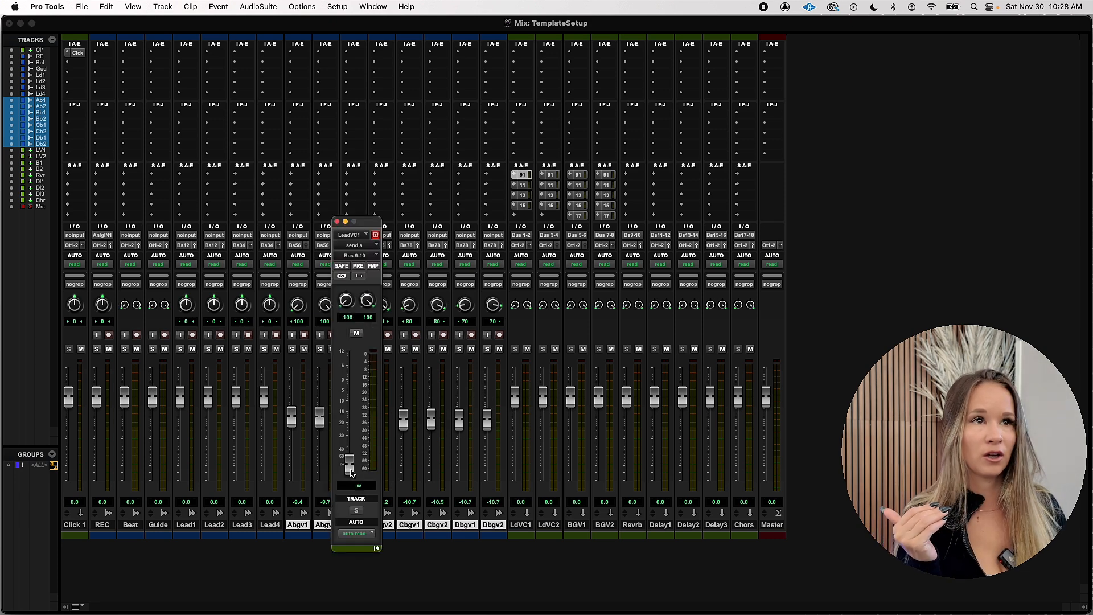
Try send A levels of about -33.1 dB on LdVC1 and -33.5 dB on LdVC2, reset them to minus infinity, and close the send window.
{"action": "left_click_drag", "start_coordinate": [351, 473], "coordinate": [350, 450]}
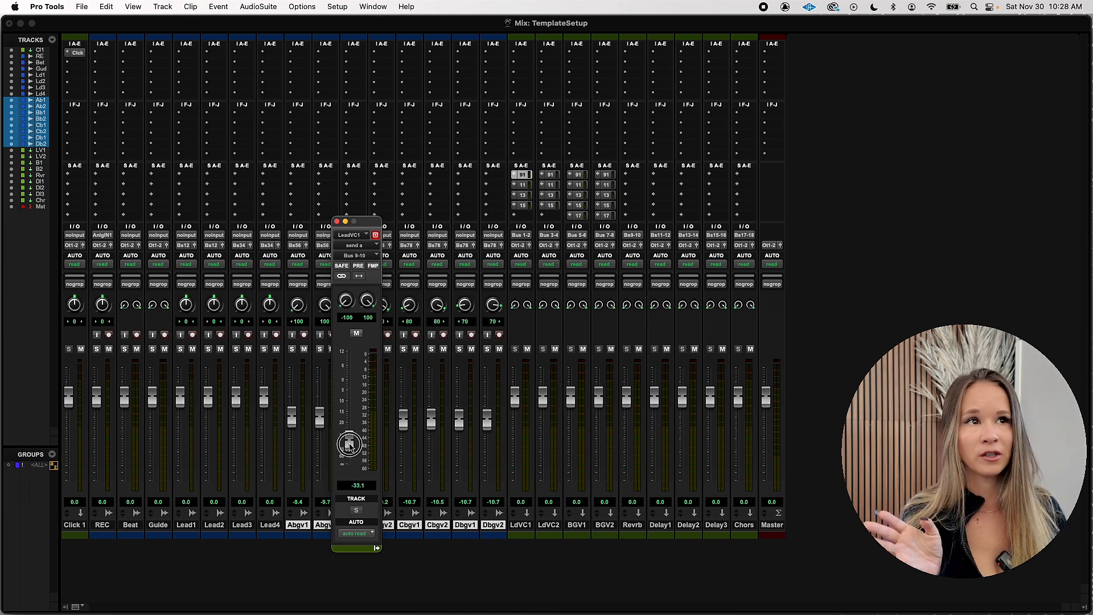
{"action": "left_click", "coordinate": [552, 175]}
{"action": "left_click_drag", "start_coordinate": [349, 466], "coordinate": [349, 441]}
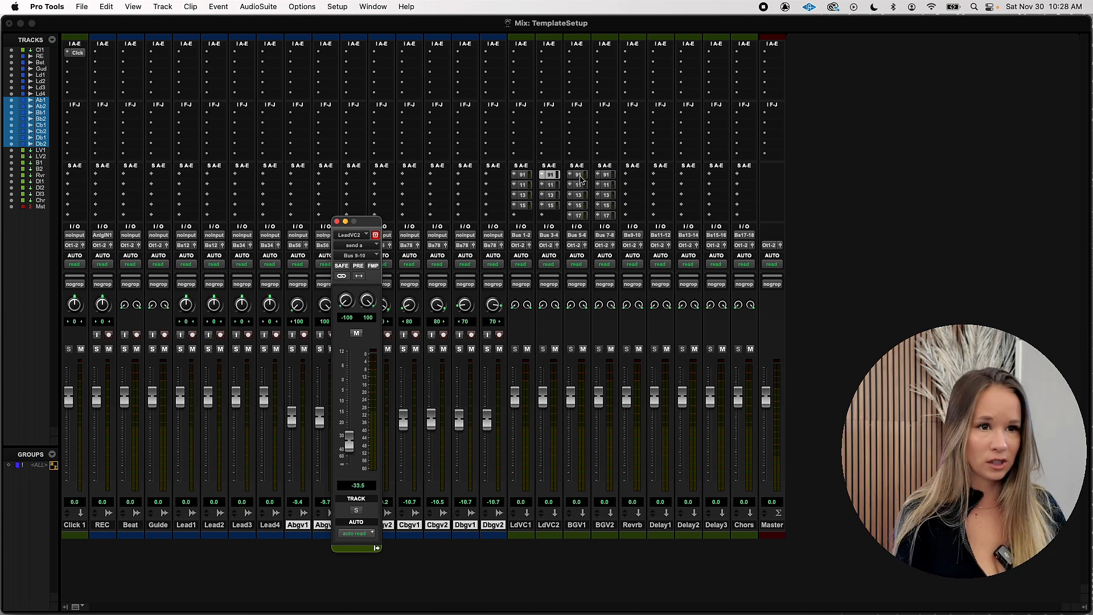
{"action": "left_click", "coordinate": [351, 444], "text": "alt"}
{"action": "left_click", "coordinate": [522, 176]}
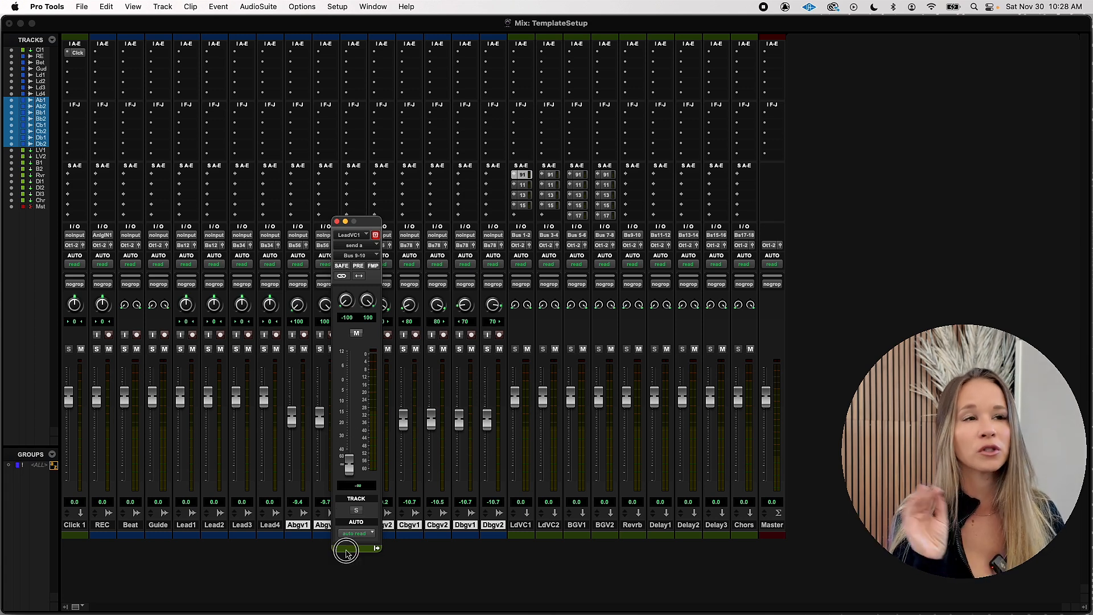
{"action": "left_click", "coordinate": [336, 221]}
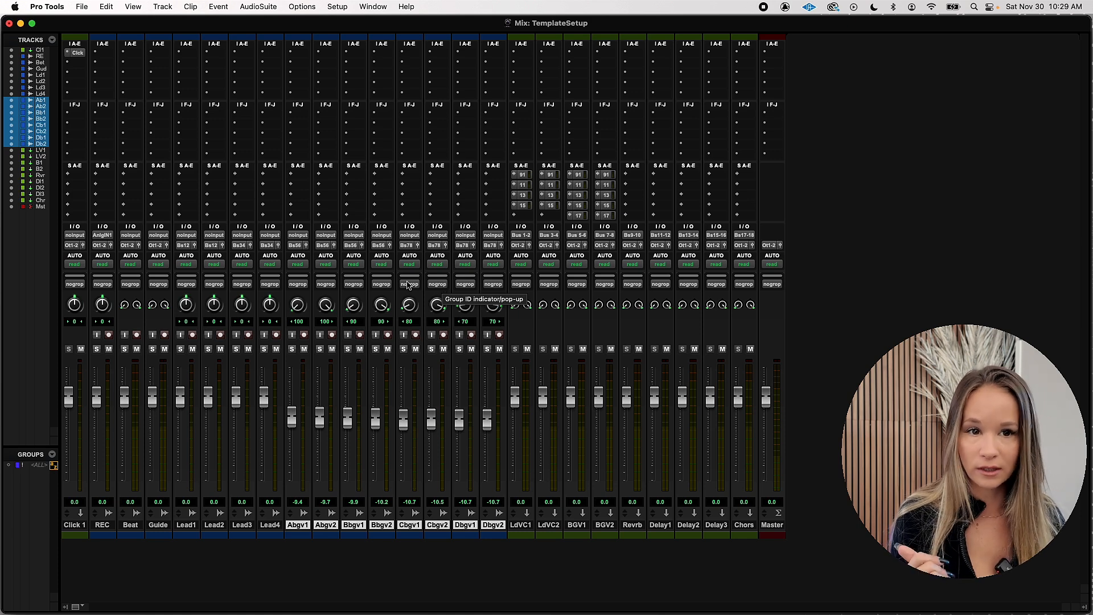
Insert Auto-Tune Pro in the first slot of Lead1 through Lead4 and Abgv1, and close the plug-in window.
{"action": "left_click", "coordinate": [185, 527]}
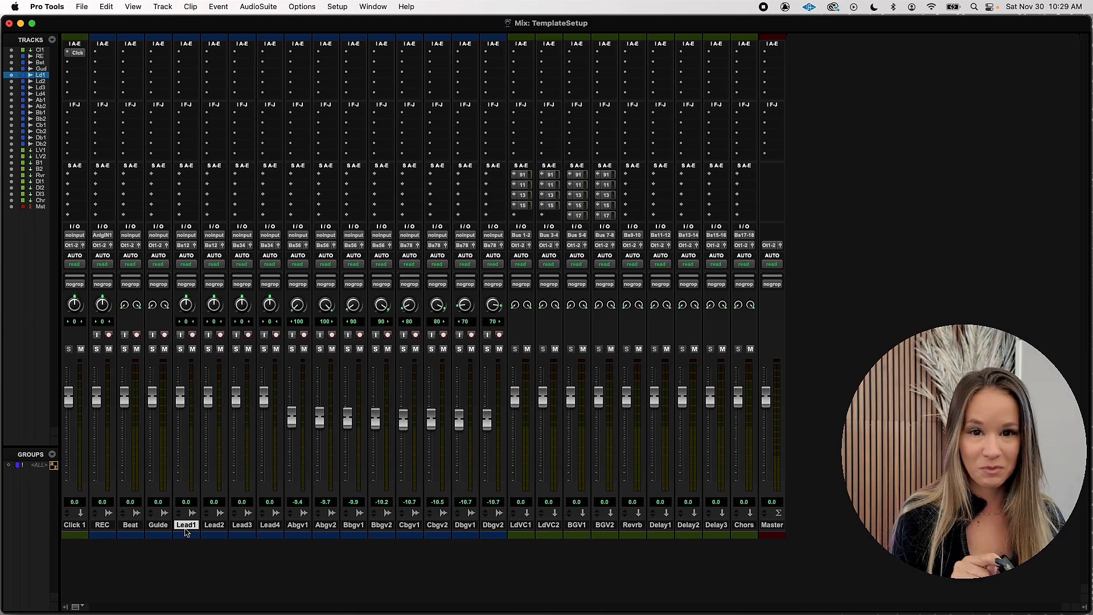
{"action": "left_click", "coordinate": [194, 56]}
{"action": "mouse_move", "coordinate": [194, 55]}
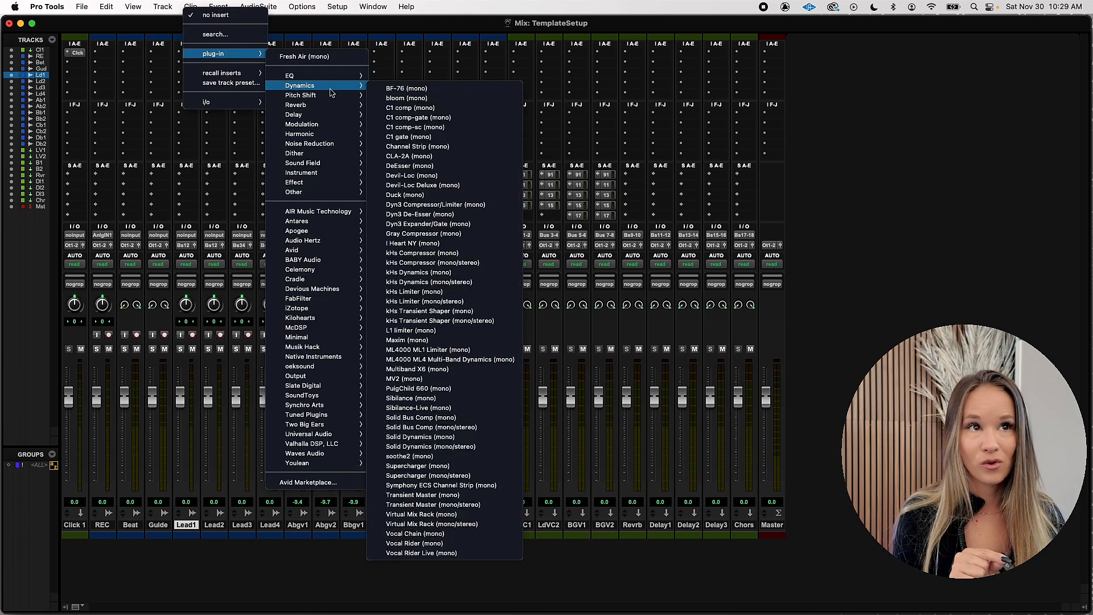
{"action": "mouse_move", "coordinate": [319, 95]}
{"action": "left_click", "coordinate": [401, 107]}
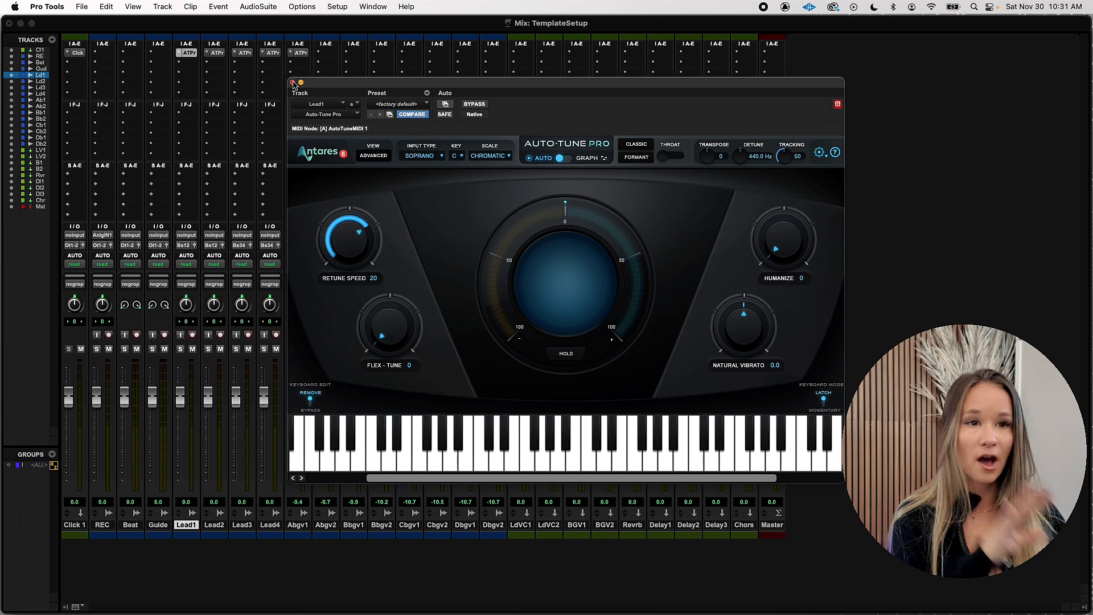
{"action": "left_click", "coordinate": [292, 83]}
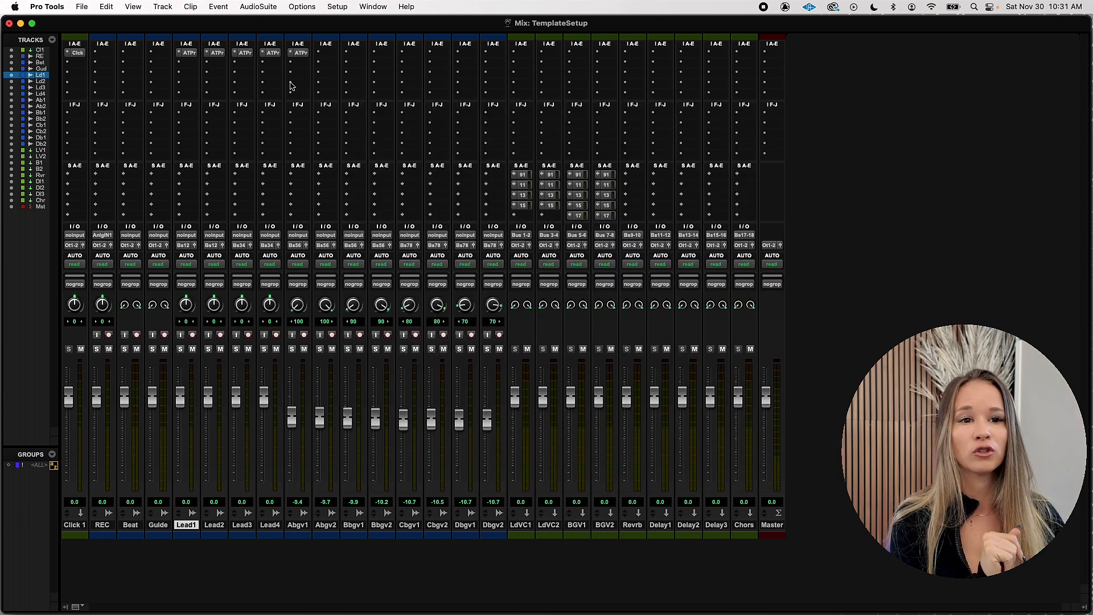
Insert the stereo DeEsser plug-in in the first insert slot of LdVC1.
{"action": "left_click", "coordinate": [242, 525]}
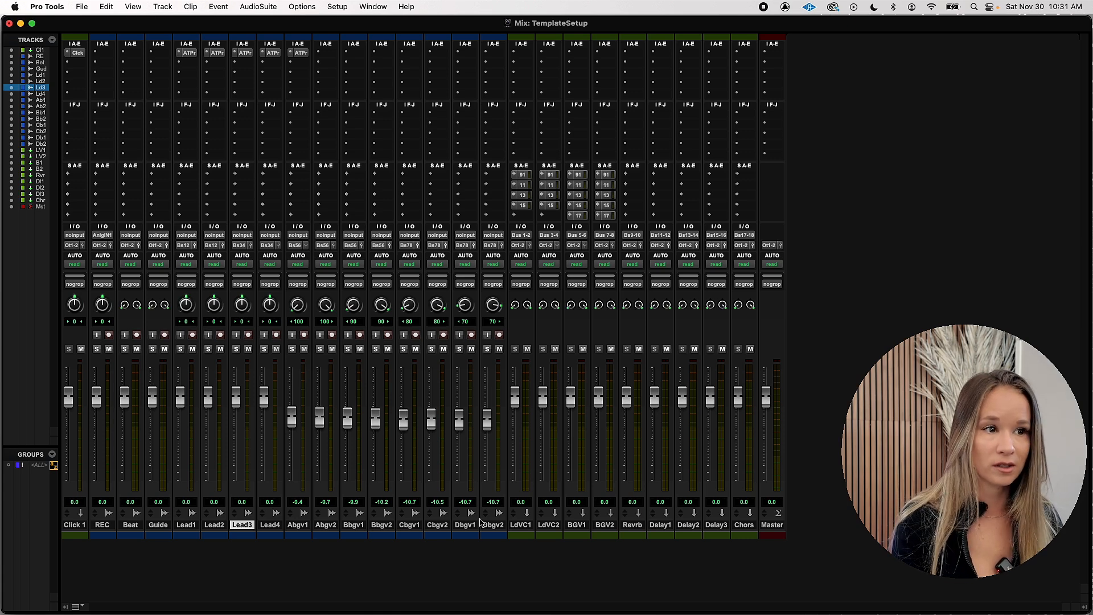
{"action": "left_click", "coordinate": [532, 526]}
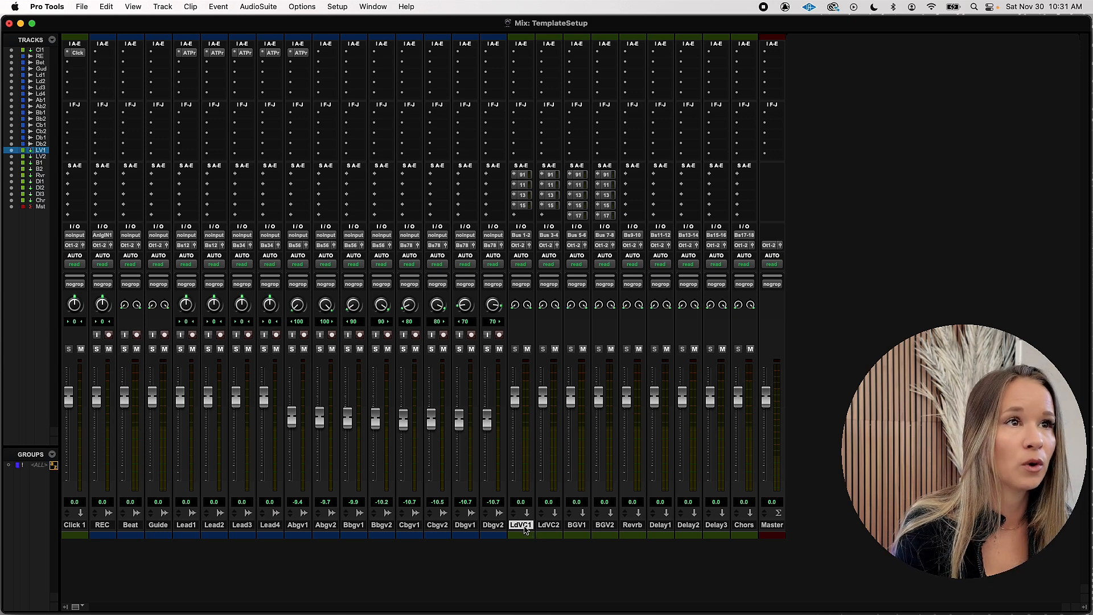
{"action": "left_click", "coordinate": [525, 58]}
{"action": "mouse_move", "coordinate": [525, 58]}
{"action": "mouse_move", "coordinate": [625, 55]}
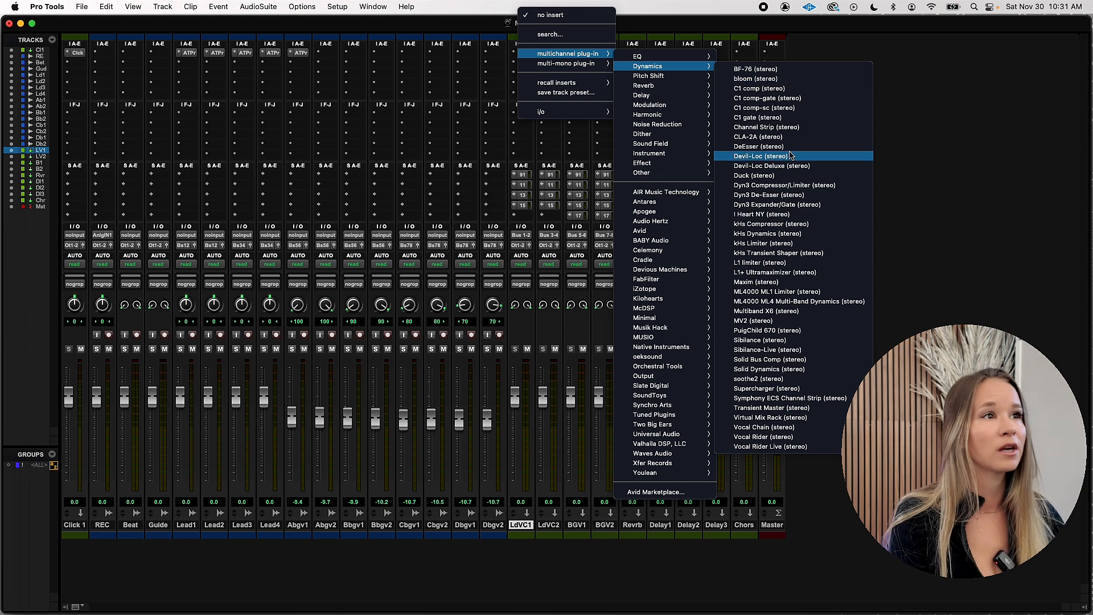
{"action": "left_click", "coordinate": [759, 147]}
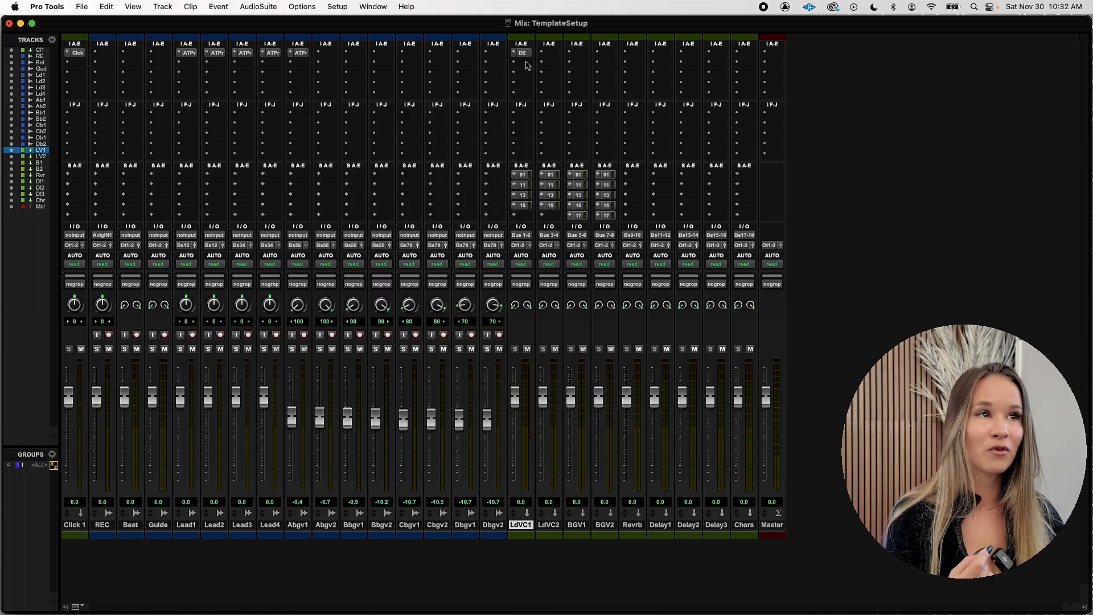
{"action": "left_click", "coordinate": [526, 63]}
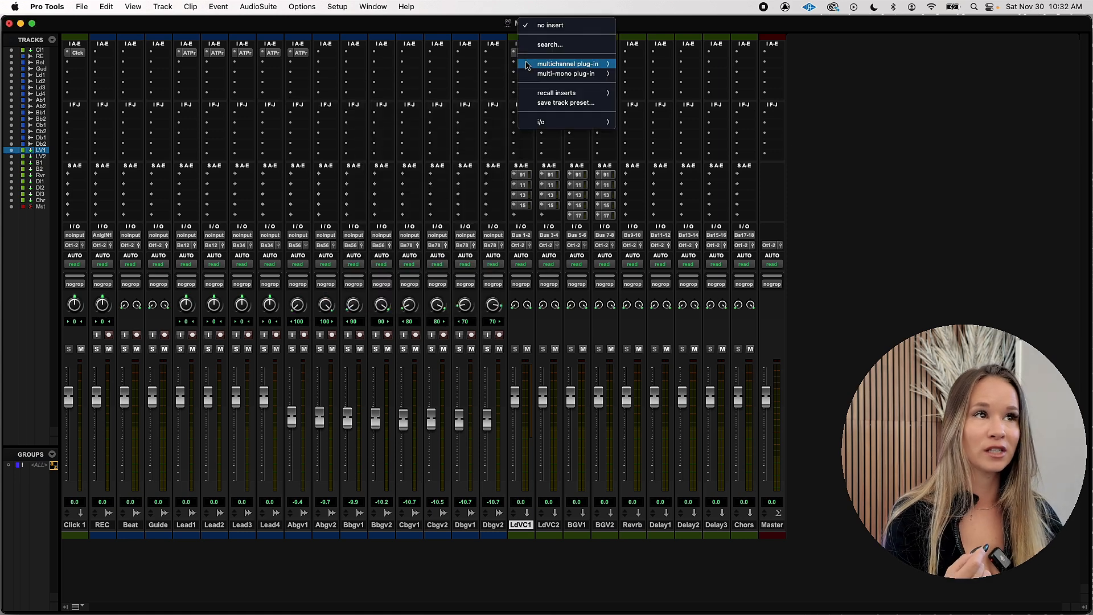
{"action": "mouse_move", "coordinate": [600, 67]}
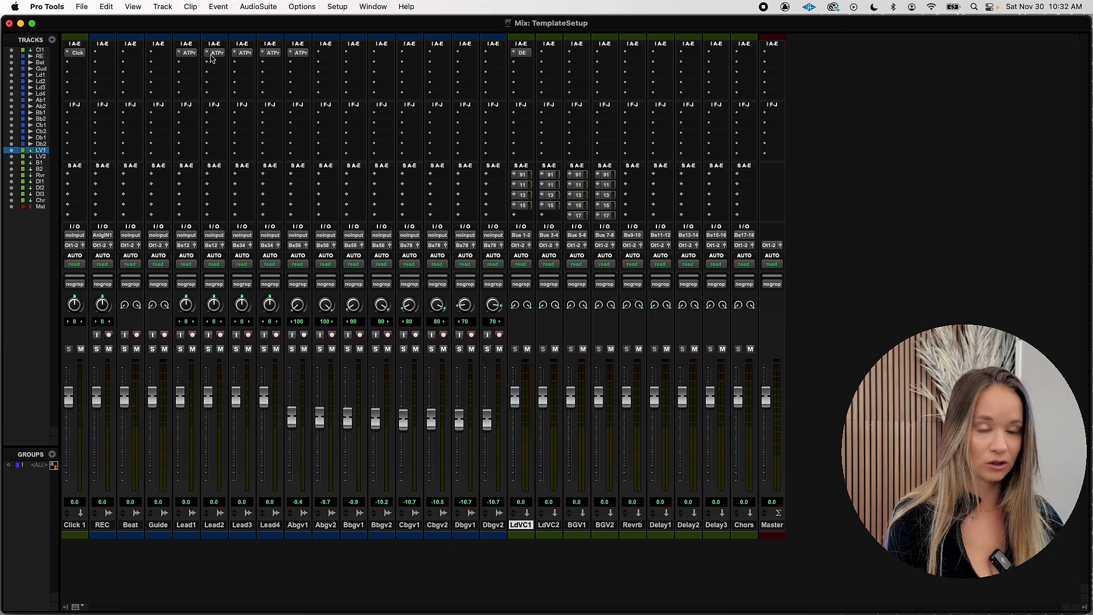
Bypass the Auto-Tune Pro inserts on Lead1, Lead2, Lead3, Lead4 and Abgv1.
{"action": "left_click", "coordinate": [188, 52], "text": "super"}
{"action": "left_click", "coordinate": [216, 53], "text": "super"}
{"action": "left_click", "coordinate": [245, 53], "text": "super"}
{"action": "left_click", "coordinate": [273, 52], "text": "super"}
{"action": "left_click", "coordinate": [300, 52], "text": "super"}
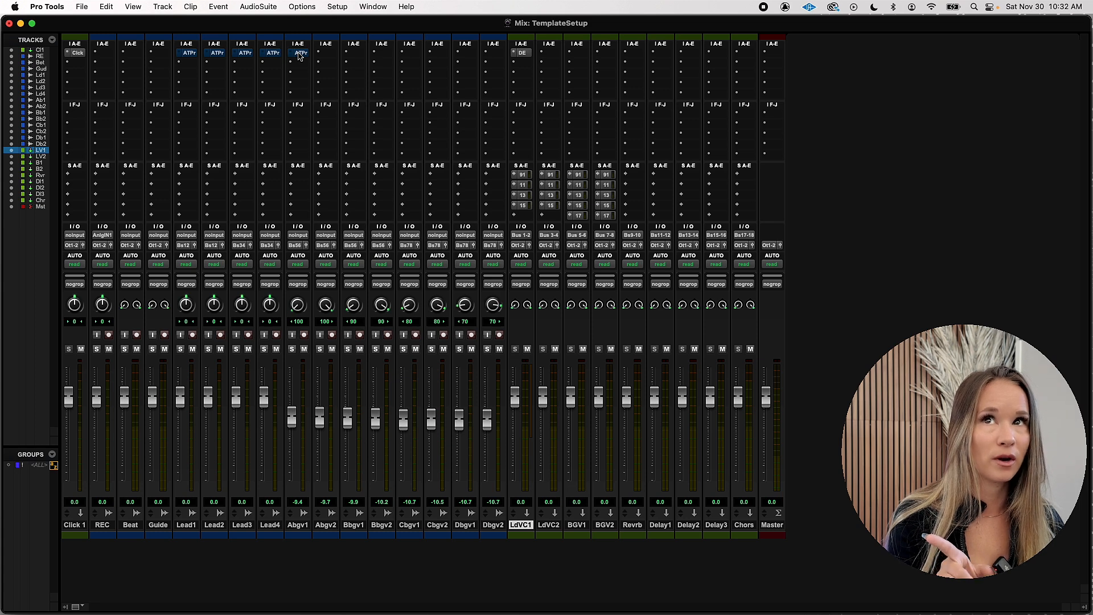
Replace the DeEsser on LdVC1 with the stereo Dyn3 De-Esser and load its Female De-Ess preset.
{"action": "left_click", "coordinate": [518, 52]}
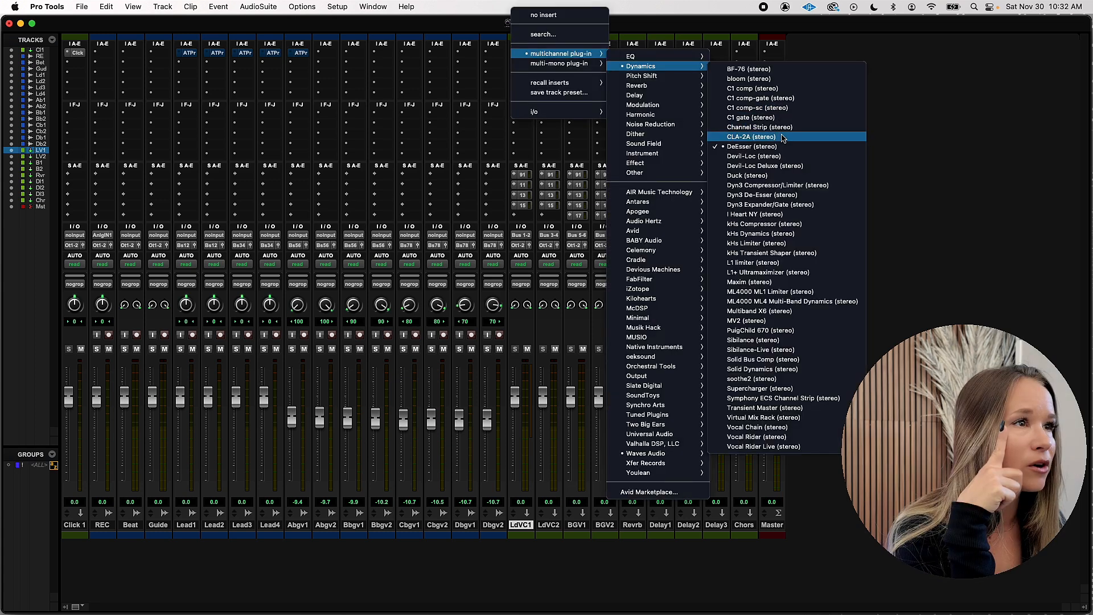
{"action": "left_click", "coordinate": [783, 197]}
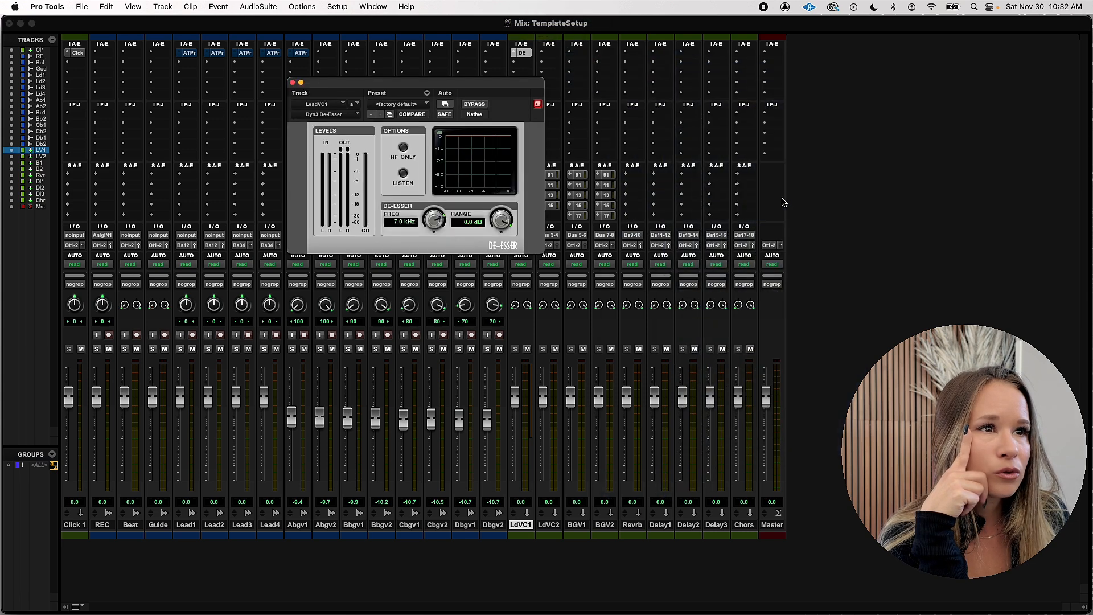
{"action": "left_click_drag", "start_coordinate": [414, 85], "coordinate": [348, 128]}
{"action": "left_click", "coordinate": [353, 148]}
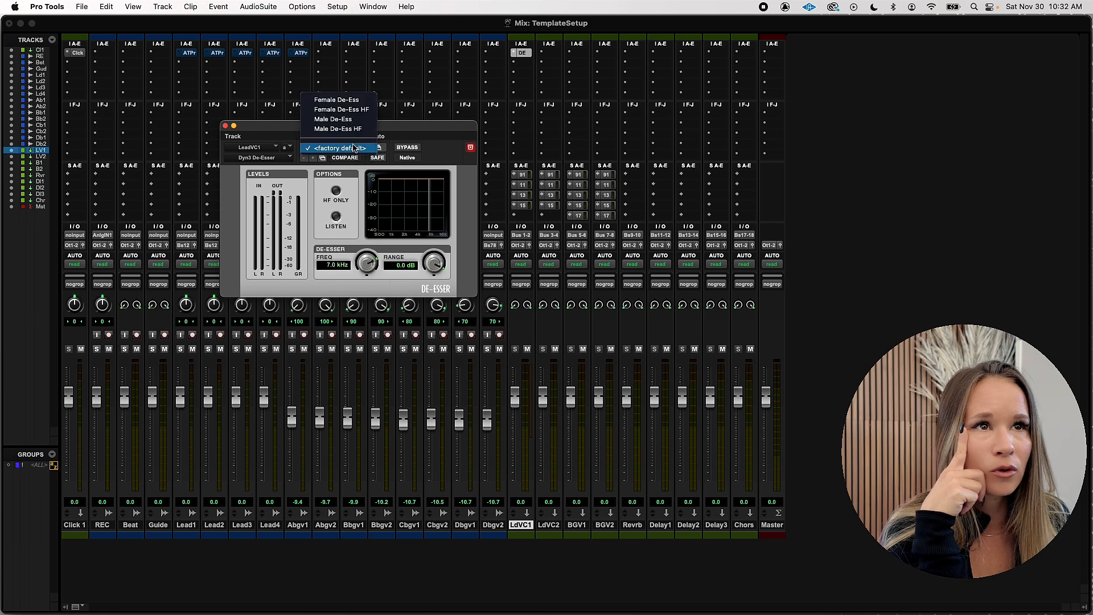
{"action": "left_click", "coordinate": [360, 102]}
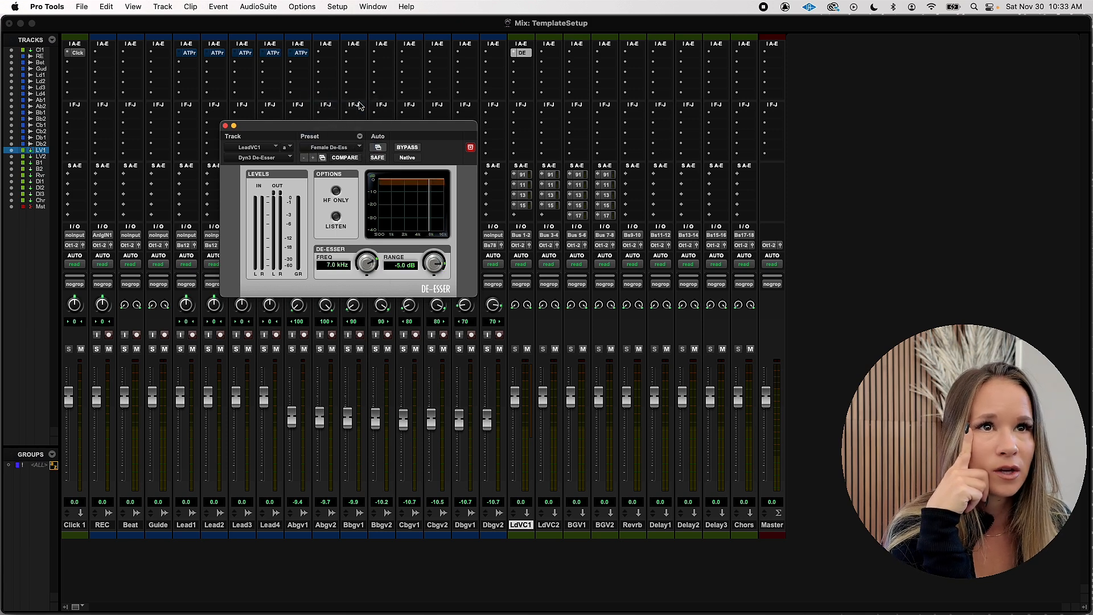
{"action": "left_click", "coordinate": [224, 126]}
Insert the stereo EQ3 7-Band in the second slot of LdVC1.
{"action": "left_click", "coordinate": [522, 61]}
{"action": "mouse_move", "coordinate": [551, 64]}
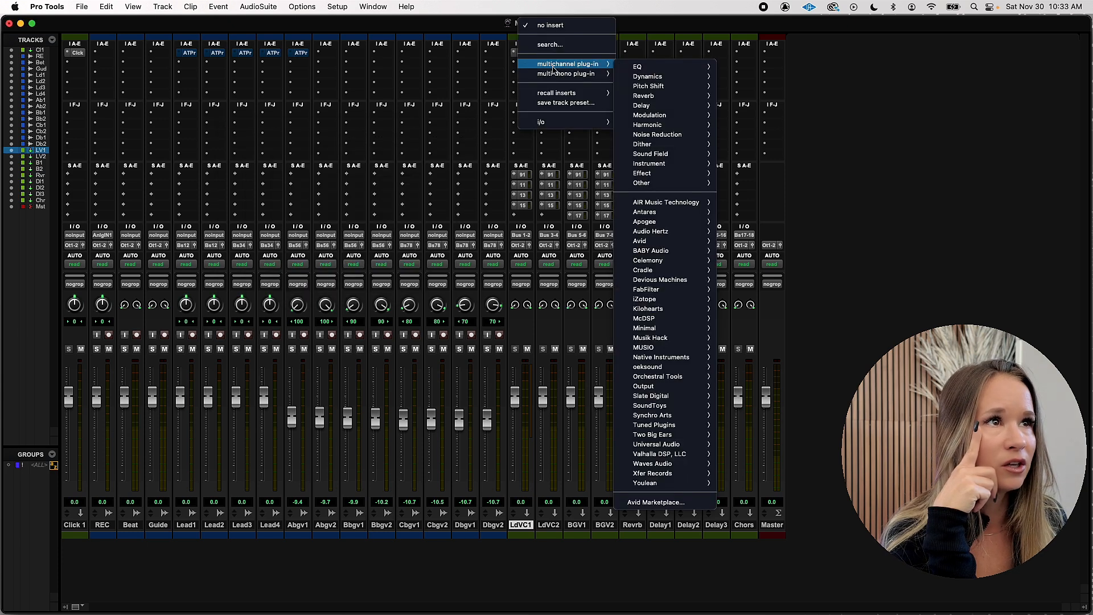
{"action": "mouse_move", "coordinate": [643, 66]}
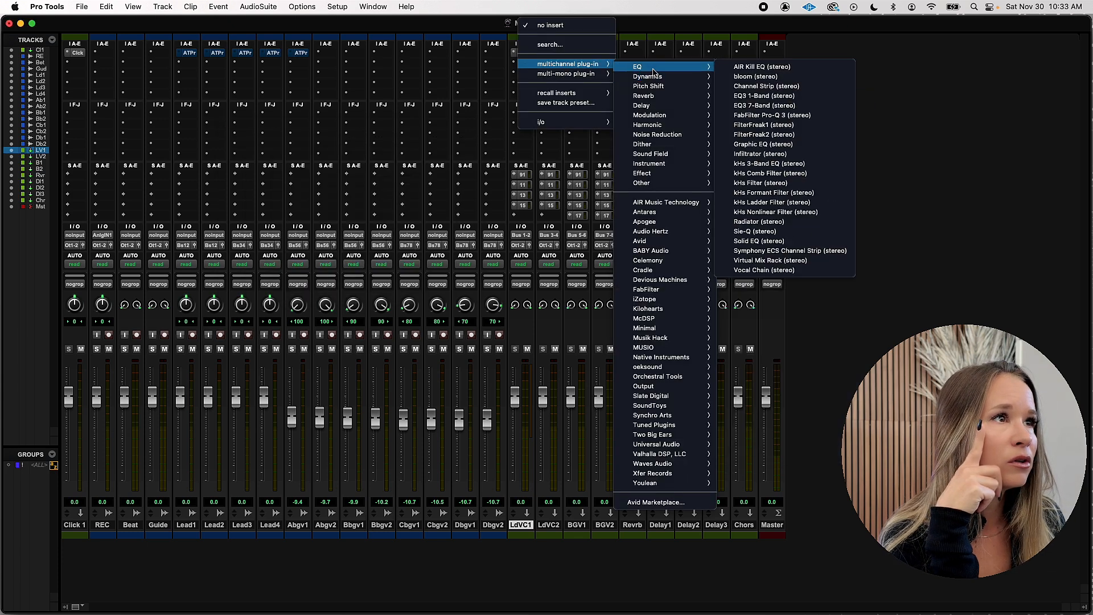
{"action": "left_click", "coordinate": [782, 105]}
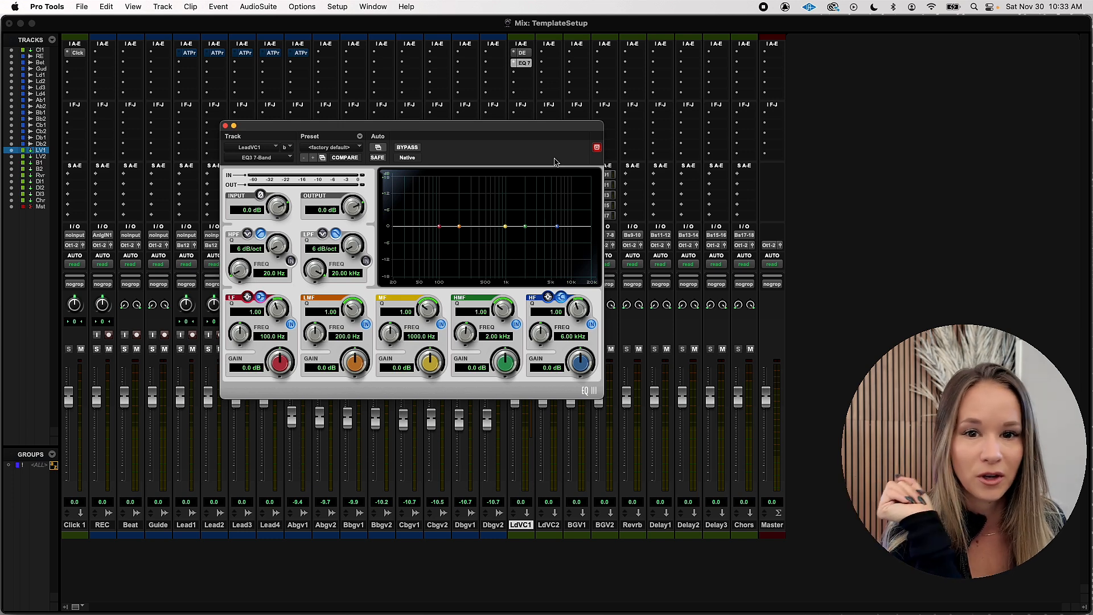
Shape LdVC1's EQ to about -2.4 dB at 98 Hz, 0.5 dB at 608 Hz, -2.4 dB at 2.8 kHz and 1.1 dB at 6.45 kHz.
{"action": "left_click_drag", "start_coordinate": [438, 227], "coordinate": [438, 233]}
{"action": "left_click_drag", "start_coordinate": [557, 227], "coordinate": [557, 207]}
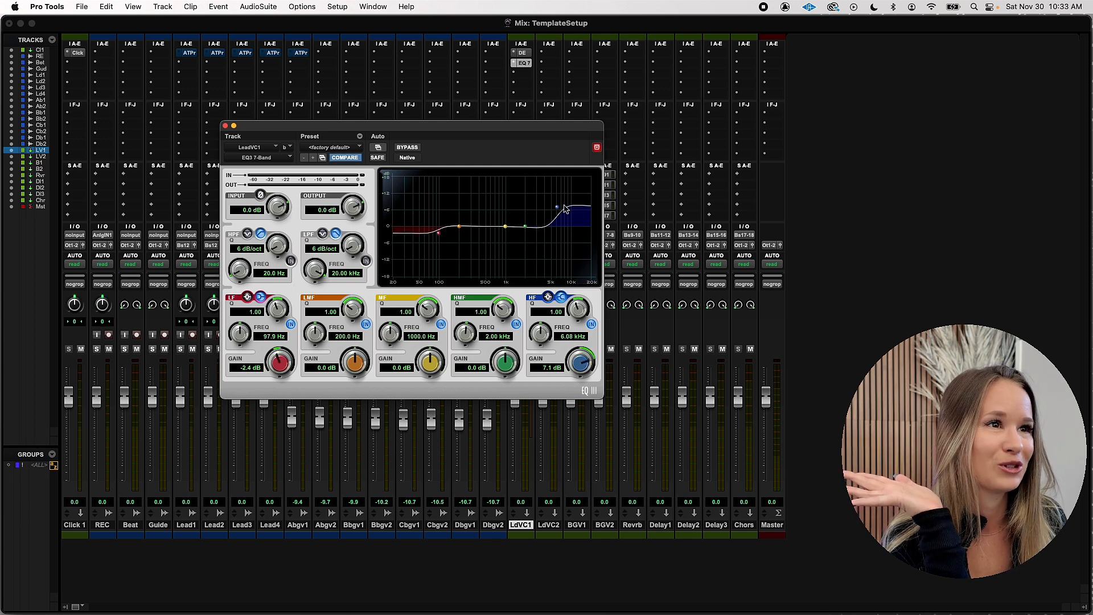
{"action": "left_click_drag", "start_coordinate": [556, 208], "coordinate": [559, 224]}
{"action": "left_click_drag", "start_coordinate": [525, 227], "coordinate": [491, 226]}
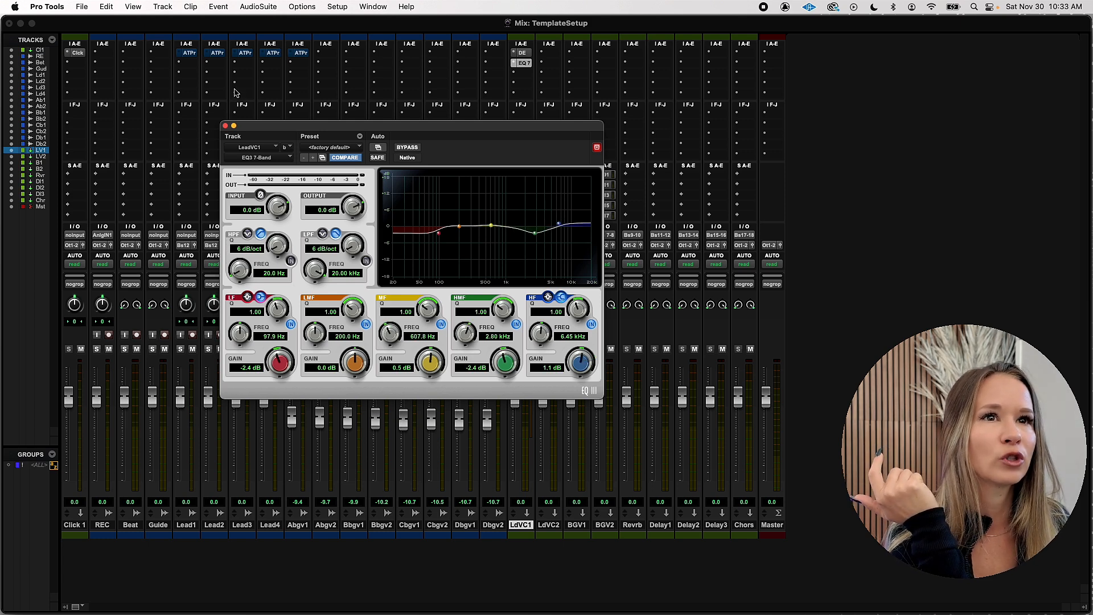
{"action": "left_click", "coordinate": [225, 126]}
Insert the stereo Dyn3 Compressor/Limiter in the third slot of LdVC1.
{"action": "left_click", "coordinate": [521, 72]}
{"action": "mouse_move", "coordinate": [567, 74]}
{"action": "mouse_move", "coordinate": [647, 86]}
{"action": "left_click", "coordinate": [819, 205]}
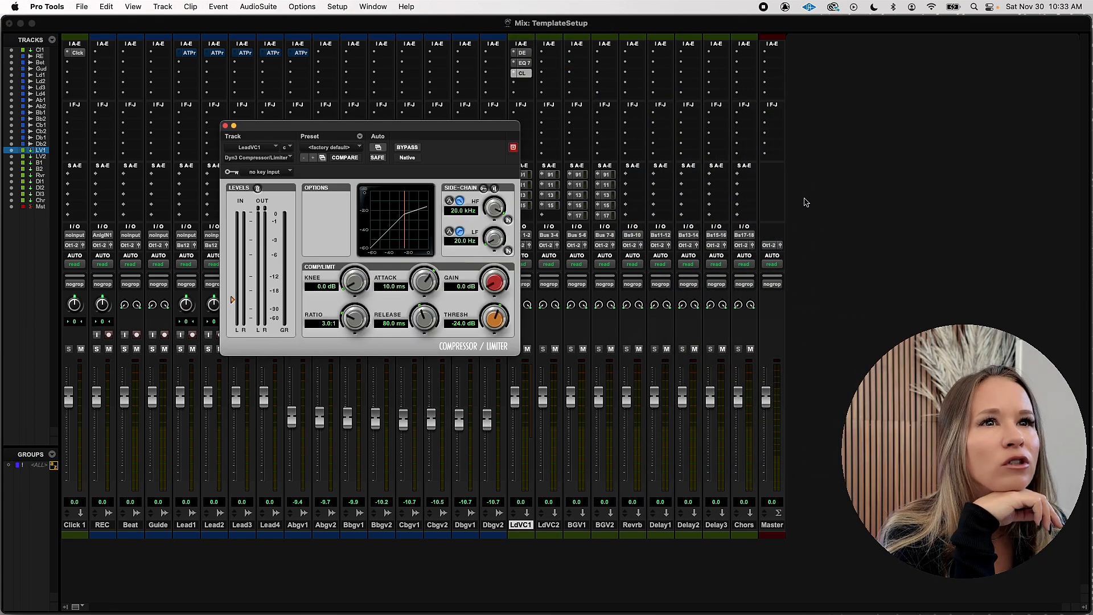
Insert the stereo kHs Limiter in the fourth slot of LdVC1 and close its window.
{"action": "left_click", "coordinate": [528, 86]}
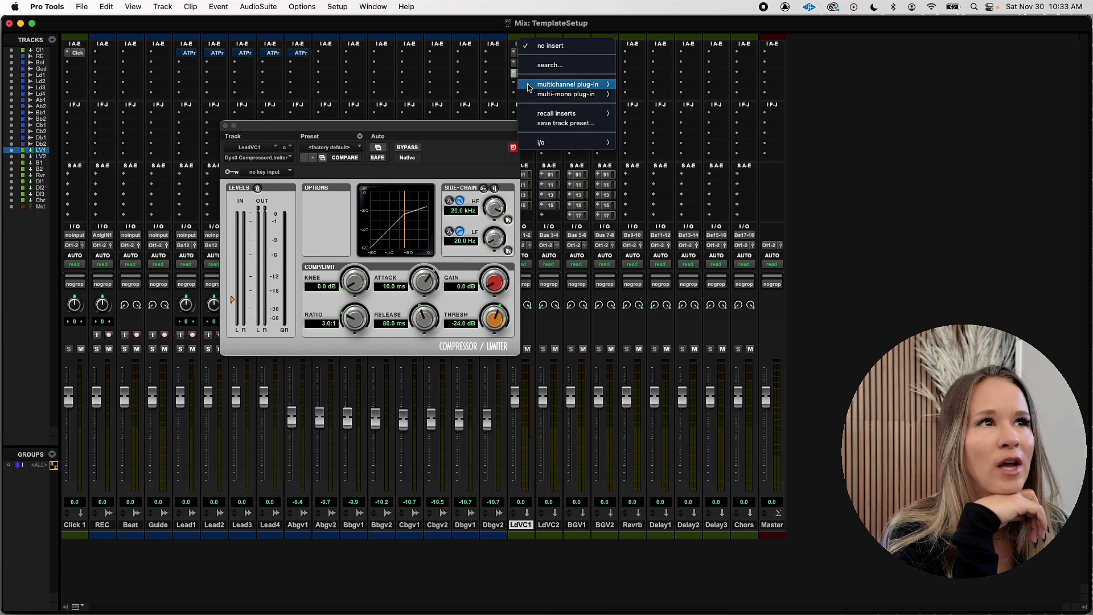
{"action": "mouse_move", "coordinate": [592, 87]}
{"action": "mouse_move", "coordinate": [660, 108]}
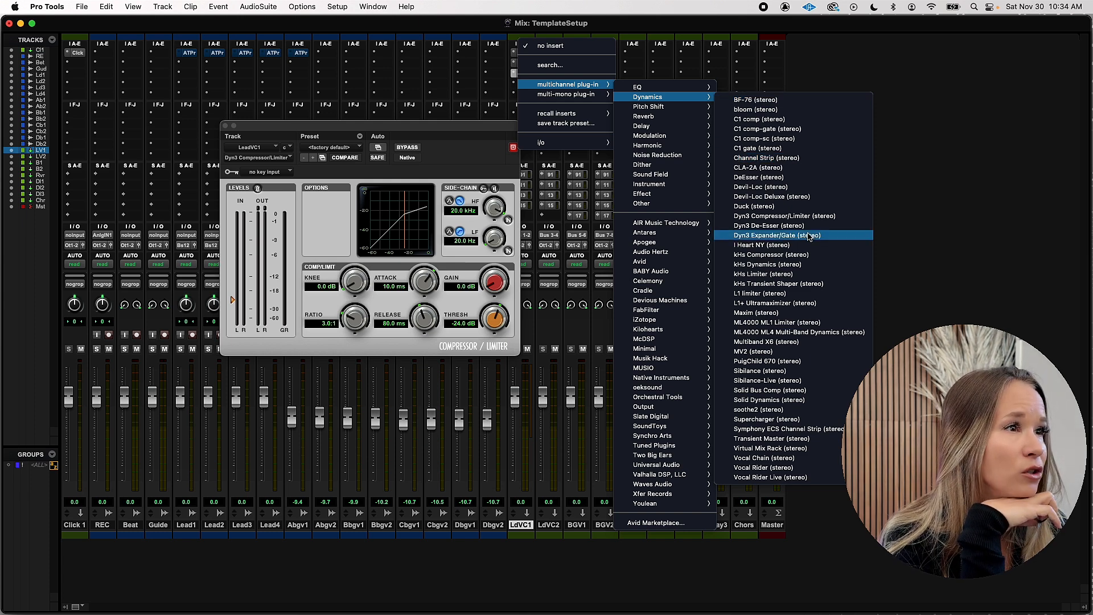
{"action": "left_click", "coordinate": [820, 275]}
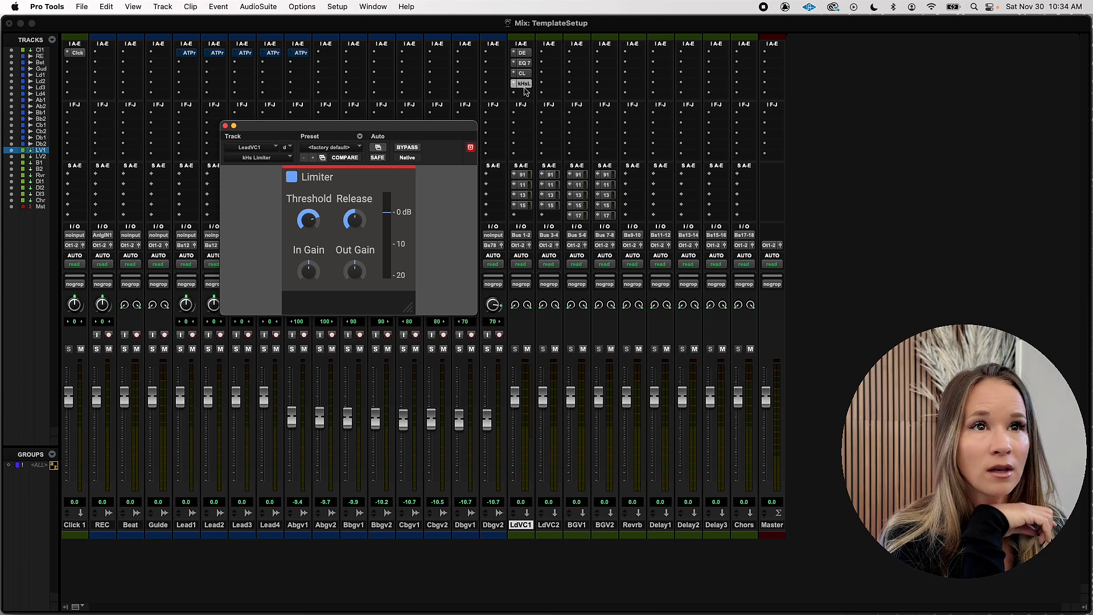
{"action": "left_click", "coordinate": [225, 126]}
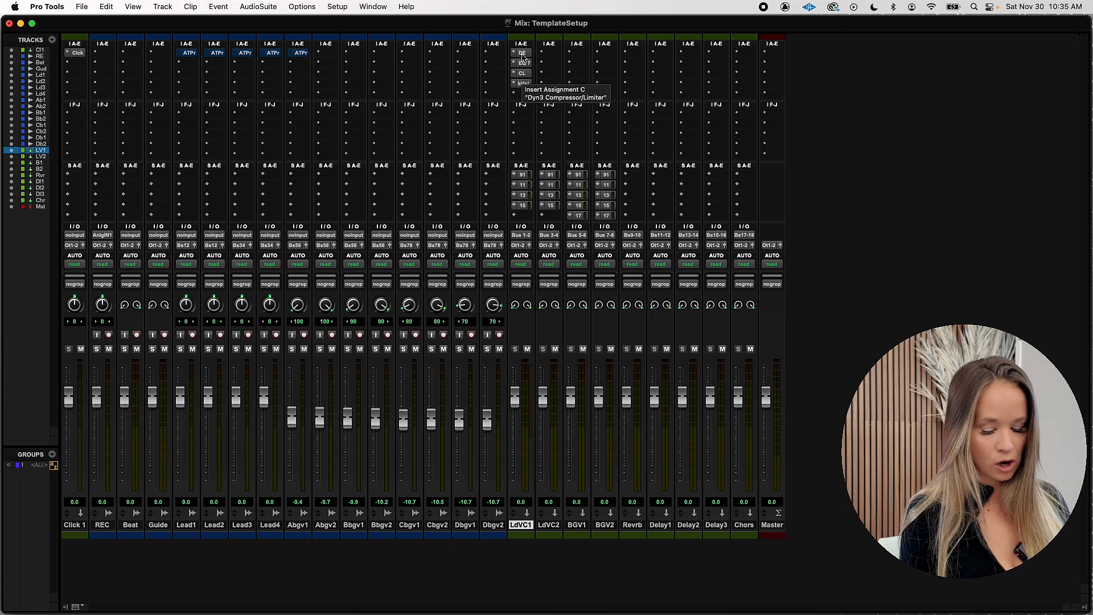
Copy LdVC1's De-Esser, EQ3 7-Band, Compressor/Limiter and kHs Limiter inserts to the same slots of LdVC2, BGV1 and BGV2.
{"action": "left_click_drag", "start_coordinate": [523, 55], "coordinate": [548, 56]}
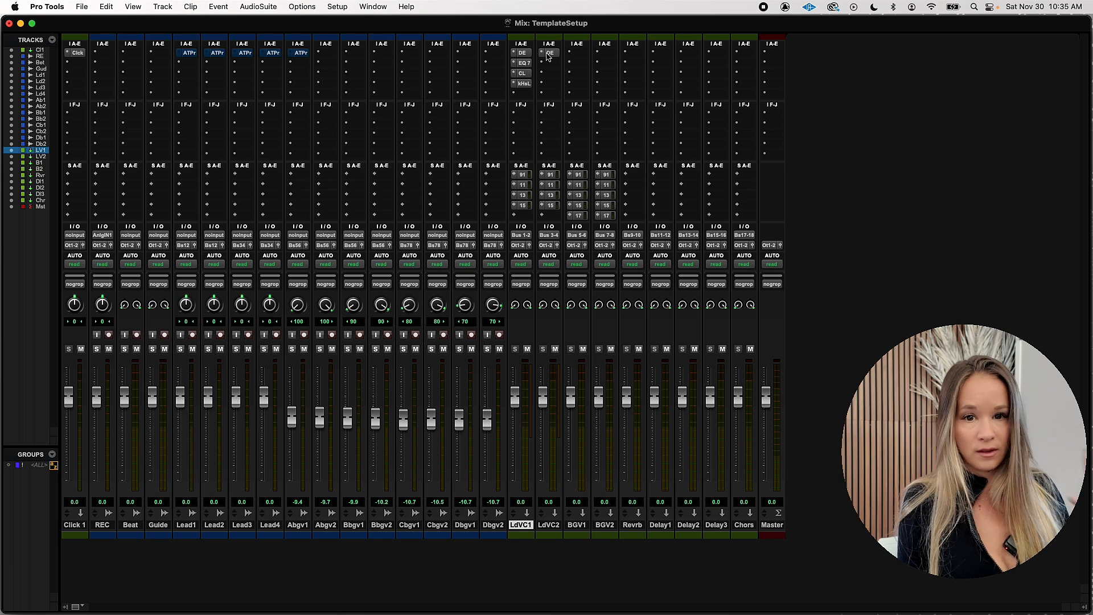
{"action": "left_click_drag", "start_coordinate": [548, 56], "coordinate": [608, 54]}
{"action": "left_click_drag", "start_coordinate": [550, 64], "coordinate": [604, 73]}
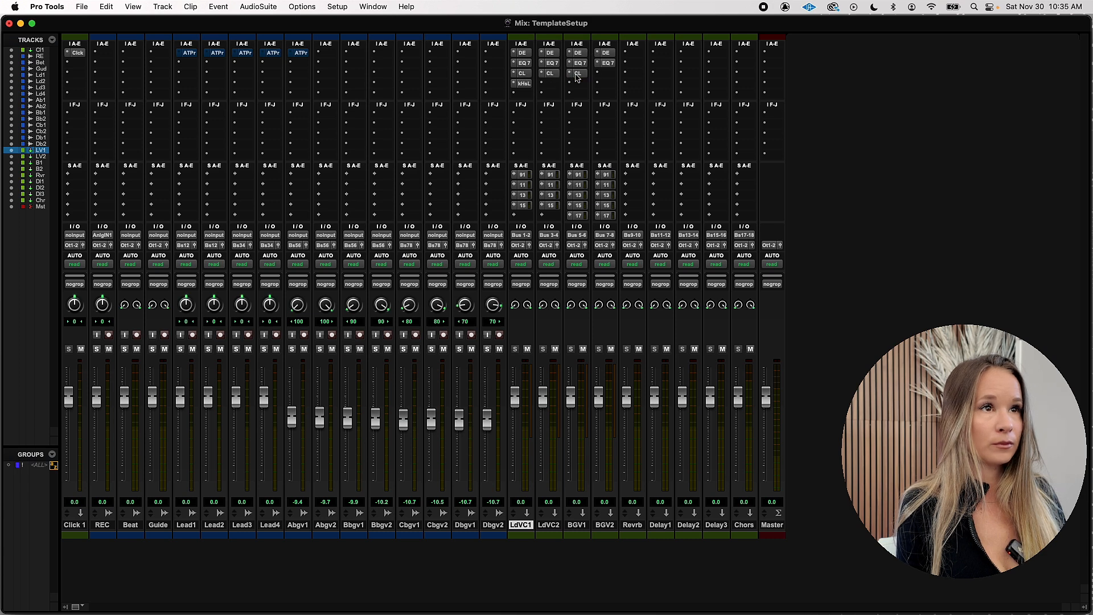
{"action": "left_click_drag", "start_coordinate": [522, 84], "coordinate": [550, 86]}
{"action": "left_click_drag", "start_coordinate": [550, 83], "coordinate": [605, 90]}
Insert the stereo AIR Reverb in the first slot of the Reverb track.
{"action": "left_click", "coordinate": [638, 526]}
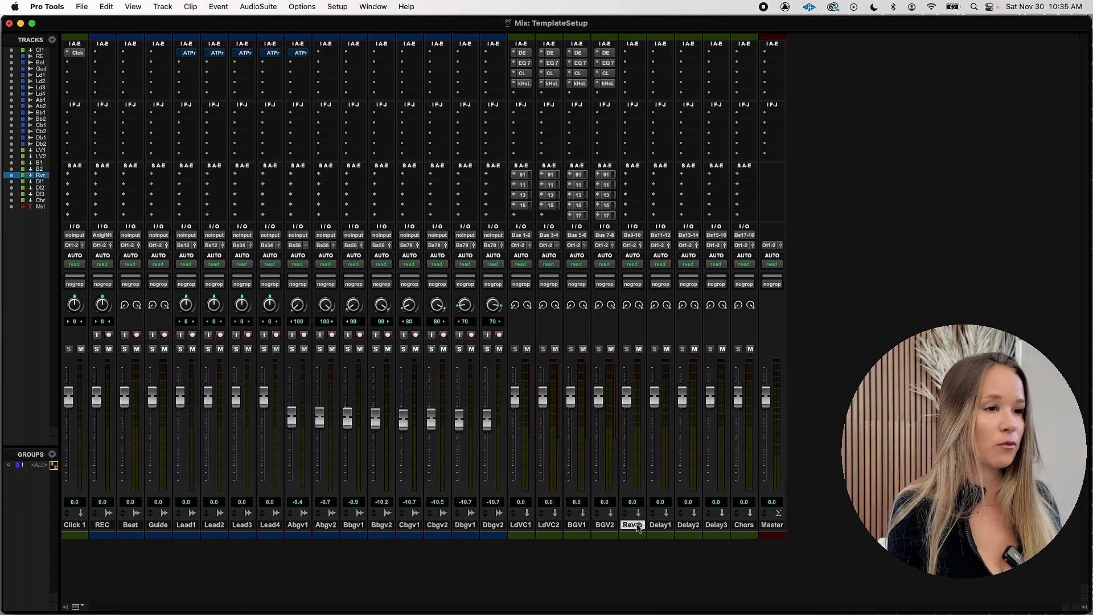
{"action": "left_click", "coordinate": [636, 52]}
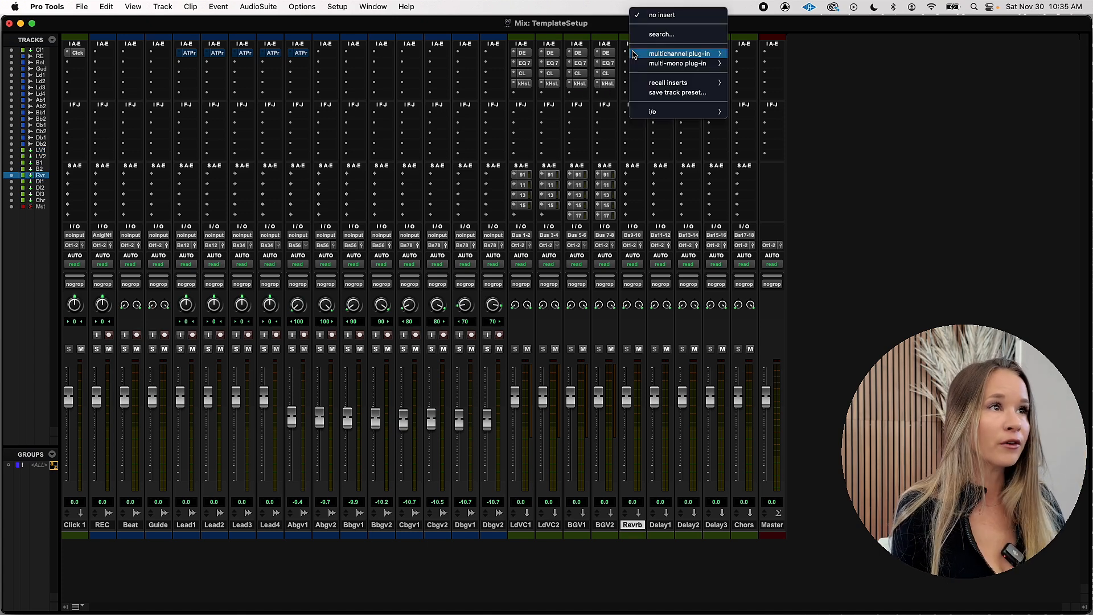
{"action": "mouse_move", "coordinate": [664, 54]}
{"action": "mouse_move", "coordinate": [749, 61]}
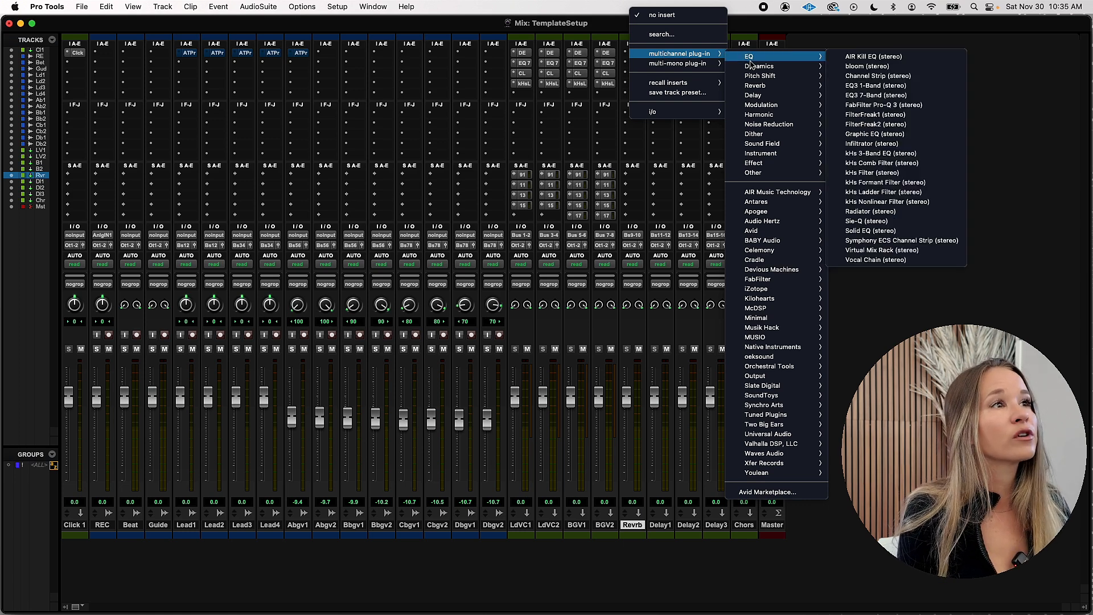
{"action": "mouse_move", "coordinate": [768, 85]}
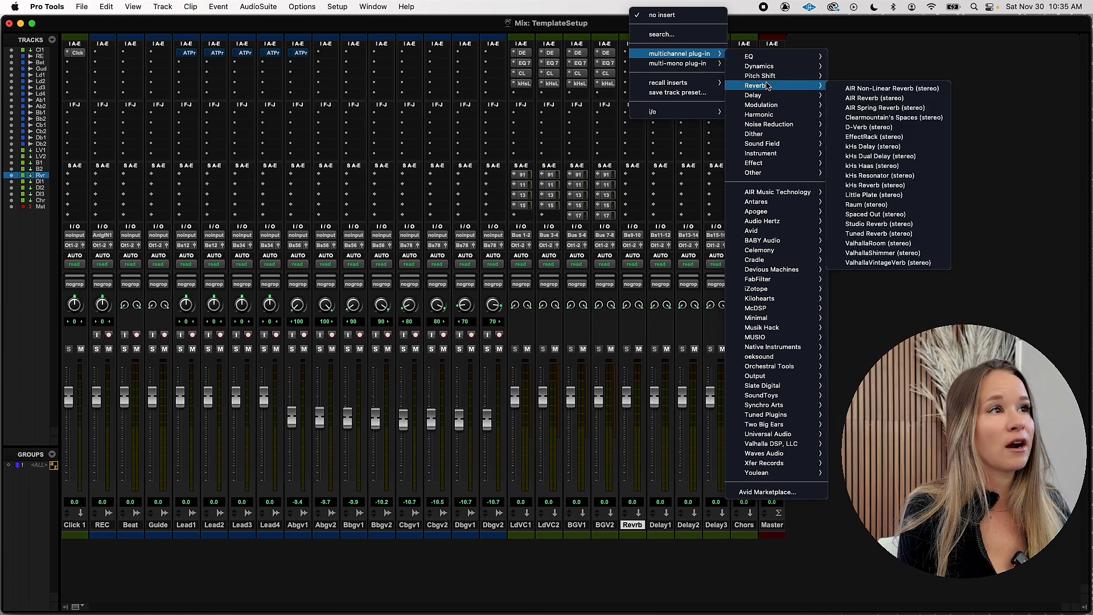
{"action": "left_click", "coordinate": [937, 99]}
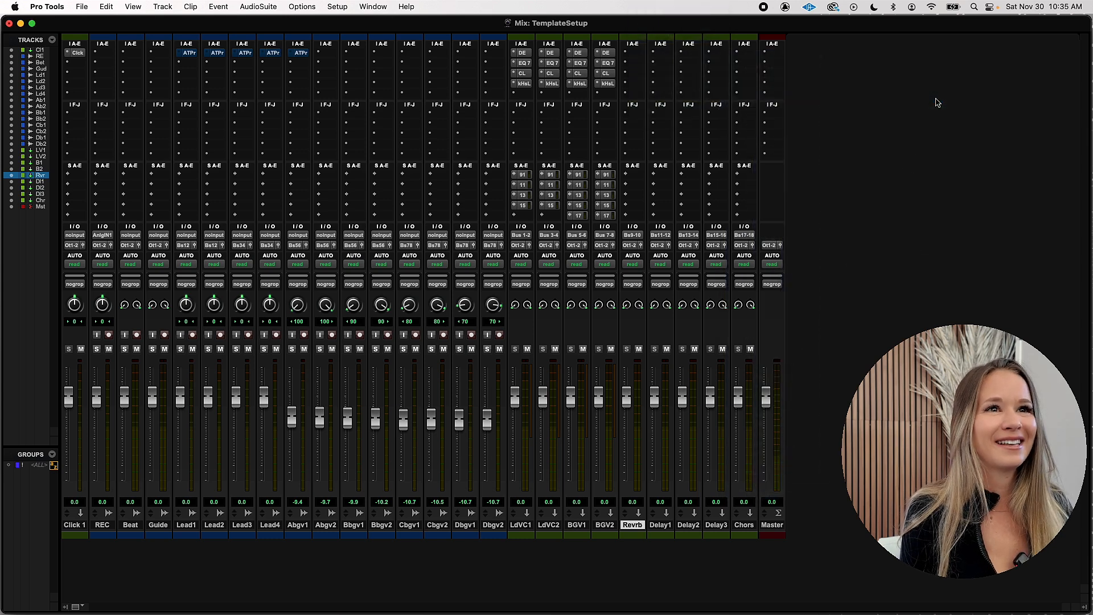
Load the 11 Cathedral preset in AIR Reverb and set the reverb time to about 5.2 s.
{"action": "left_click", "coordinate": [337, 150]}
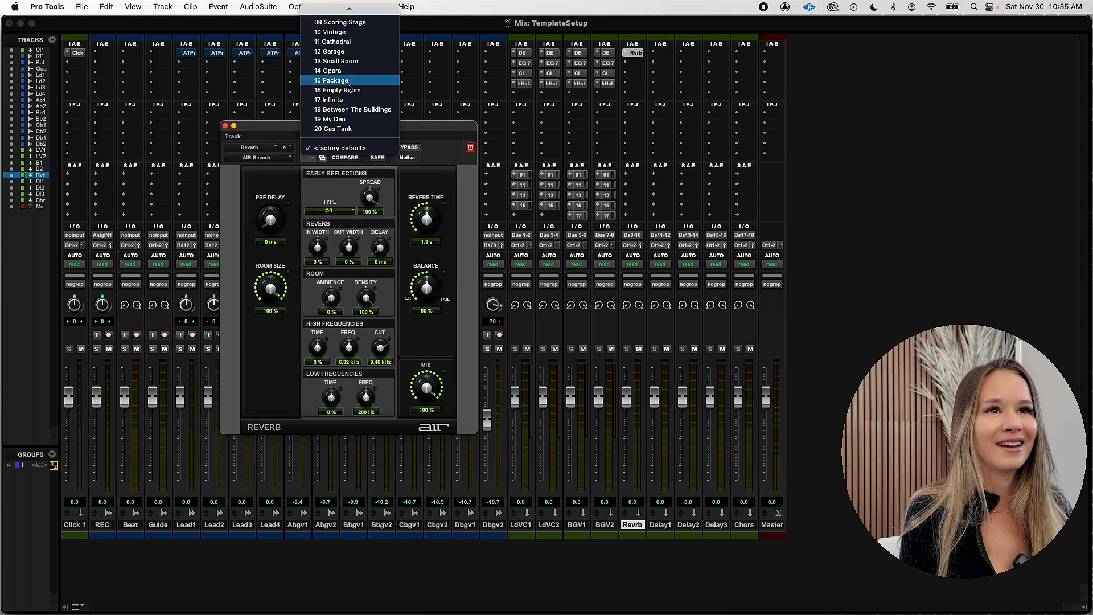
{"action": "left_click", "coordinate": [342, 42]}
{"action": "left_click_drag", "start_coordinate": [439, 217], "coordinate": [438, 248]}
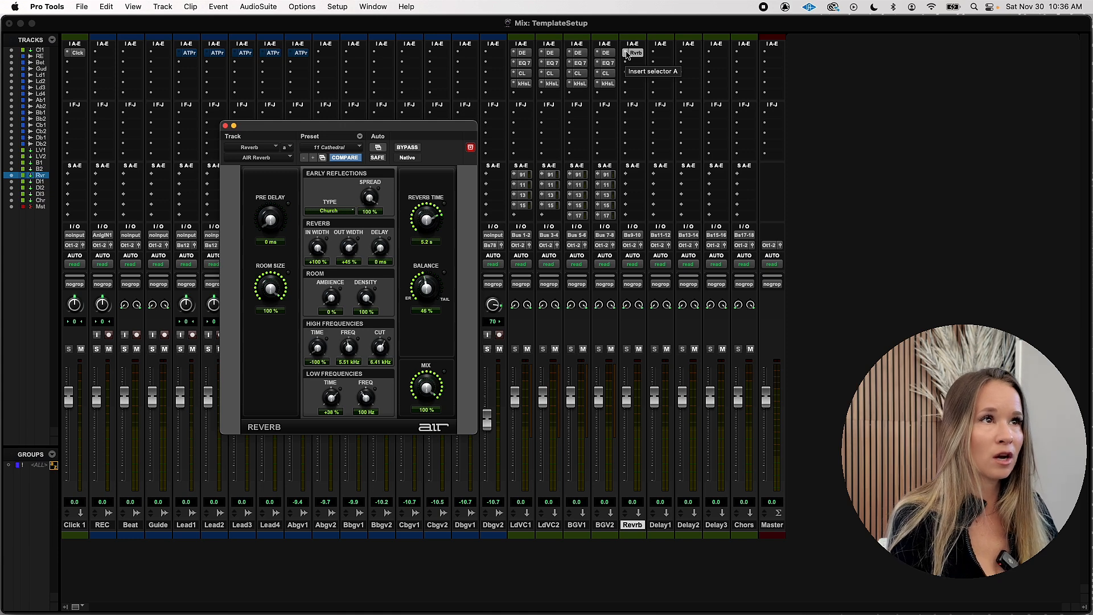
Replace AIR Reverb on the Reverb track with the stereo D-Verb and load the Large Church preset.
{"action": "left_click", "coordinate": [627, 55]}
{"action": "mouse_move", "coordinate": [775, 86]}
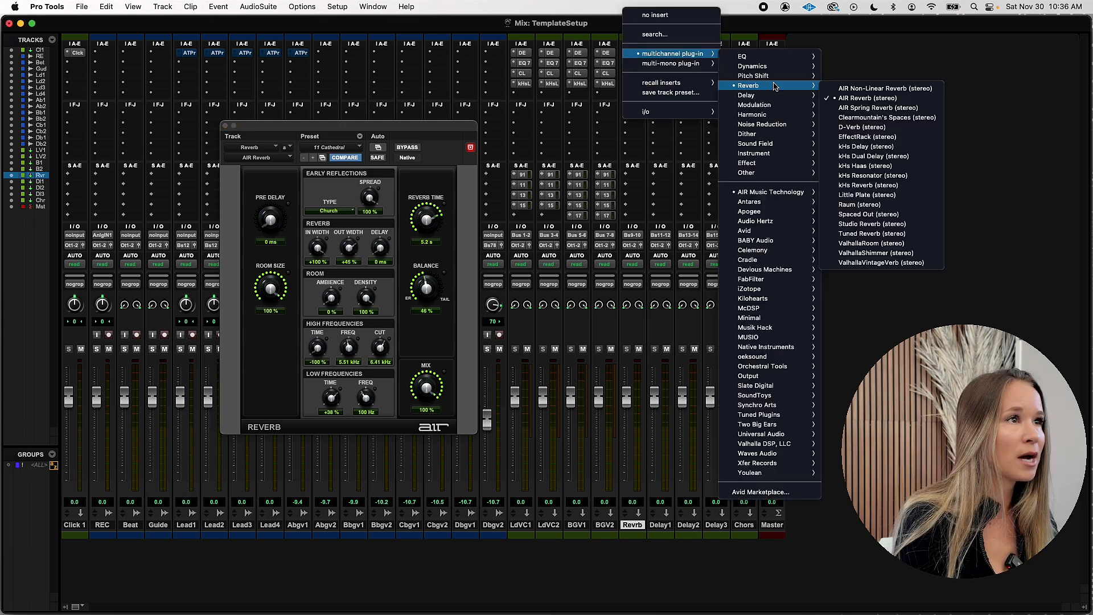
{"action": "left_click", "coordinate": [906, 128]}
{"action": "left_click", "coordinate": [340, 147]}
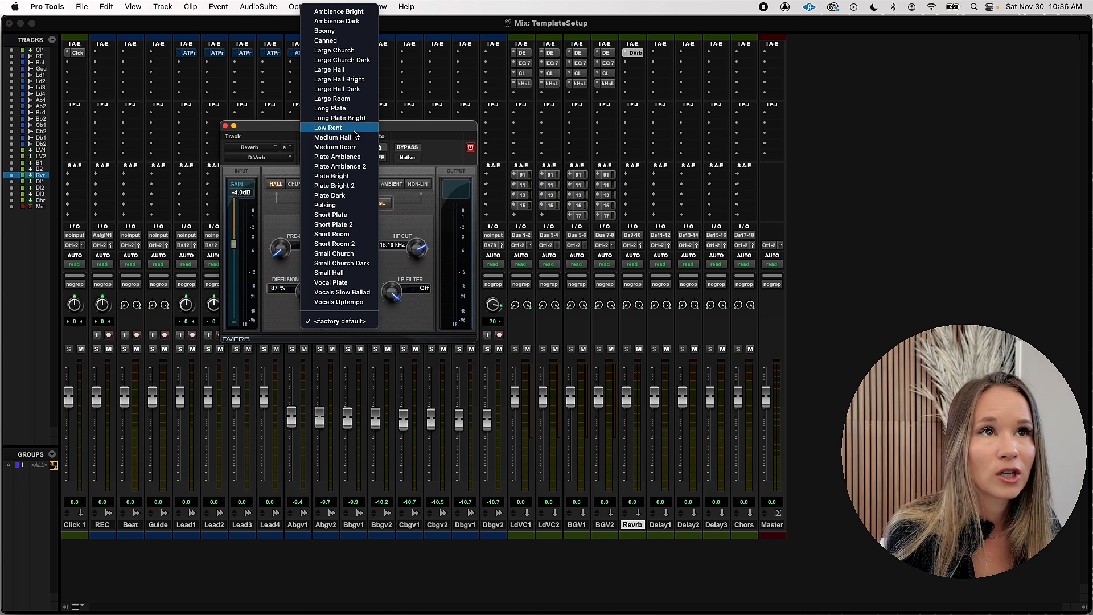
{"action": "left_click", "coordinate": [363, 53]}
Insert the stereo BBD Delay in the first slot of Delay1 and sync its delay time to an eighth note.
{"action": "left_click", "coordinate": [661, 52]}
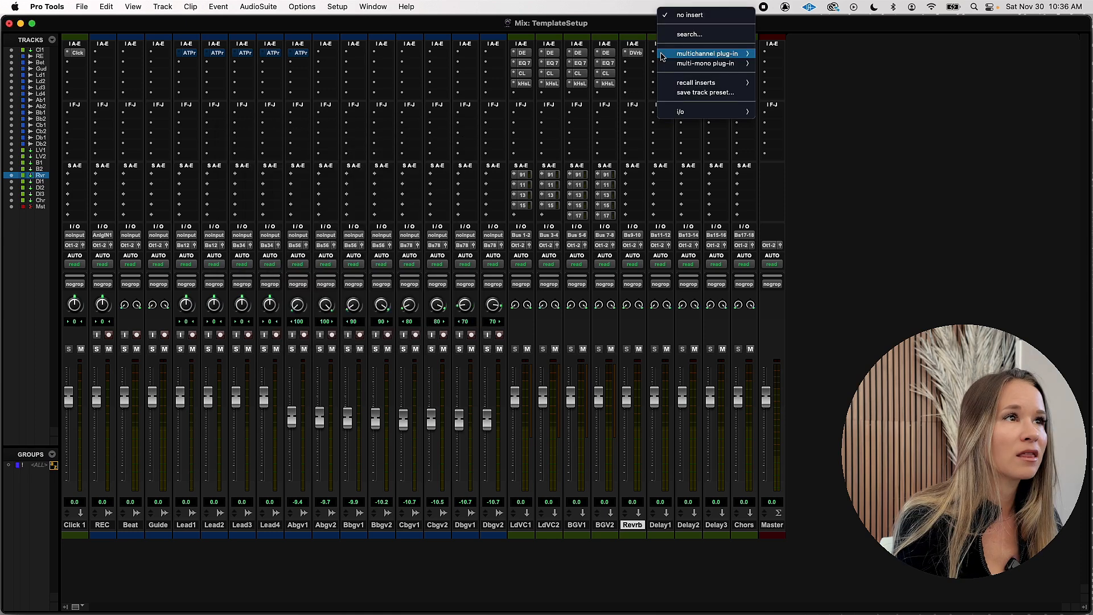
{"action": "mouse_move", "coordinate": [706, 54]}
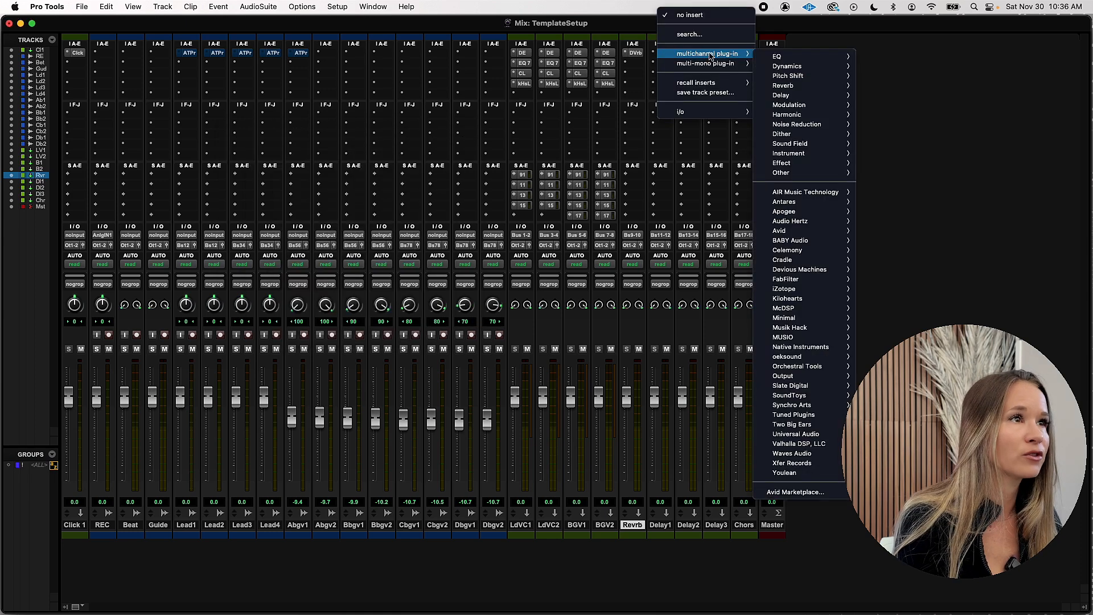
{"action": "mouse_move", "coordinate": [797, 95]}
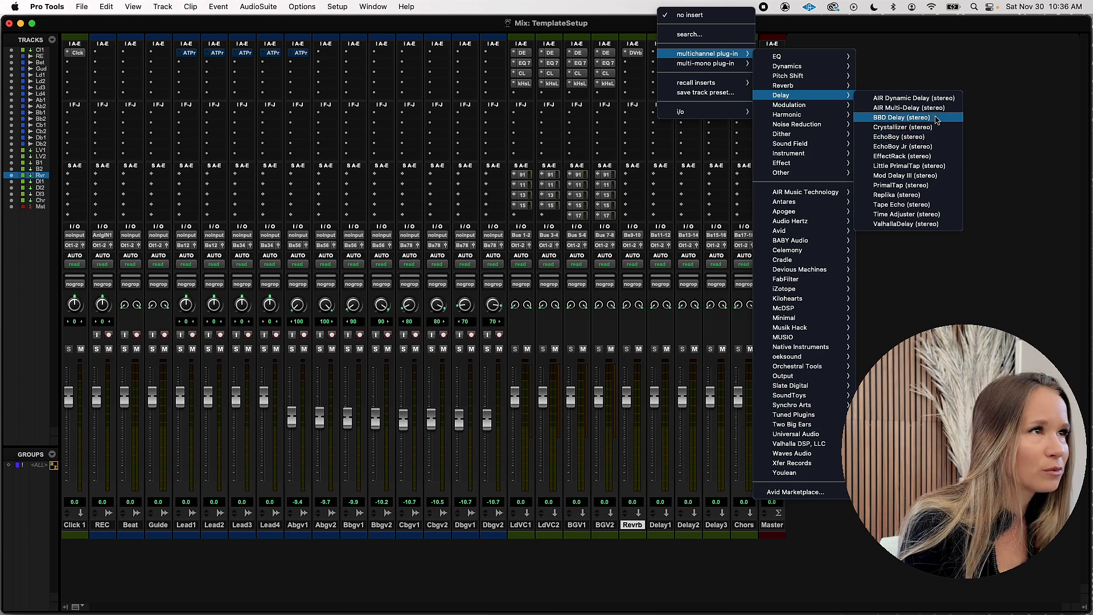
{"action": "left_click", "coordinate": [934, 118]}
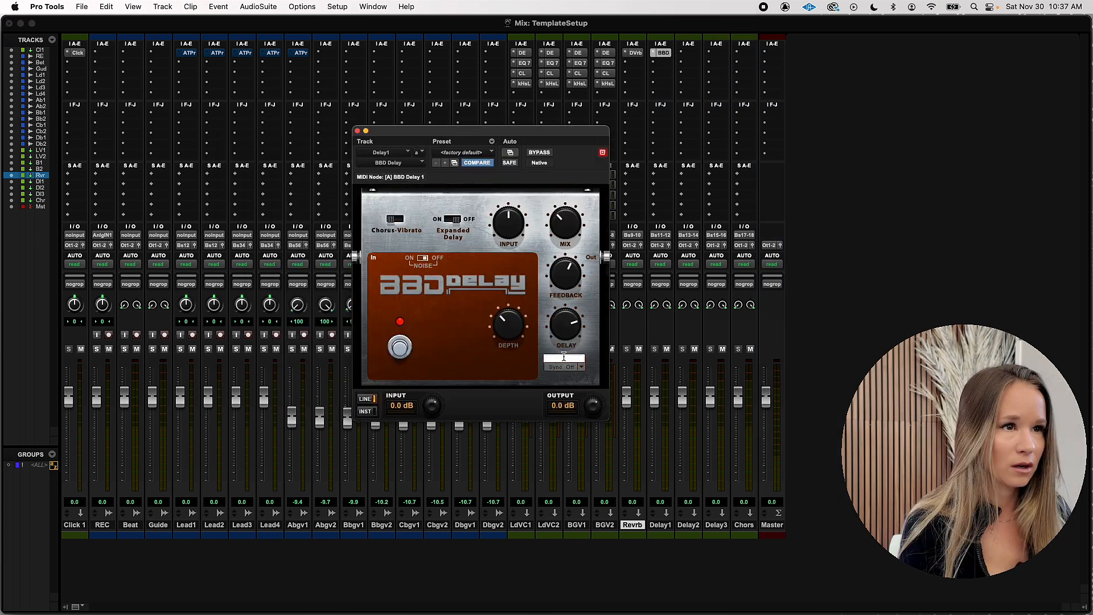
{"action": "key", "text": "Return"}
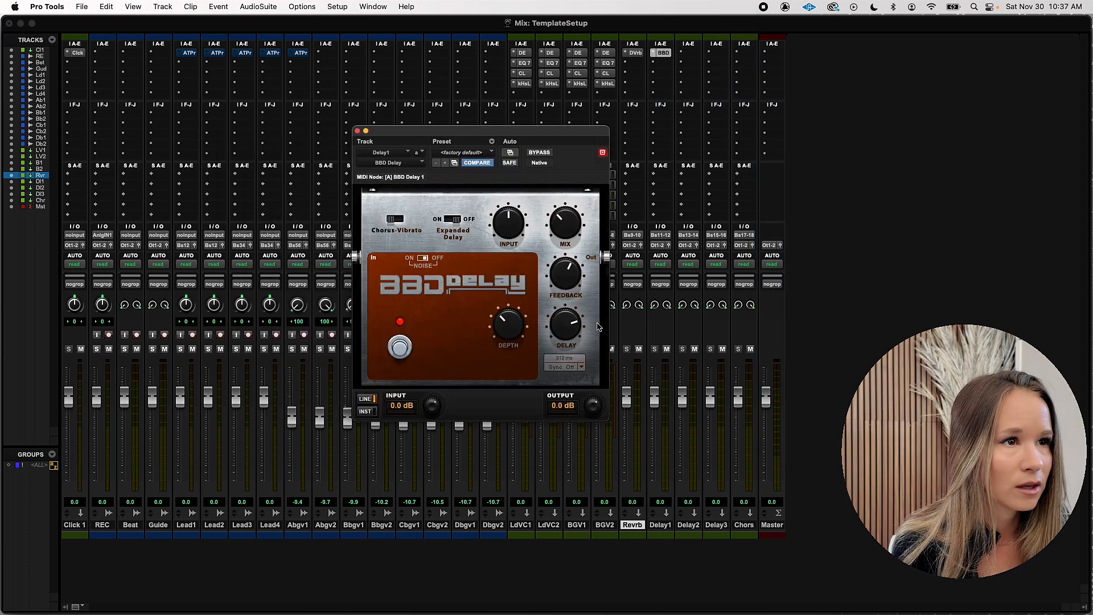
{"action": "left_click", "coordinate": [580, 368]}
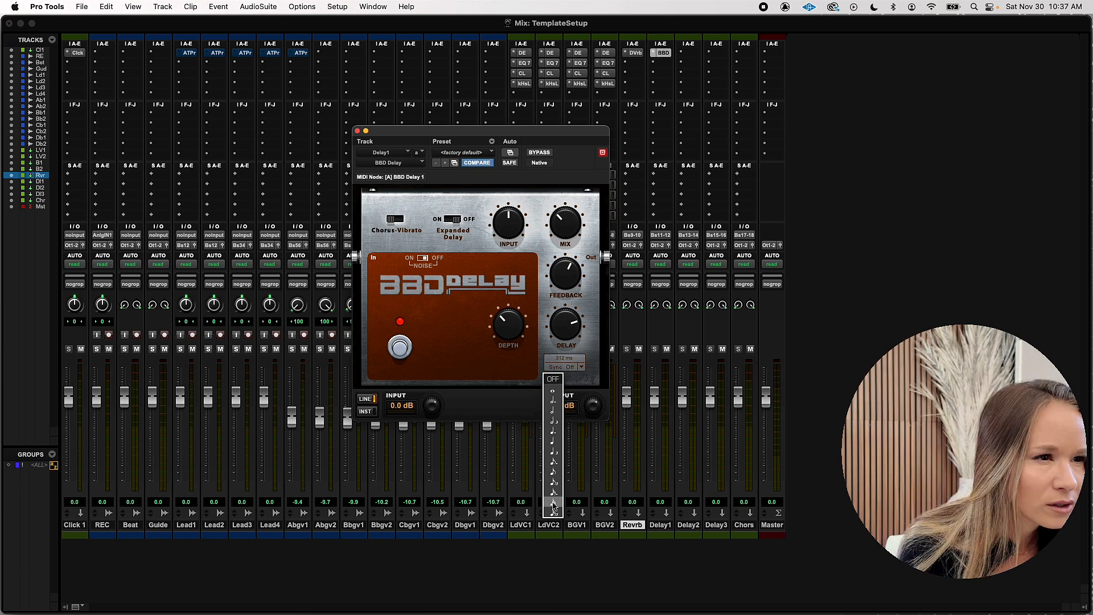
{"action": "left_click", "coordinate": [553, 472]}
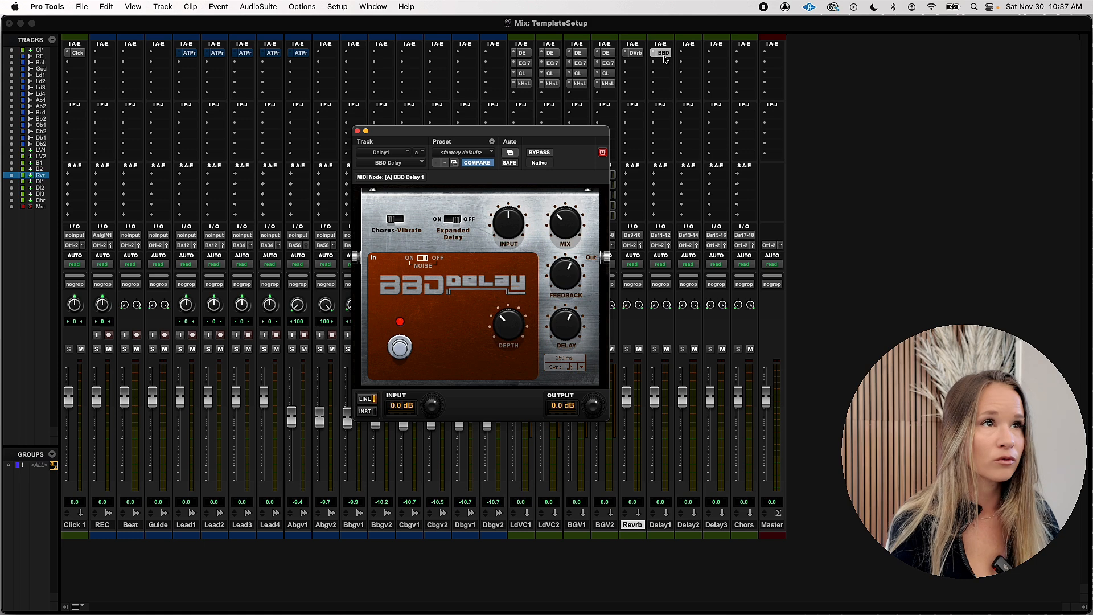
Copy Delay1's BBD Delay to Delay2 and Delay3, and sync Delay2's delay time to a quarter note.
{"action": "left_click_drag", "start_coordinate": [665, 54], "coordinate": [692, 60]}
{"action": "left_click", "coordinate": [691, 54]}
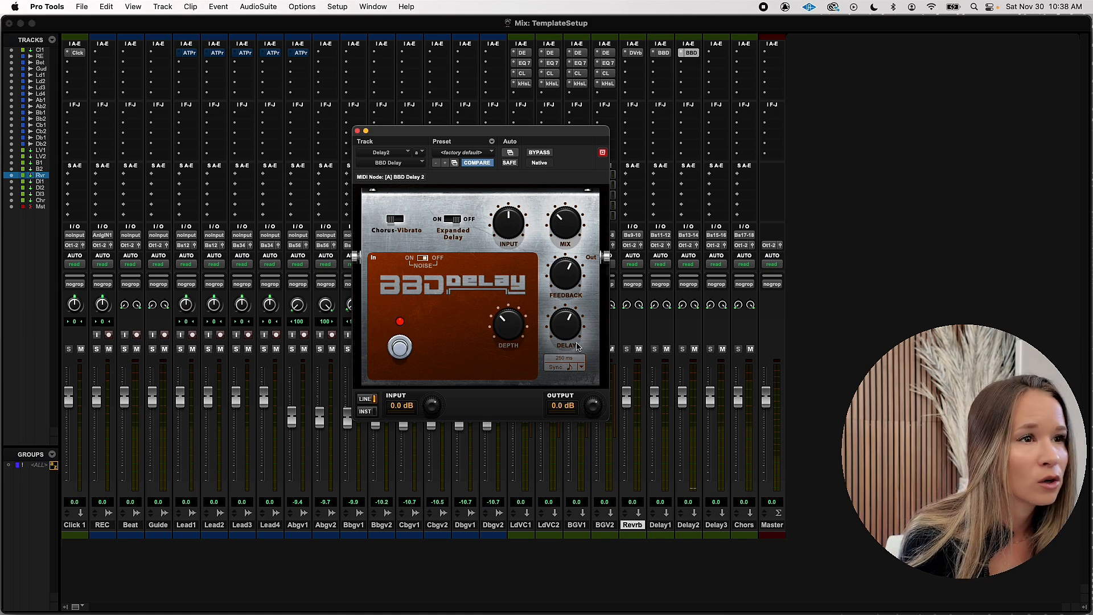
{"action": "left_click", "coordinate": [582, 367]}
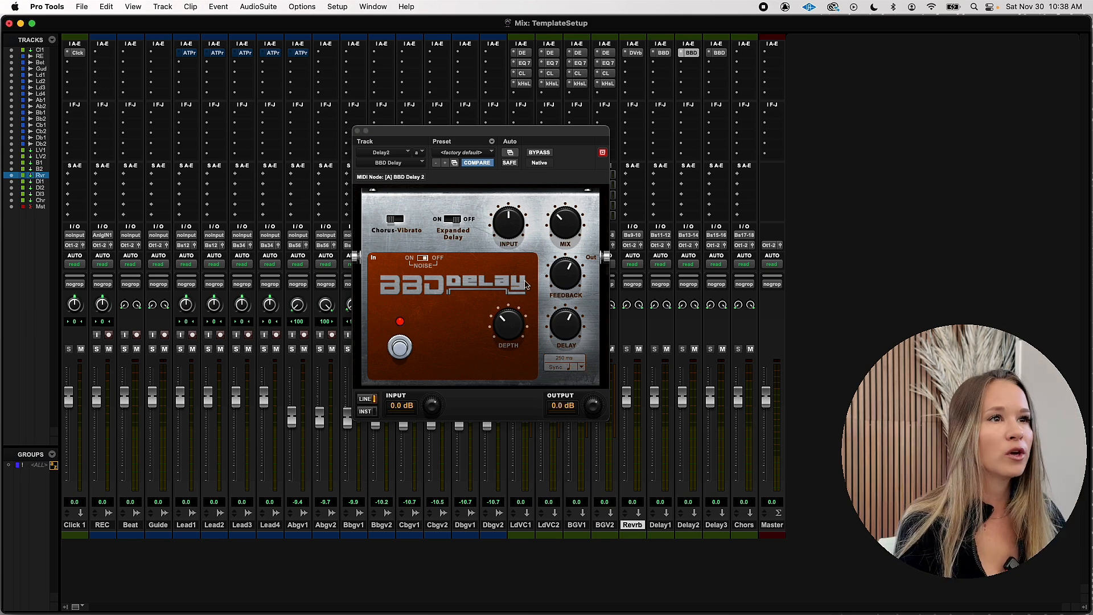
Turn the BBD Delay mix fully up on Delay2, Delay1 and Delay3, and close the plug-in window.
{"action": "left_click_drag", "start_coordinate": [565, 223], "coordinate": [564, 184]}
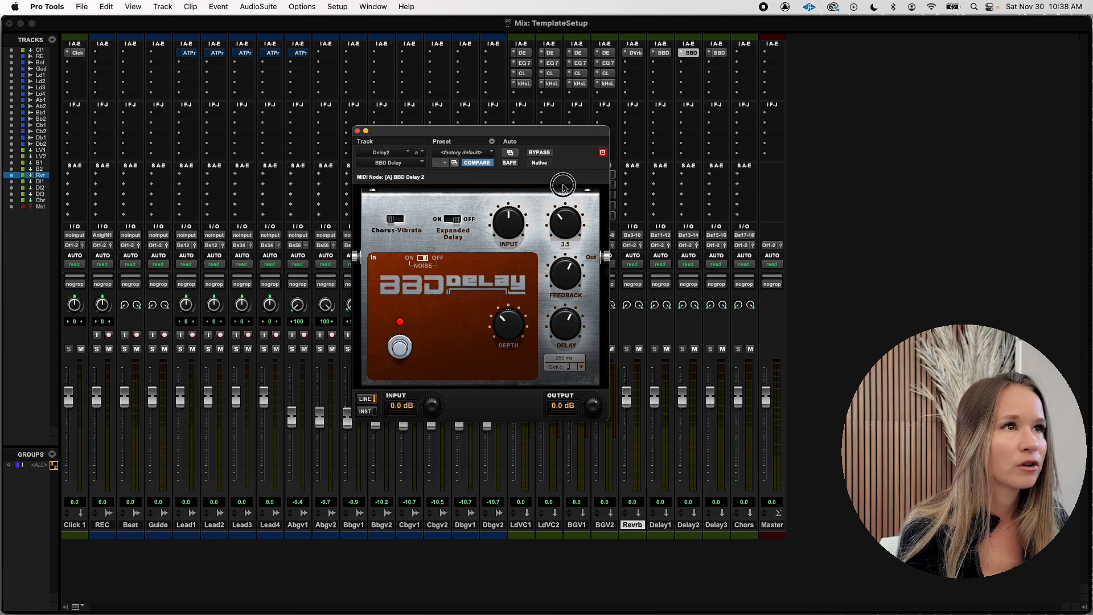
{"action": "left_click", "coordinate": [661, 53]}
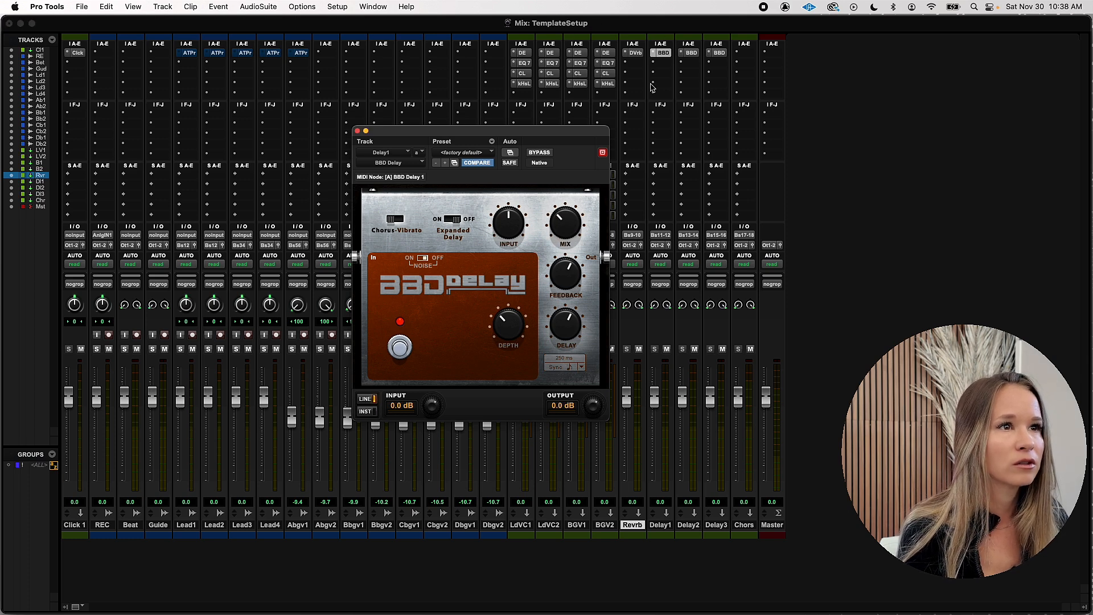
{"action": "left_click", "coordinate": [717, 52]}
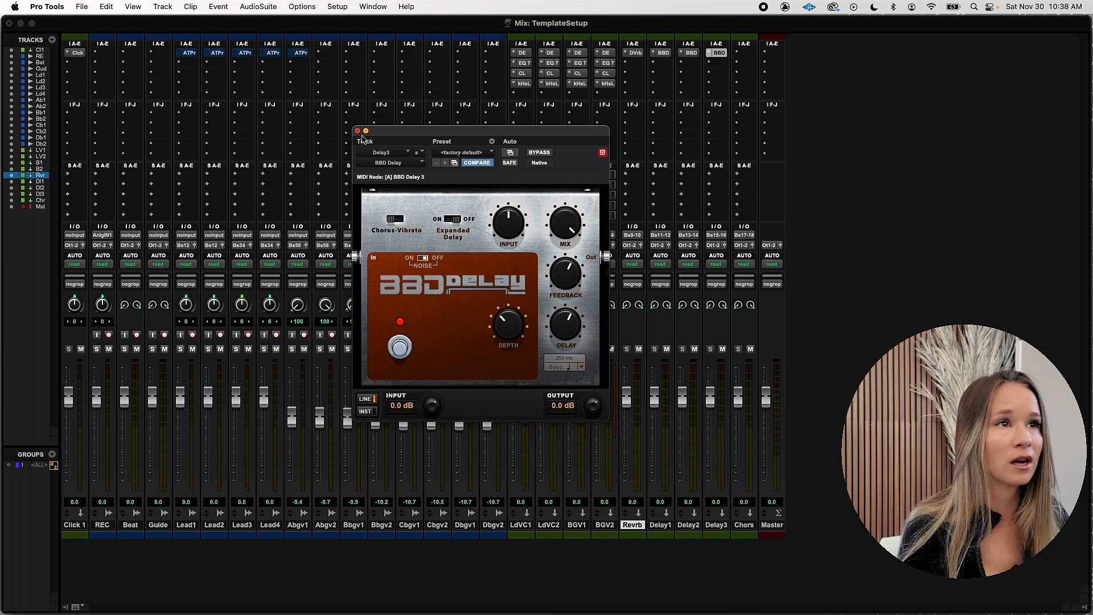
{"action": "left_click", "coordinate": [357, 131]}
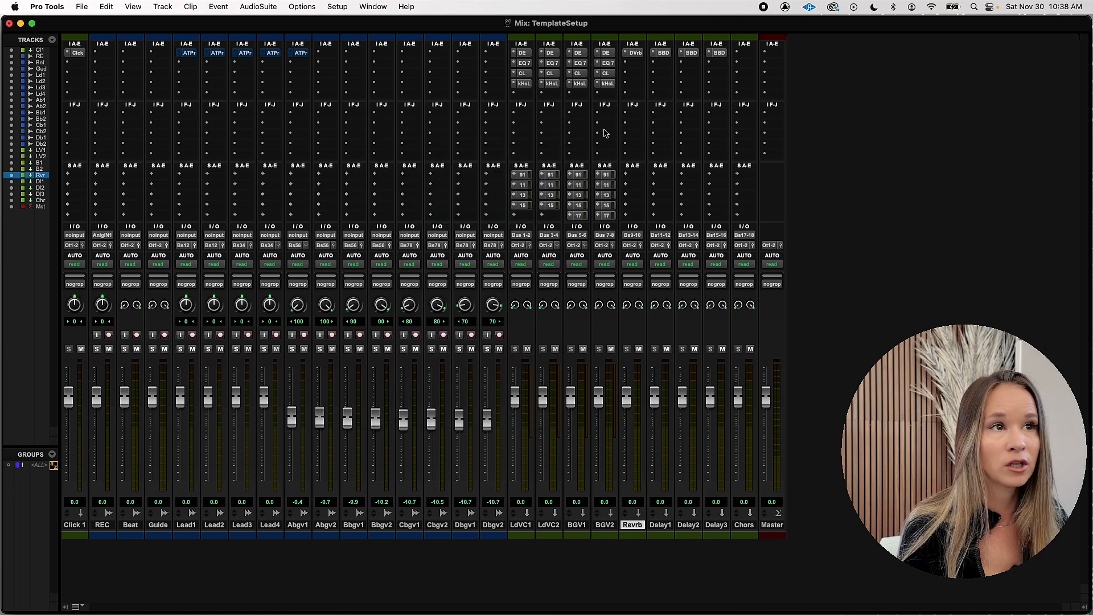
Raise BGV1's send to Bus 11-12 to about -23.5 dB and close the send window.
{"action": "left_click", "coordinate": [577, 185]}
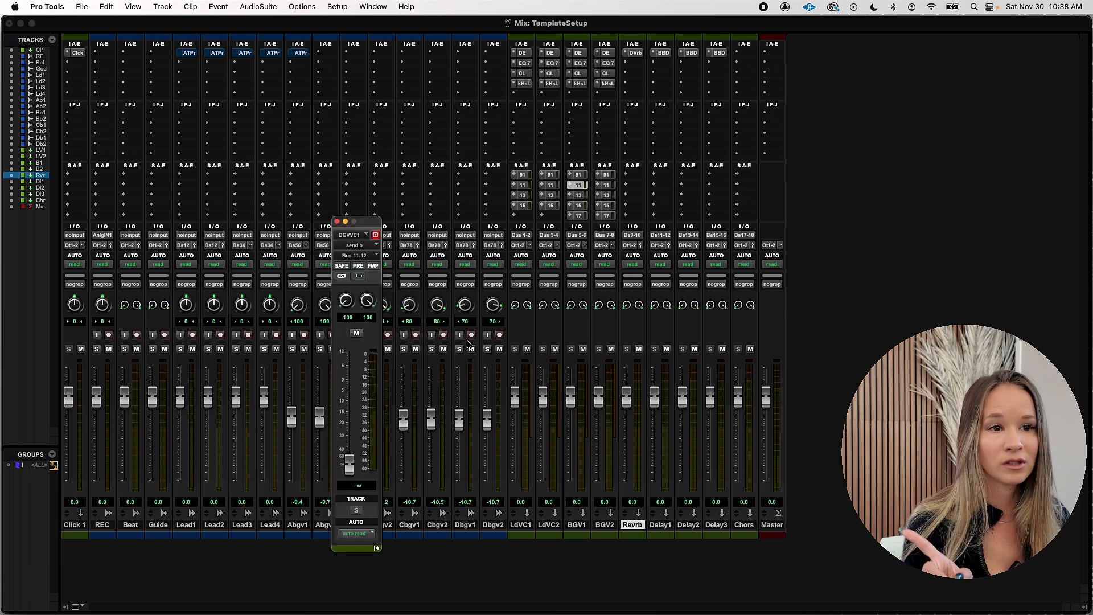
{"action": "left_click_drag", "start_coordinate": [349, 464], "coordinate": [349, 421]}
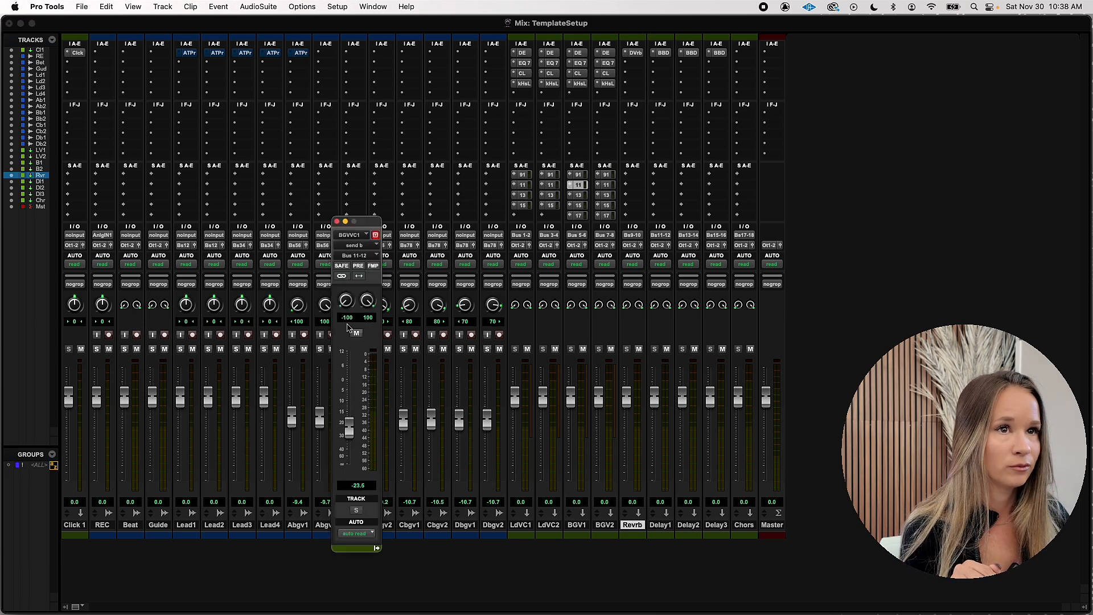
{"action": "left_click", "coordinate": [337, 222]}
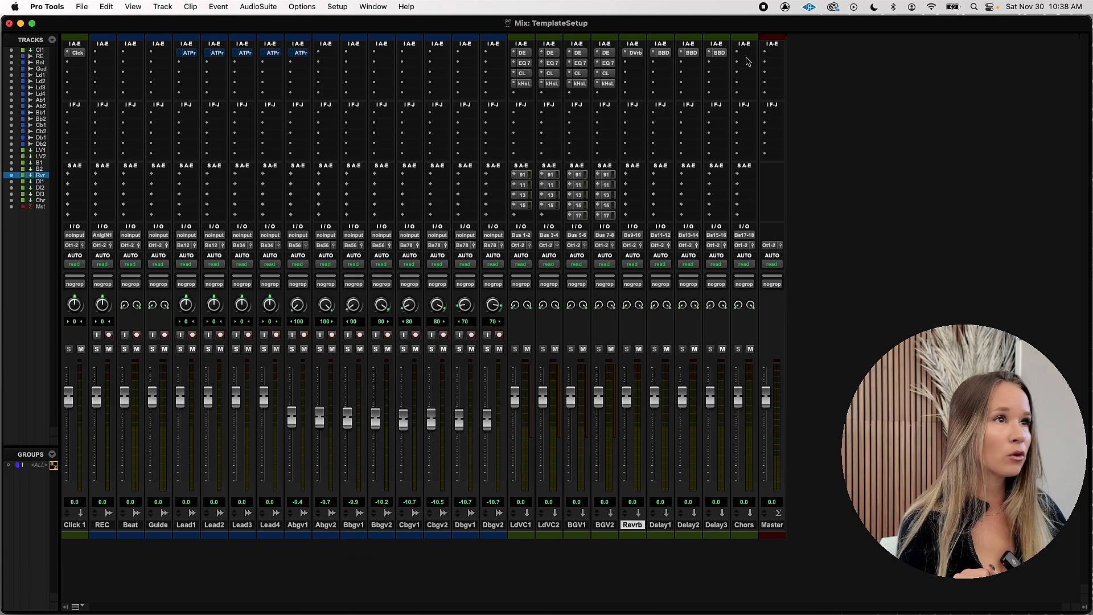
Insert the stereo C1 Chorus/Vibrato in the first slot of the Chorus track.
{"action": "left_click", "coordinate": [746, 53]}
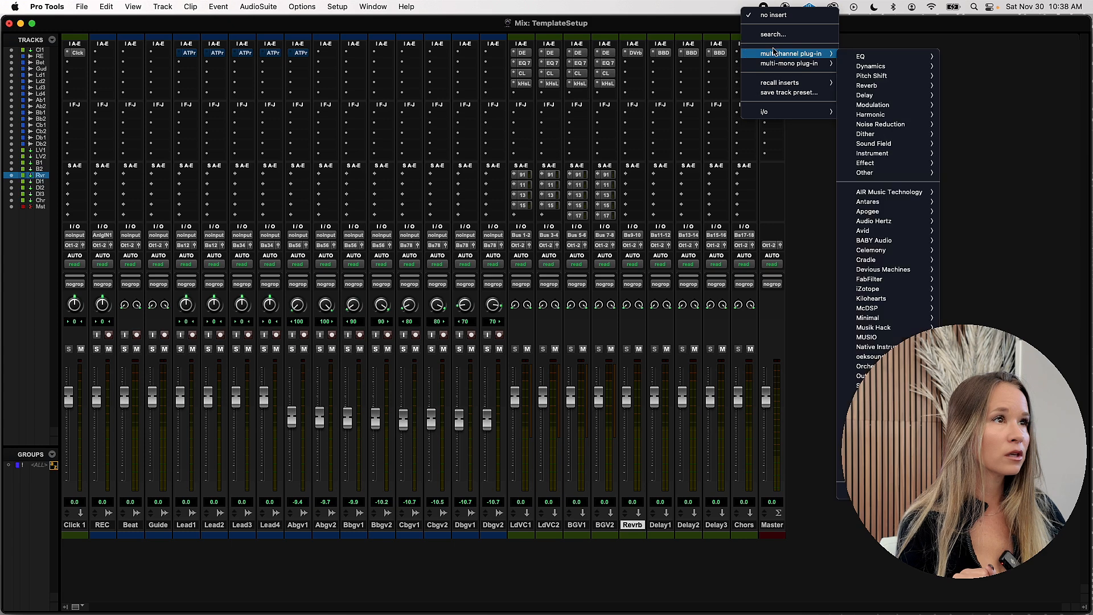
{"action": "mouse_move", "coordinate": [797, 53]}
{"action": "mouse_move", "coordinate": [868, 56]}
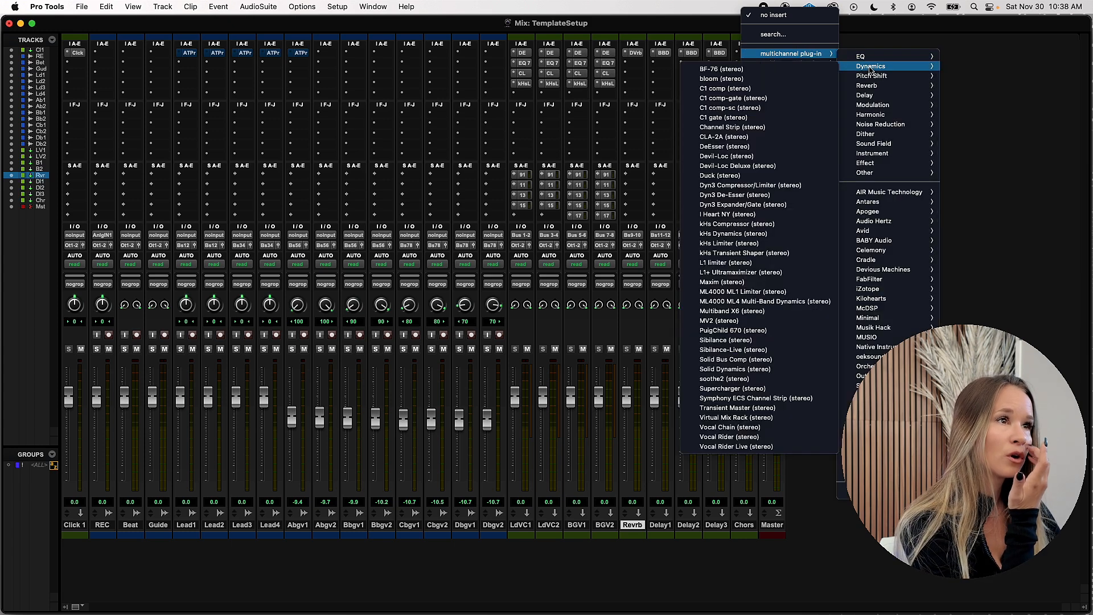
{"action": "mouse_move", "coordinate": [873, 105]}
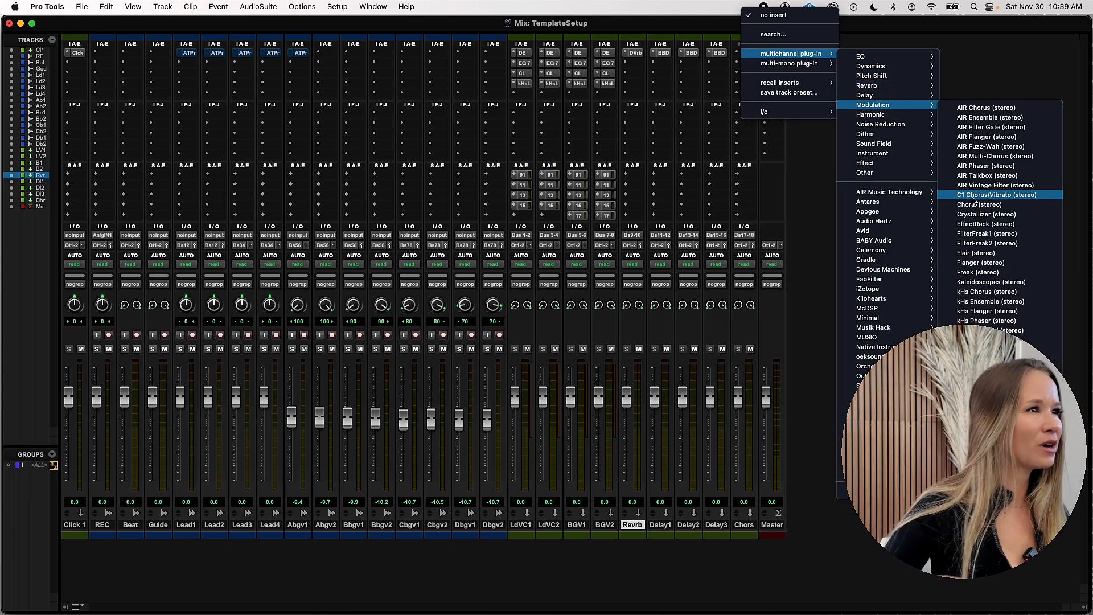
{"action": "left_click", "coordinate": [974, 197]}
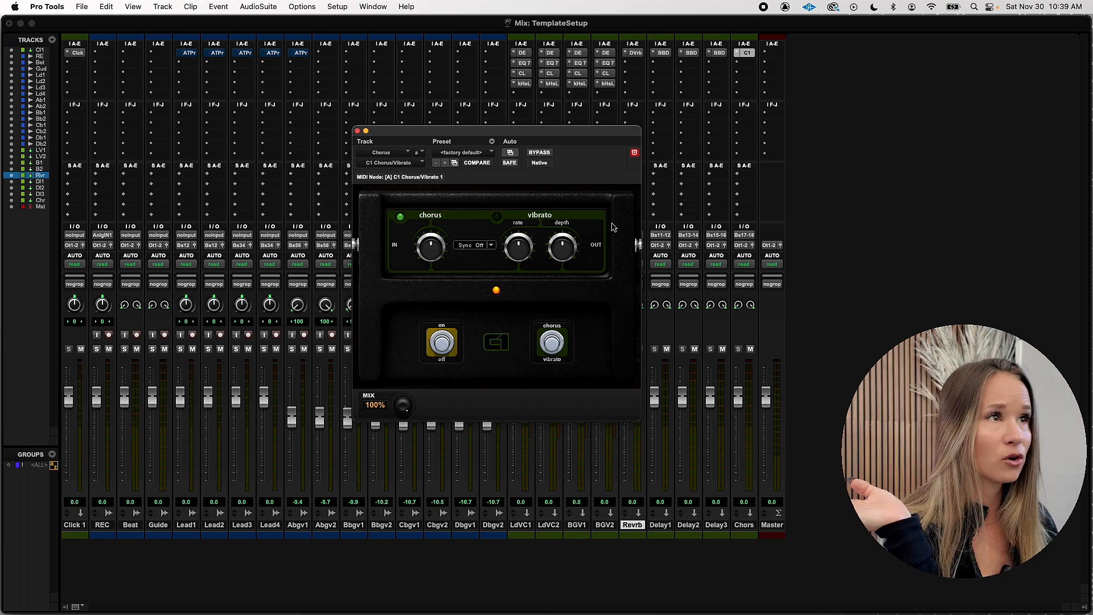
Replace the Chorus track's C1 Chorus/Vibrato with the stereo AIR Chorus.
{"action": "left_click", "coordinate": [745, 52]}
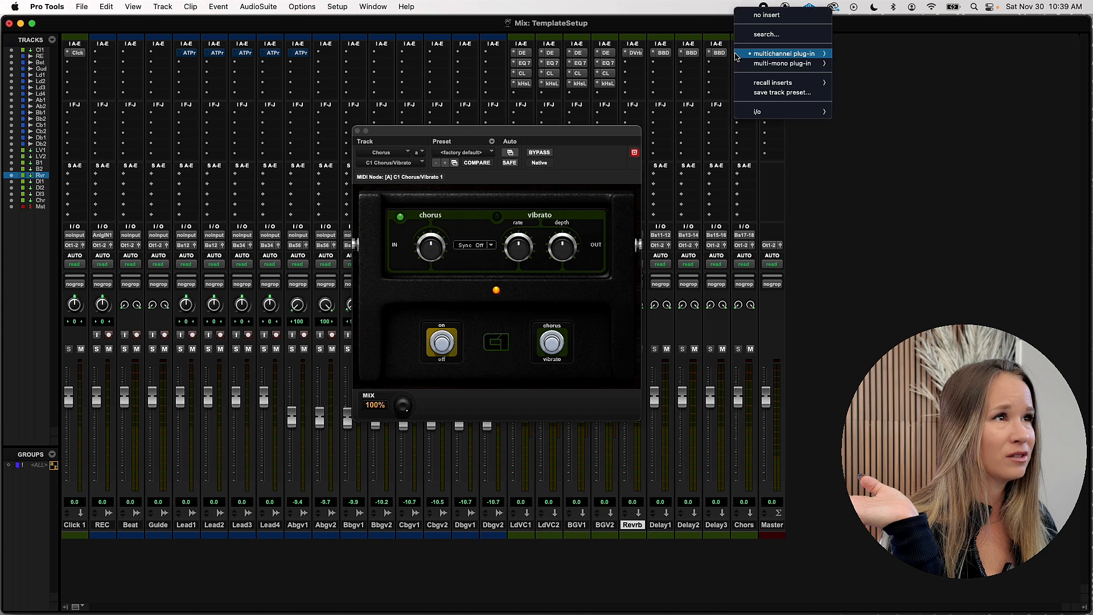
{"action": "mouse_move", "coordinate": [786, 54]}
{"action": "mouse_move", "coordinate": [868, 105]}
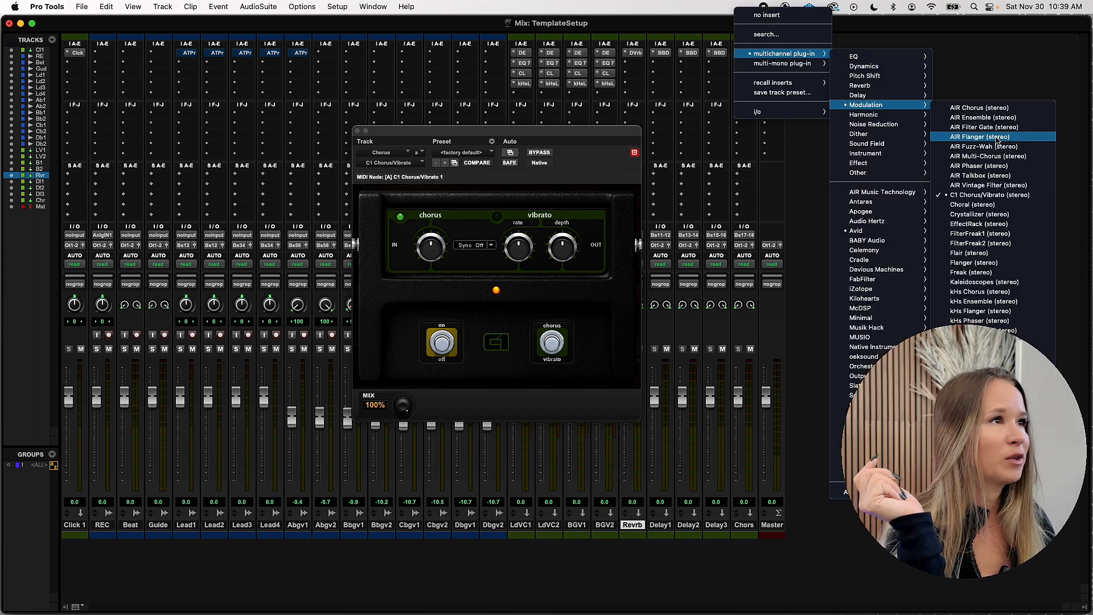
{"action": "left_click", "coordinate": [991, 107]}
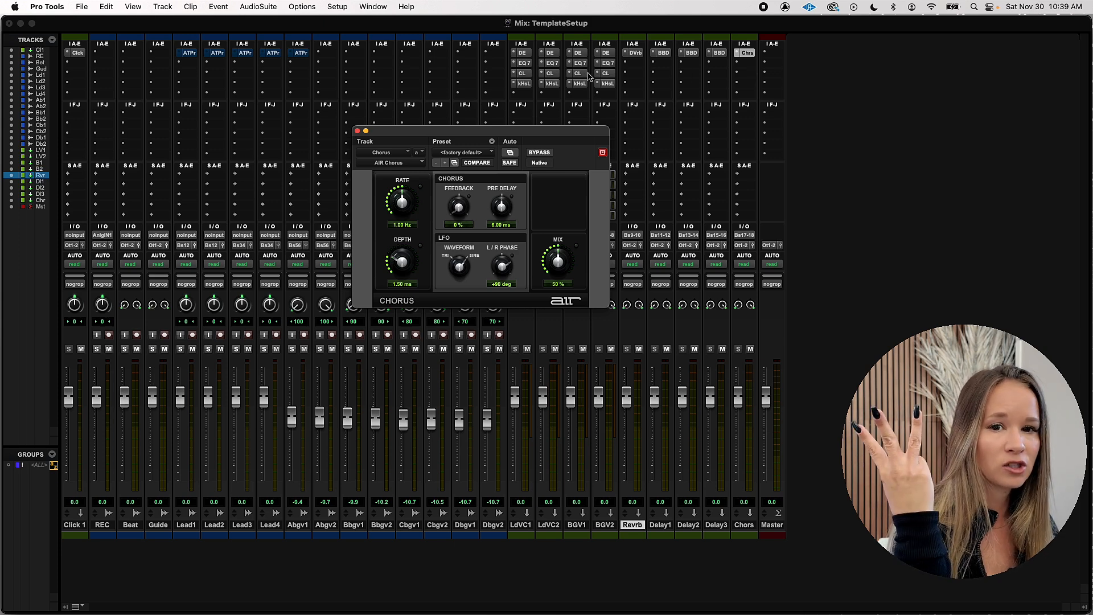
{"action": "left_click", "coordinate": [767, 53]}
{"action": "mouse_move", "coordinate": [795, 56]}
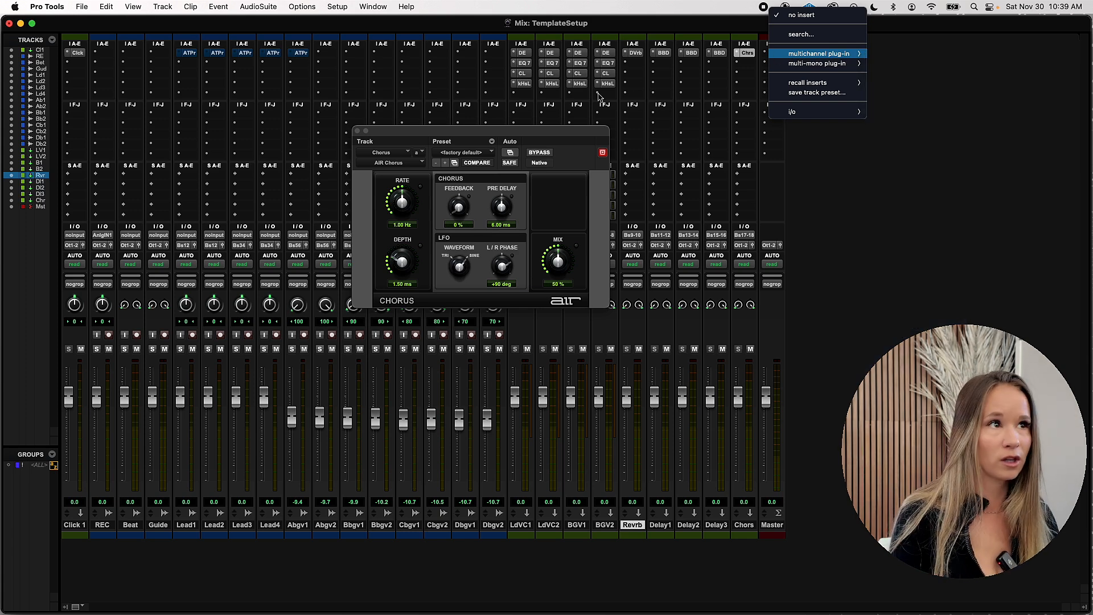
{"action": "left_click", "coordinate": [873, 246]}
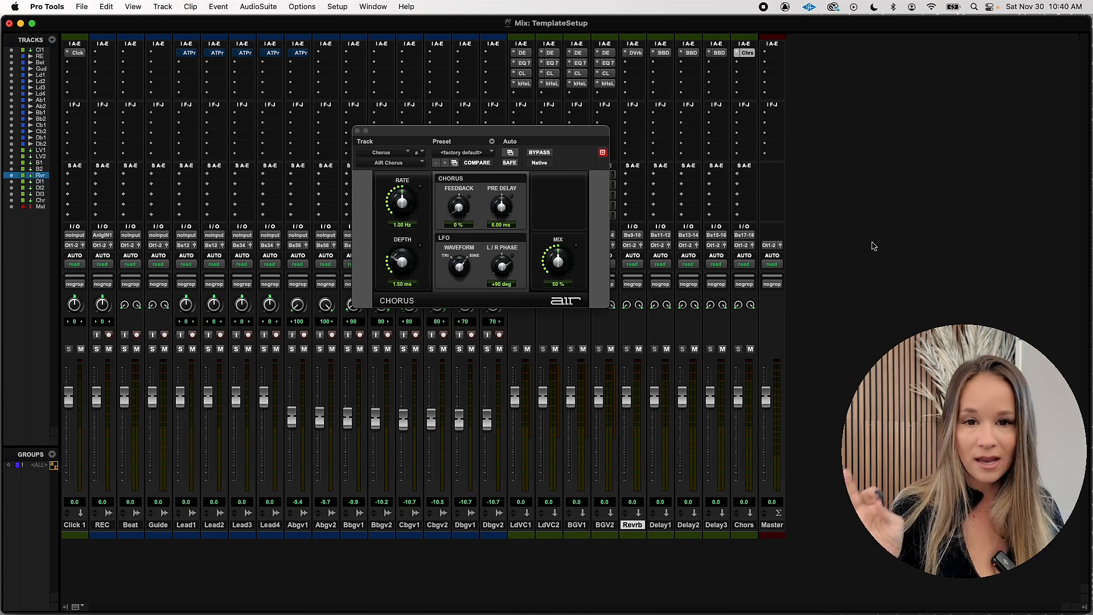
Insert the stereo EQ3 7-Band in the first slot of the Master track.
{"action": "left_click", "coordinate": [774, 52]}
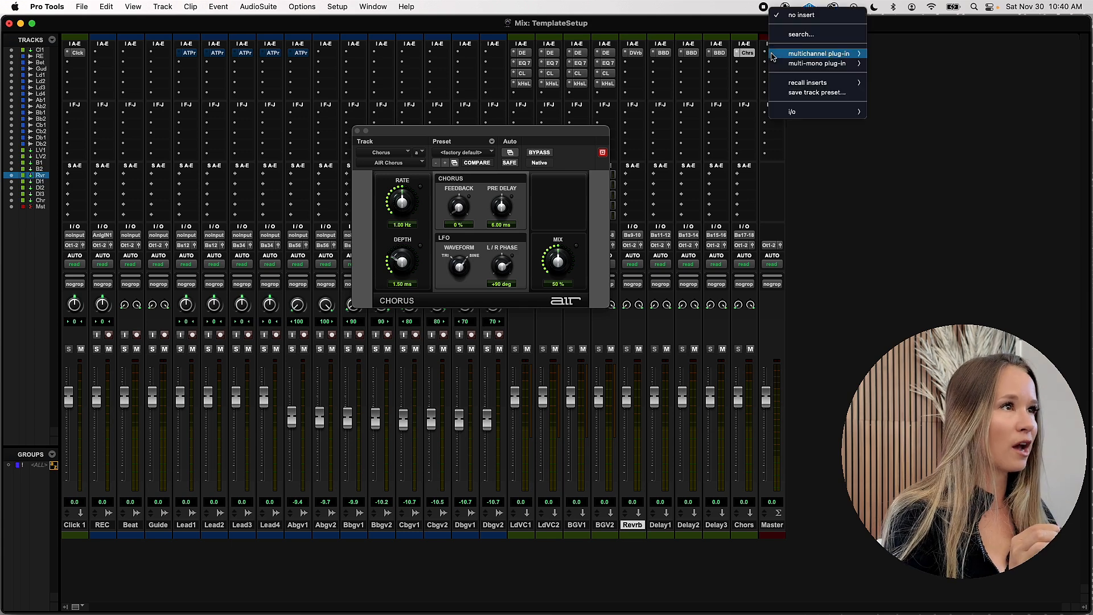
{"action": "mouse_move", "coordinate": [820, 53]}
{"action": "mouse_move", "coordinate": [886, 59]}
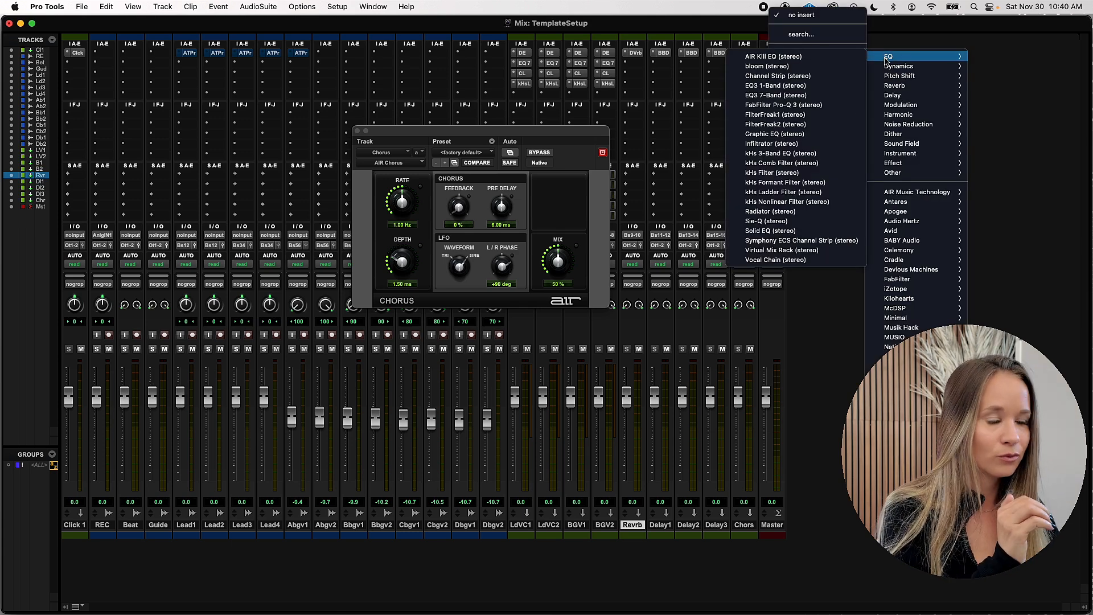
{"action": "left_click", "coordinate": [829, 95]}
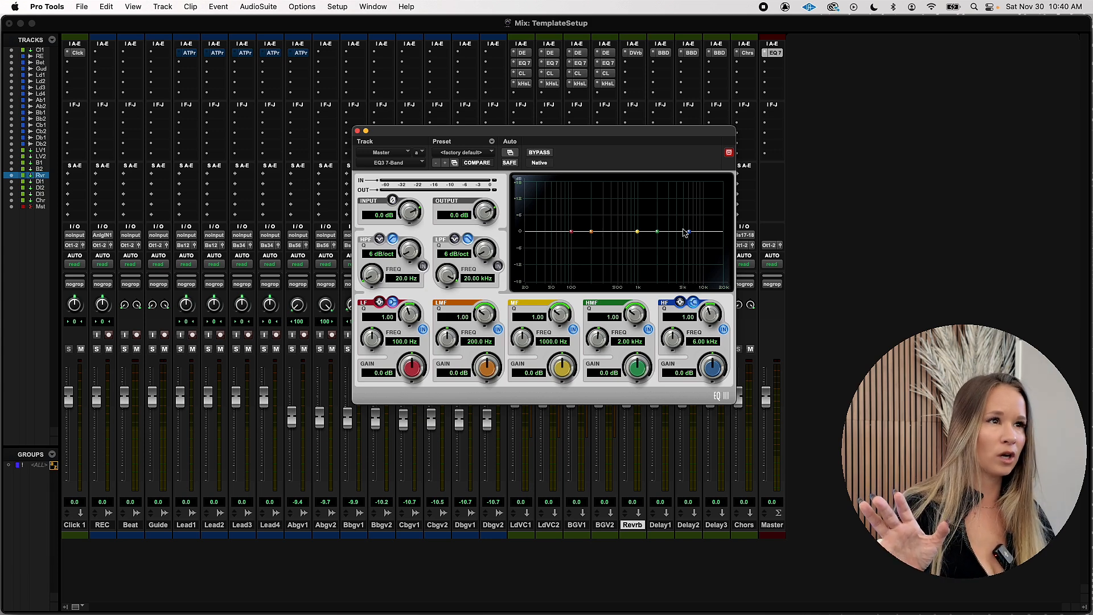
Boost the Master EQ's high band 0.5 dB at 5.96 kHz and its low band 0.5 dB at 101.8 Hz.
{"action": "left_click_drag", "start_coordinate": [690, 234], "coordinate": [690, 233]}
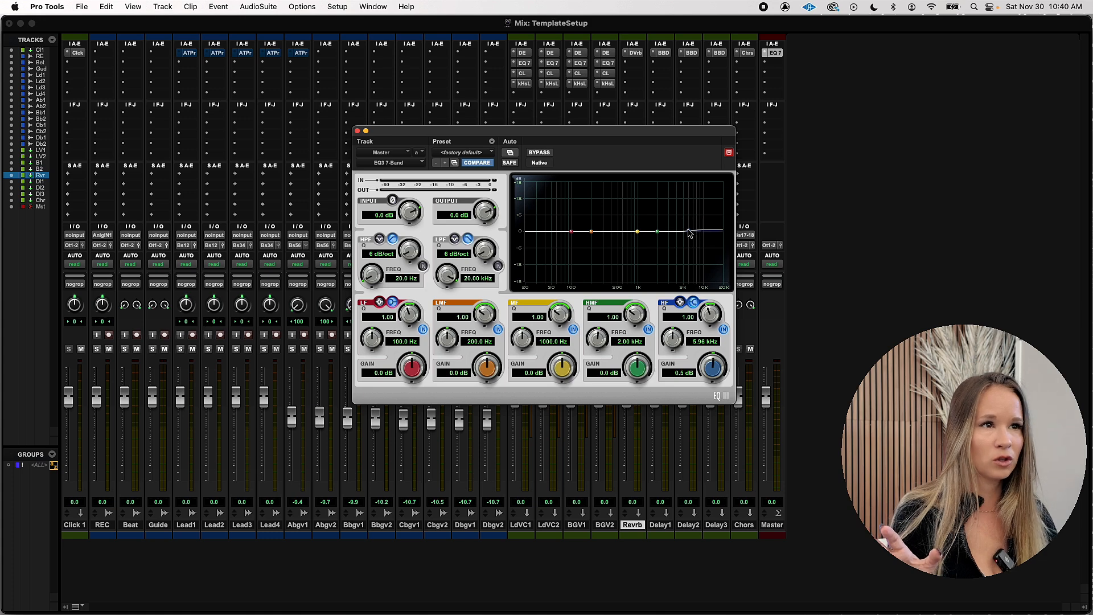
{"action": "left_click", "coordinate": [571, 232]}
{"action": "left_click_drag", "start_coordinate": [572, 233], "coordinate": [572, 234]}
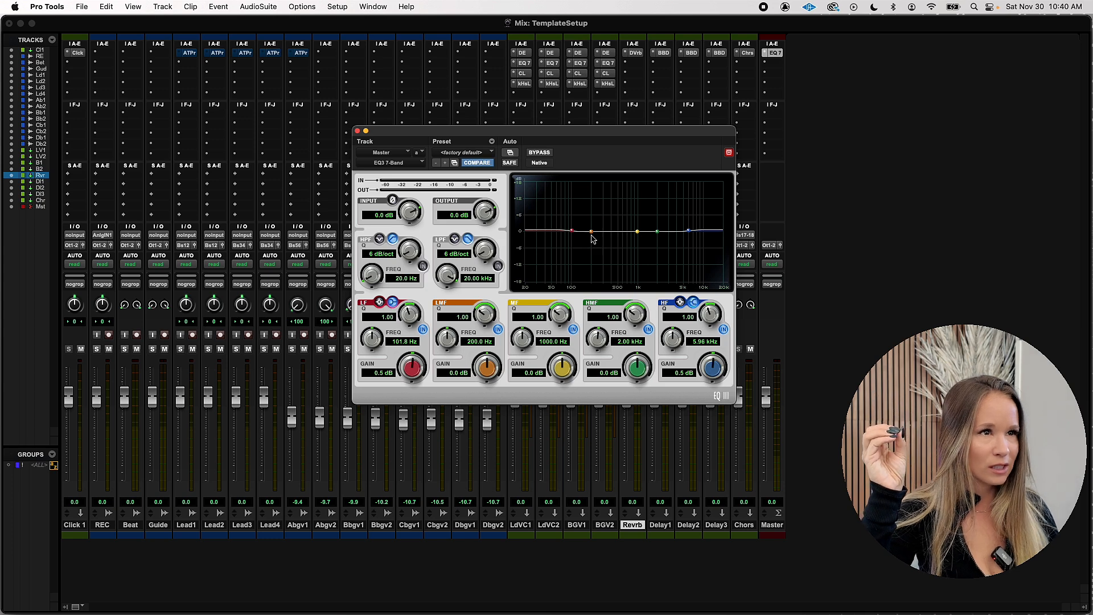
{"action": "left_click_drag", "start_coordinate": [592, 238], "coordinate": [593, 237]}
Insert the stereo Dyn3 Compressor/Limiter in the second slot of the Master track.
{"action": "left_click", "coordinate": [775, 63]}
{"action": "mouse_move", "coordinate": [778, 64]}
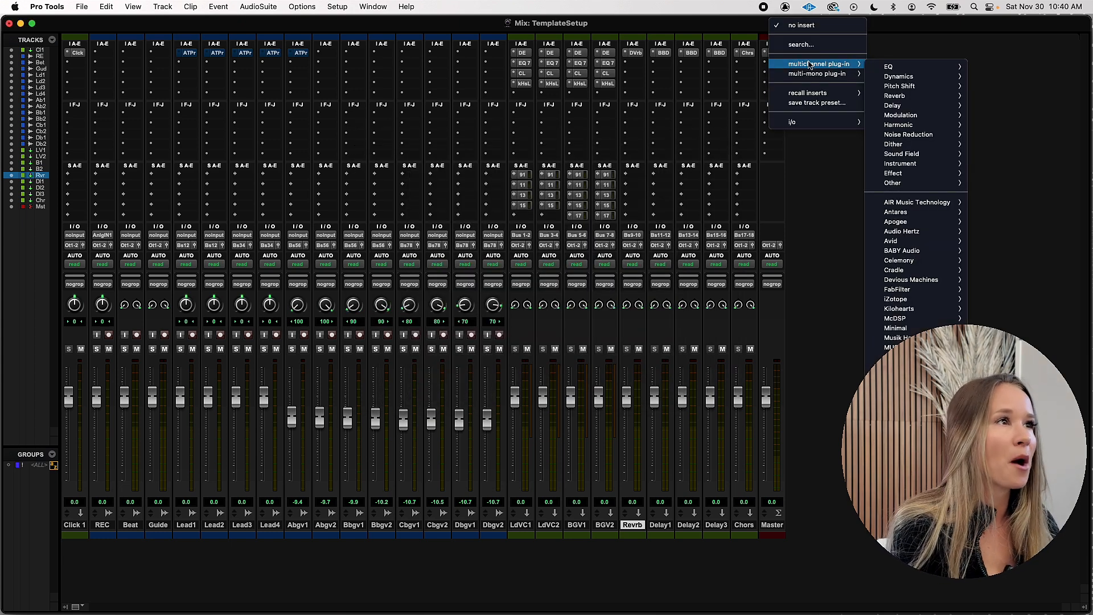
{"action": "mouse_move", "coordinate": [928, 78]}
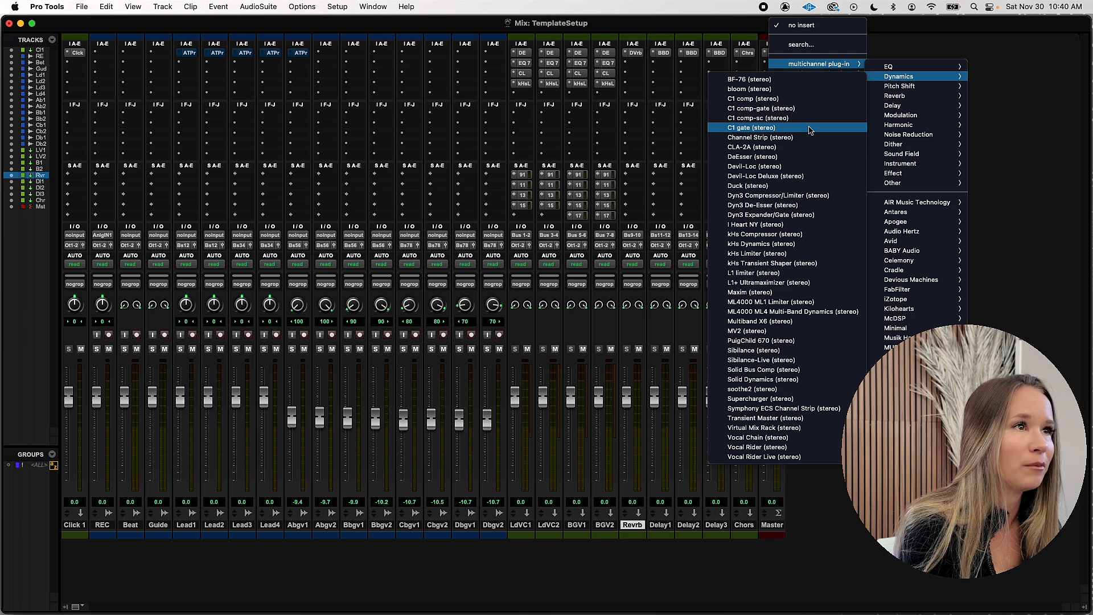
{"action": "left_click", "coordinate": [799, 197]}
{"action": "left_click", "coordinate": [765, 64]}
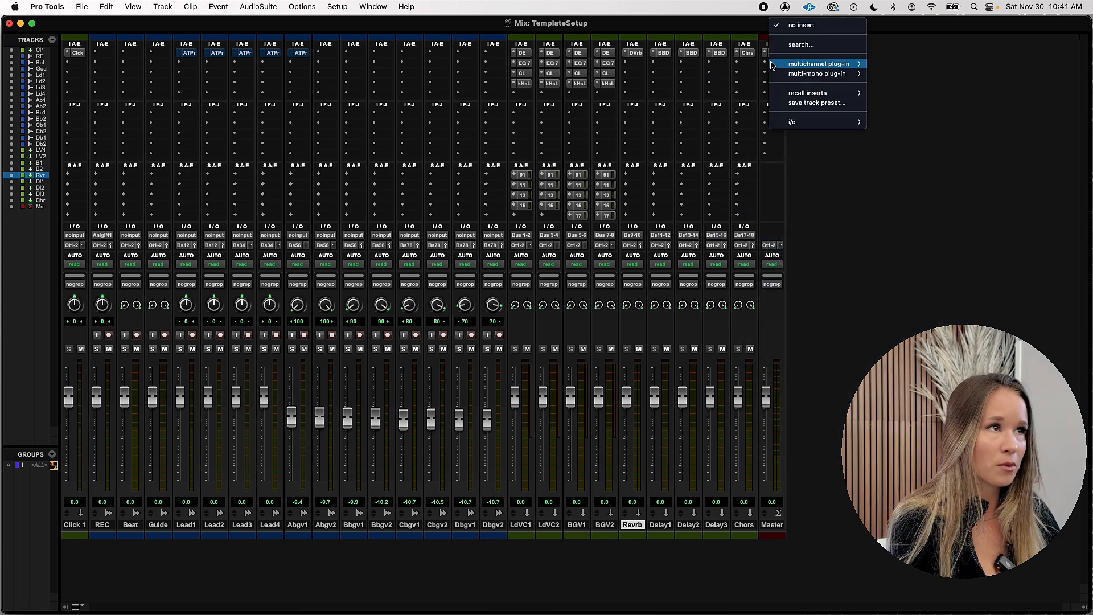
{"action": "mouse_move", "coordinate": [828, 65]}
{"action": "mouse_move", "coordinate": [892, 82]}
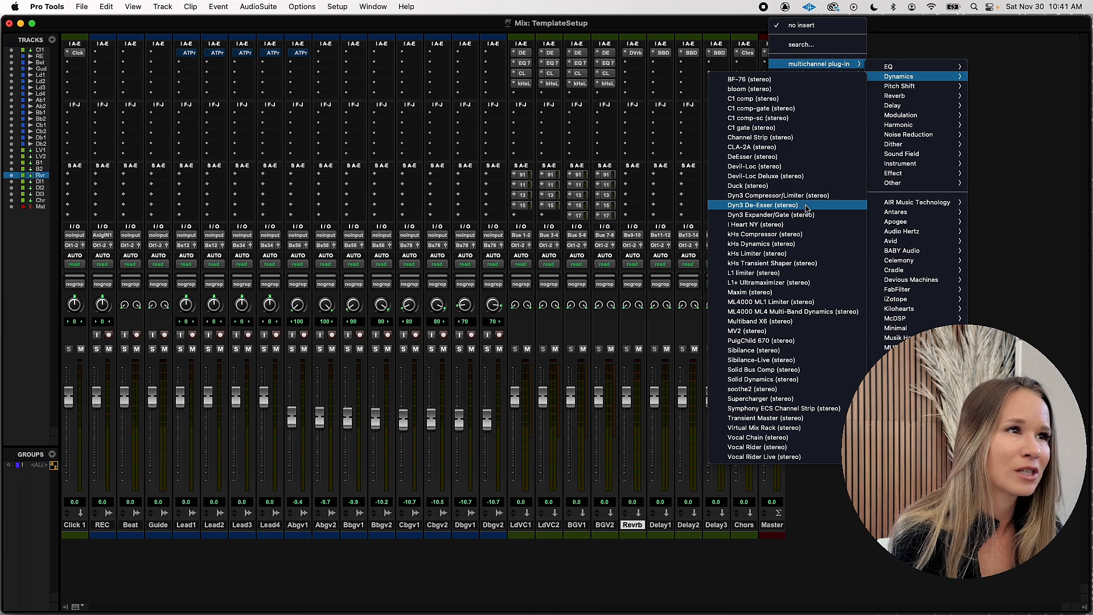
{"action": "left_click", "coordinate": [831, 196]}
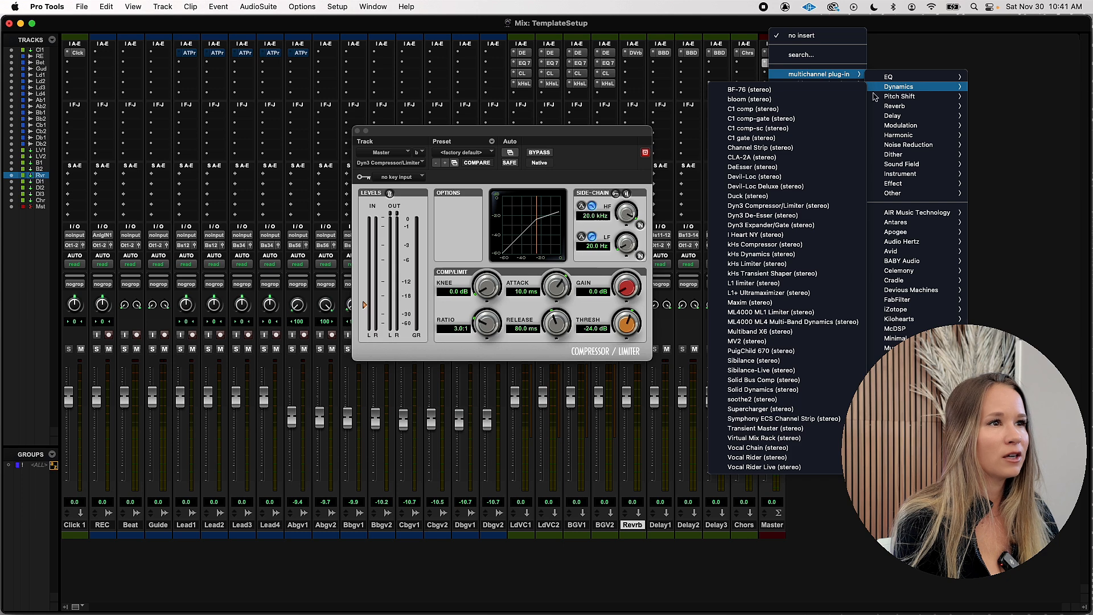
Insert the stereo kHs Limiter in the third slot of the Master track and lower its threshold to about -6 dB.
{"action": "left_click", "coordinate": [782, 264]}
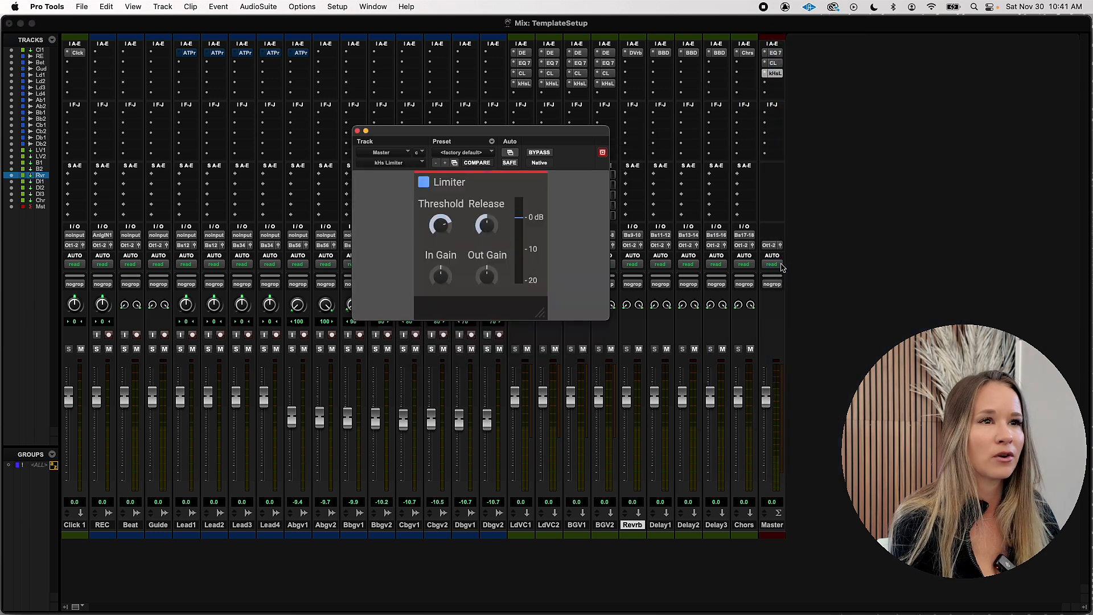
{"action": "mouse_move", "coordinate": [440, 224]}
{"action": "left_mouse_down"}
{"action": "mouse_move", "coordinate": [440, 245]}
{"action": "mouse_move", "coordinate": [443, 228]}
{"action": "left_mouse_up"}
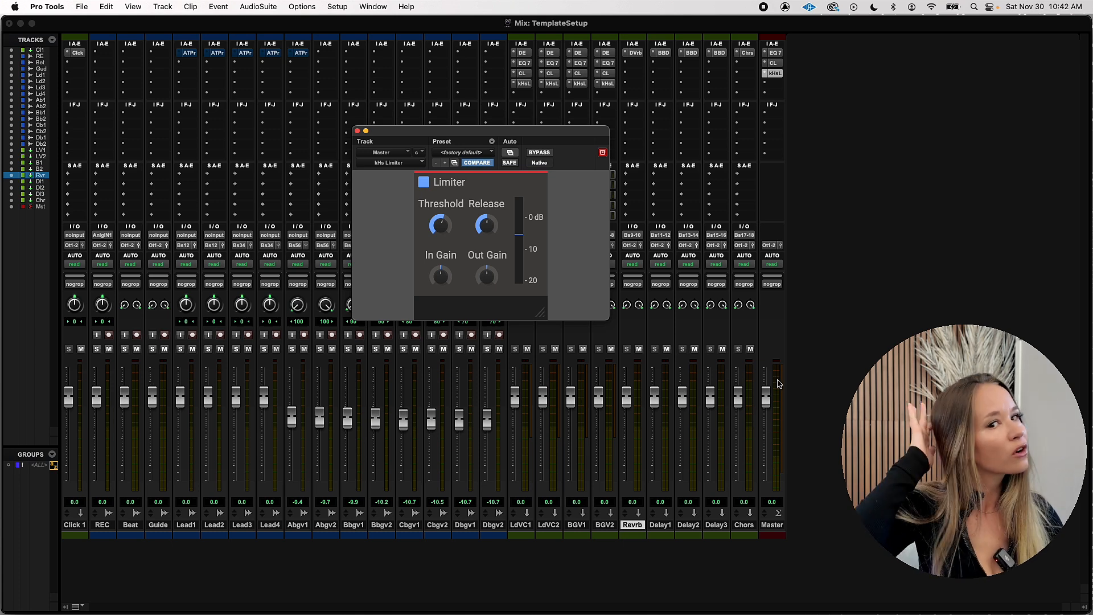
{"action": "left_click", "coordinate": [357, 131]}
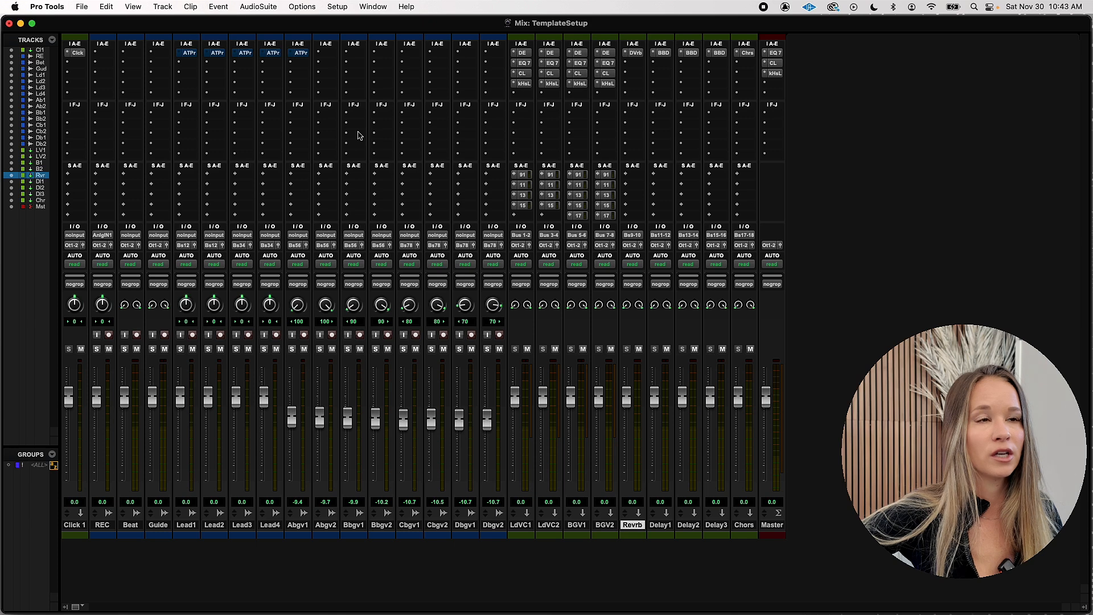
Review the category and name options for saving the session as a system template, without saving it.
{"action": "key", "text": "super+equal"}
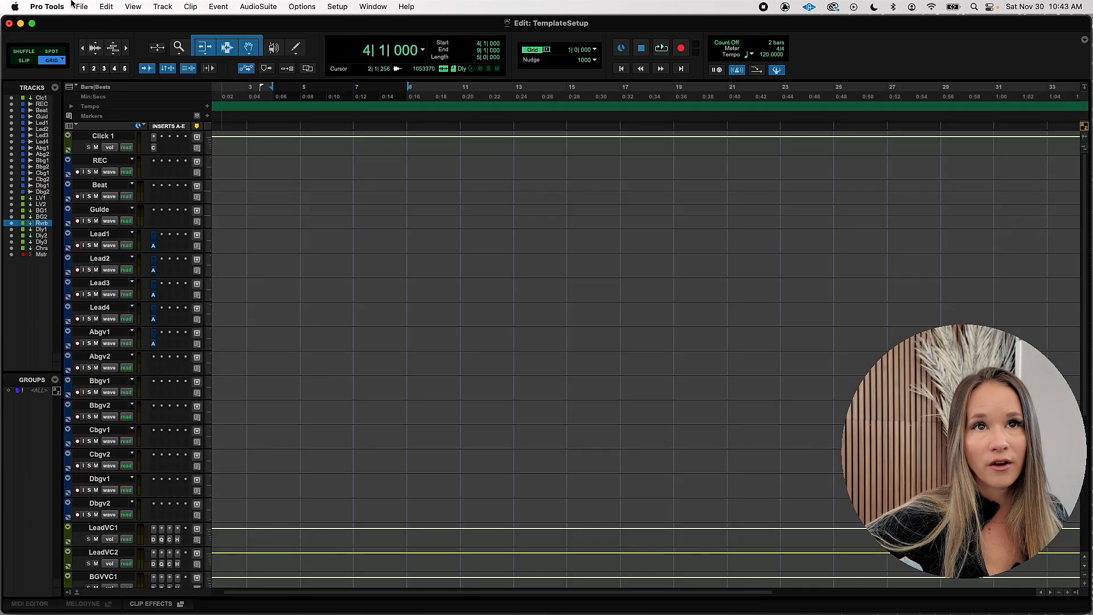
{"action": "left_click", "coordinate": [83, 6]}
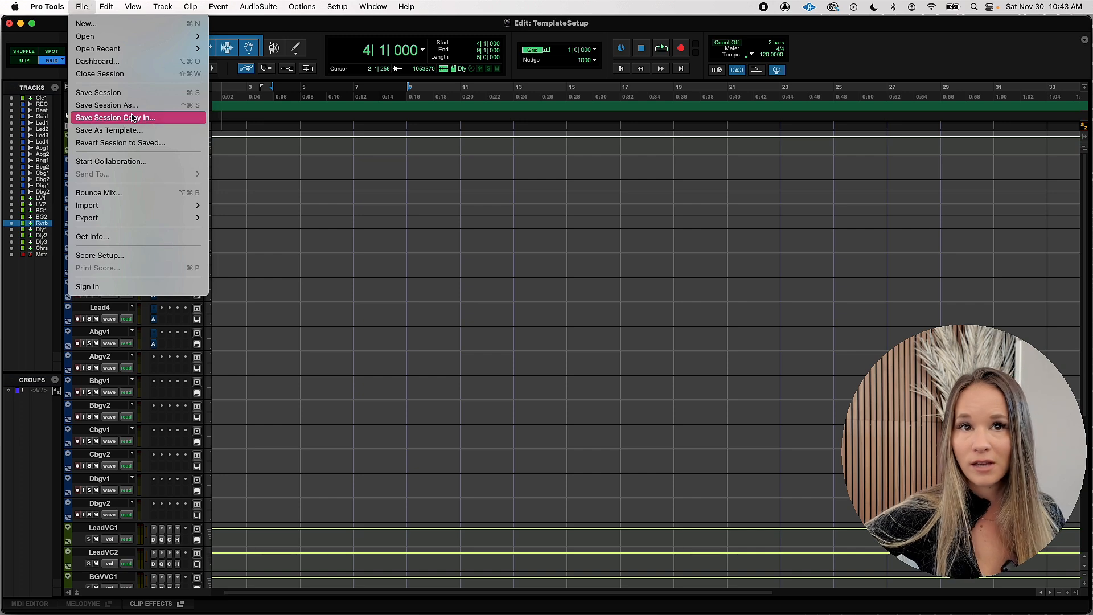
{"action": "left_click", "coordinate": [165, 132]}
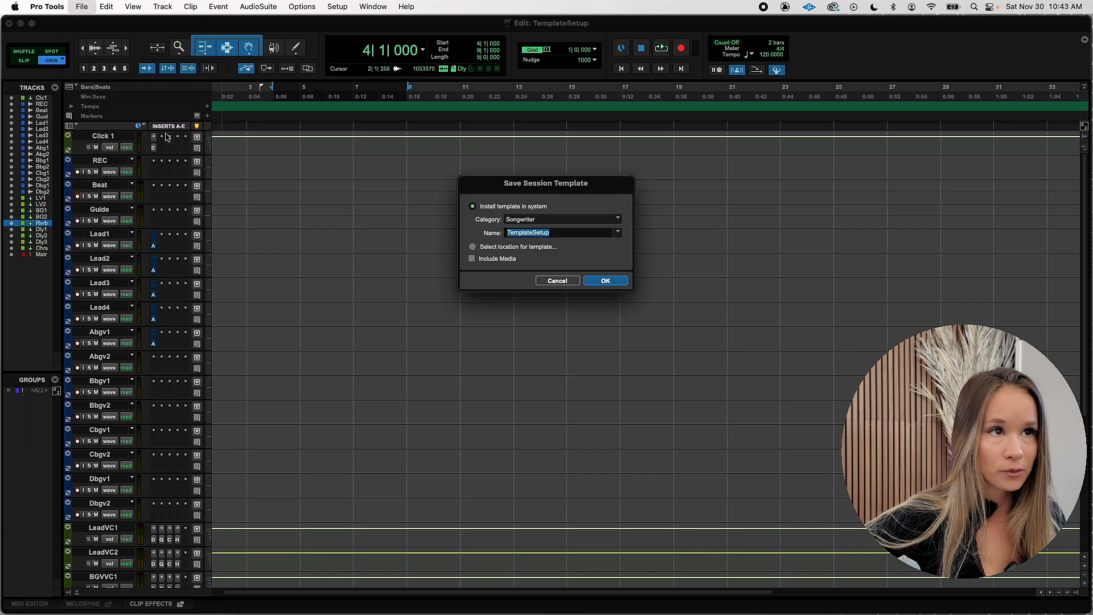
{"action": "left_click_drag", "start_coordinate": [598, 190], "coordinate": [651, 234]}
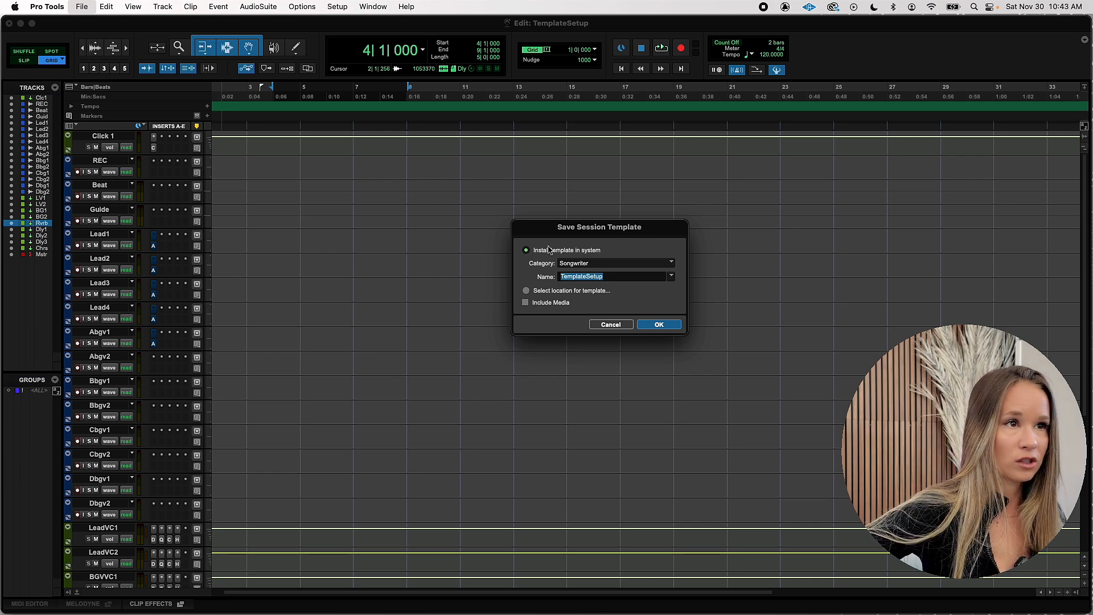
{"action": "left_click", "coordinate": [636, 264]}
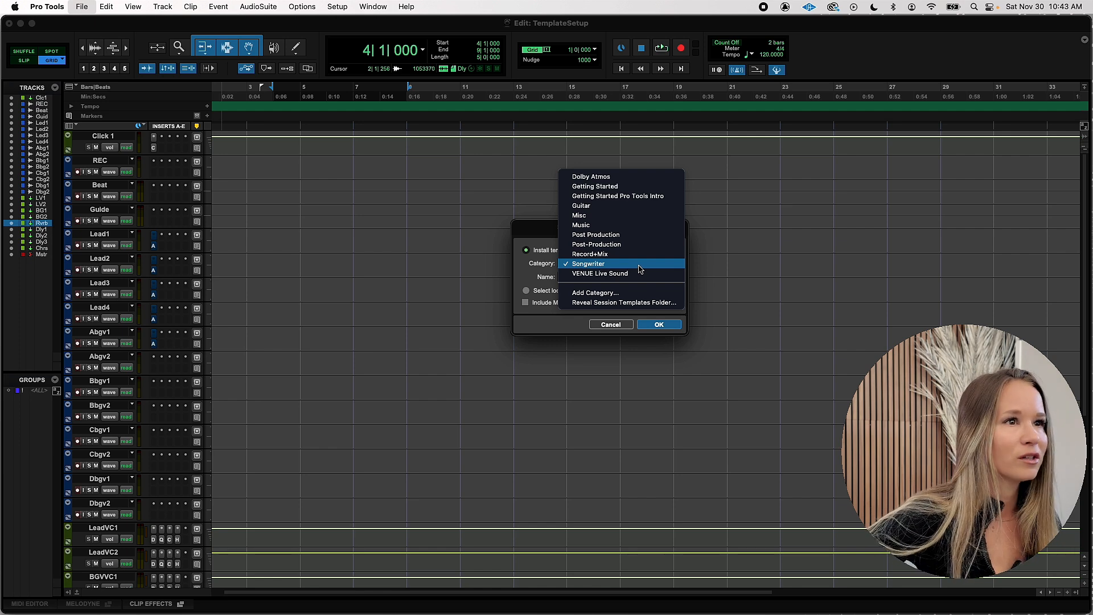
{"action": "left_click", "coordinate": [639, 266]}
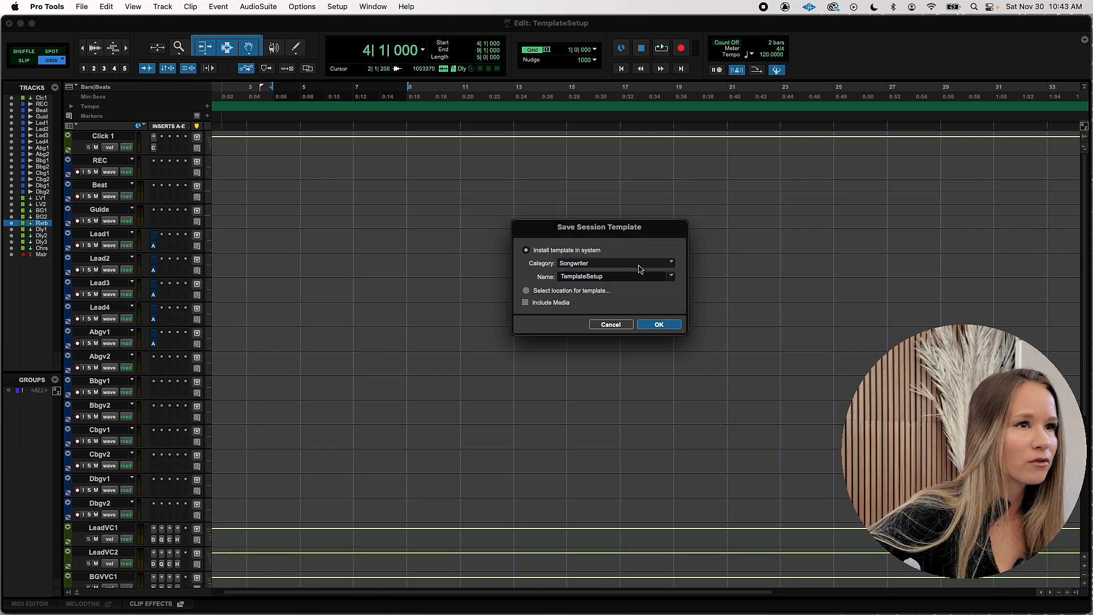
{"action": "double_click", "coordinate": [641, 276]}
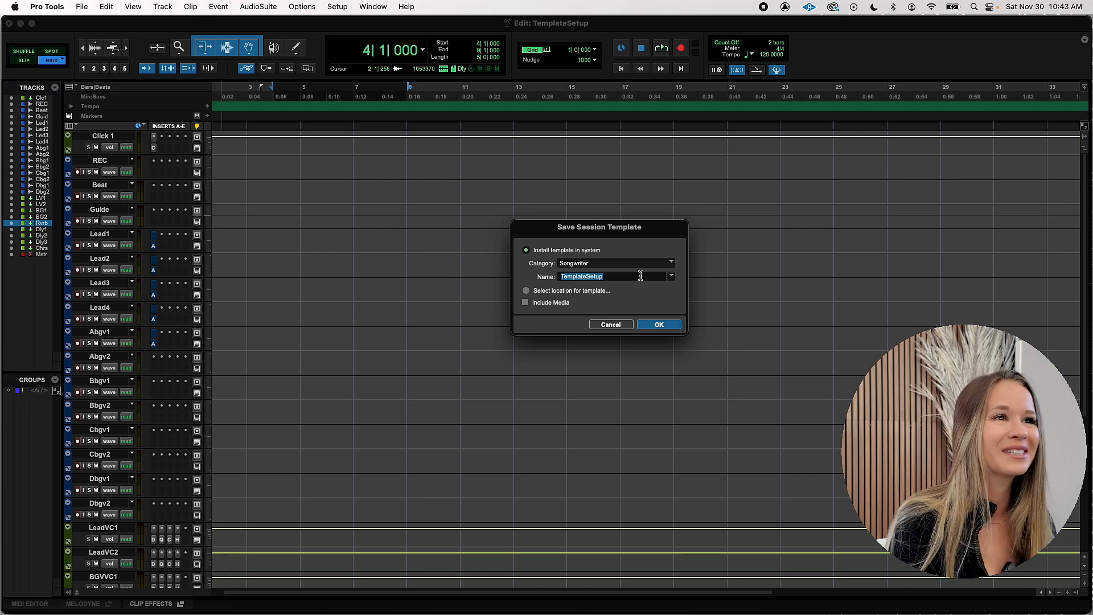
{"action": "left_click", "coordinate": [617, 327]}
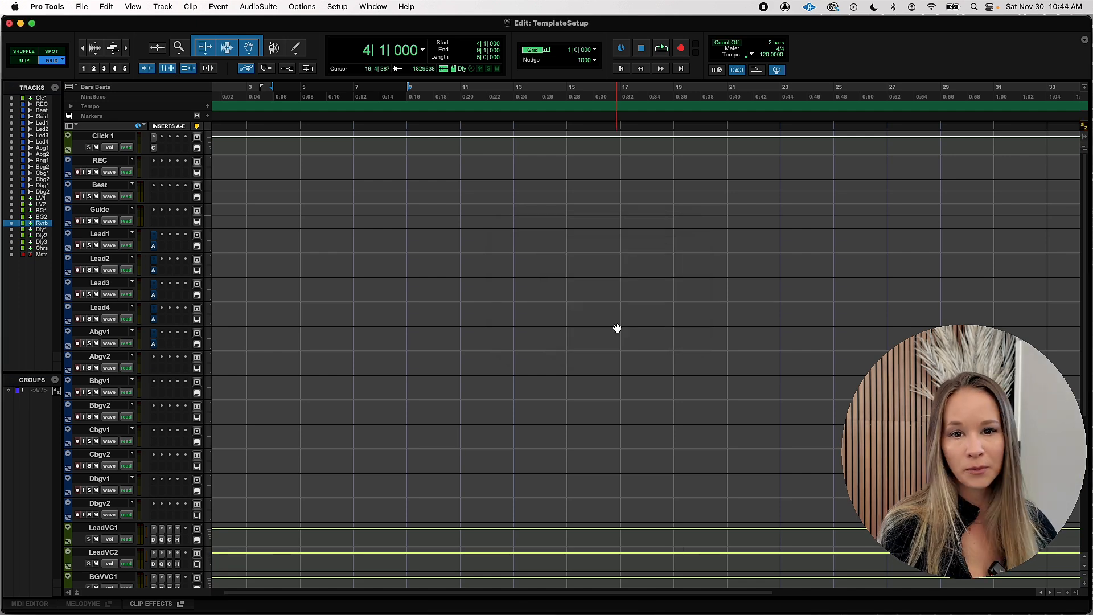
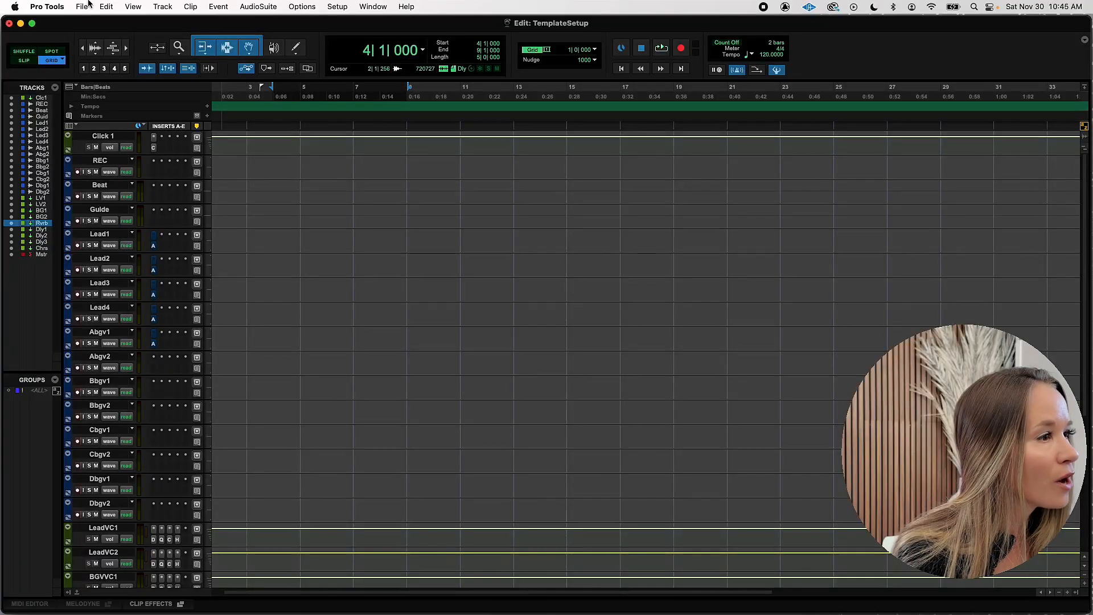
Close the TemplateSetup session.
{"action": "left_click", "coordinate": [84, 6]}
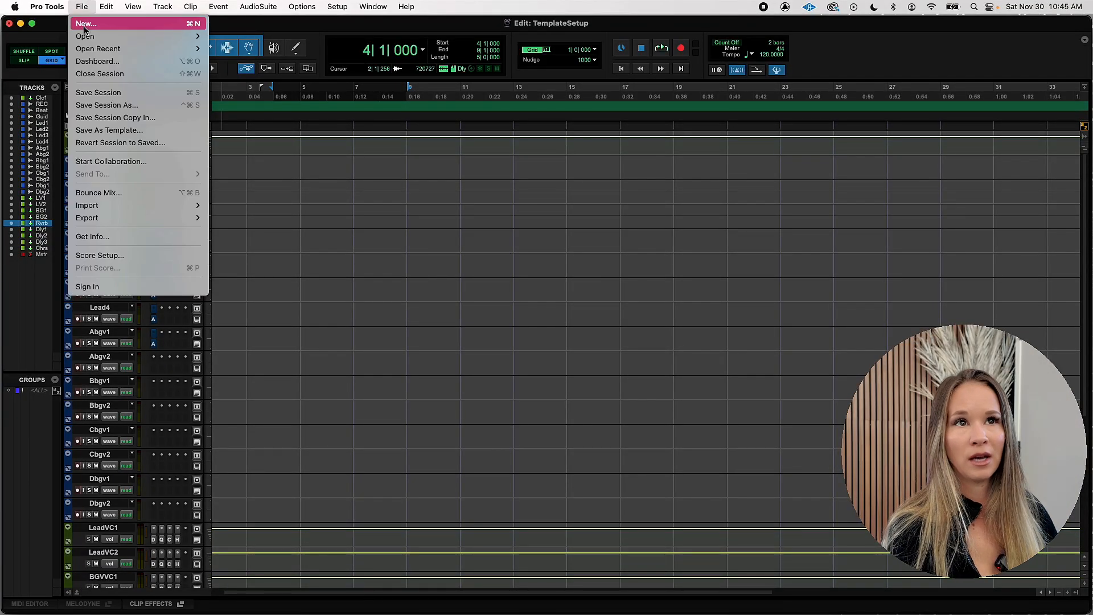
{"action": "left_click", "coordinate": [121, 73]}
{"action": "left_click", "coordinate": [661, 269]}
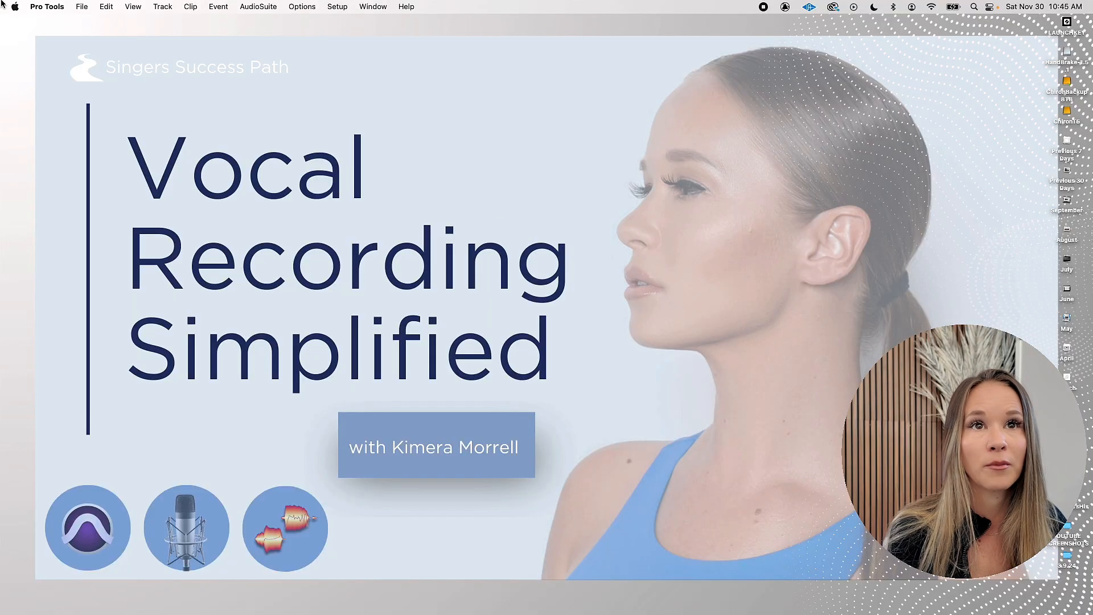
Create a new local session from the Template2023 template in the Songwriter template group.
{"action": "left_click", "coordinate": [81, 6]}
{"action": "left_click", "coordinate": [92, 25]}
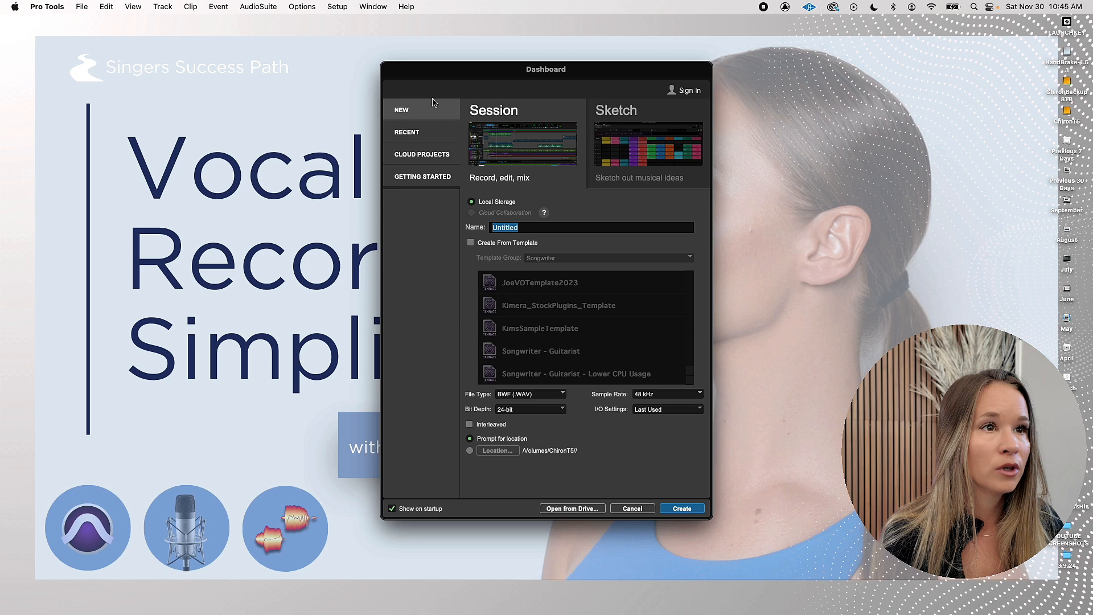
{"action": "left_click", "coordinate": [471, 243]}
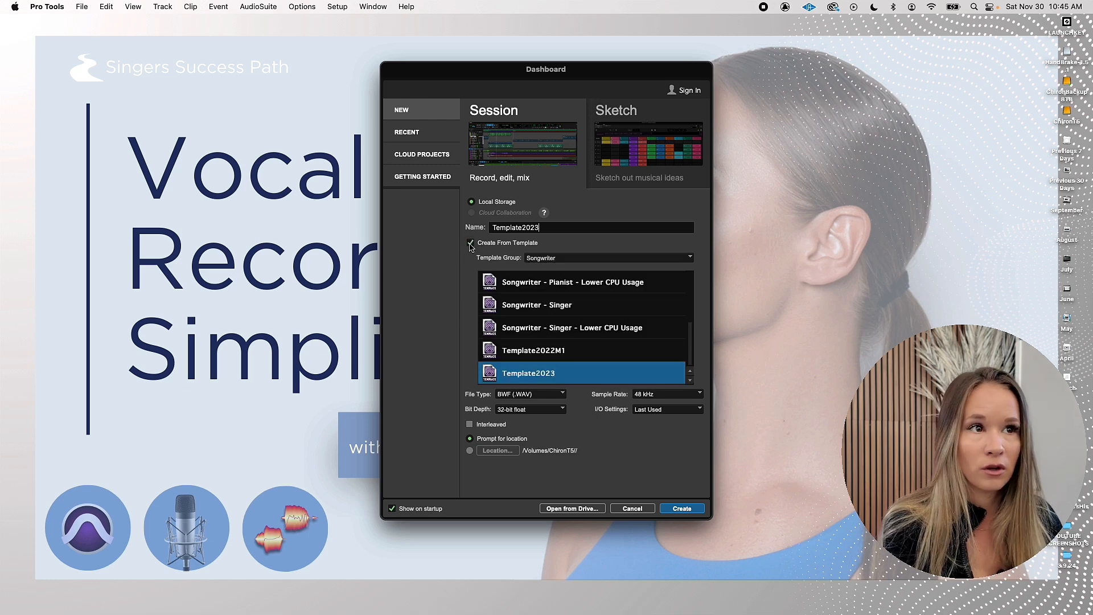
{"action": "left_click", "coordinate": [543, 261]}
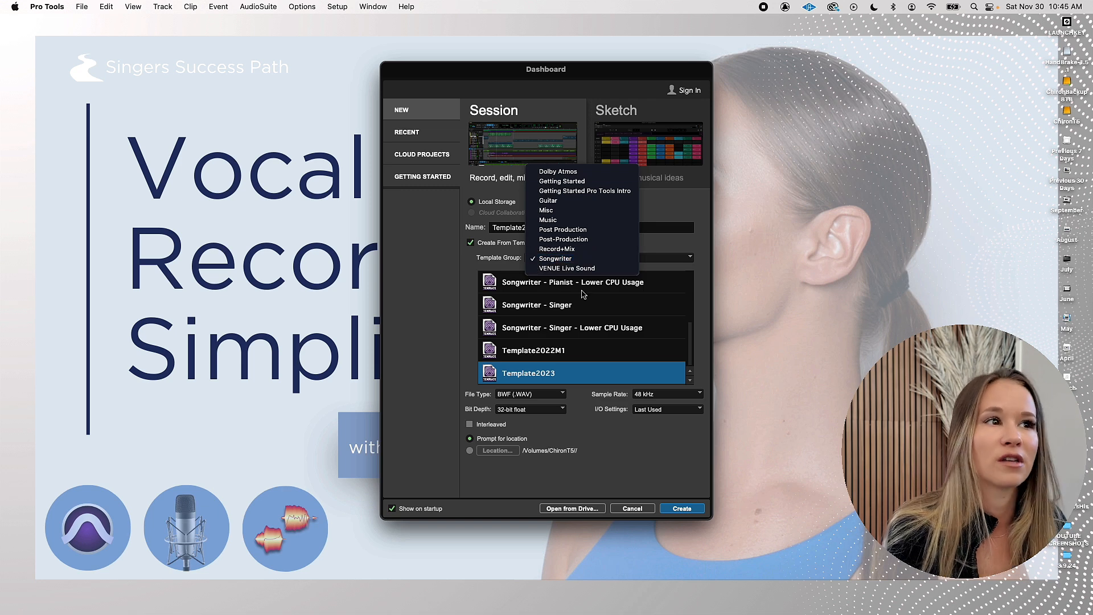
{"action": "left_click", "coordinate": [696, 253]}
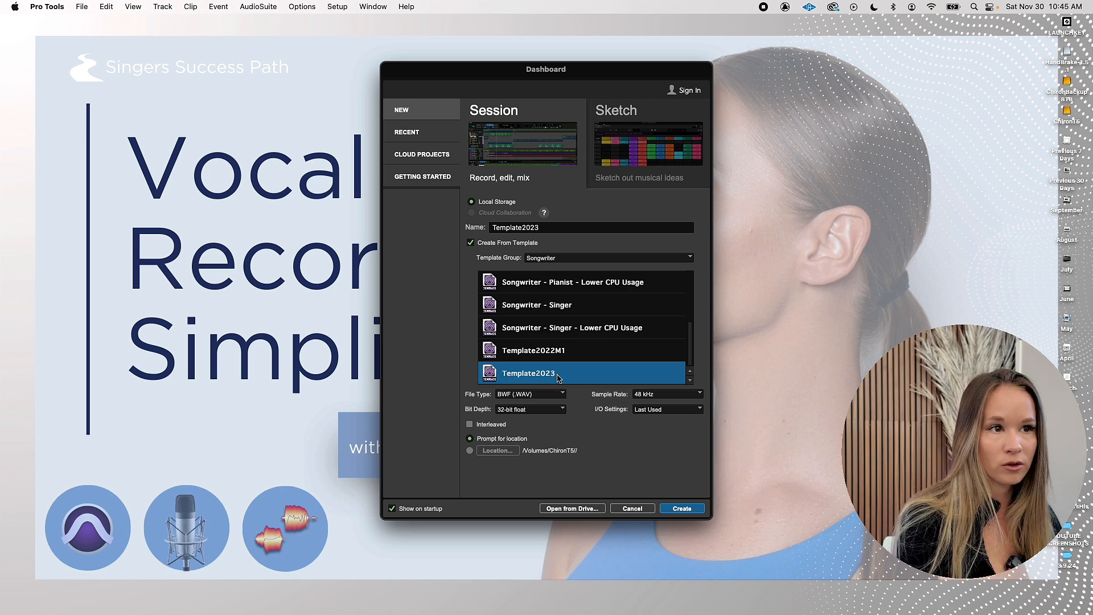
{"action": "left_click", "coordinate": [701, 509]}
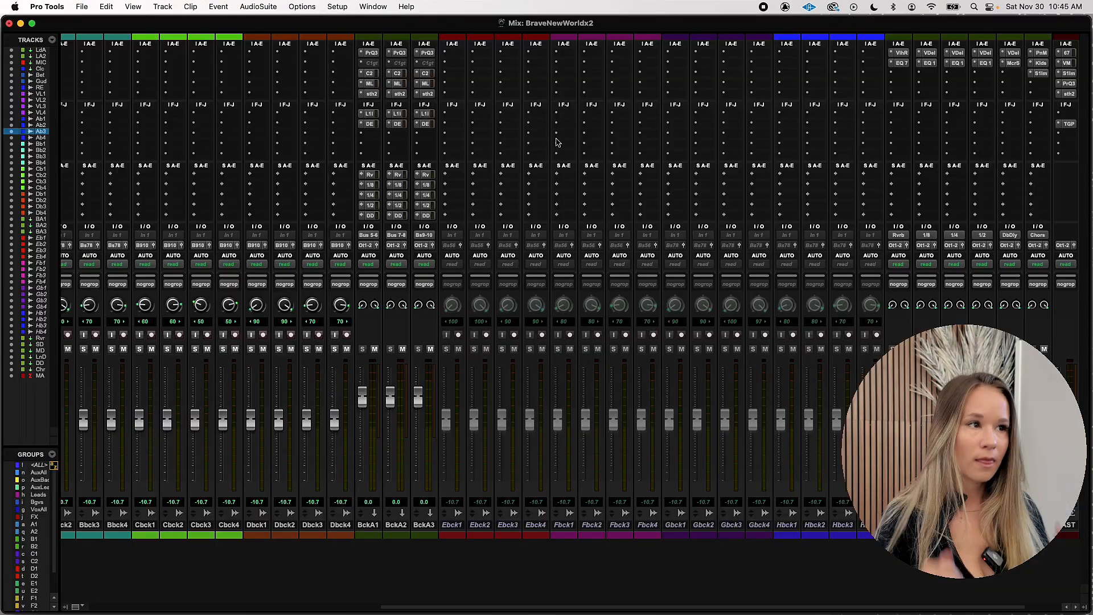
Select the Aback4 track and set the Color Palette to apply colors to Tracks.
{"action": "scroll", "coordinate": [556, 142], "scroll_direction": "right", "scroll_amount": 2}
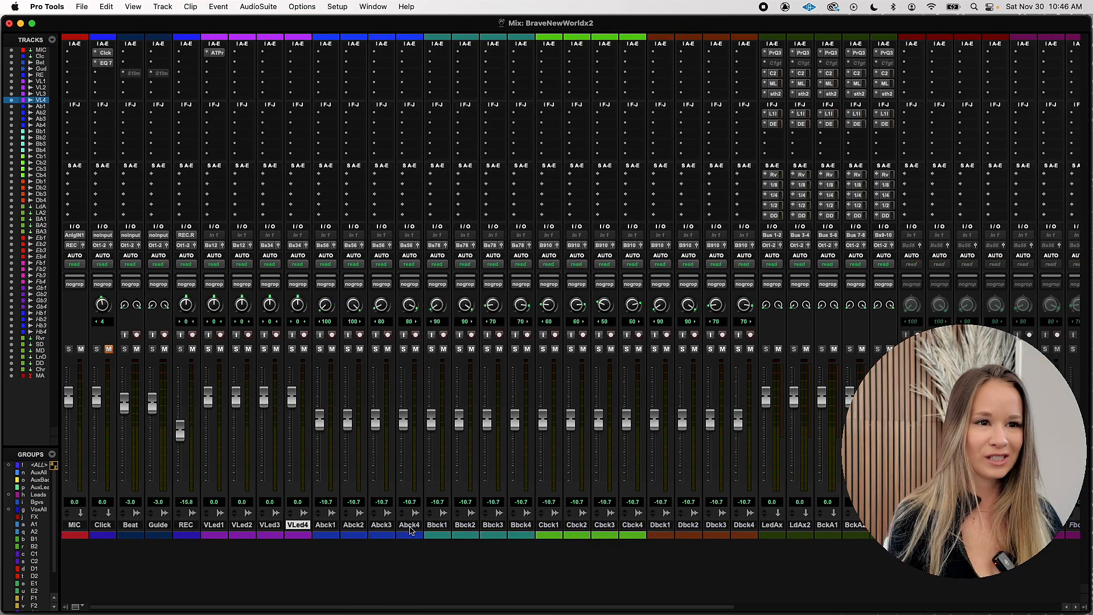
{"action": "left_click", "coordinate": [409, 527]}
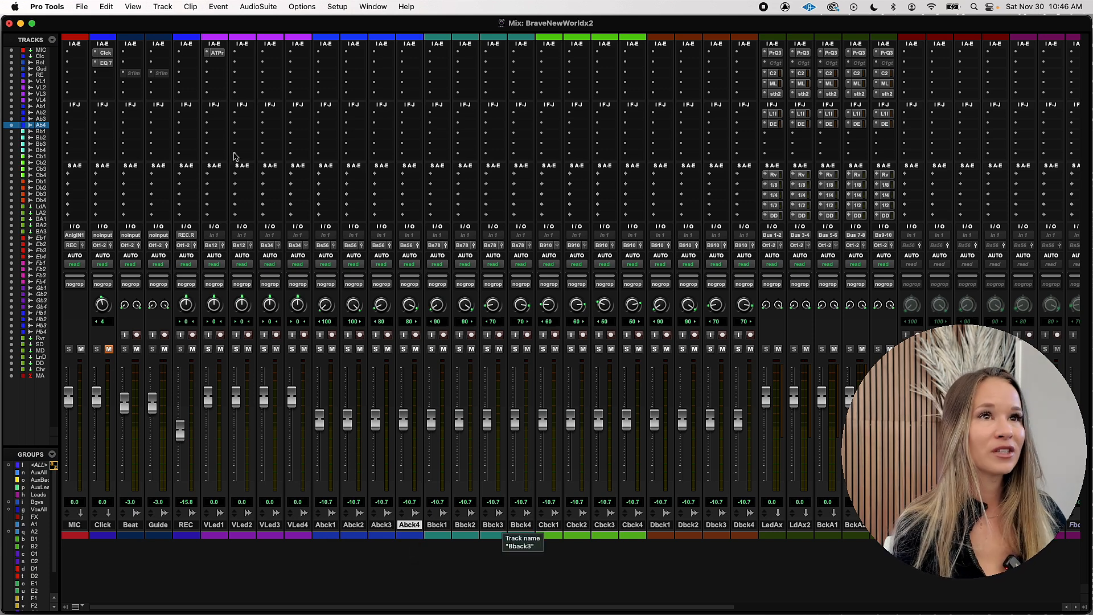
{"action": "left_click", "coordinate": [368, 7]}
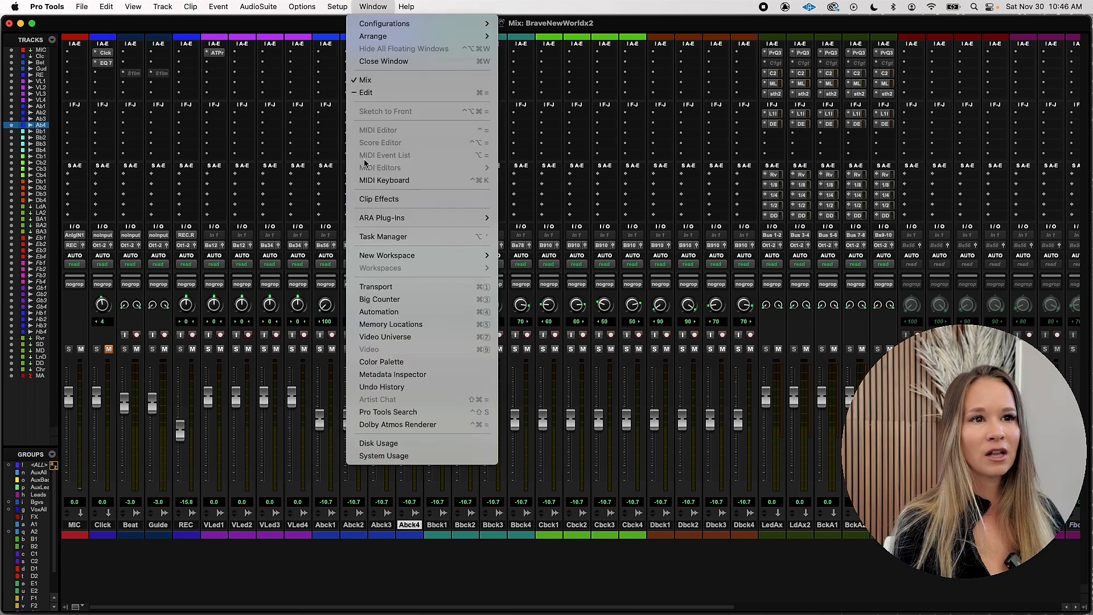
{"action": "left_click", "coordinate": [443, 363]}
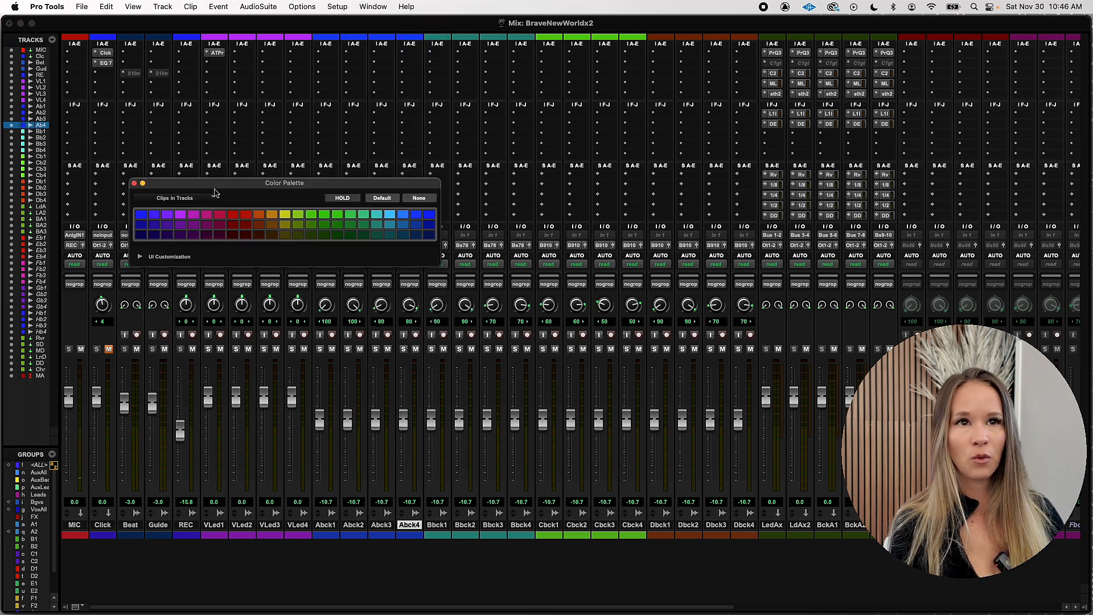
{"action": "left_click", "coordinate": [211, 199]}
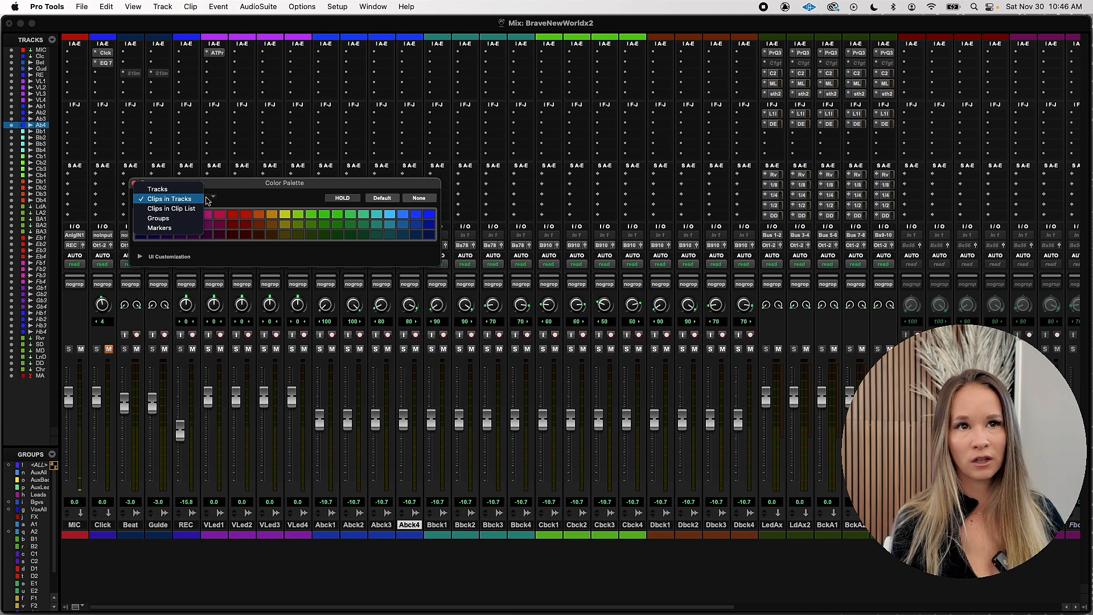
{"action": "left_click", "coordinate": [185, 191]}
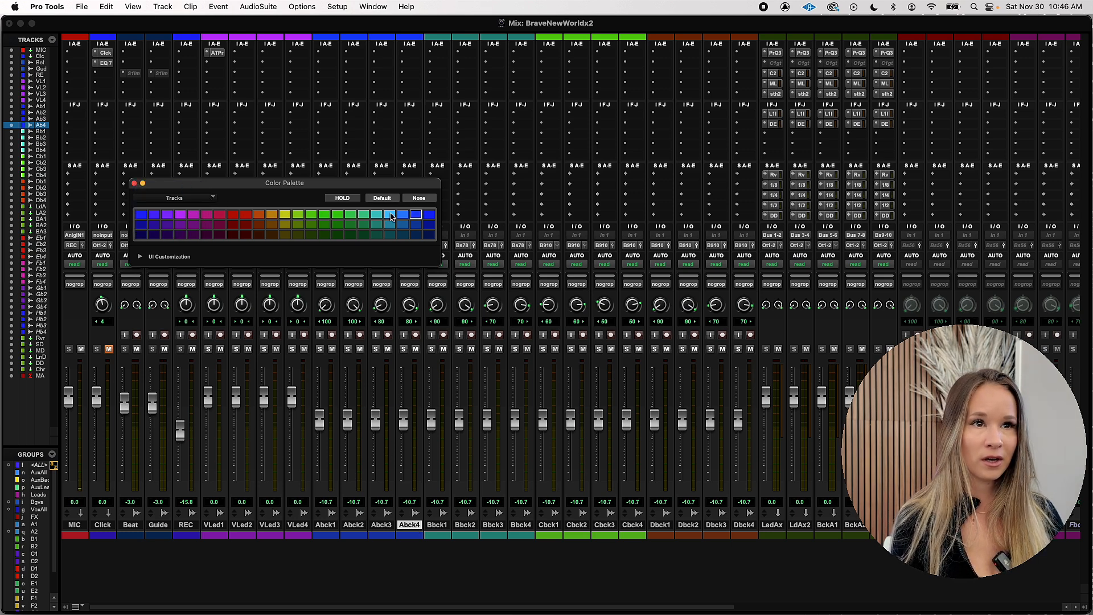
Try light blue and green shades on the Aback4 track, restore its original blue, and close the Color Palette.
{"action": "left_click", "coordinate": [390, 216]}
{"action": "left_click", "coordinate": [361, 214]}
{"action": "left_click", "coordinate": [385, 215]}
{"action": "left_click", "coordinate": [415, 214]}
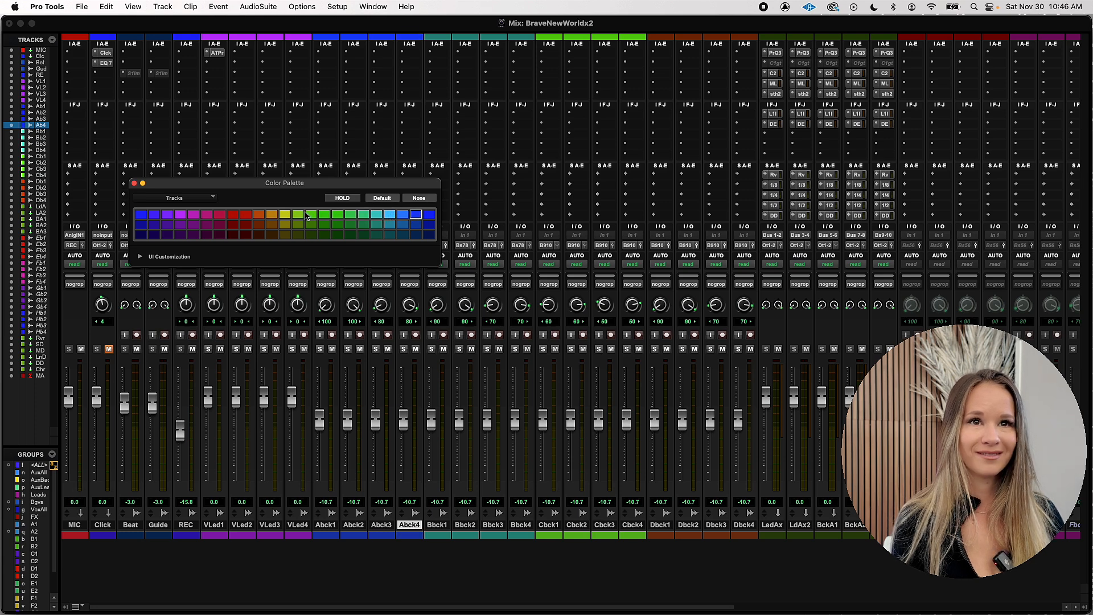
{"action": "left_click", "coordinate": [134, 184]}
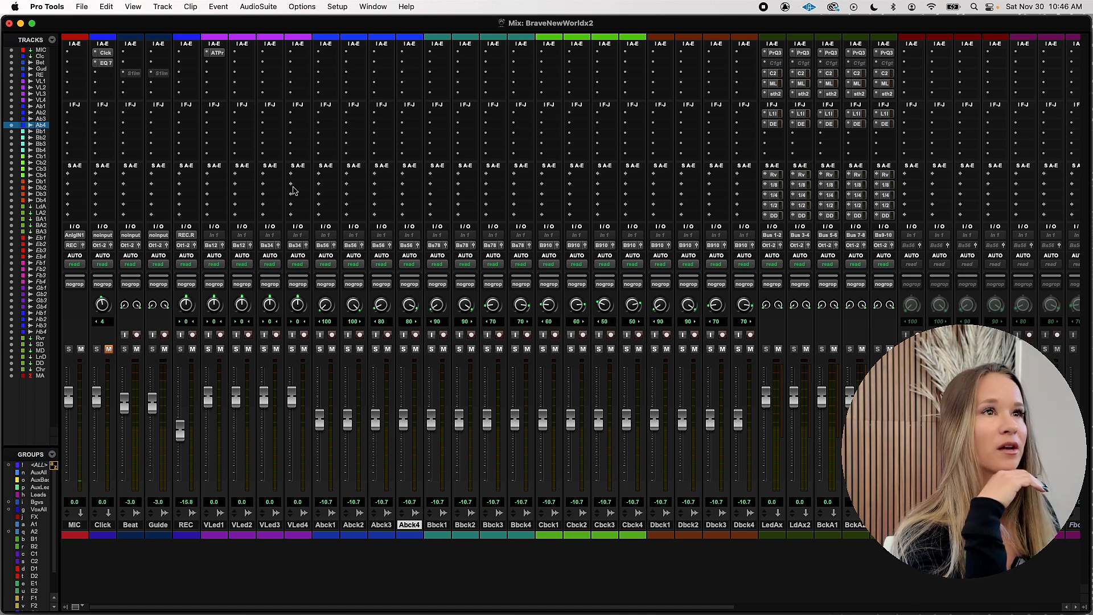
Switch to the Edit window and try the Timecode, Timecode 2 and Feet+Frames rulers, hiding them again.
{"action": "key", "text": "super+equal"}
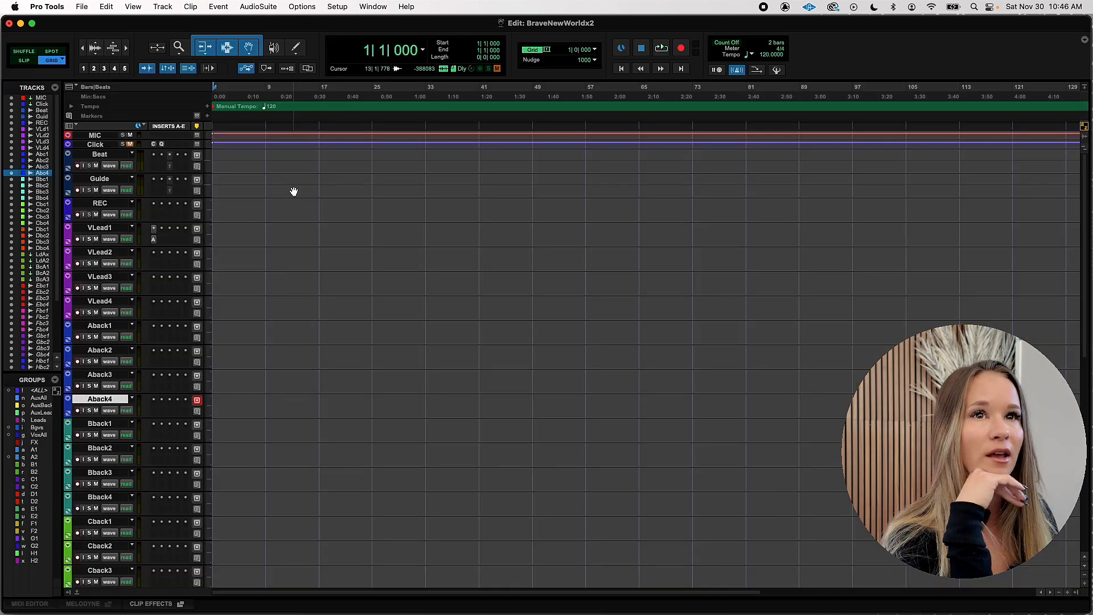
{"action": "left_click", "coordinate": [76, 89]}
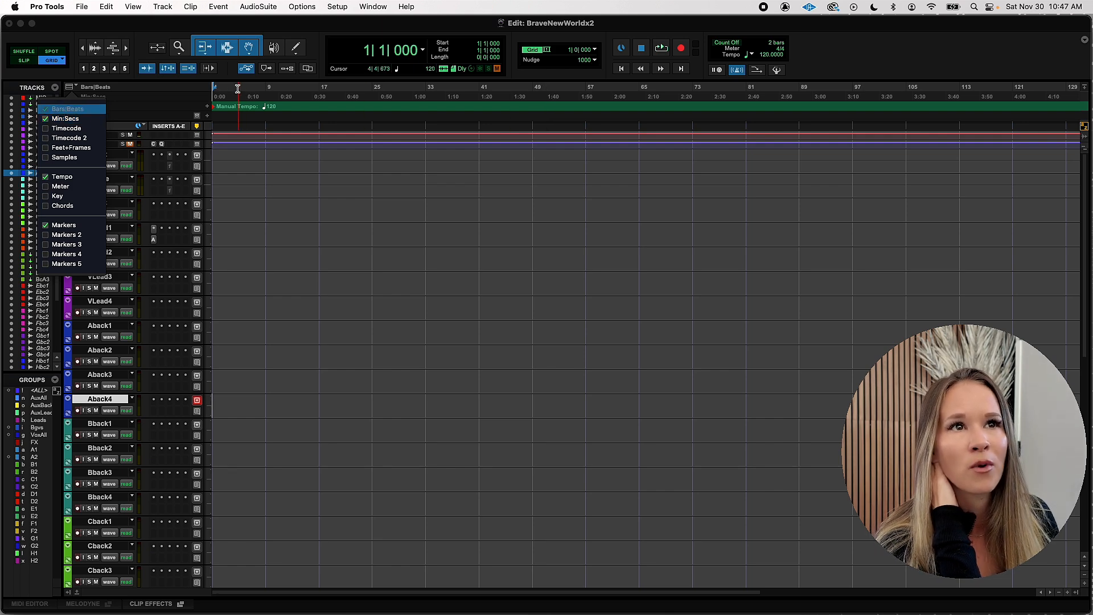
{"action": "left_click", "coordinate": [45, 148]}
{"action": "left_click", "coordinate": [46, 129]}
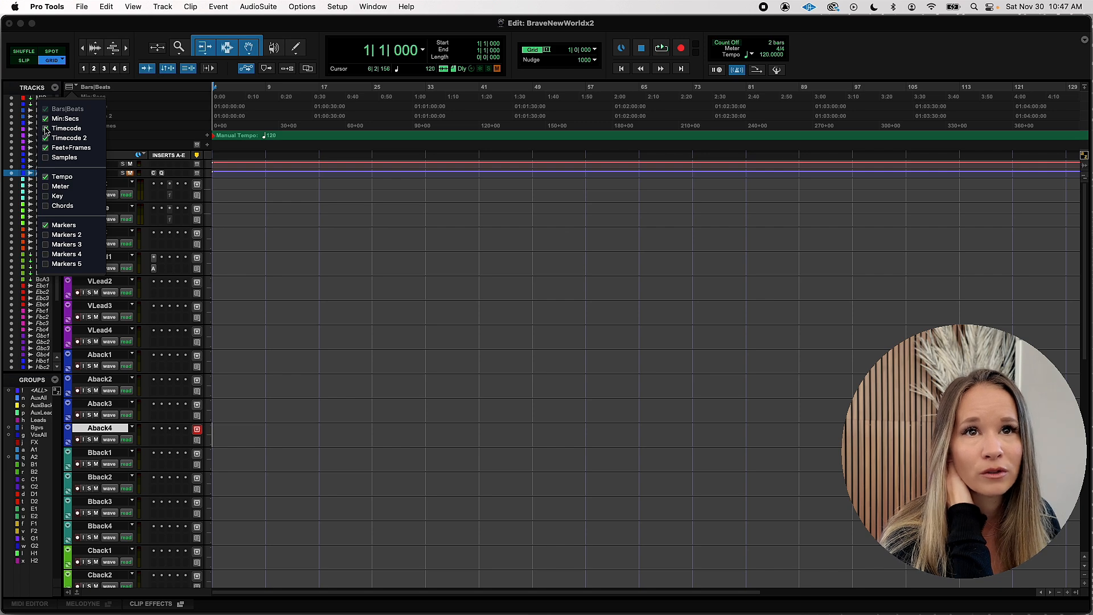
{"action": "left_click", "coordinate": [45, 128]}
{"action": "left_click", "coordinate": [46, 138]}
{"action": "left_click", "coordinate": [45, 147]}
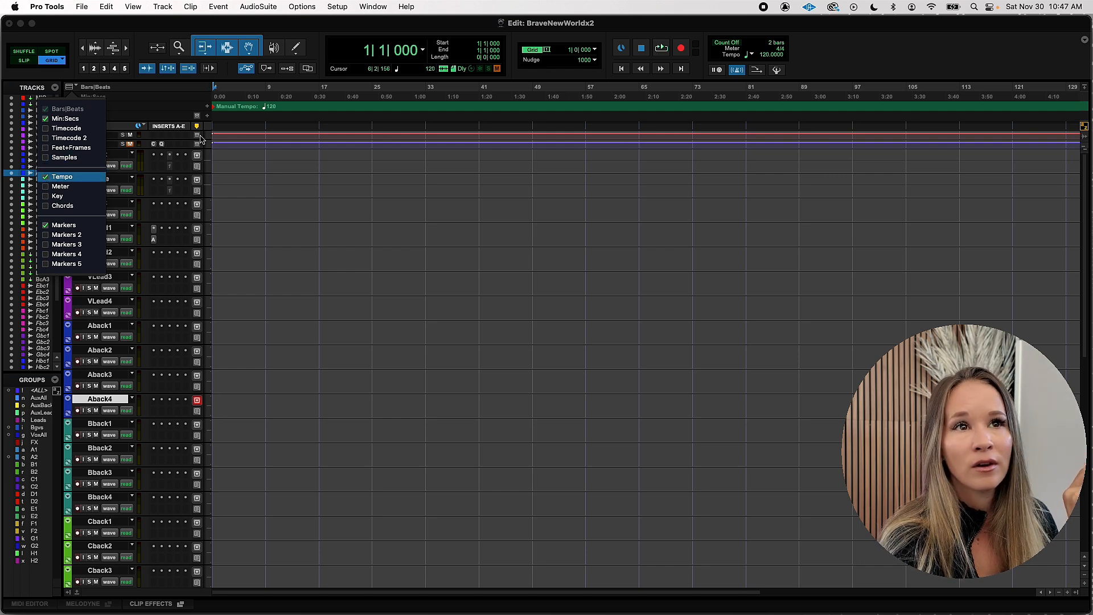
{"action": "left_click", "coordinate": [403, 220]}
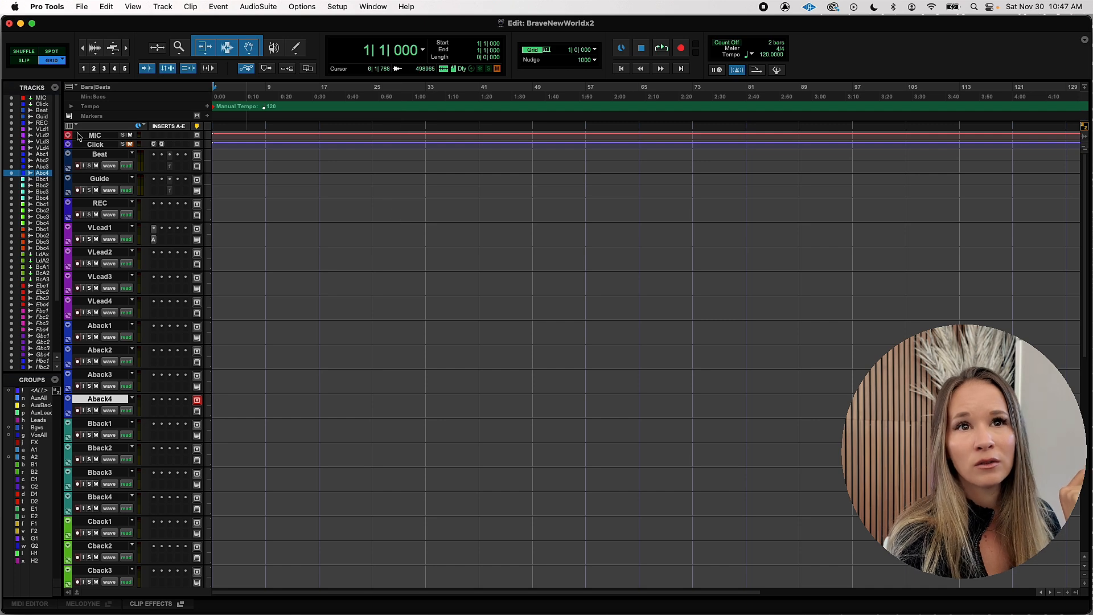
Open the Auto-Tune Pro insert on VLead1 from the Edit window and look up the same insert in the Mix window.
{"action": "left_click", "coordinate": [74, 126]}
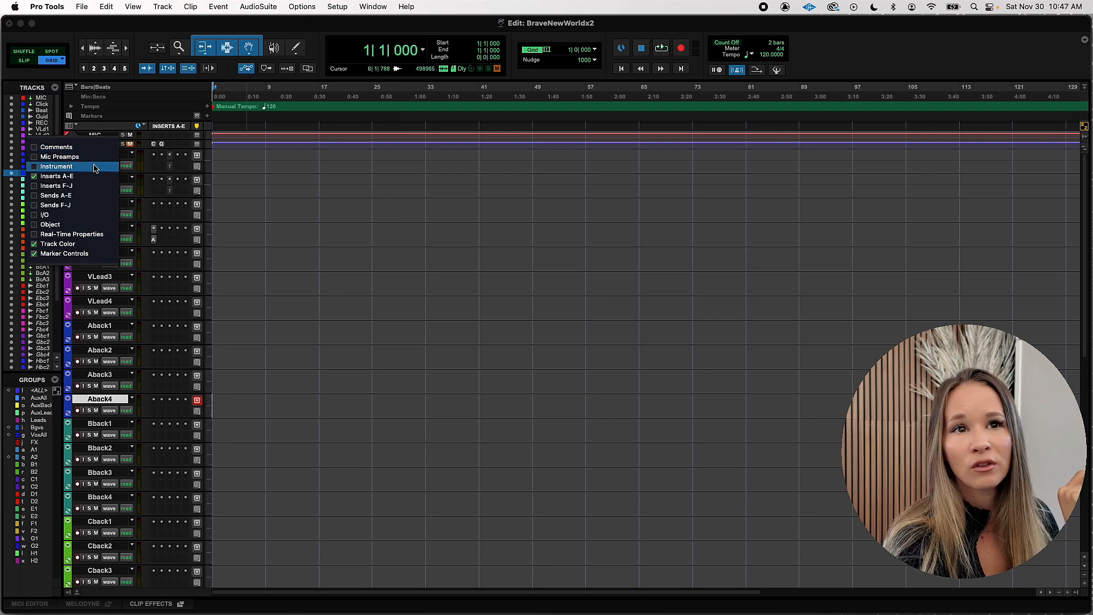
{"action": "left_click", "coordinate": [154, 240]}
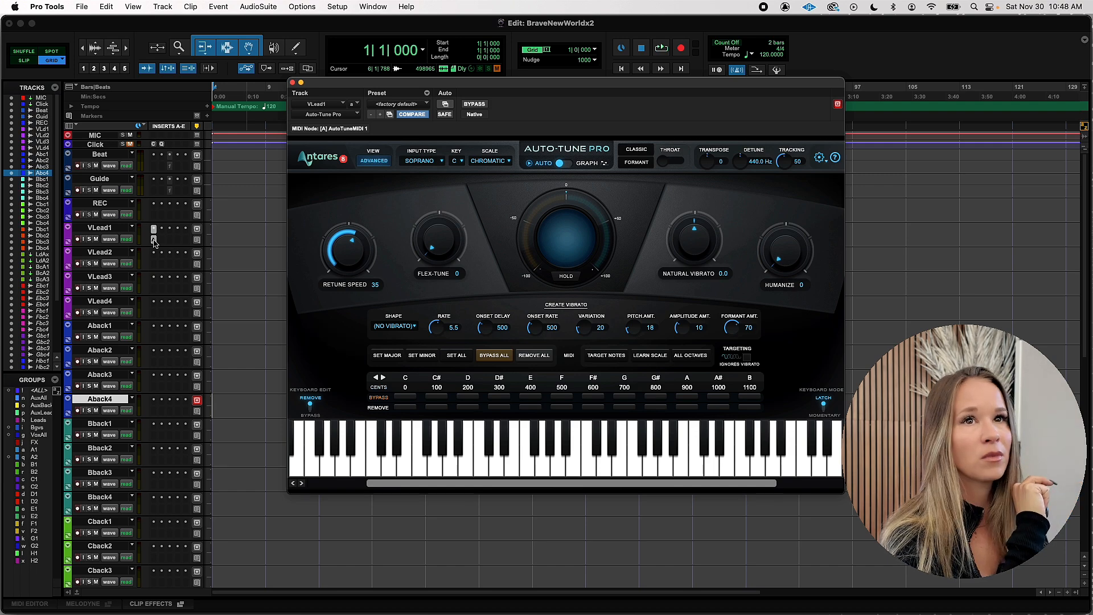
{"action": "key", "text": "super+equal"}
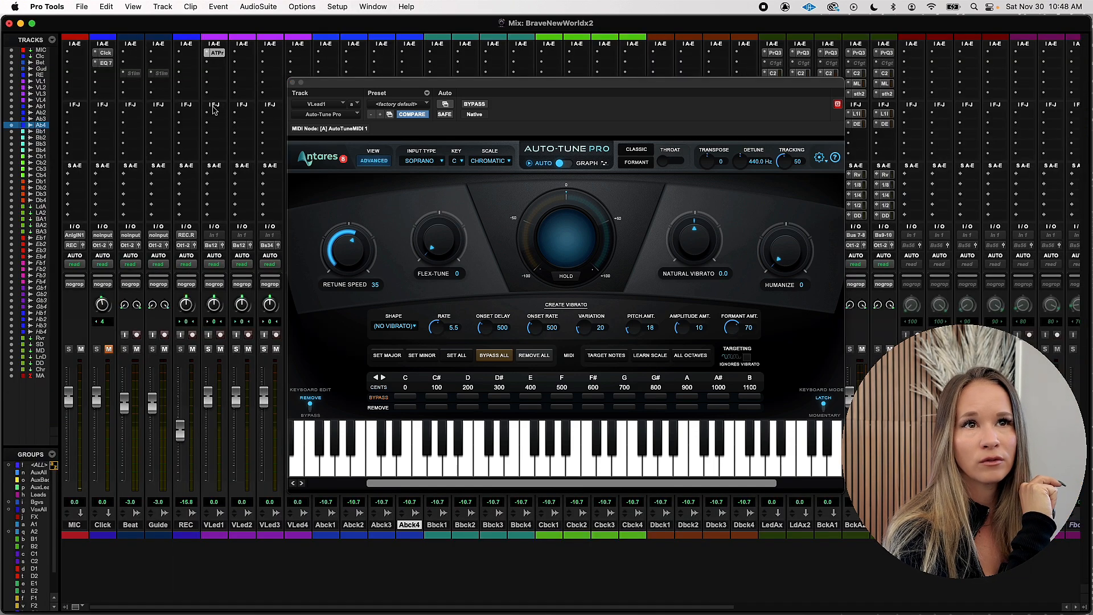
{"action": "key", "text": "super+equal"}
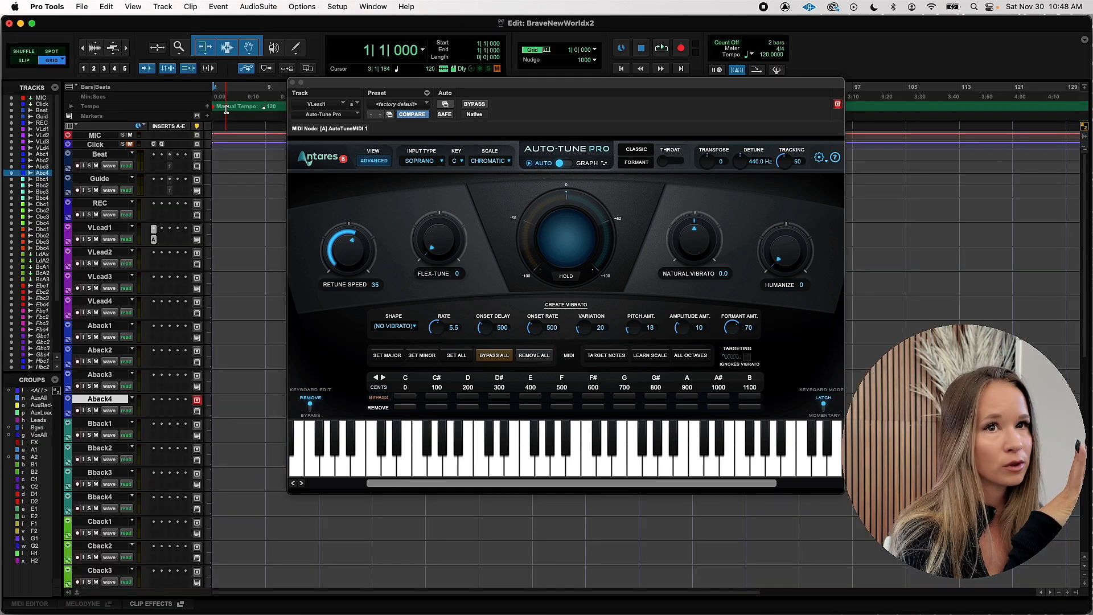
Try the Inserts F-J and Sends A-E columns in the Edit window, hide them again, and close Auto-Tune Pro.
{"action": "left_click", "coordinate": [71, 126]}
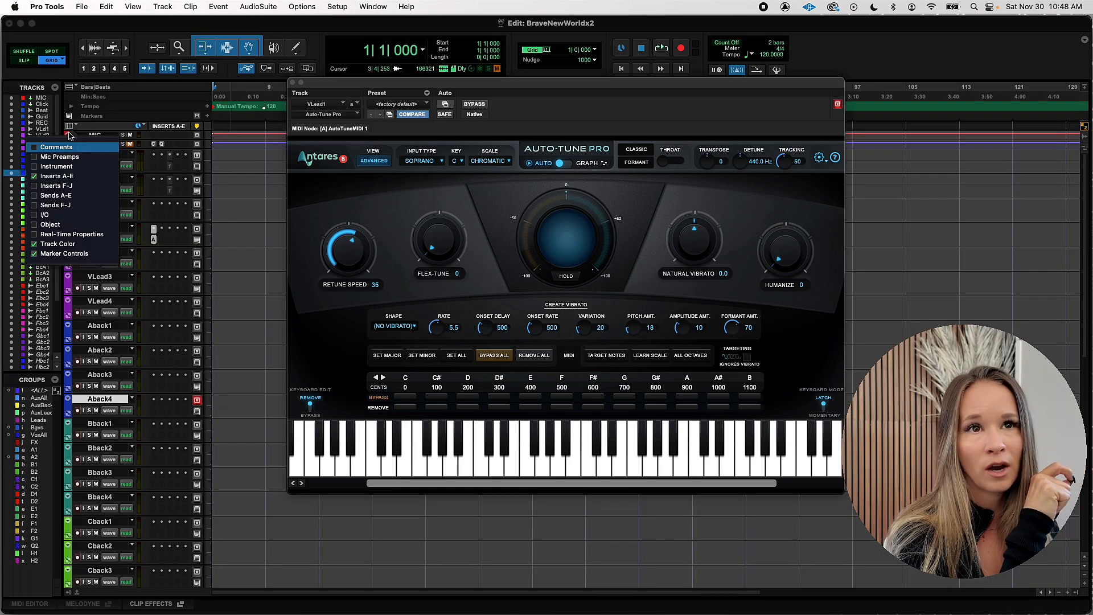
{"action": "left_click", "coordinate": [57, 186]}
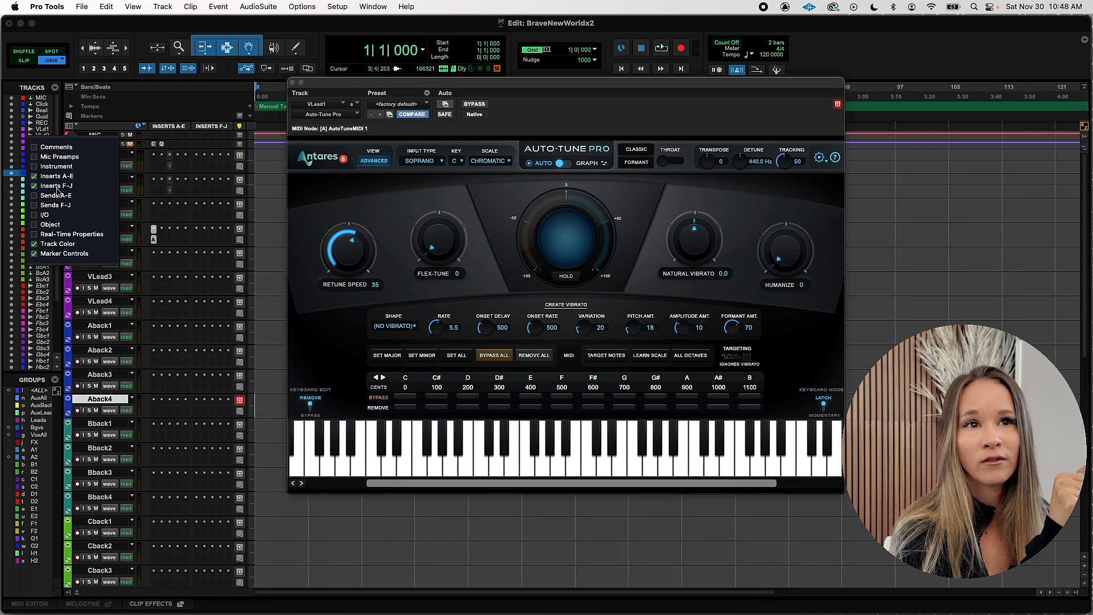
{"action": "left_click", "coordinate": [57, 196]}
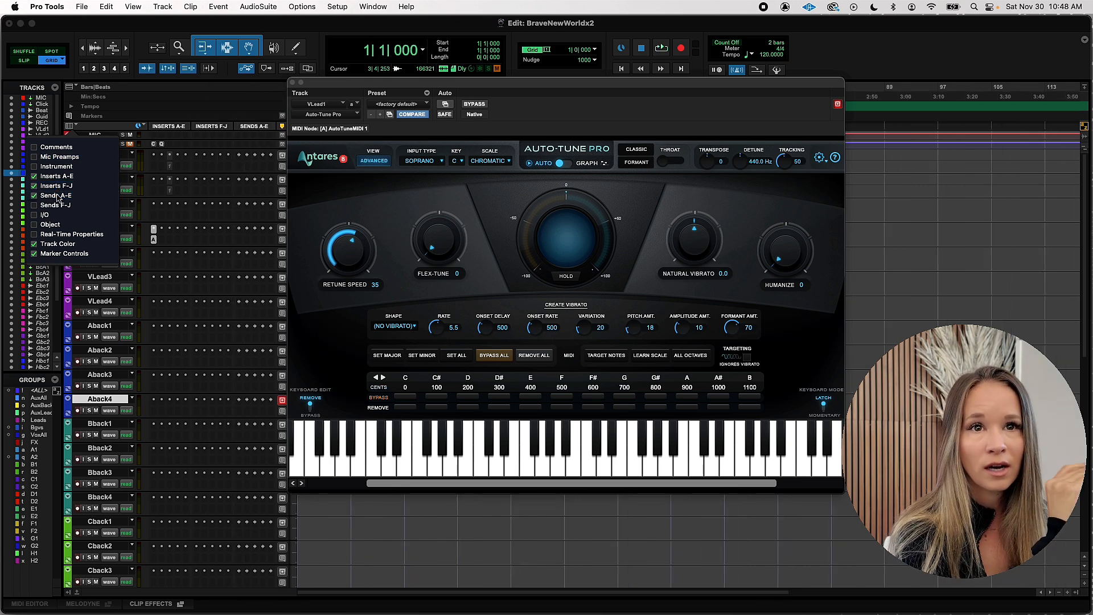
{"action": "left_click", "coordinate": [56, 195]}
{"action": "left_click", "coordinate": [57, 186]}
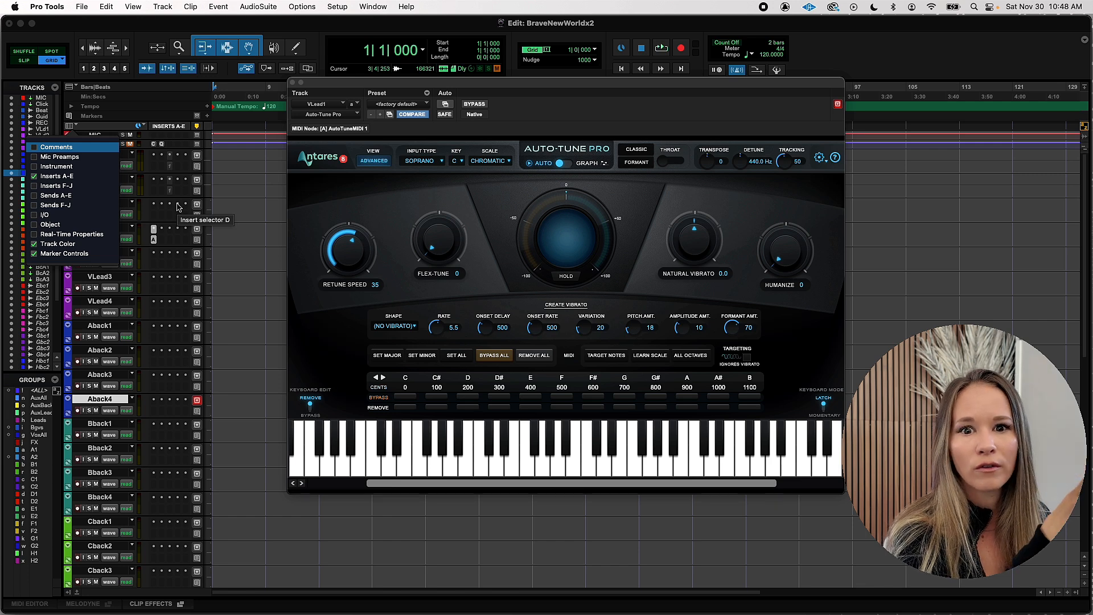
{"action": "left_click", "coordinate": [293, 83]}
{"action": "left_click", "coordinate": [292, 83]}
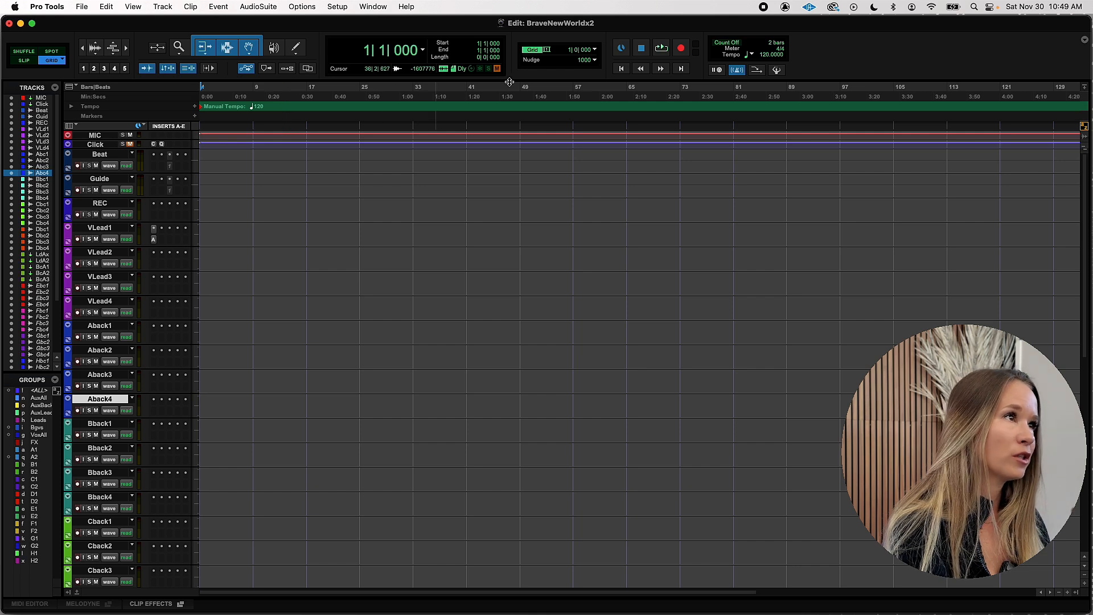
Toggle the Edit window's Zoom Controls, MIDI Controls and Track List off and back on.
{"action": "left_click", "coordinate": [1084, 41]}
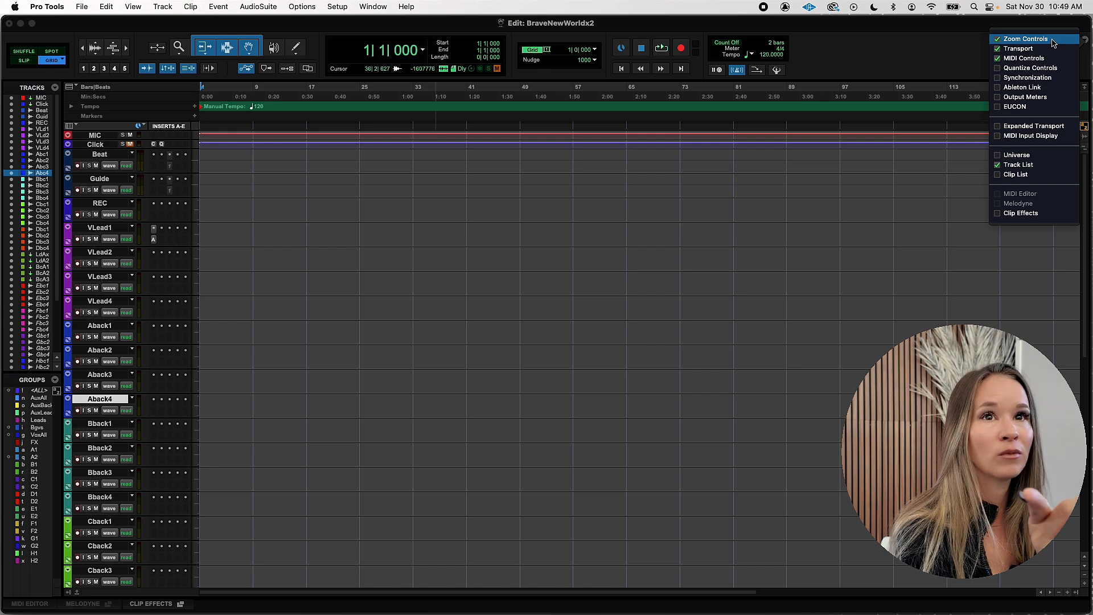
{"action": "left_click", "coordinate": [1059, 39]}
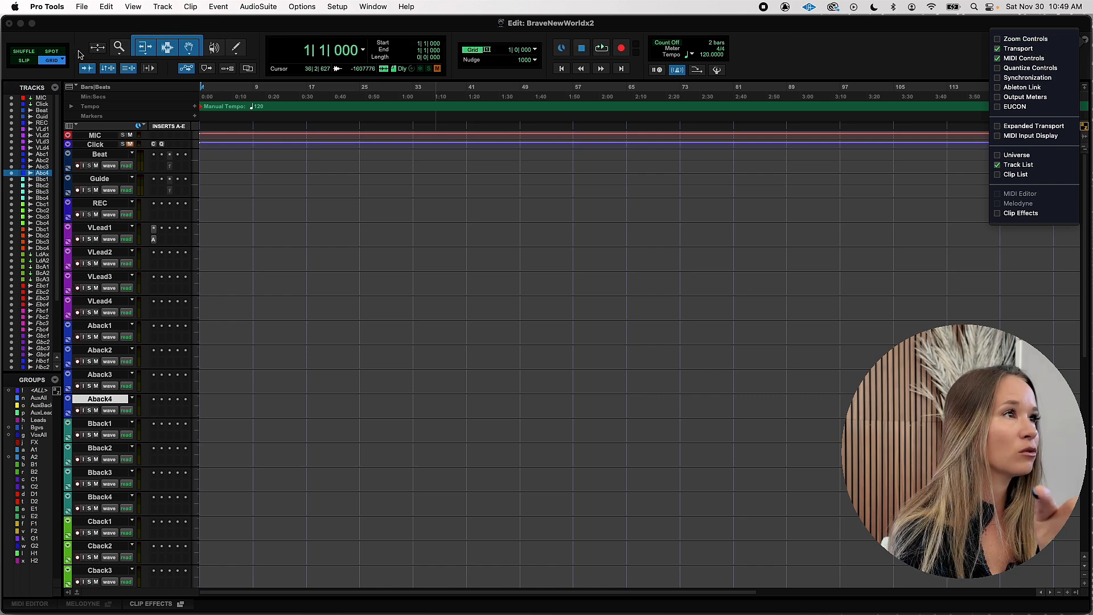
{"action": "left_click", "coordinate": [1023, 40]}
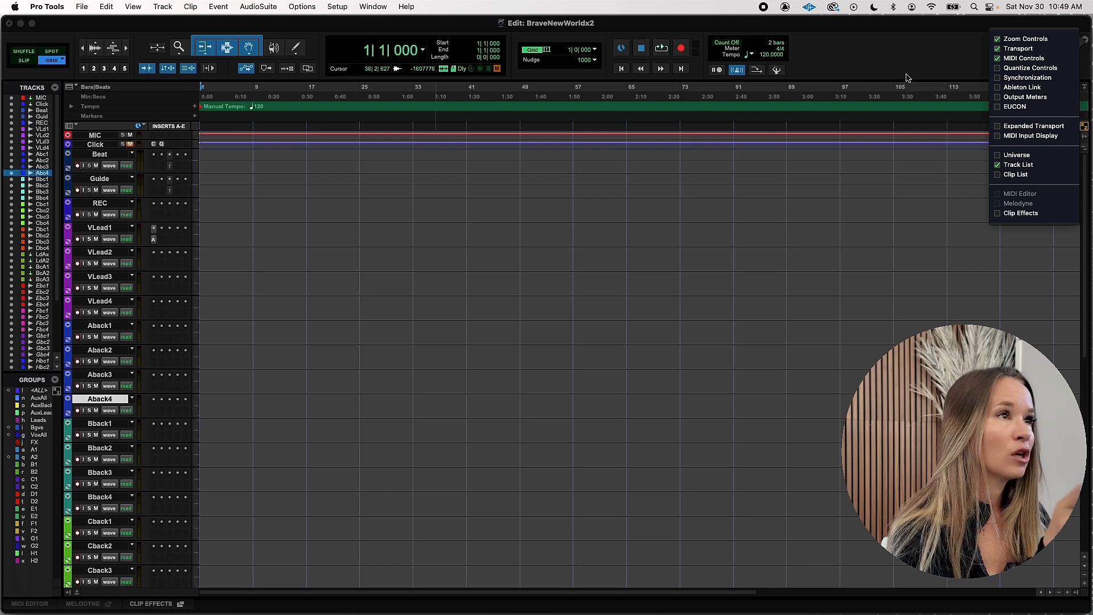
{"action": "left_click", "coordinate": [1051, 60]}
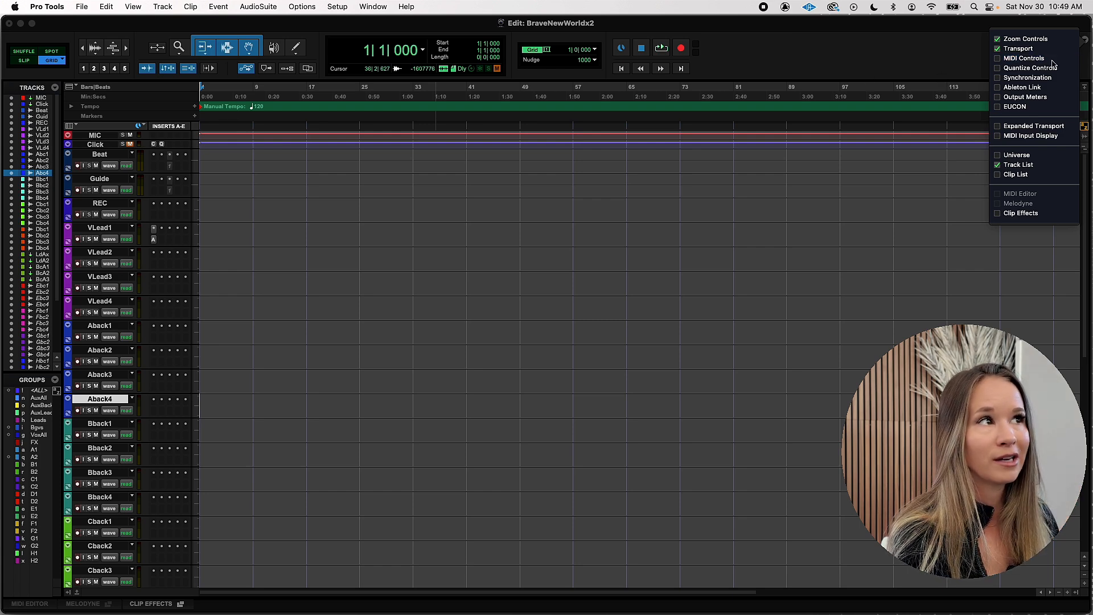
{"action": "left_click", "coordinate": [1052, 60]}
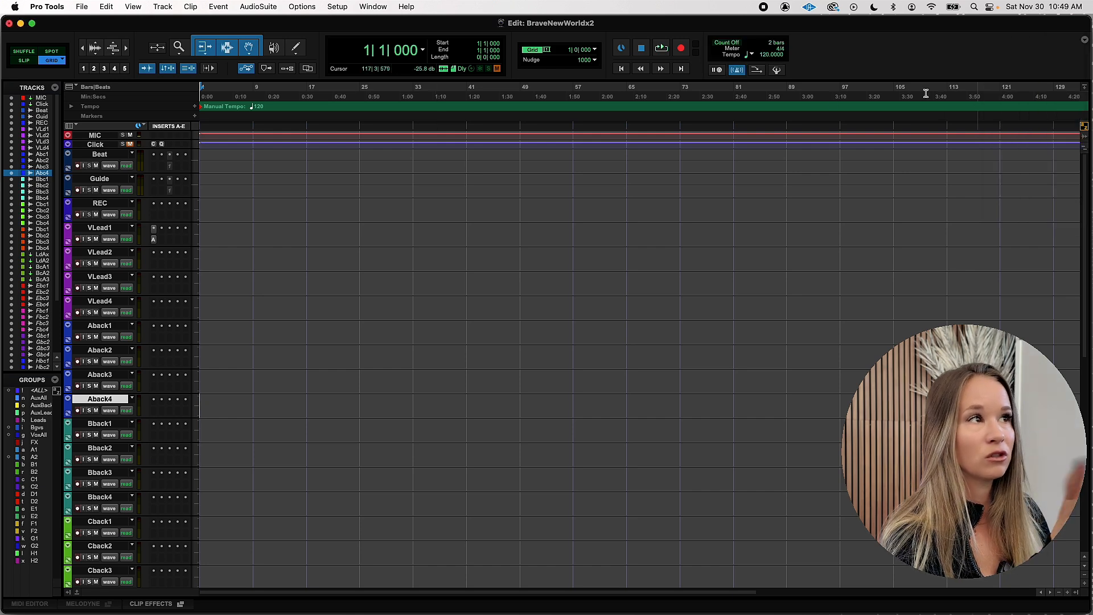
{"action": "left_click", "coordinate": [1084, 39]}
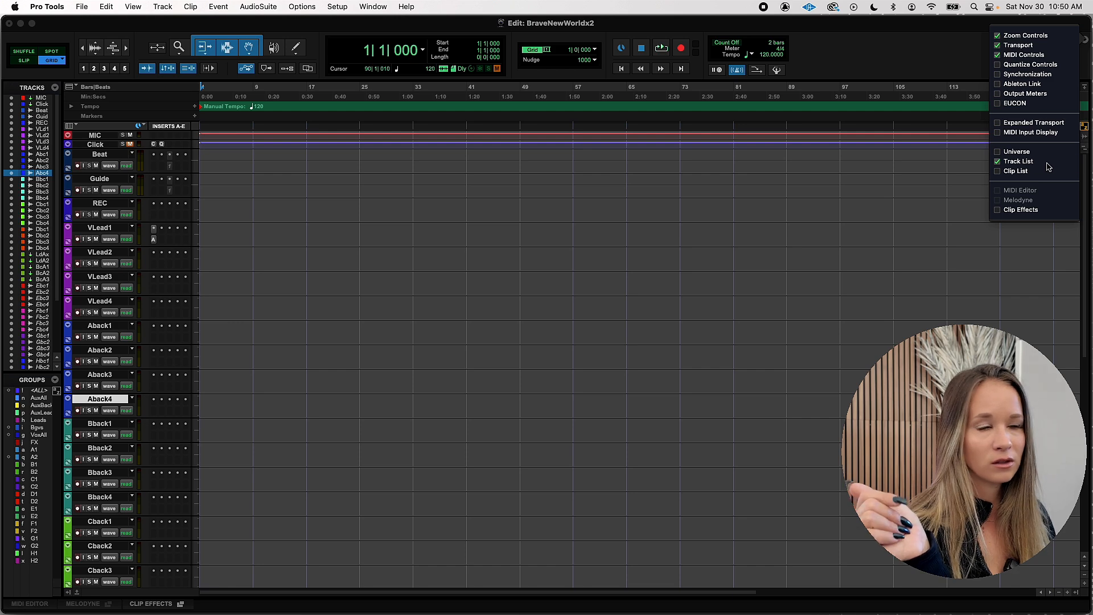
{"action": "left_click", "coordinate": [1048, 164]}
{"action": "left_click", "coordinate": [1047, 163]}
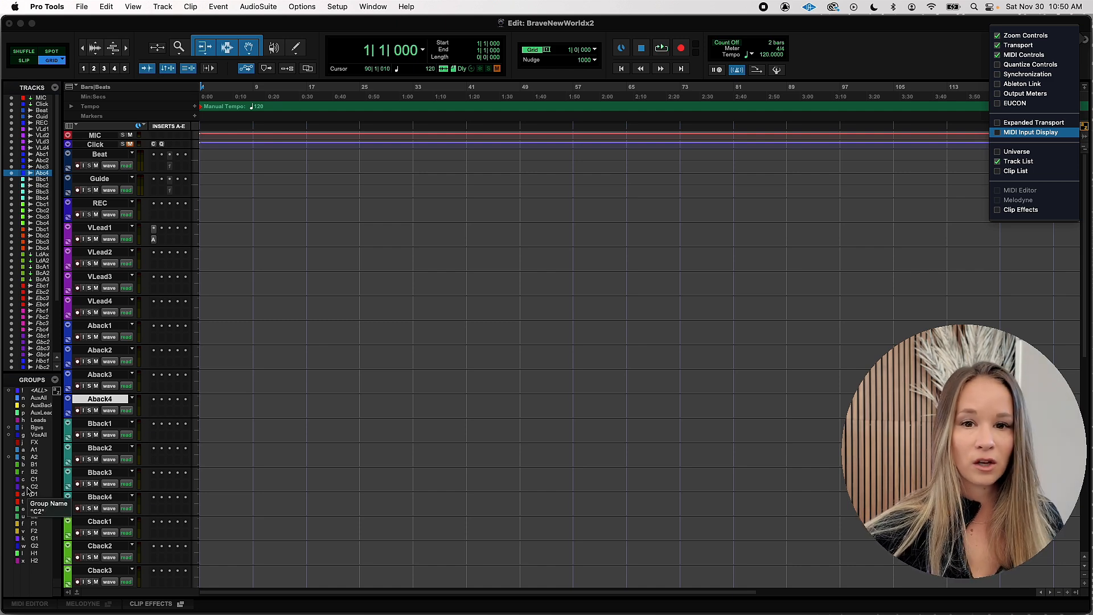
Activate the A1 group in the Mix window, lower the Aback1 and Aback2 faders together to -11.5 dB, and solo both tracks.
{"action": "key", "text": "super+equal"}
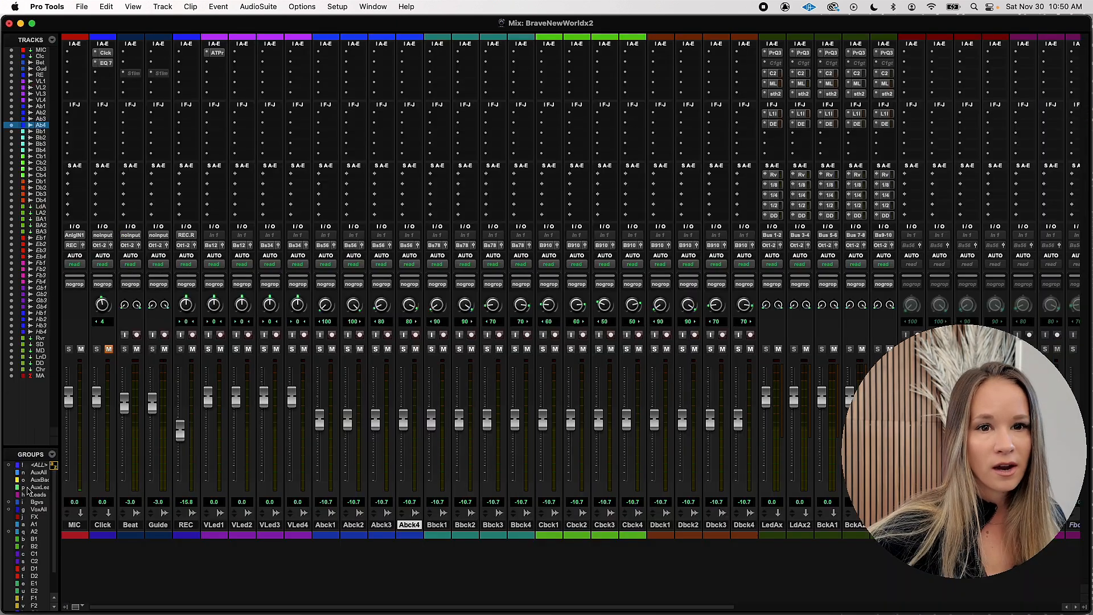
{"action": "left_click", "coordinate": [34, 524]}
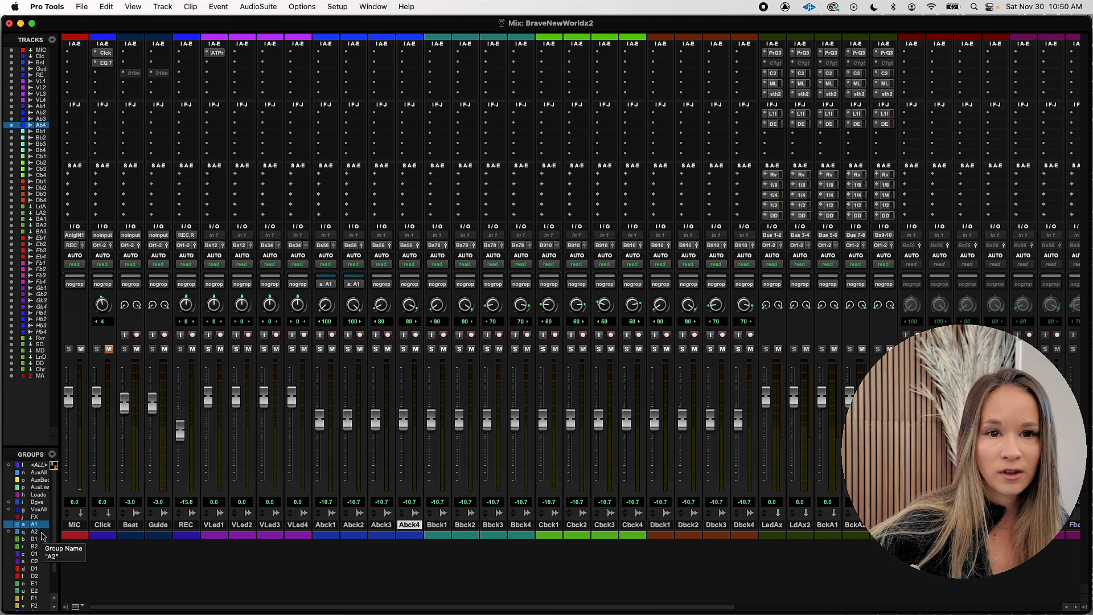
{"action": "left_click_drag", "start_coordinate": [319, 420], "coordinate": [335, 427]}
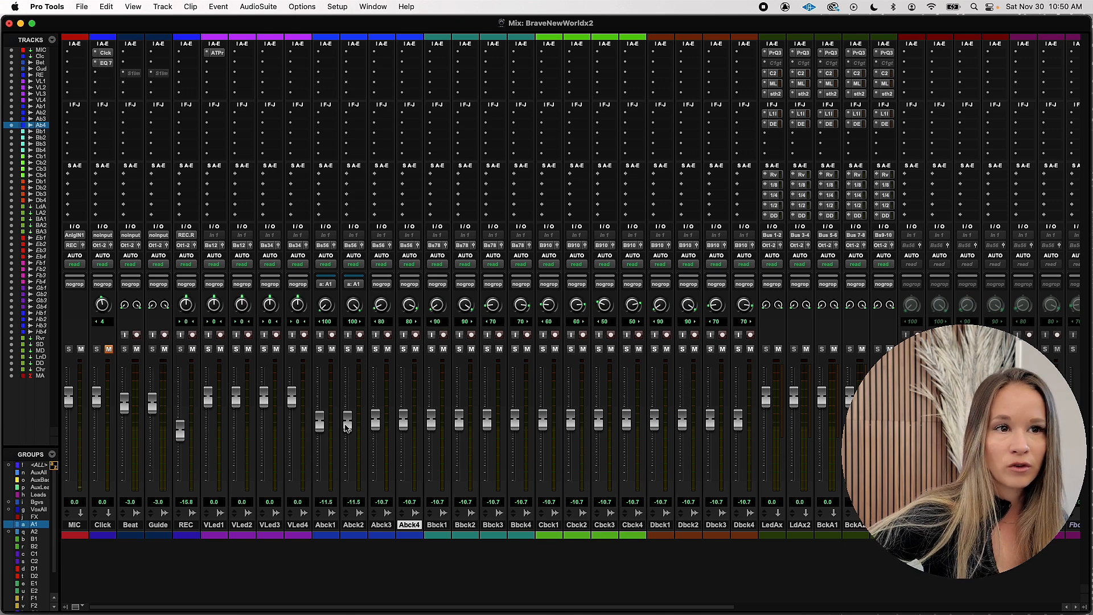
{"action": "left_click", "coordinate": [348, 348]}
{"action": "left_click", "coordinate": [332, 348]}
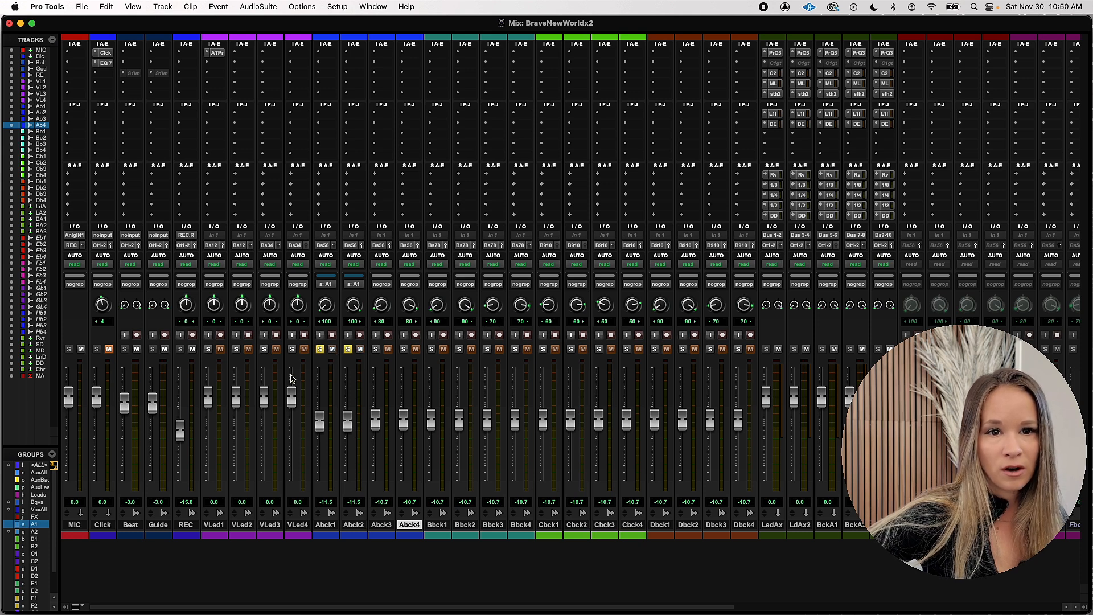
Deactivate the A1 group and reset the Aback1 and Aback2 faders individually to 0.0 dB.
{"action": "left_click", "coordinate": [40, 526]}
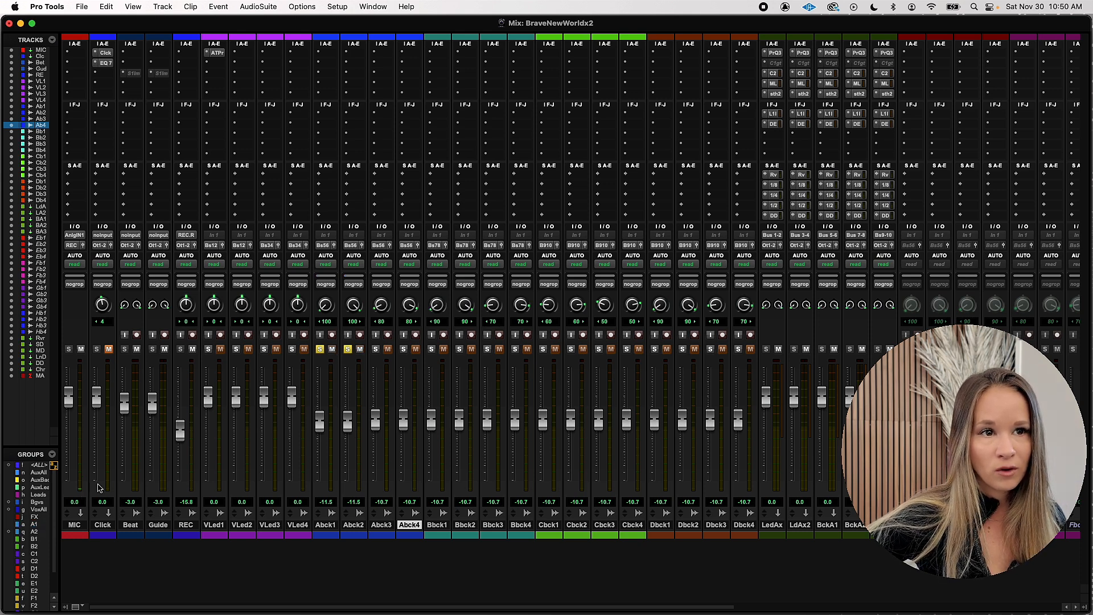
{"action": "mouse_move", "coordinate": [348, 425]}
{"action": "left_mouse_down"}
{"action": "mouse_move", "coordinate": [344, 454]}
{"action": "mouse_move", "coordinate": [347, 440]}
{"action": "left_mouse_up"}
{"action": "left_click", "coordinate": [346, 438], "text": "alt"}
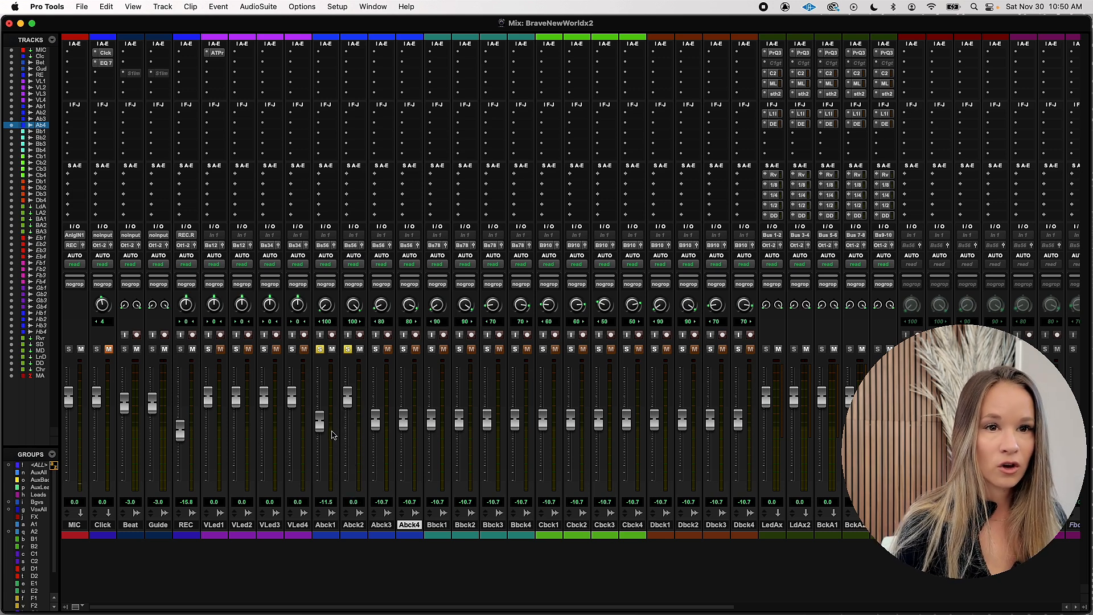
{"action": "left_click", "coordinate": [318, 425], "text": "alt"}
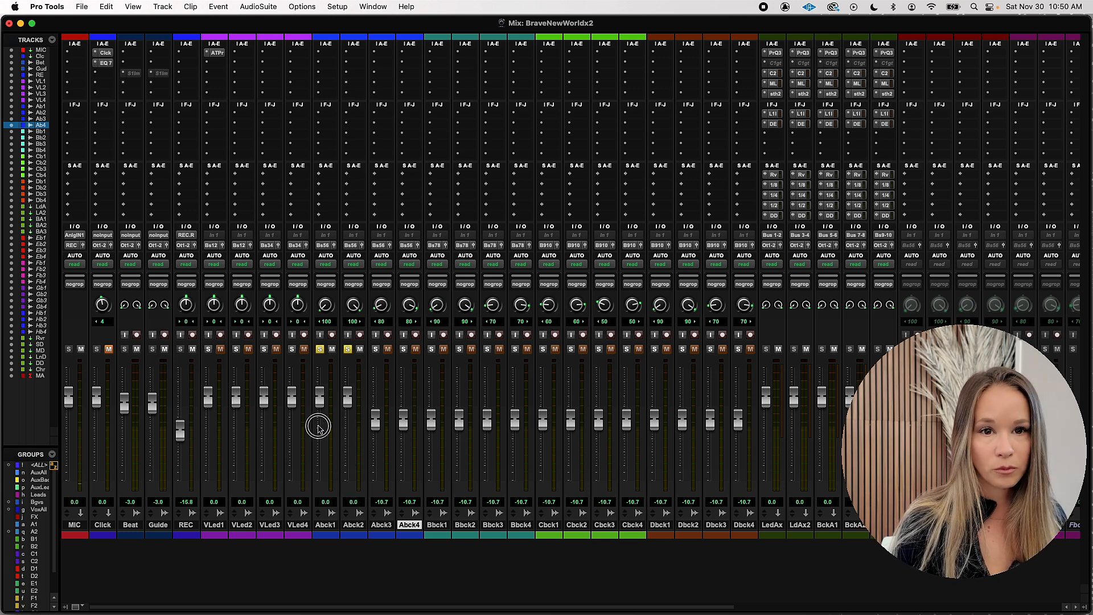
Activate the VoxAll group and lower all vocal faders together, with the leads at -2.1 dB and the backing vocals at -19.0 dB.
{"action": "left_click", "coordinate": [37, 502]}
{"action": "mouse_move", "coordinate": [487, 420]}
{"action": "left_mouse_down"}
{"action": "mouse_move", "coordinate": [481, 443]}
{"action": "mouse_move", "coordinate": [480, 430]}
{"action": "left_mouse_up"}
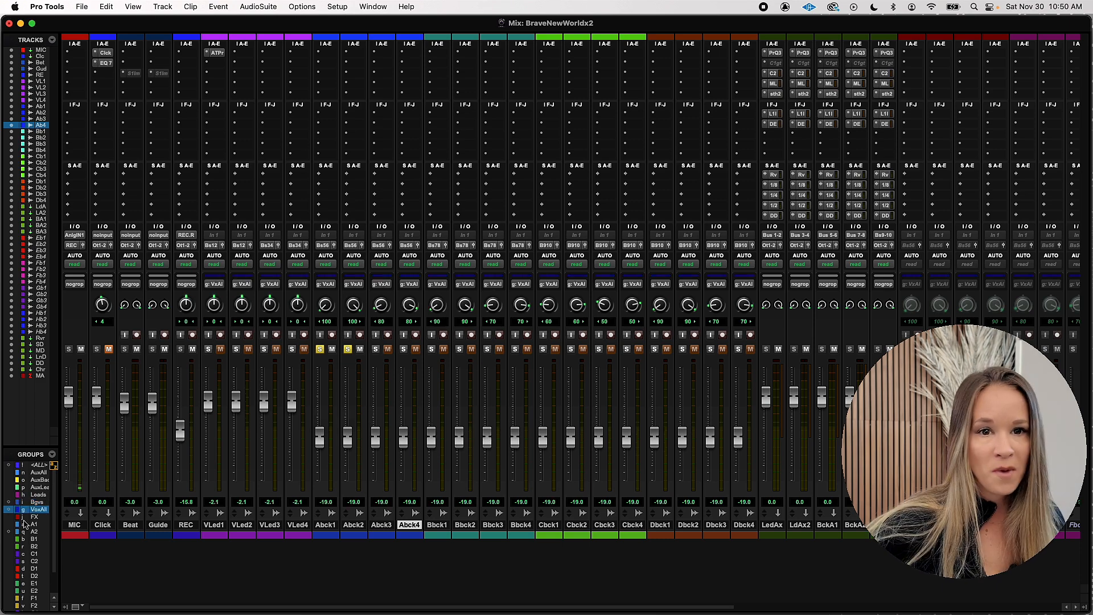
Activate the FX group, try lowering the Reverb fader to -3.6 dB with the group, and undo the fader move.
{"action": "left_click", "coordinate": [23, 519]}
{"action": "scroll", "coordinate": [488, 446], "scroll_direction": "right", "scroll_amount": 15}
{"action": "left_click_drag", "start_coordinate": [861, 400], "coordinate": [859, 399]}
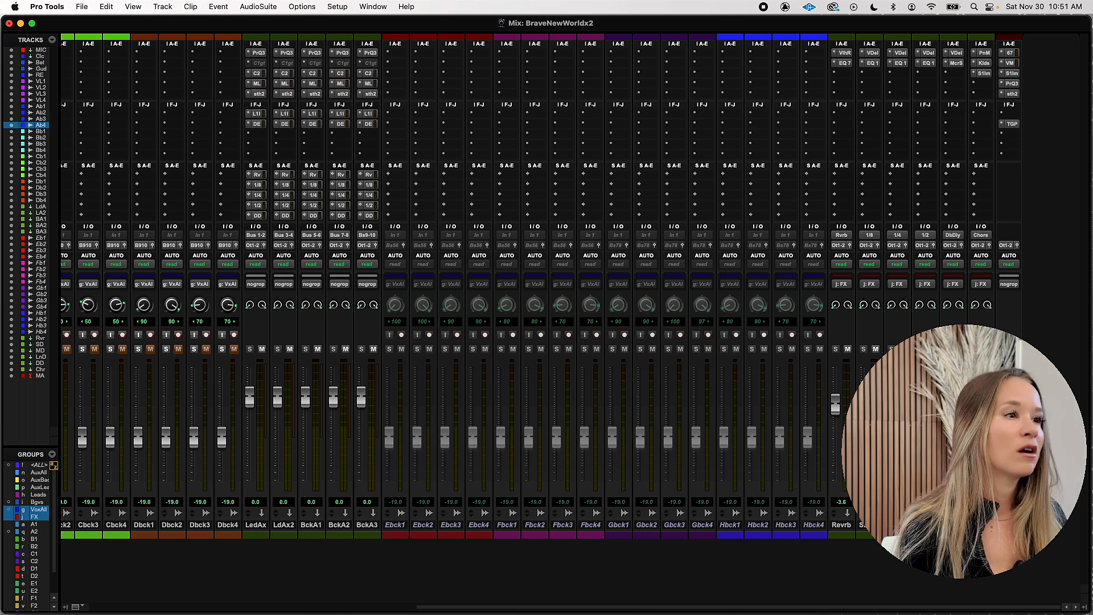
{"action": "key", "text": "super+z"}
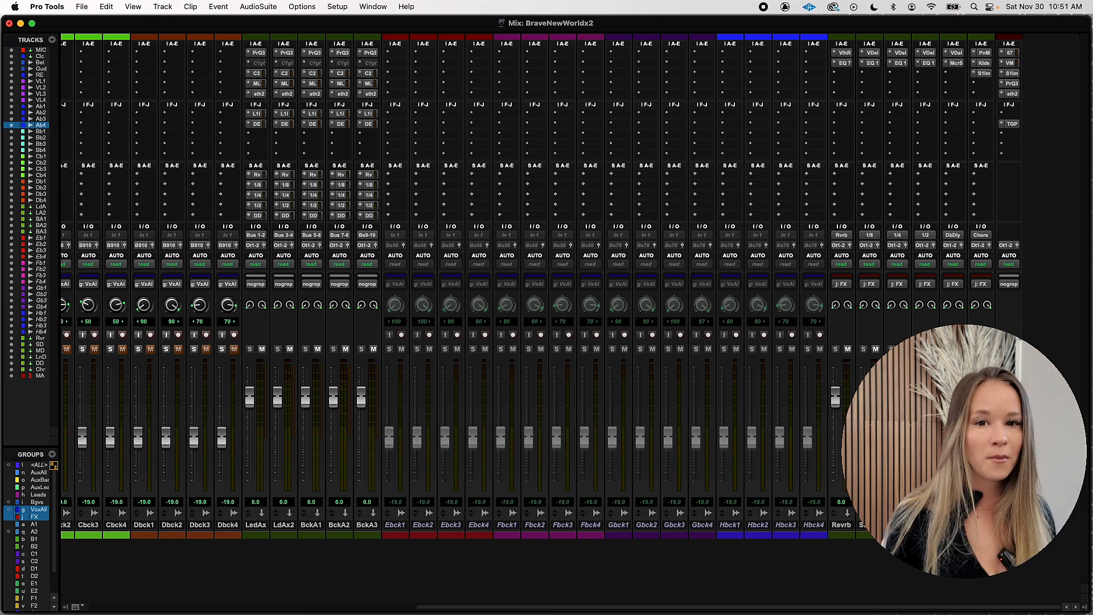
Activate the AuxAll group, raise the vocal aux faders to +0.9 dB, and set the Reverb send on LeadAux to 0.0 dB.
{"action": "left_click_drag", "start_coordinate": [863, 397], "coordinate": [863, 402]}
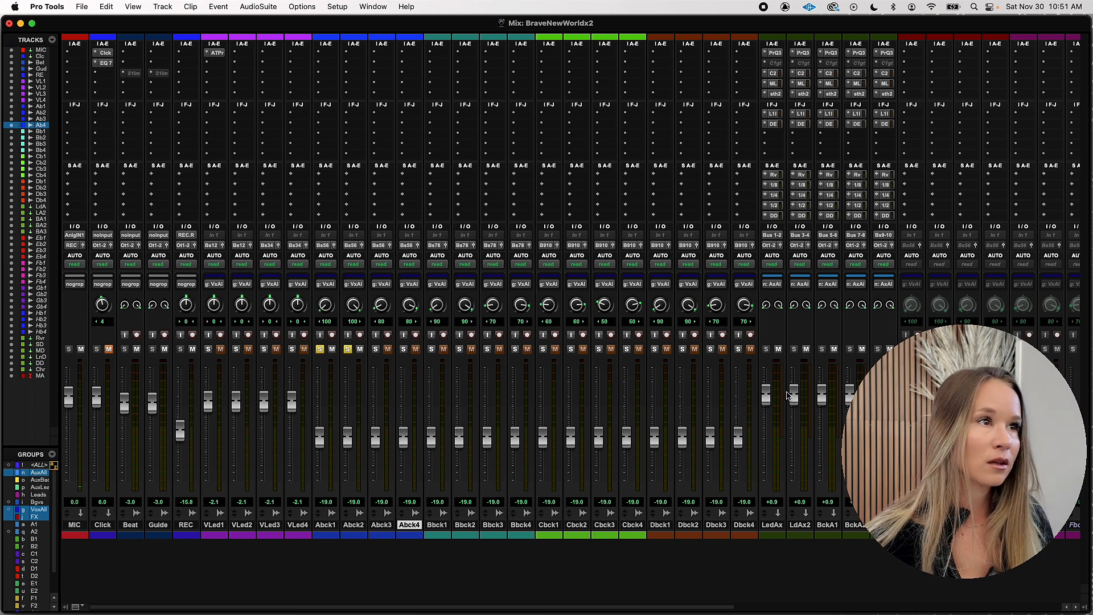
{"action": "left_click", "coordinate": [773, 176]}
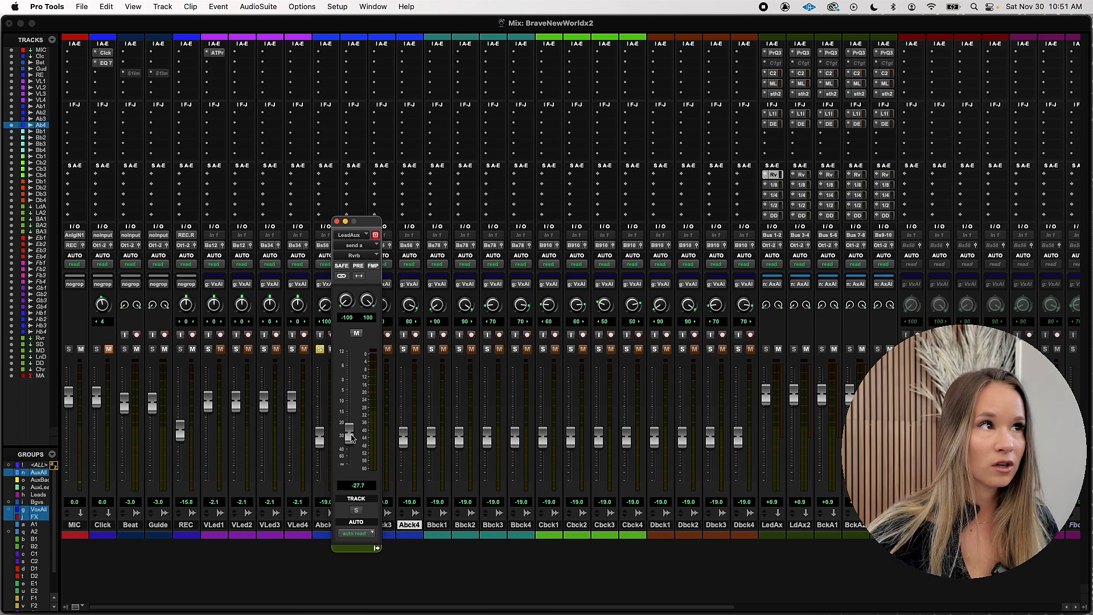
{"action": "scroll", "coordinate": [581, 378], "scroll_direction": "right", "scroll_amount": 10}
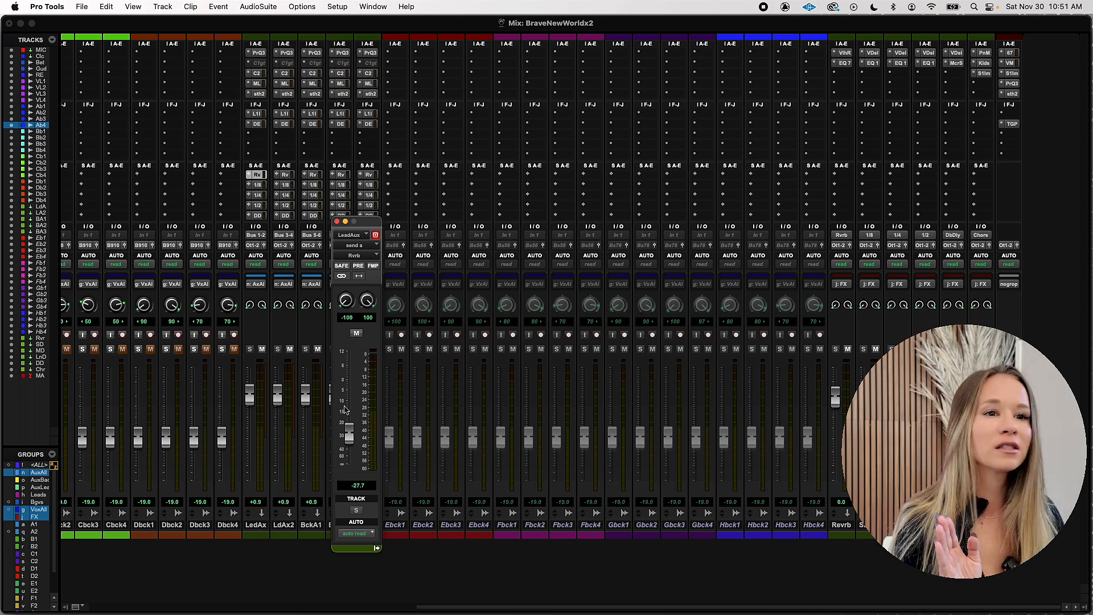
{"action": "left_click", "coordinate": [351, 438], "text": "alt"}
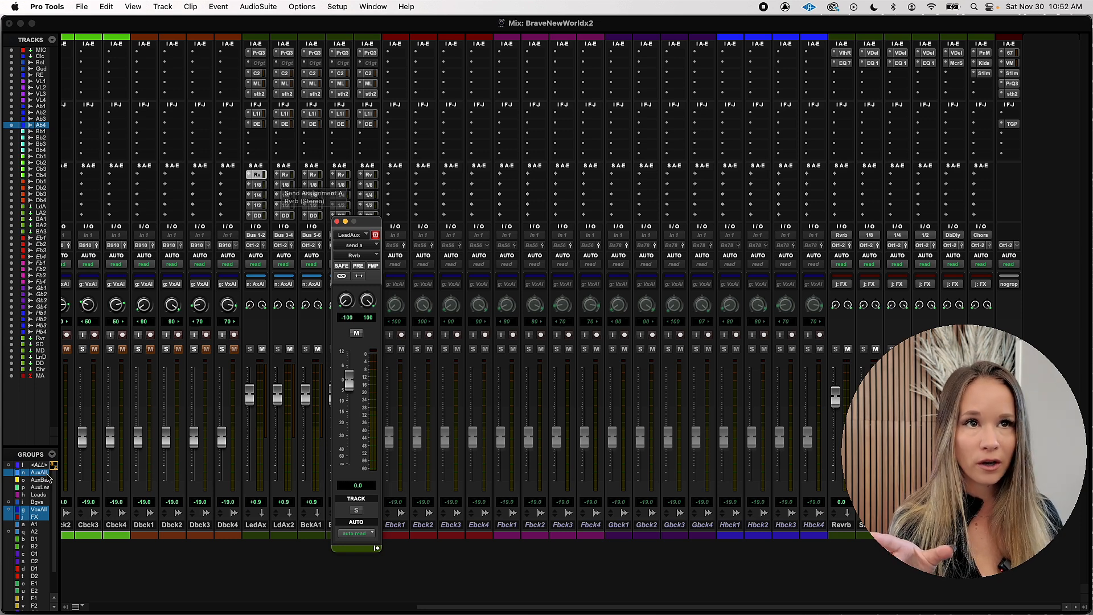
Lower the grouped Reverb sends through BackAux1 to -15.8 dB, check the send on LeadAux2, and lower them through LeadAux to -31.0 dB.
{"action": "left_click", "coordinate": [285, 174]}
{"action": "left_click", "coordinate": [312, 174]}
{"action": "left_click_drag", "start_coordinate": [349, 380], "coordinate": [351, 416]}
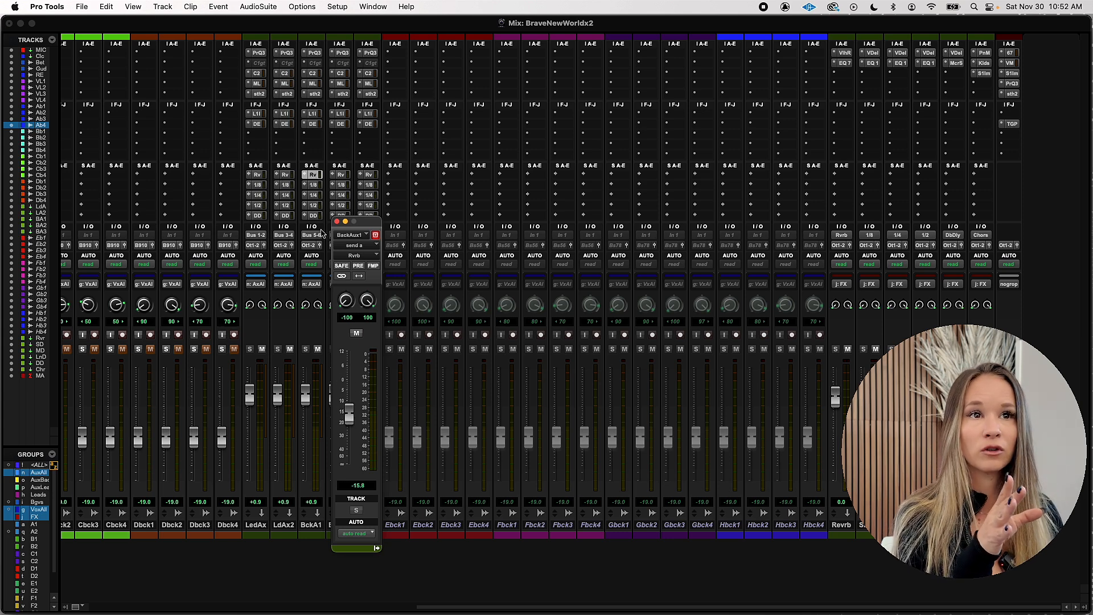
{"action": "left_click", "coordinate": [286, 175]}
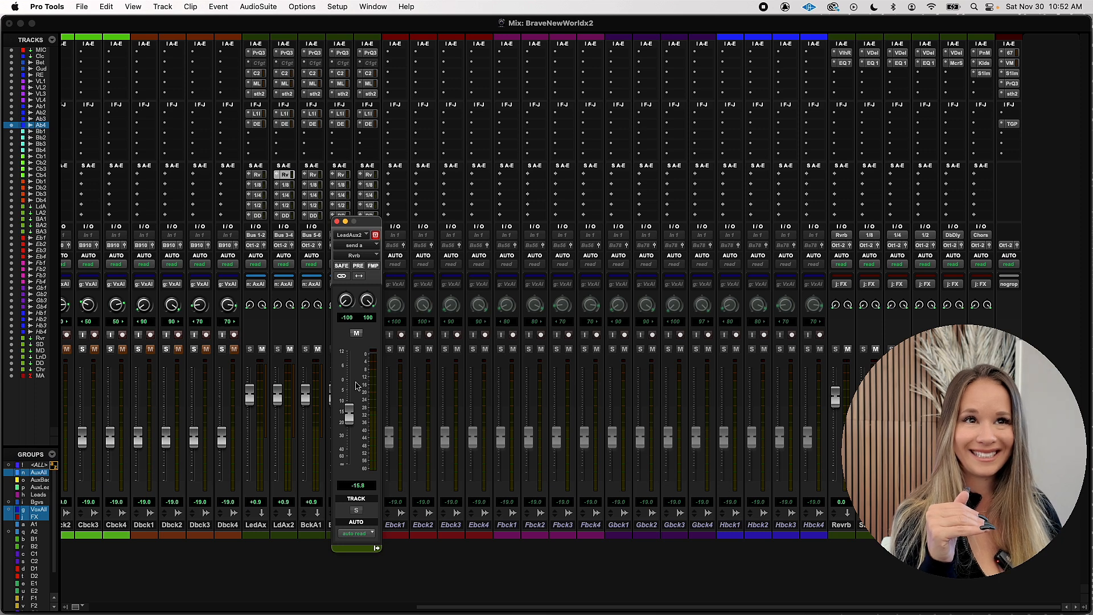
{"action": "left_click", "coordinate": [258, 175]}
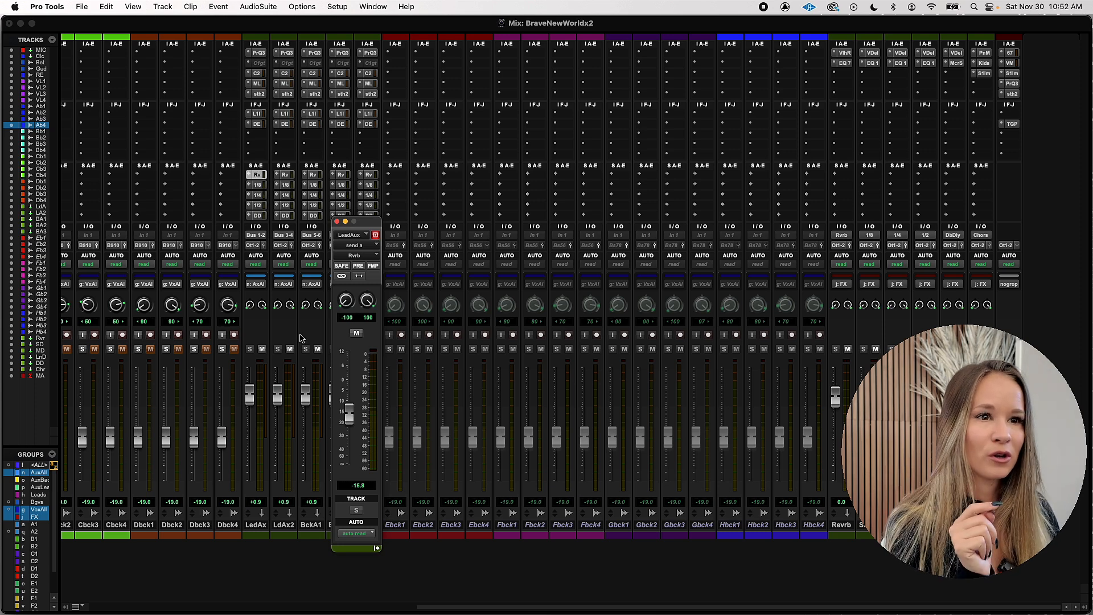
{"action": "left_click_drag", "start_coordinate": [354, 420], "coordinate": [350, 439]}
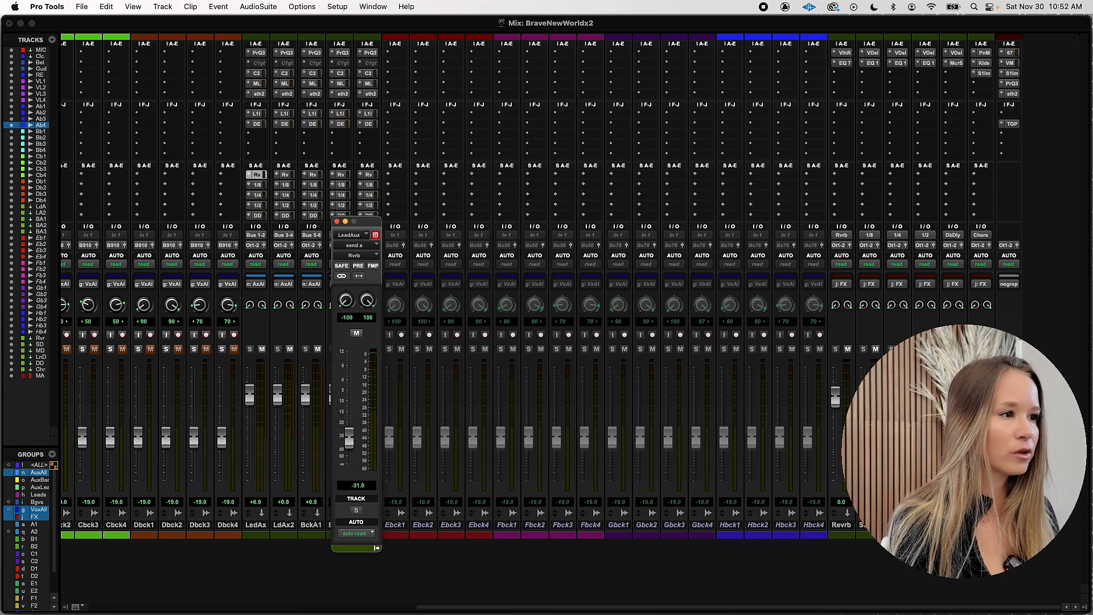
Switch to the Edit window, place the playback position at bar 22 on the timeline, and return it to the session start.
{"action": "key", "text": "super+equal"}
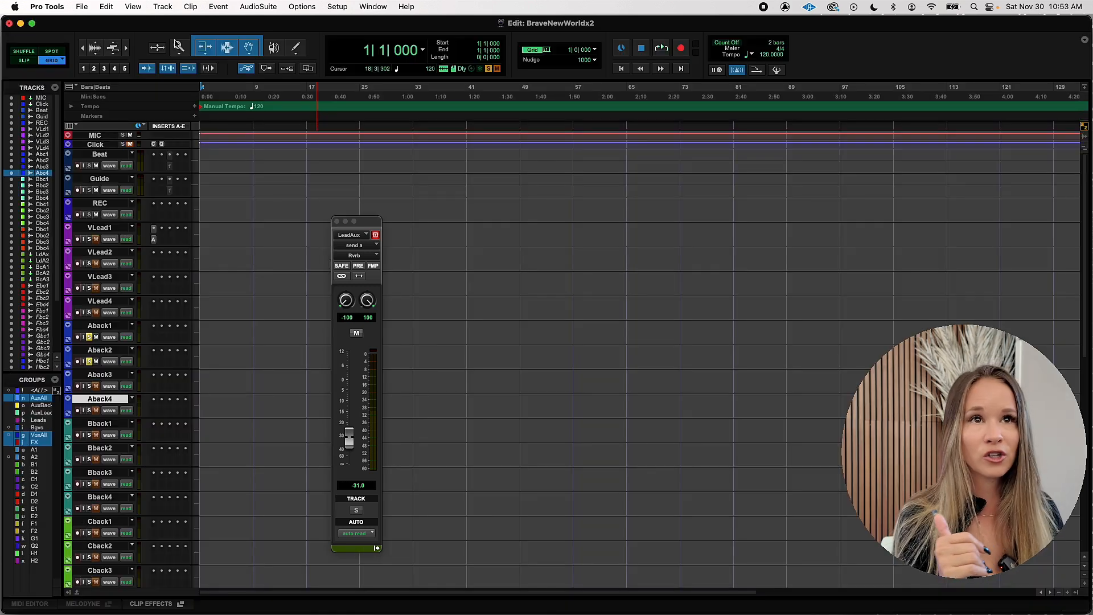
{"action": "left_click", "coordinate": [209, 54]}
{"action": "left_click", "coordinate": [227, 38]}
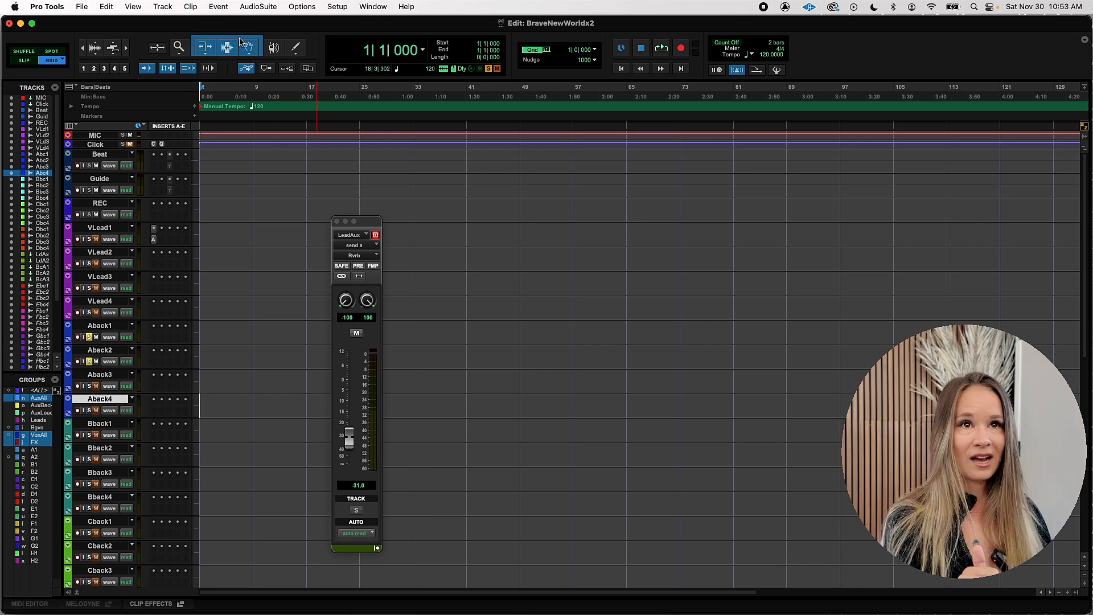
{"action": "left_click", "coordinate": [340, 87]}
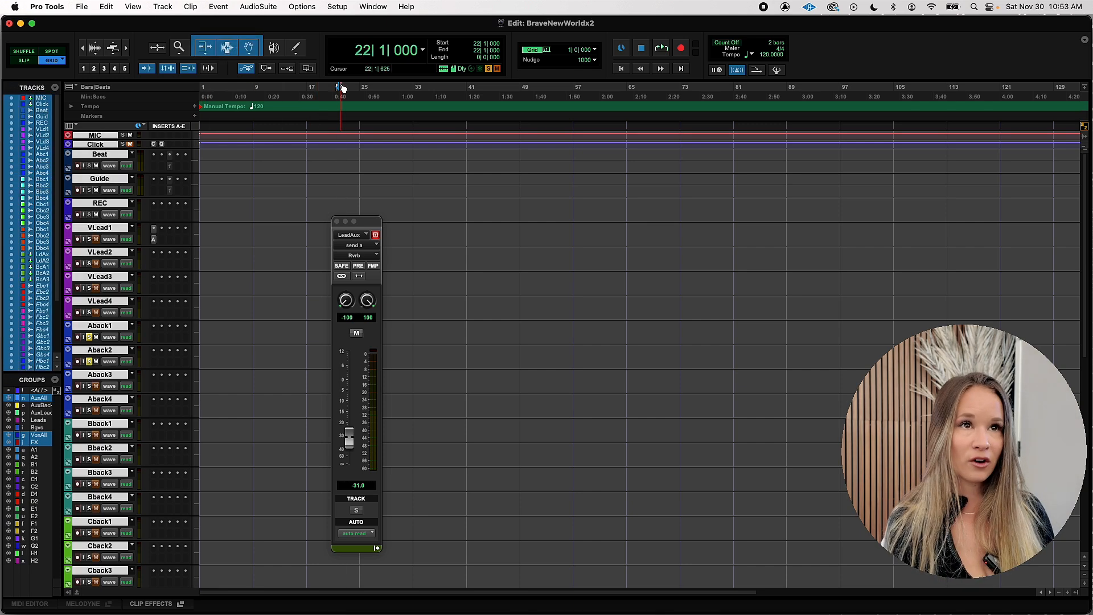
{"action": "key", "text": "Return"}
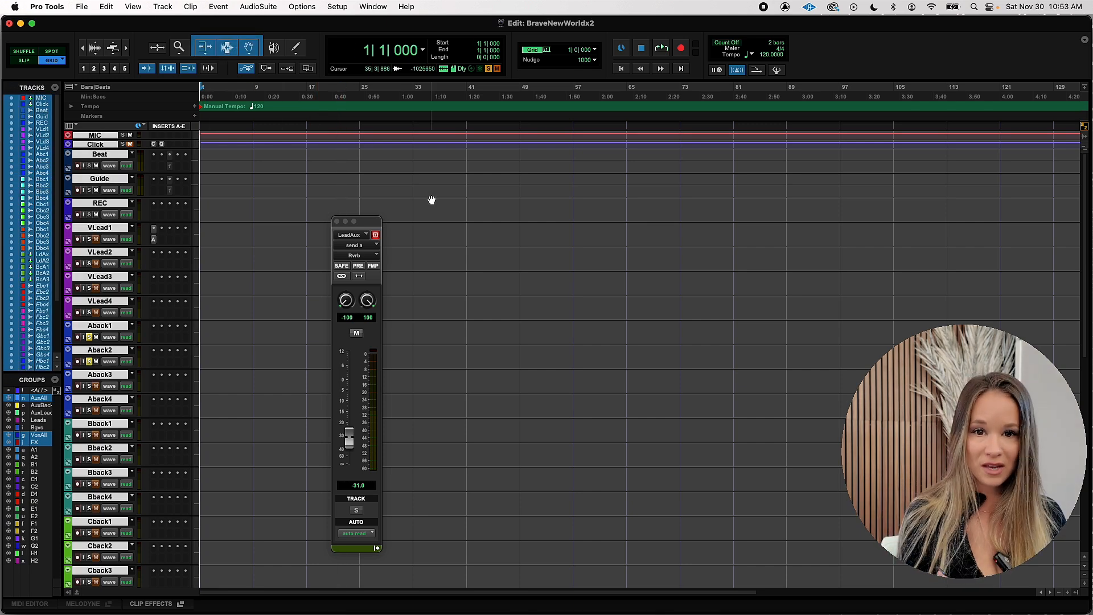